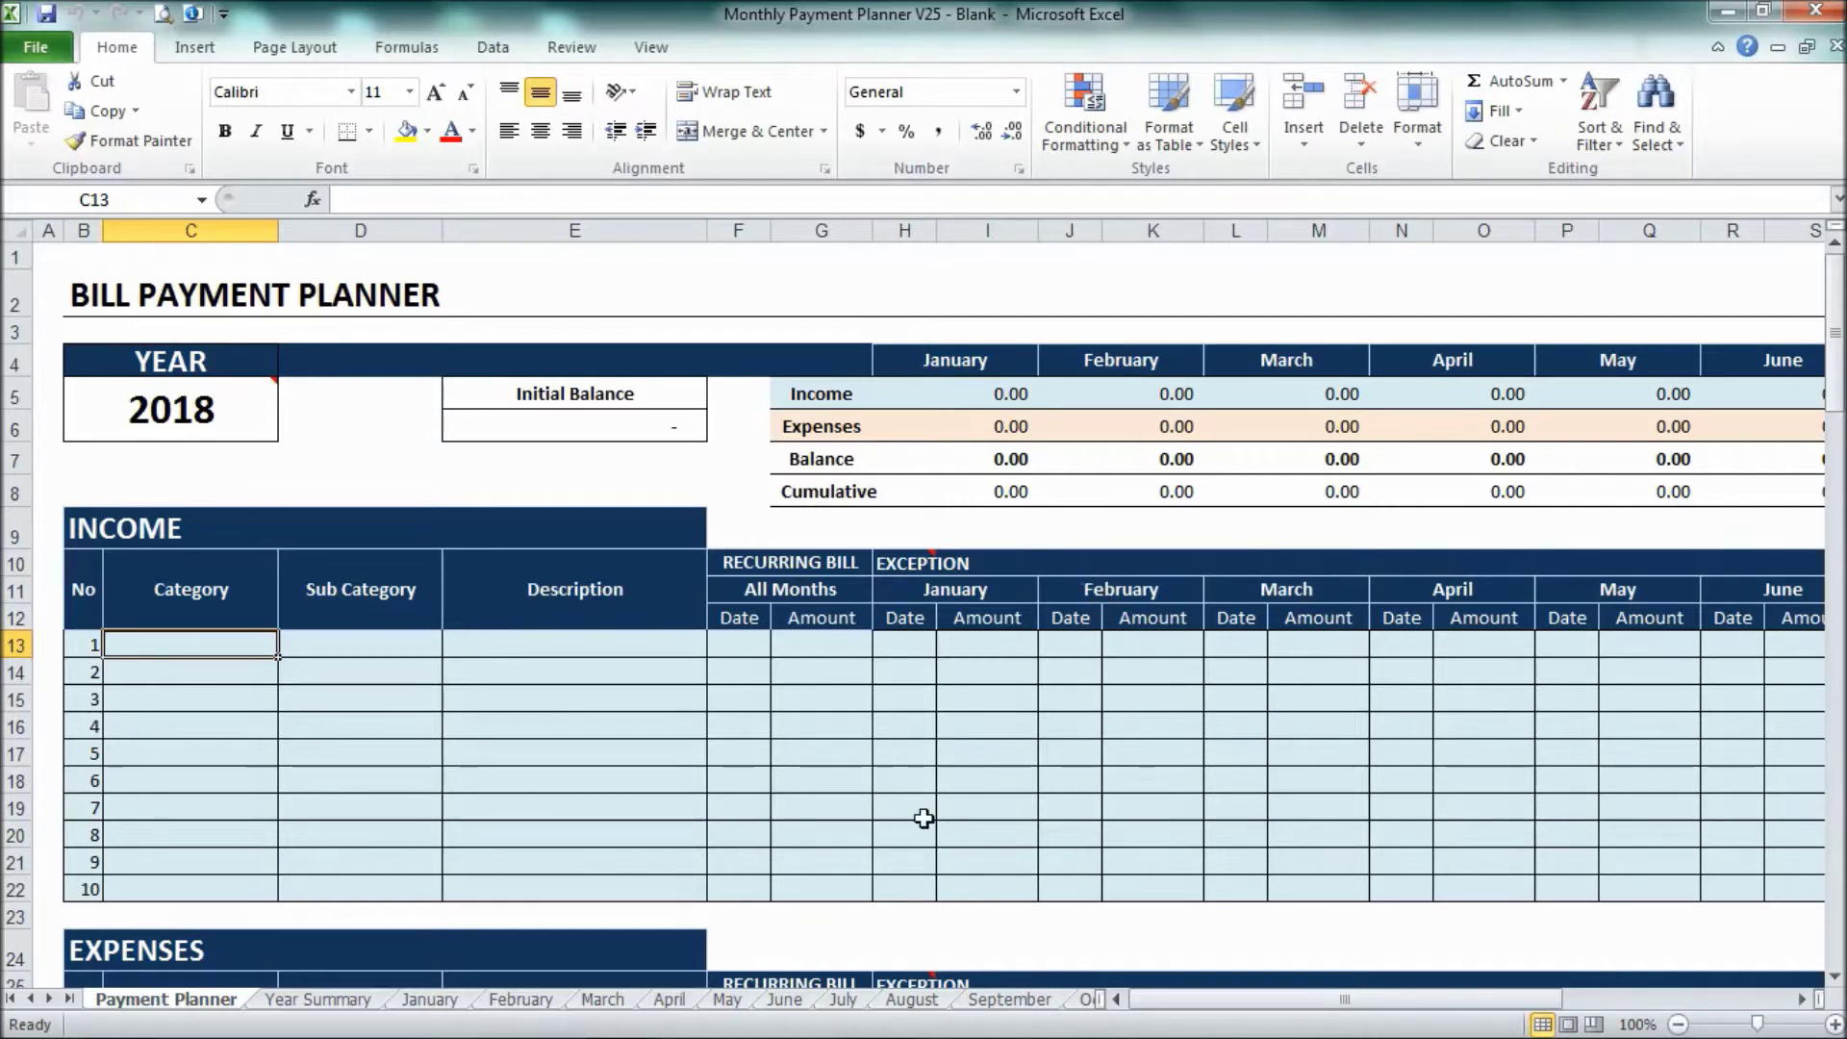
Look over the Payment Planner's income and expense sections and the Year Summary sheet's calendars, colour legend, and holiday and event lists
scroll(834, 739, "down", 1)
scroll(835, 739, "up", 1)
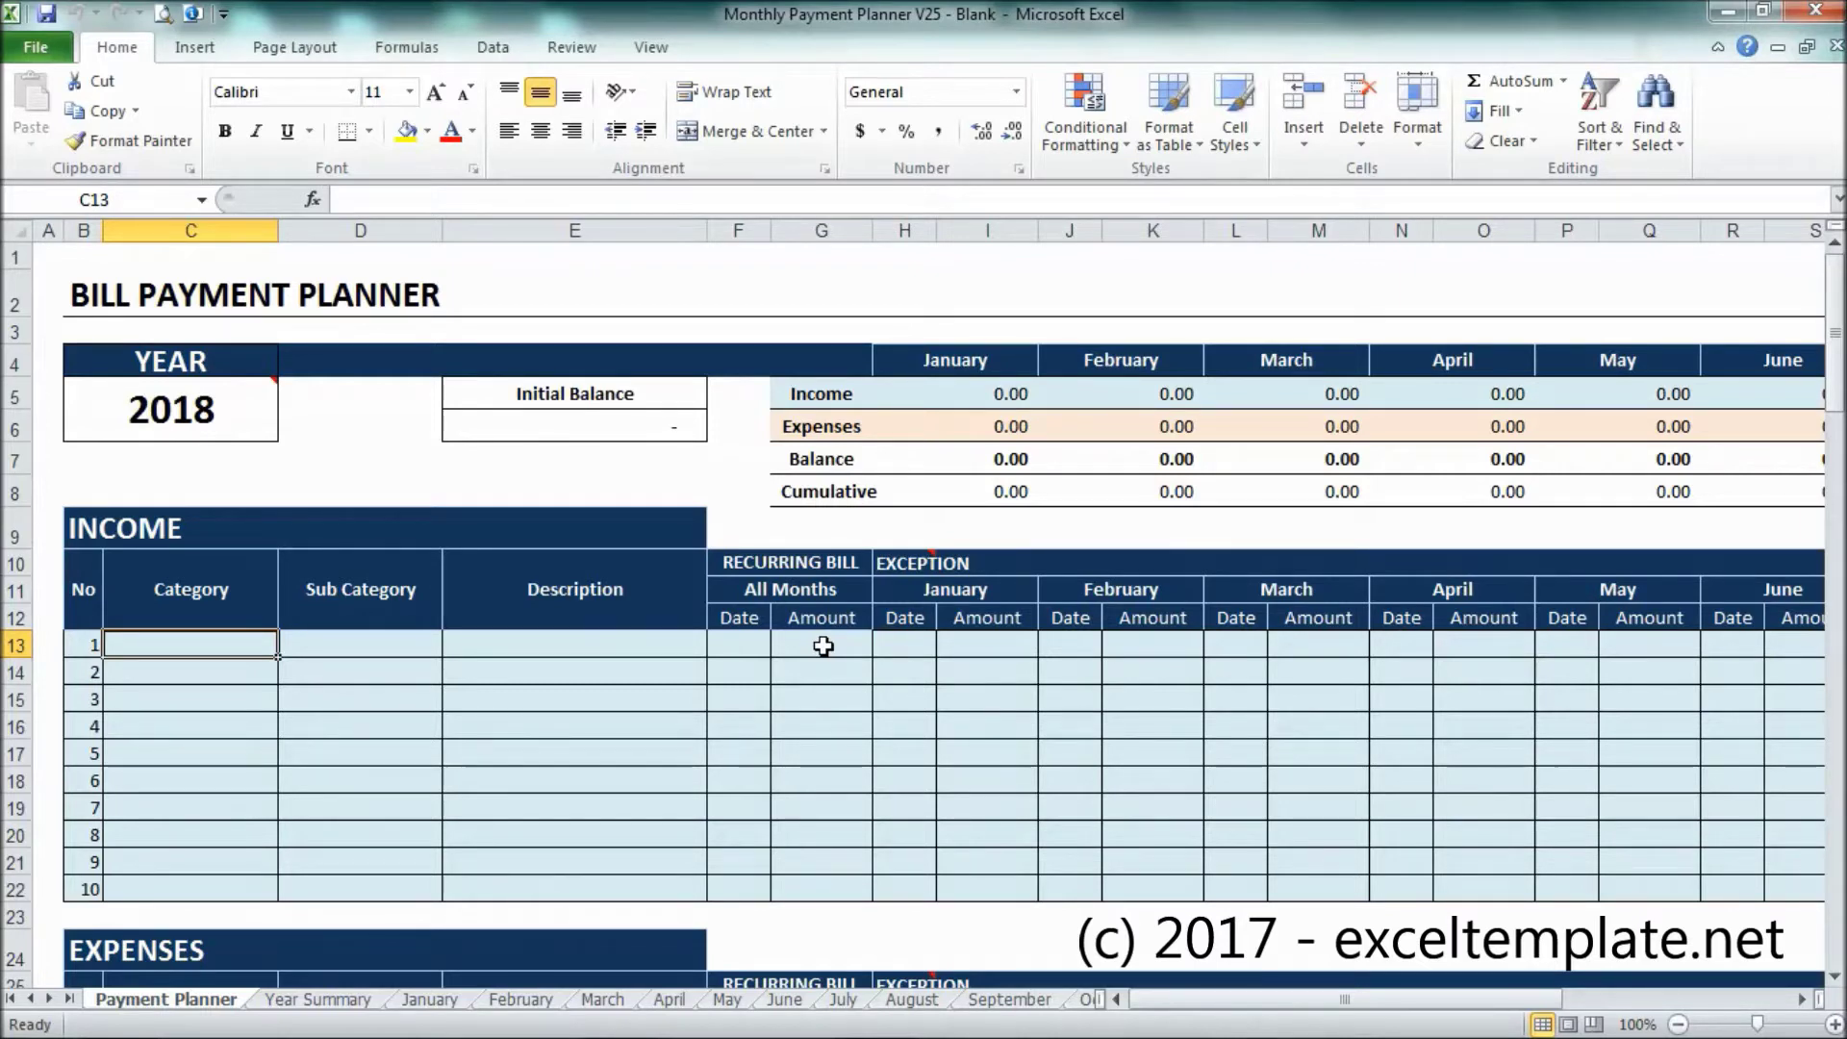
scroll(827, 643, "down", 1)
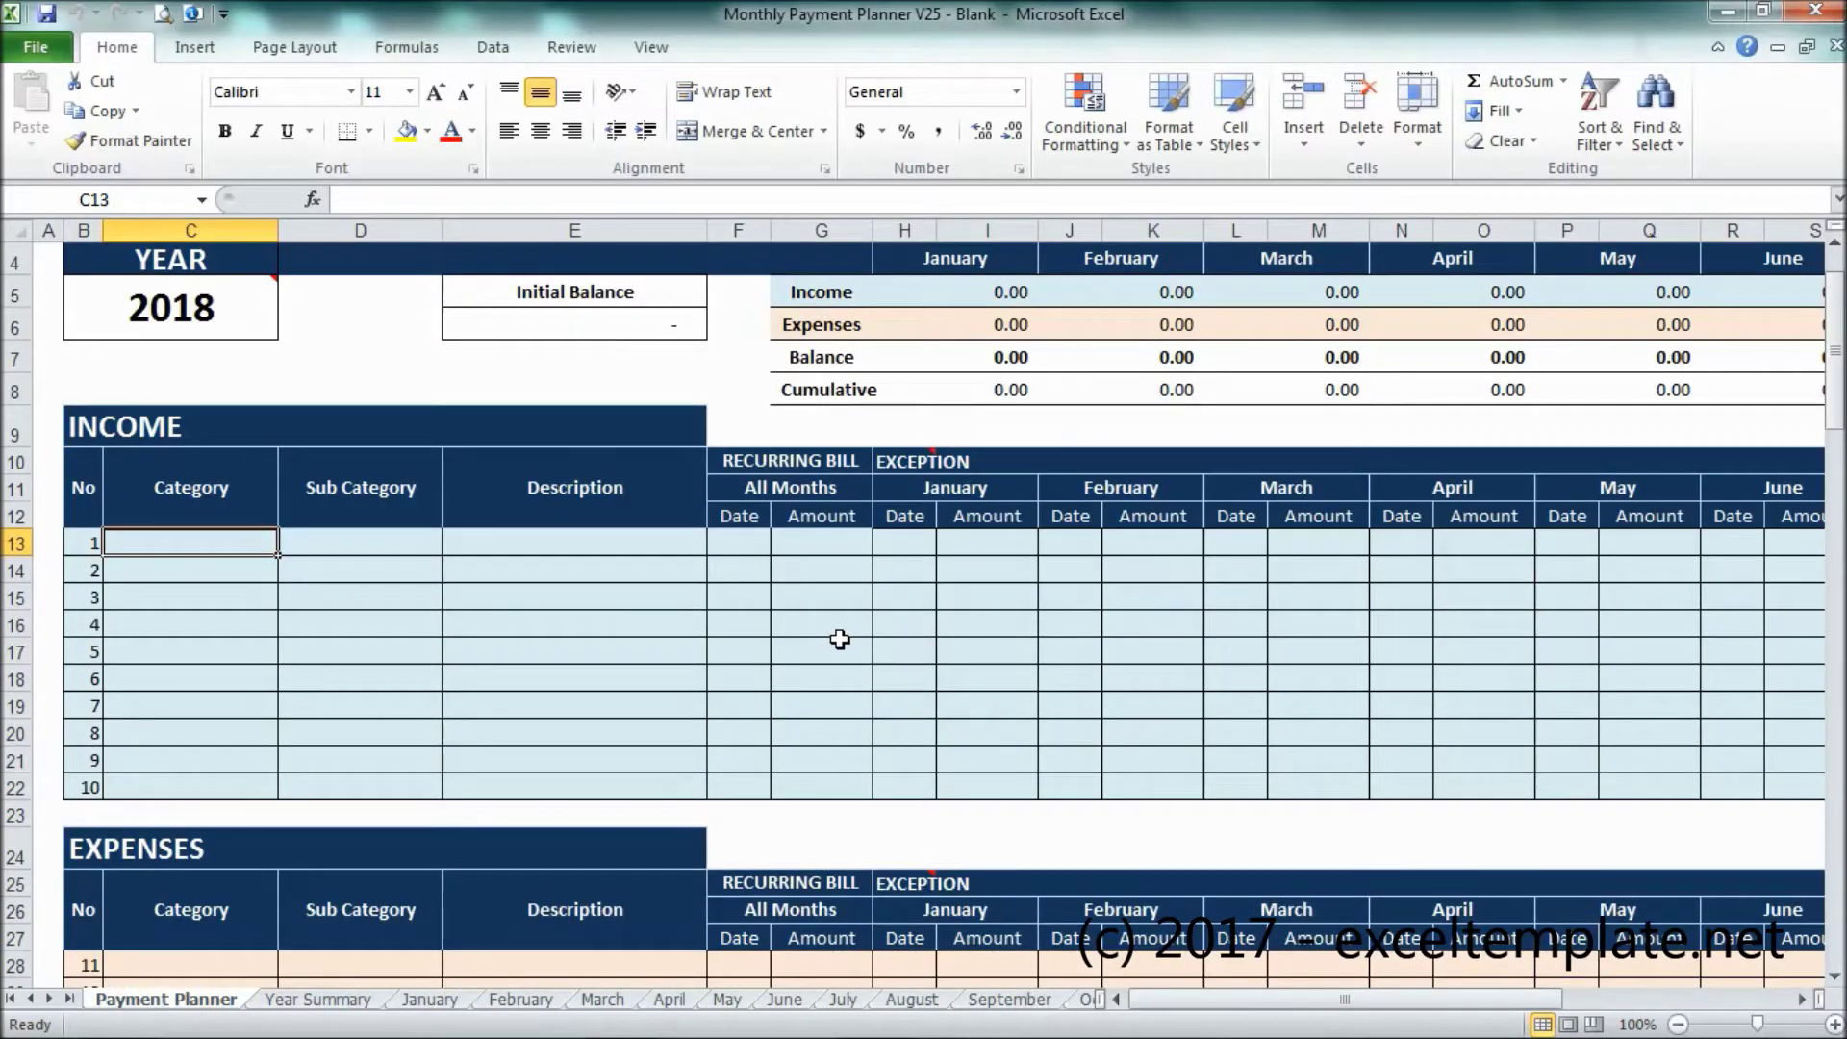
scroll(851, 623, "up", 1)
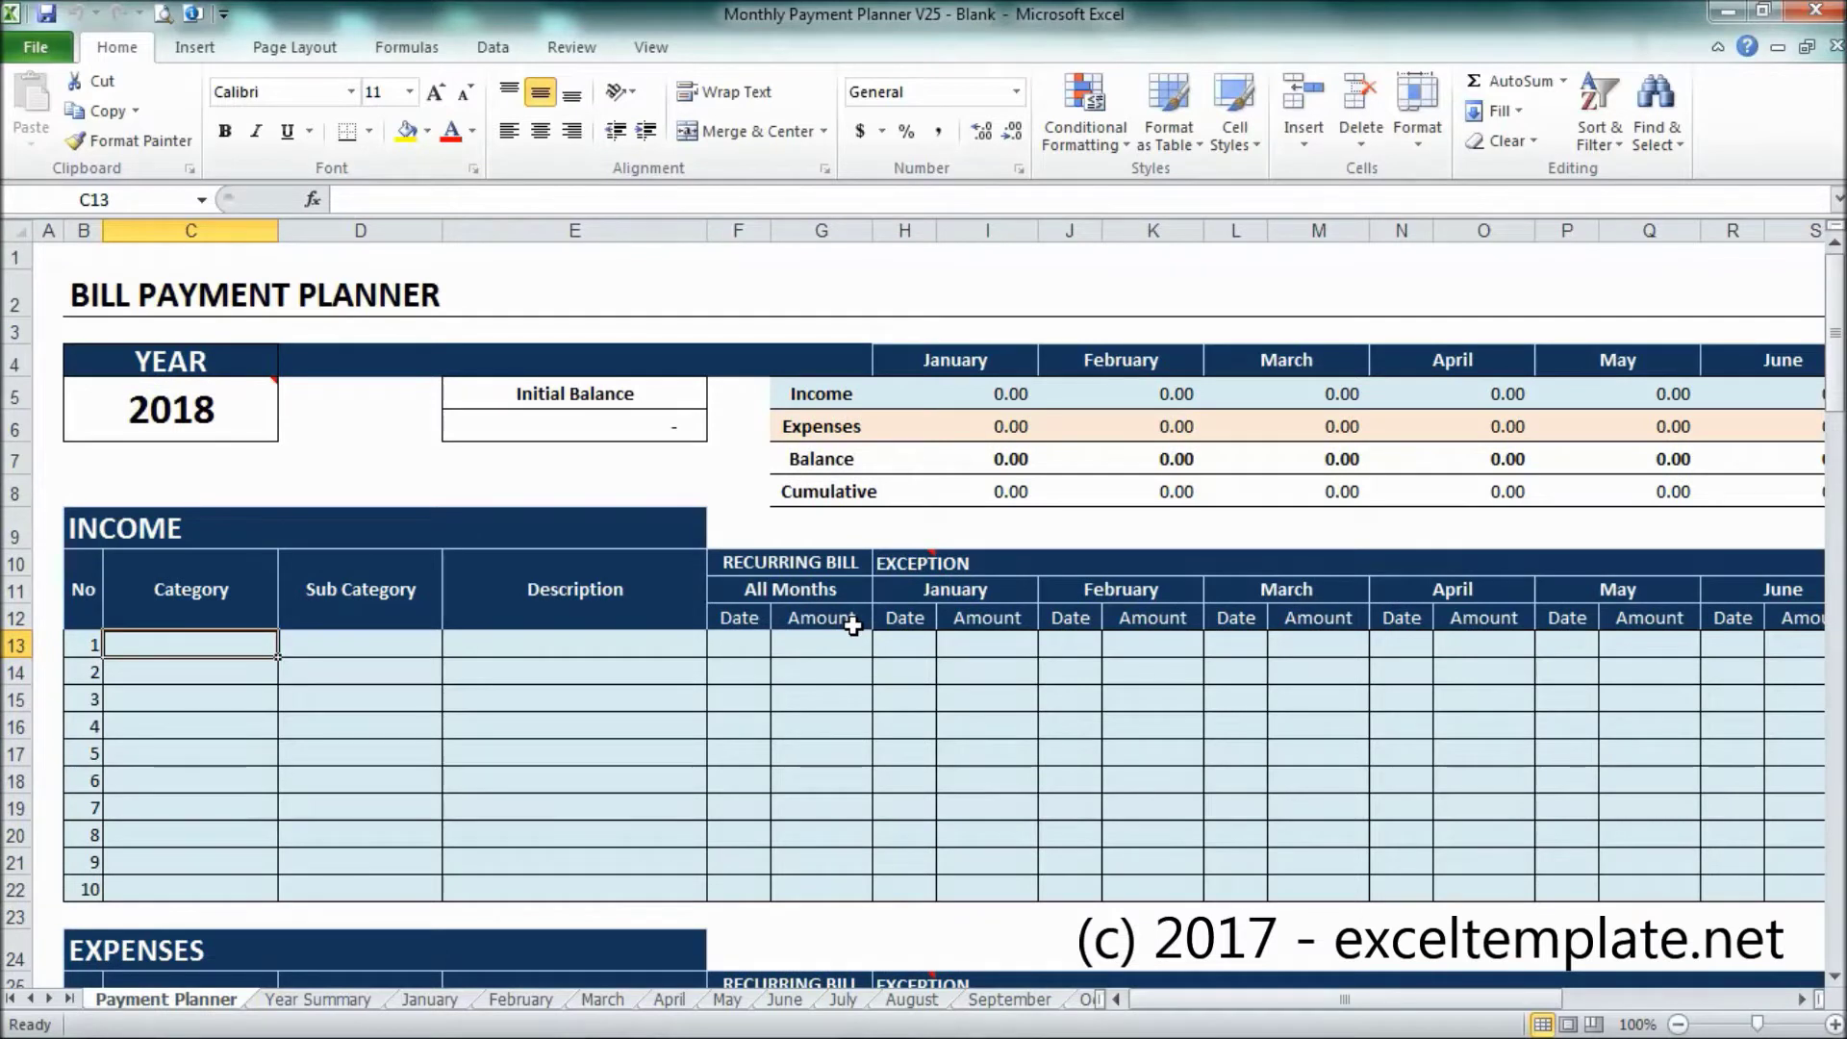
left_click(614, 652)
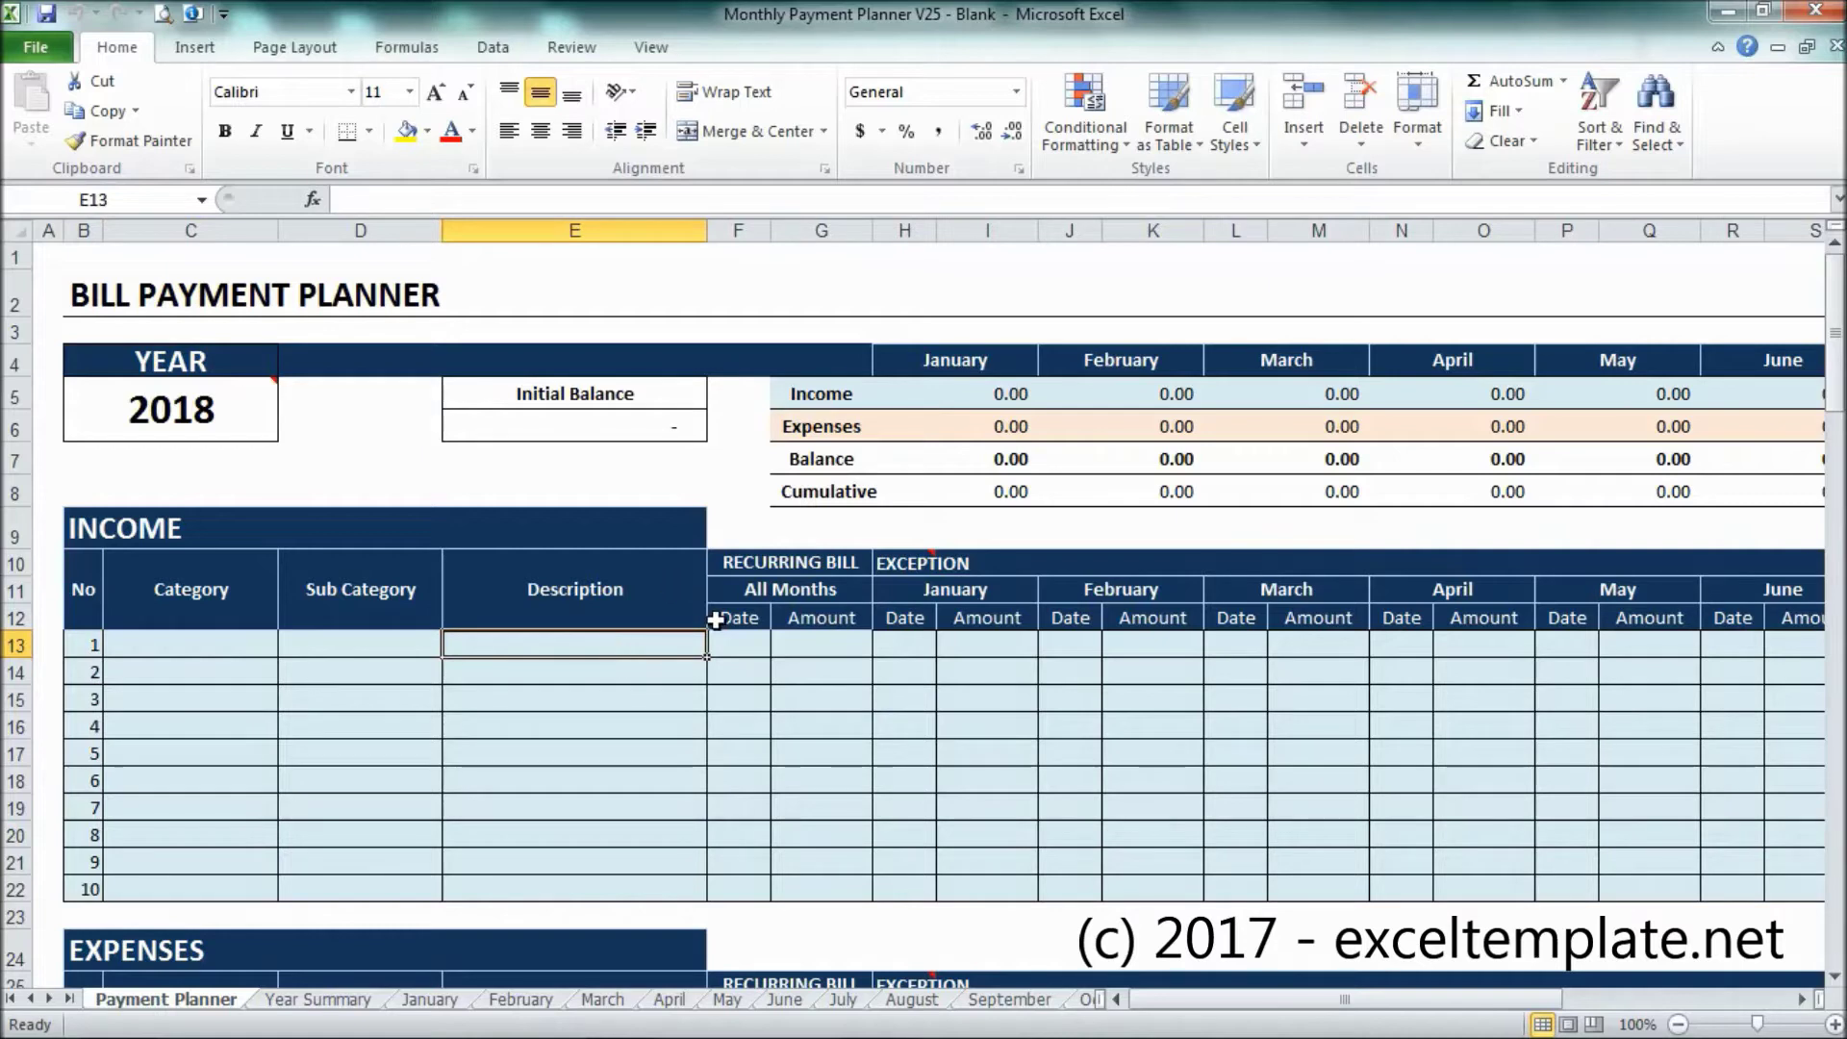
left_click(356, 1002)
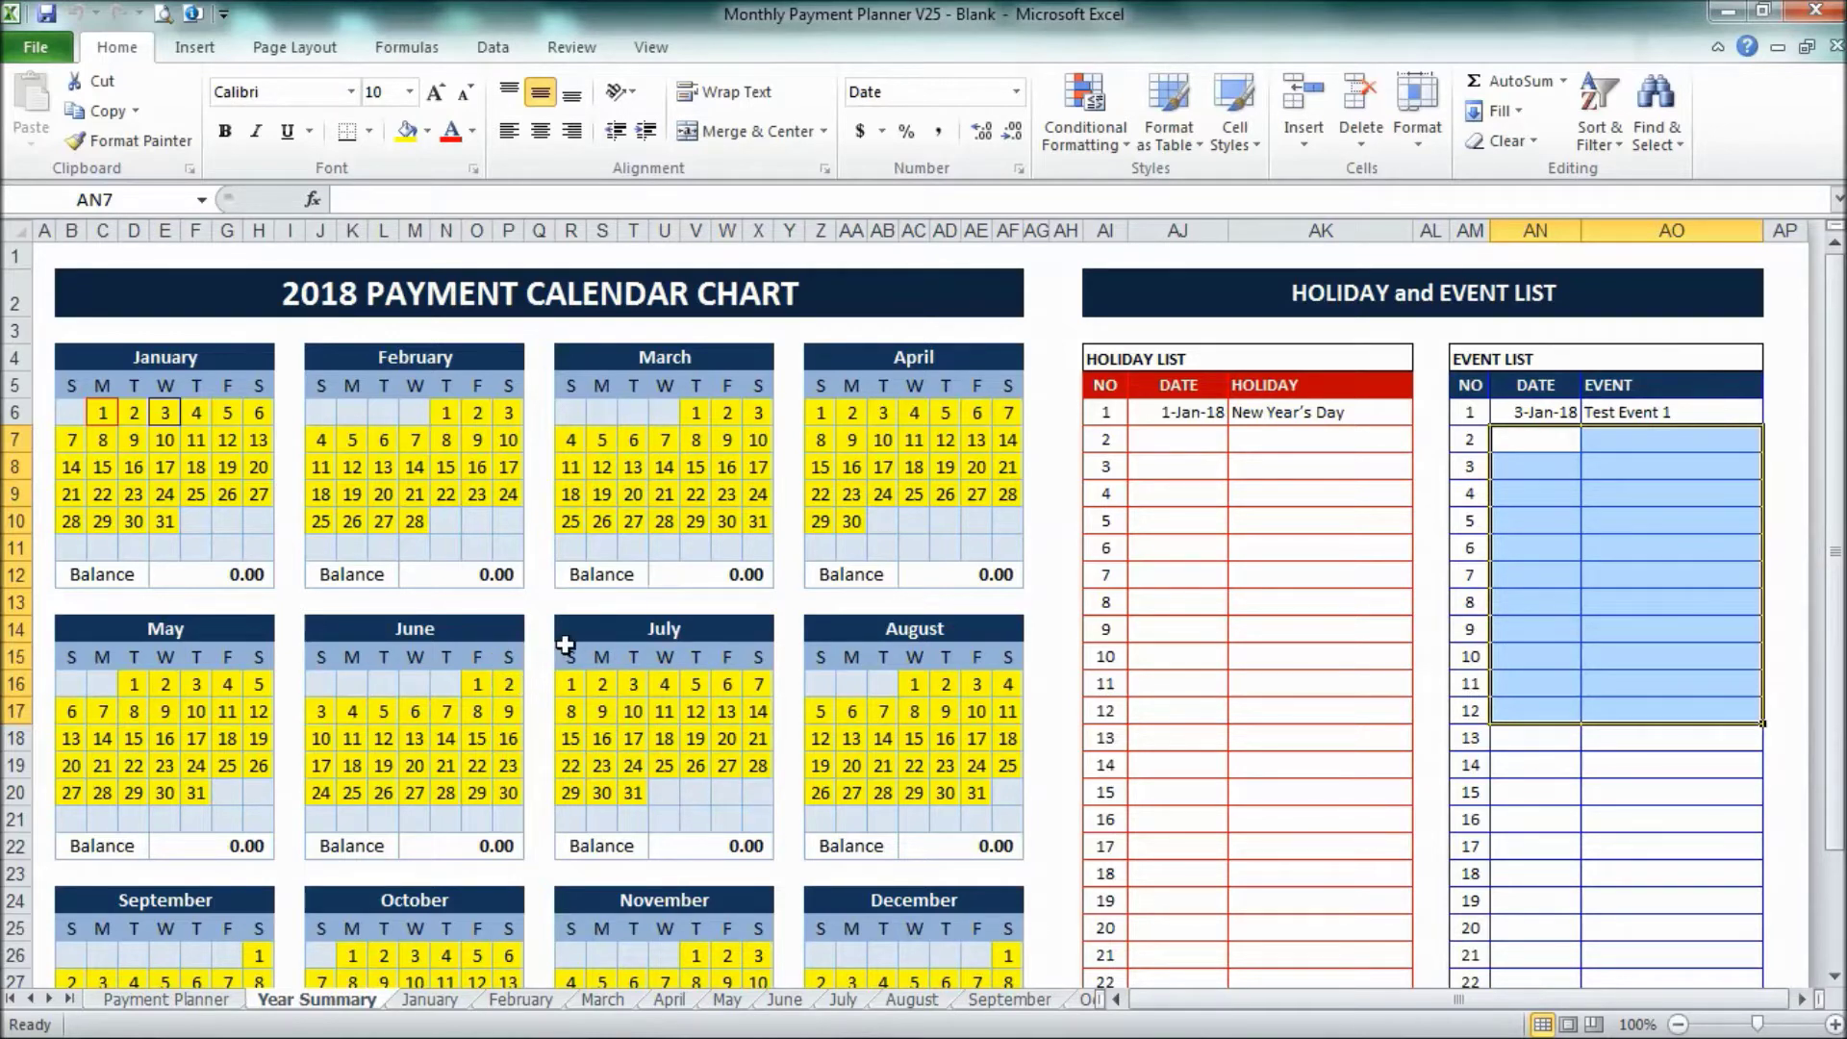
scroll(560, 645, "down", 1)
left_click(1537, 447)
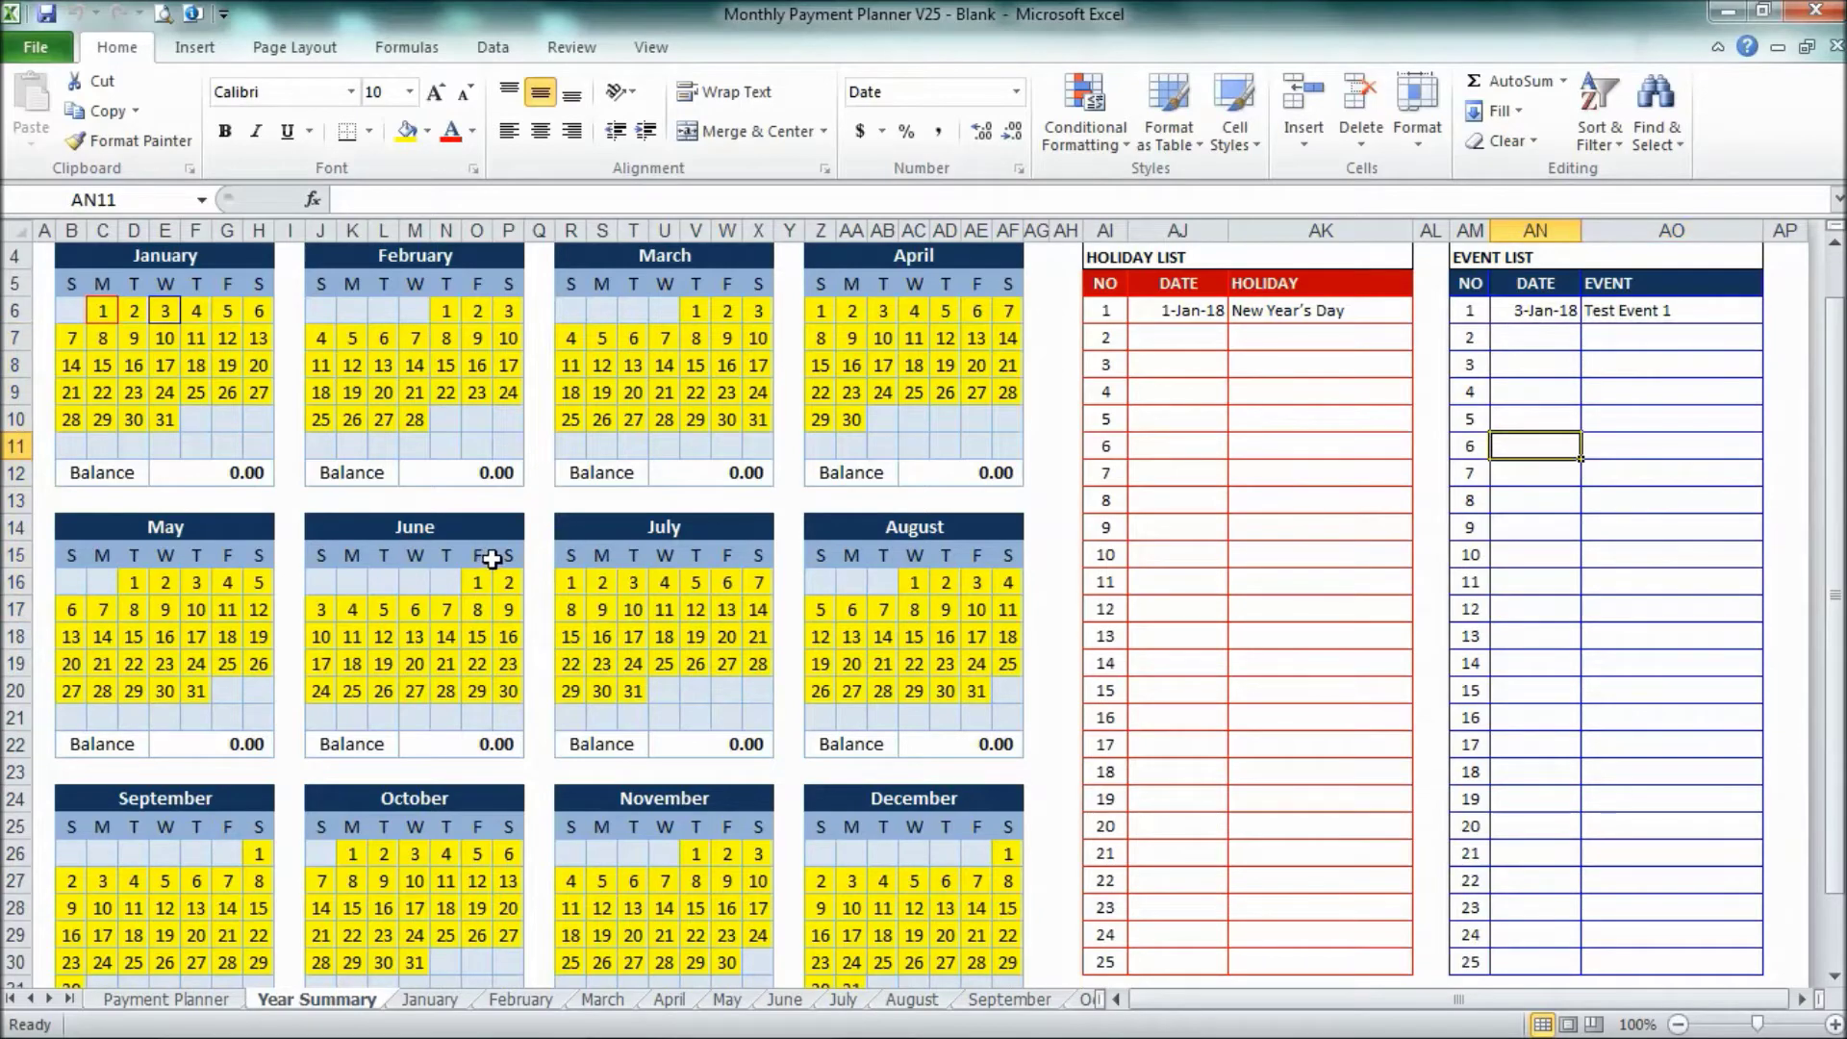
scroll(494, 553, "down", 1)
scroll(498, 564, "up", 2)
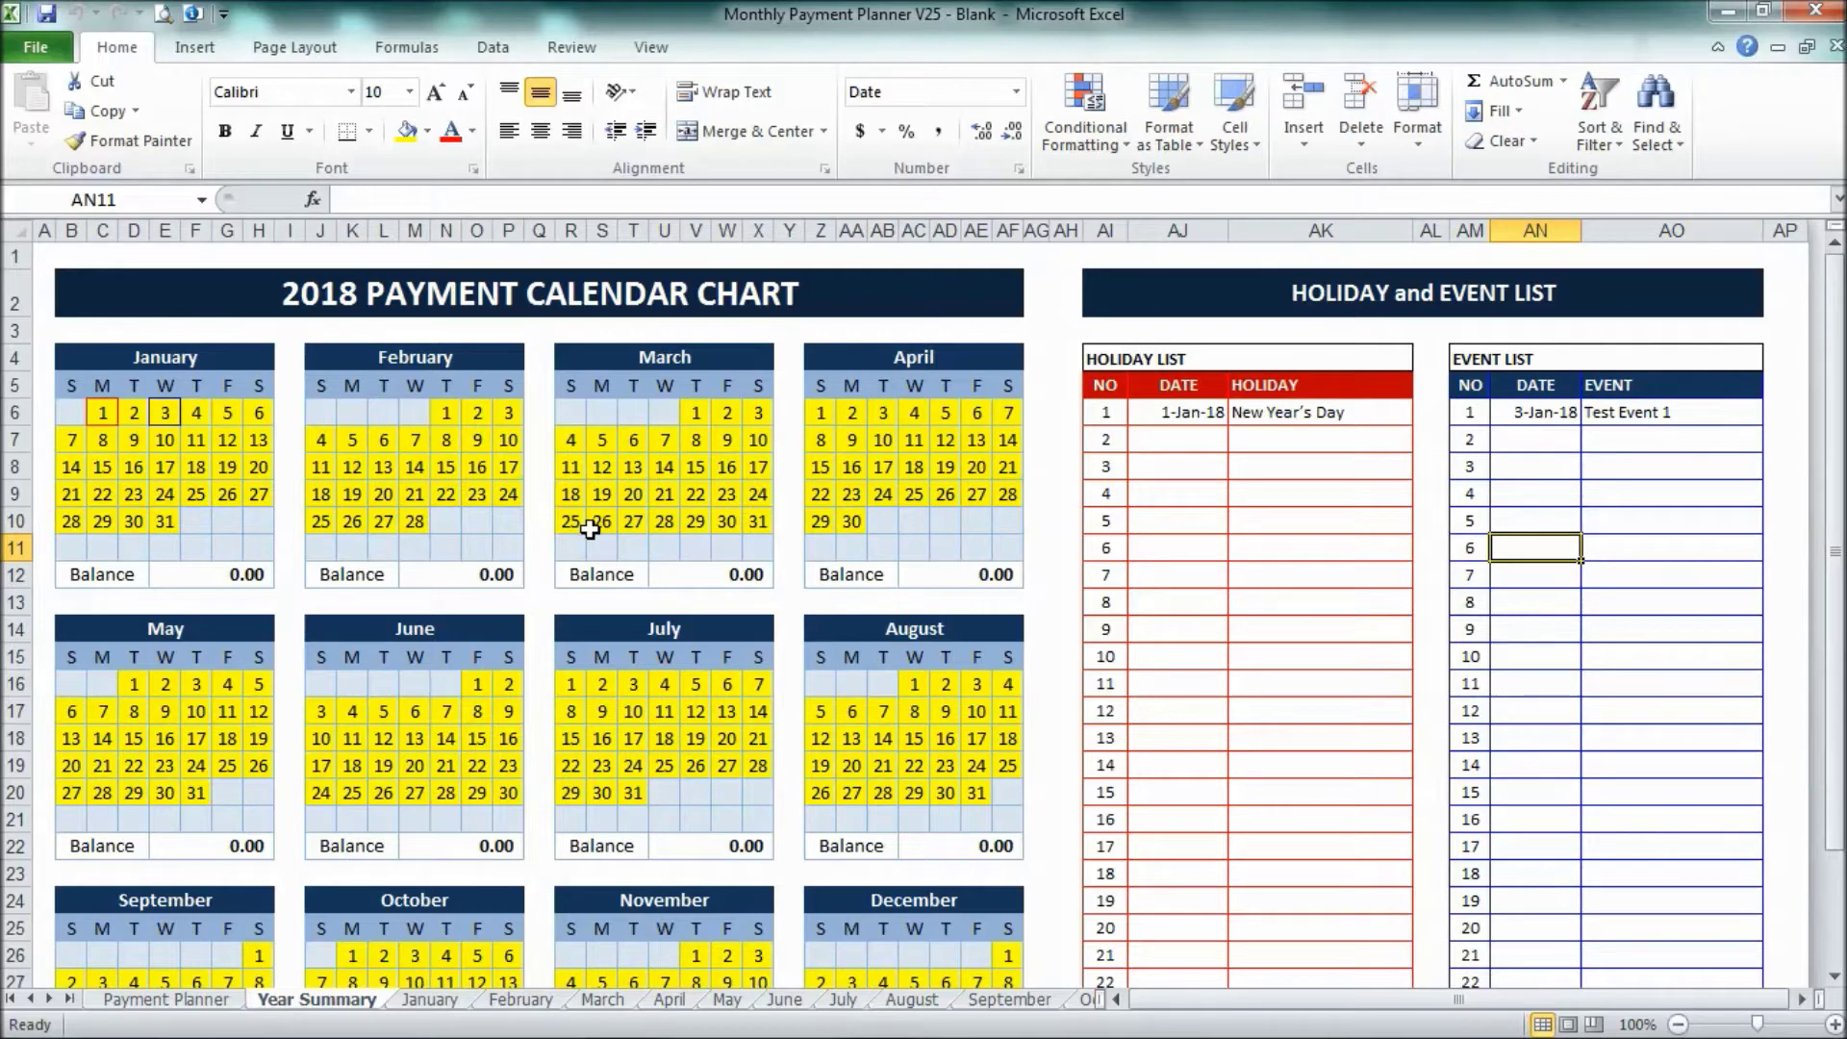
scroll(601, 534, "down", 3)
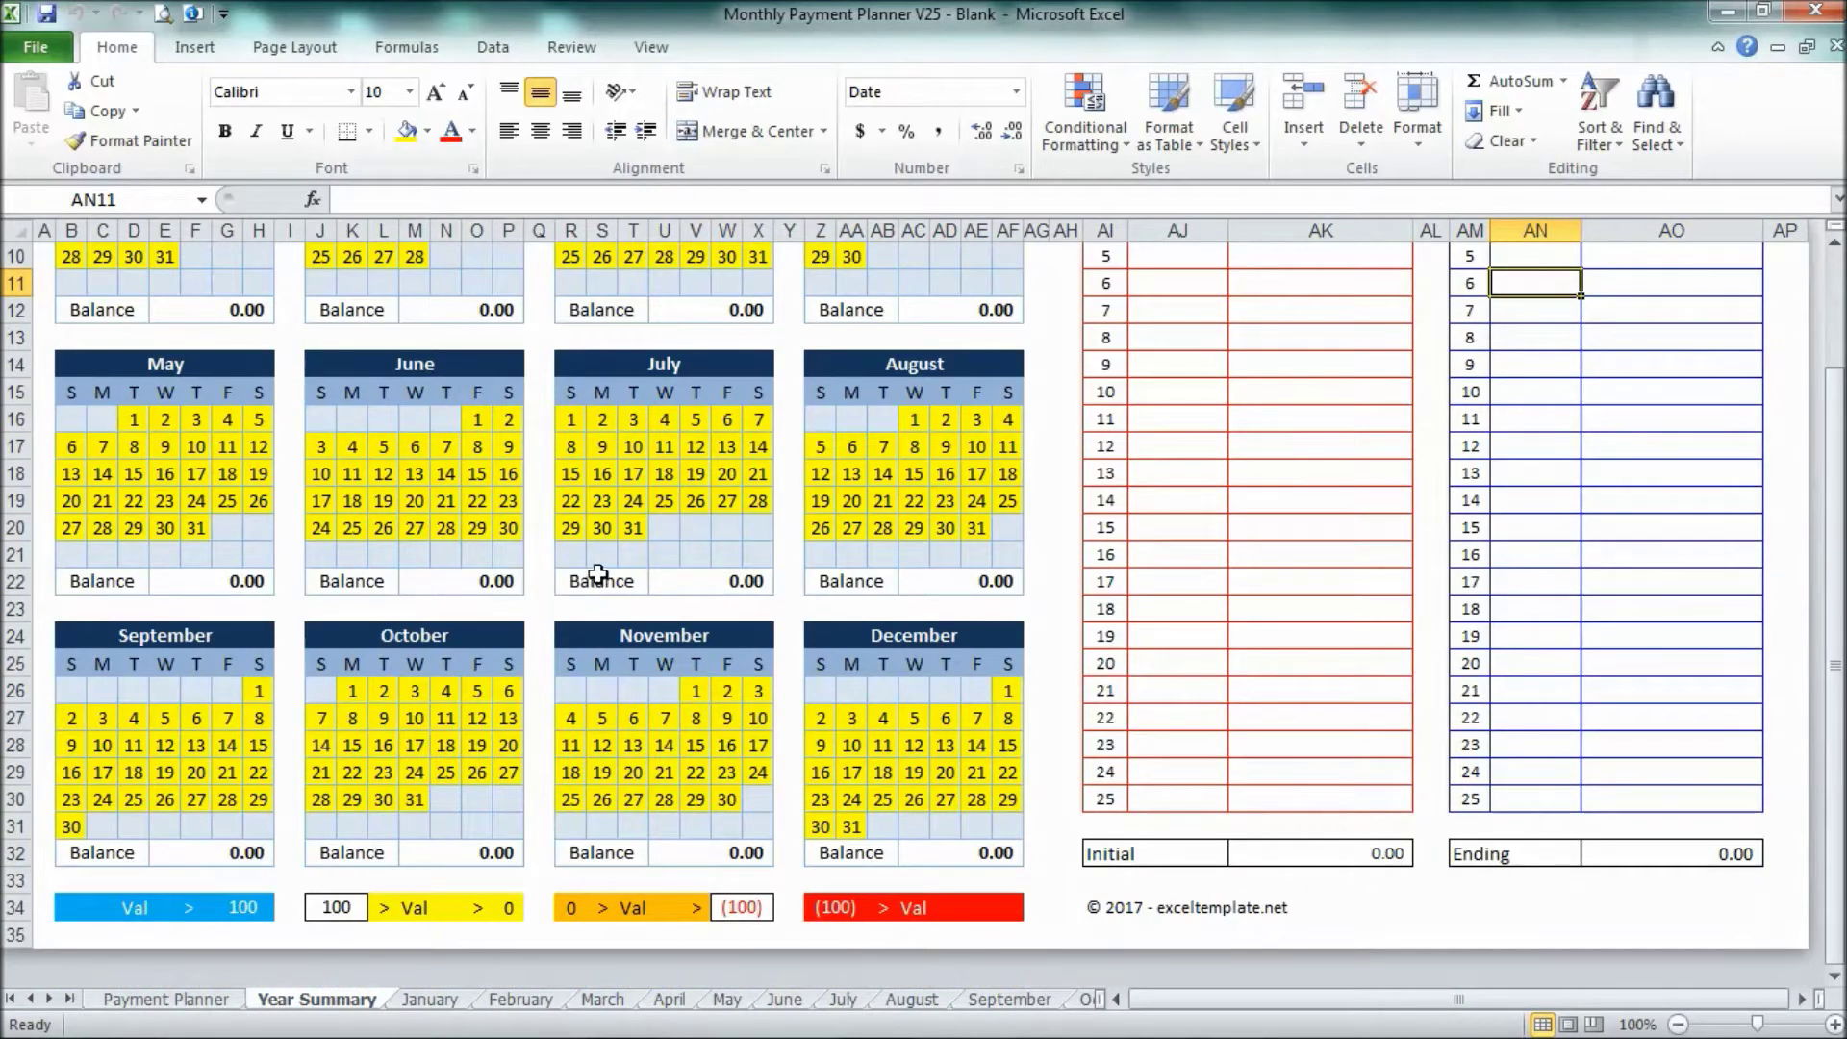
scroll(597, 580, "up", 3)
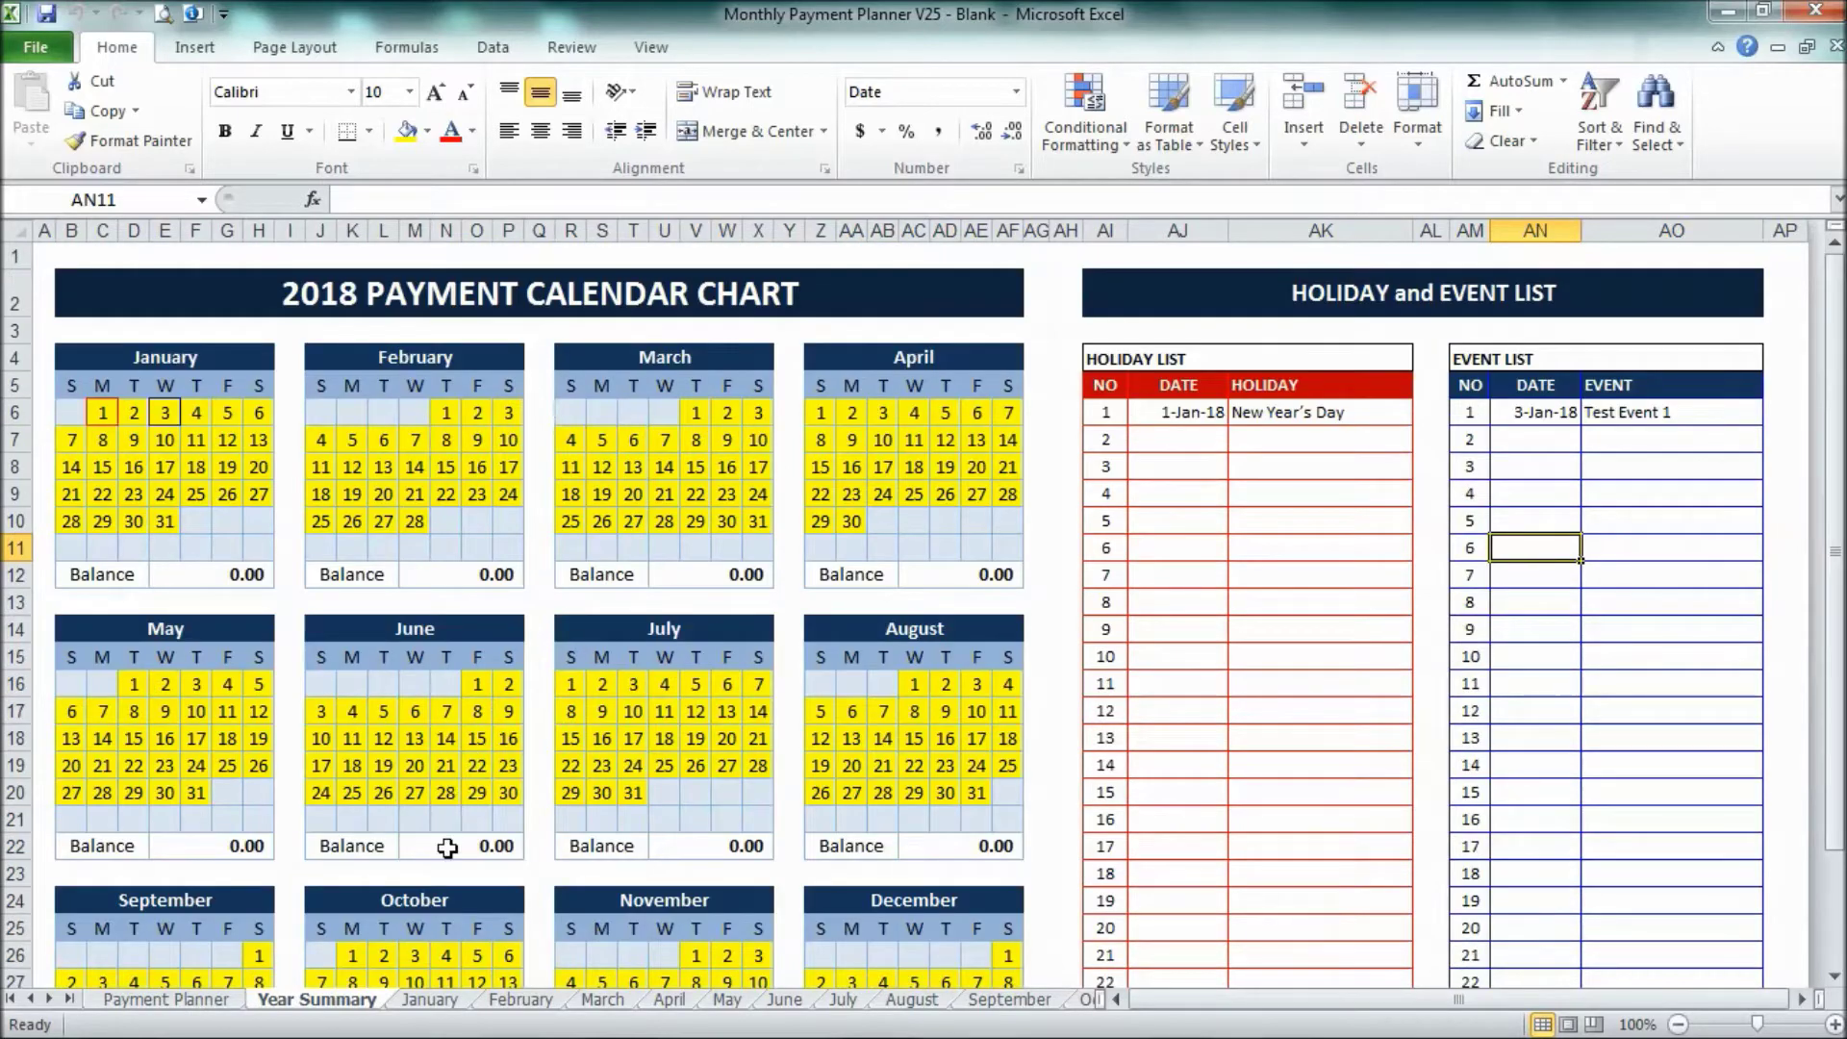
Examine the daily entry cells and layout of the January calendar sheet, and view the February sheet
left_click(430, 999)
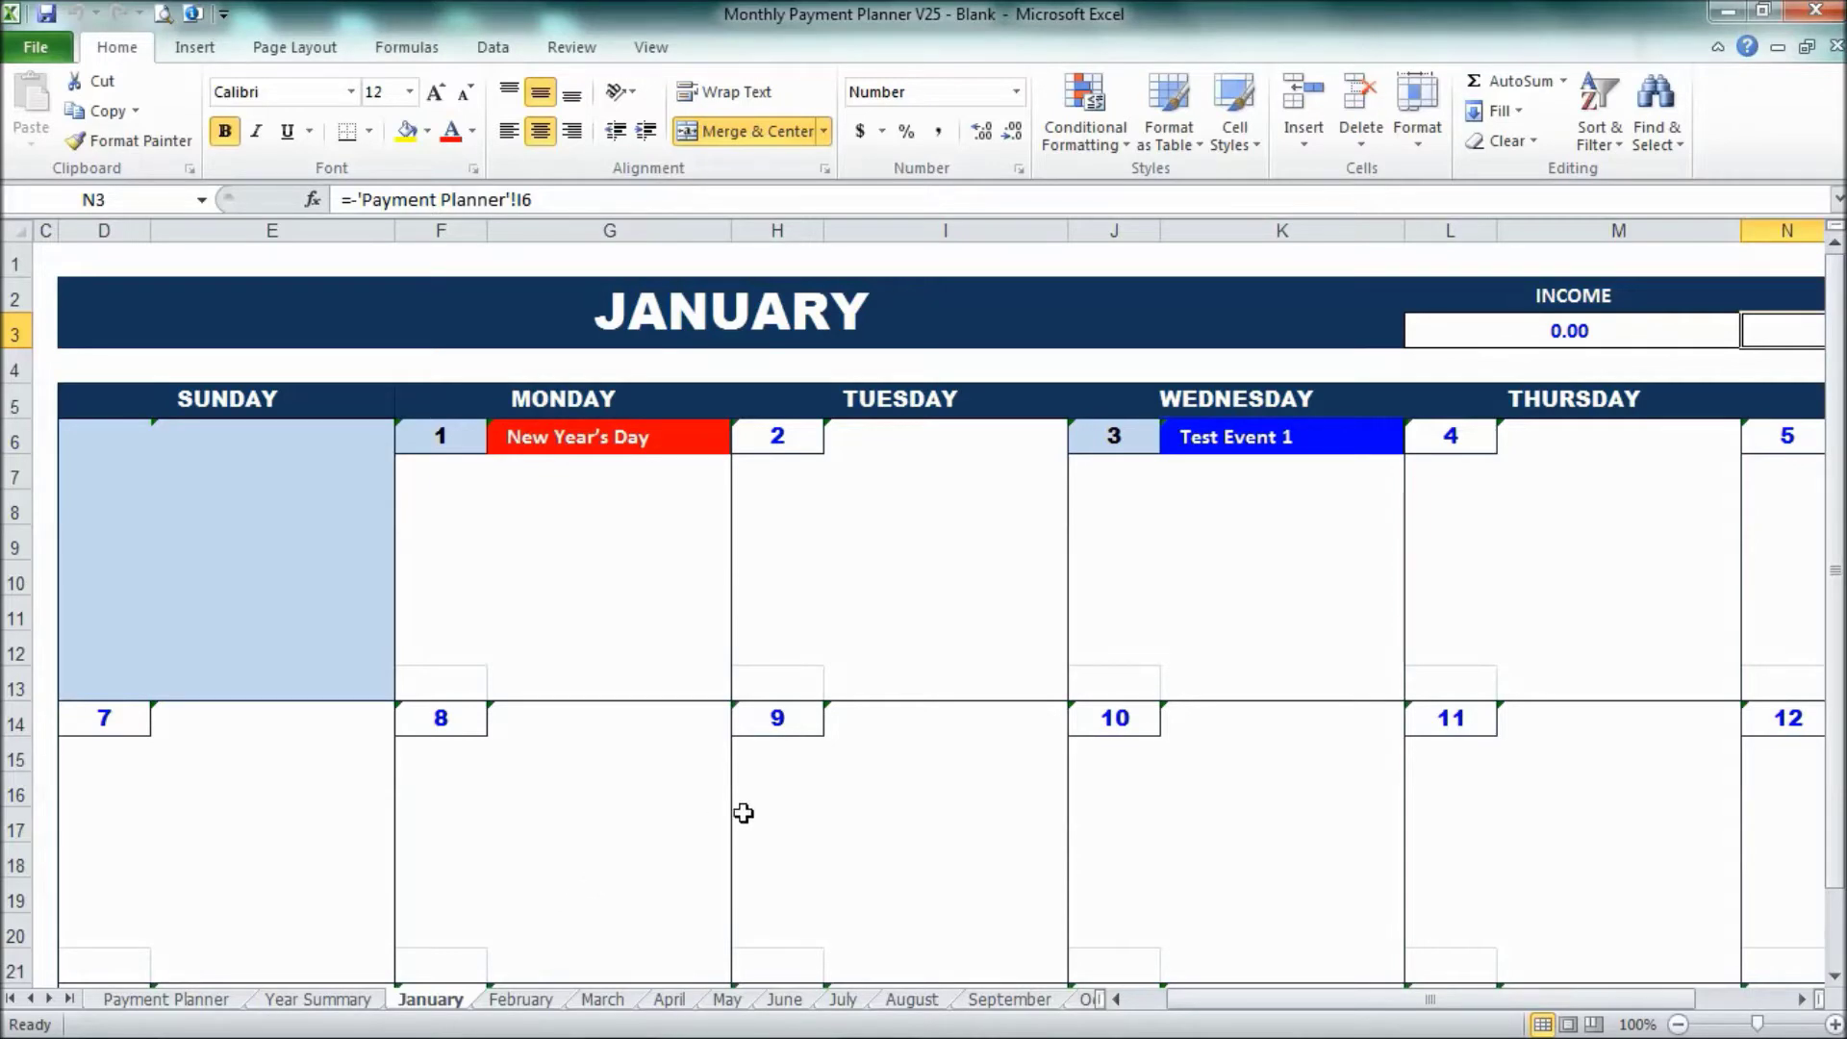
scroll(827, 765, "down", 3)
scroll(828, 765, "up", 3)
left_click(619, 502)
left_click(620, 545)
left_click(618, 619)
left_click(619, 678)
left_click(619, 648)
scroll(718, 668, "down", 8)
scroll(713, 680, "up", 6)
left_click(544, 1001)
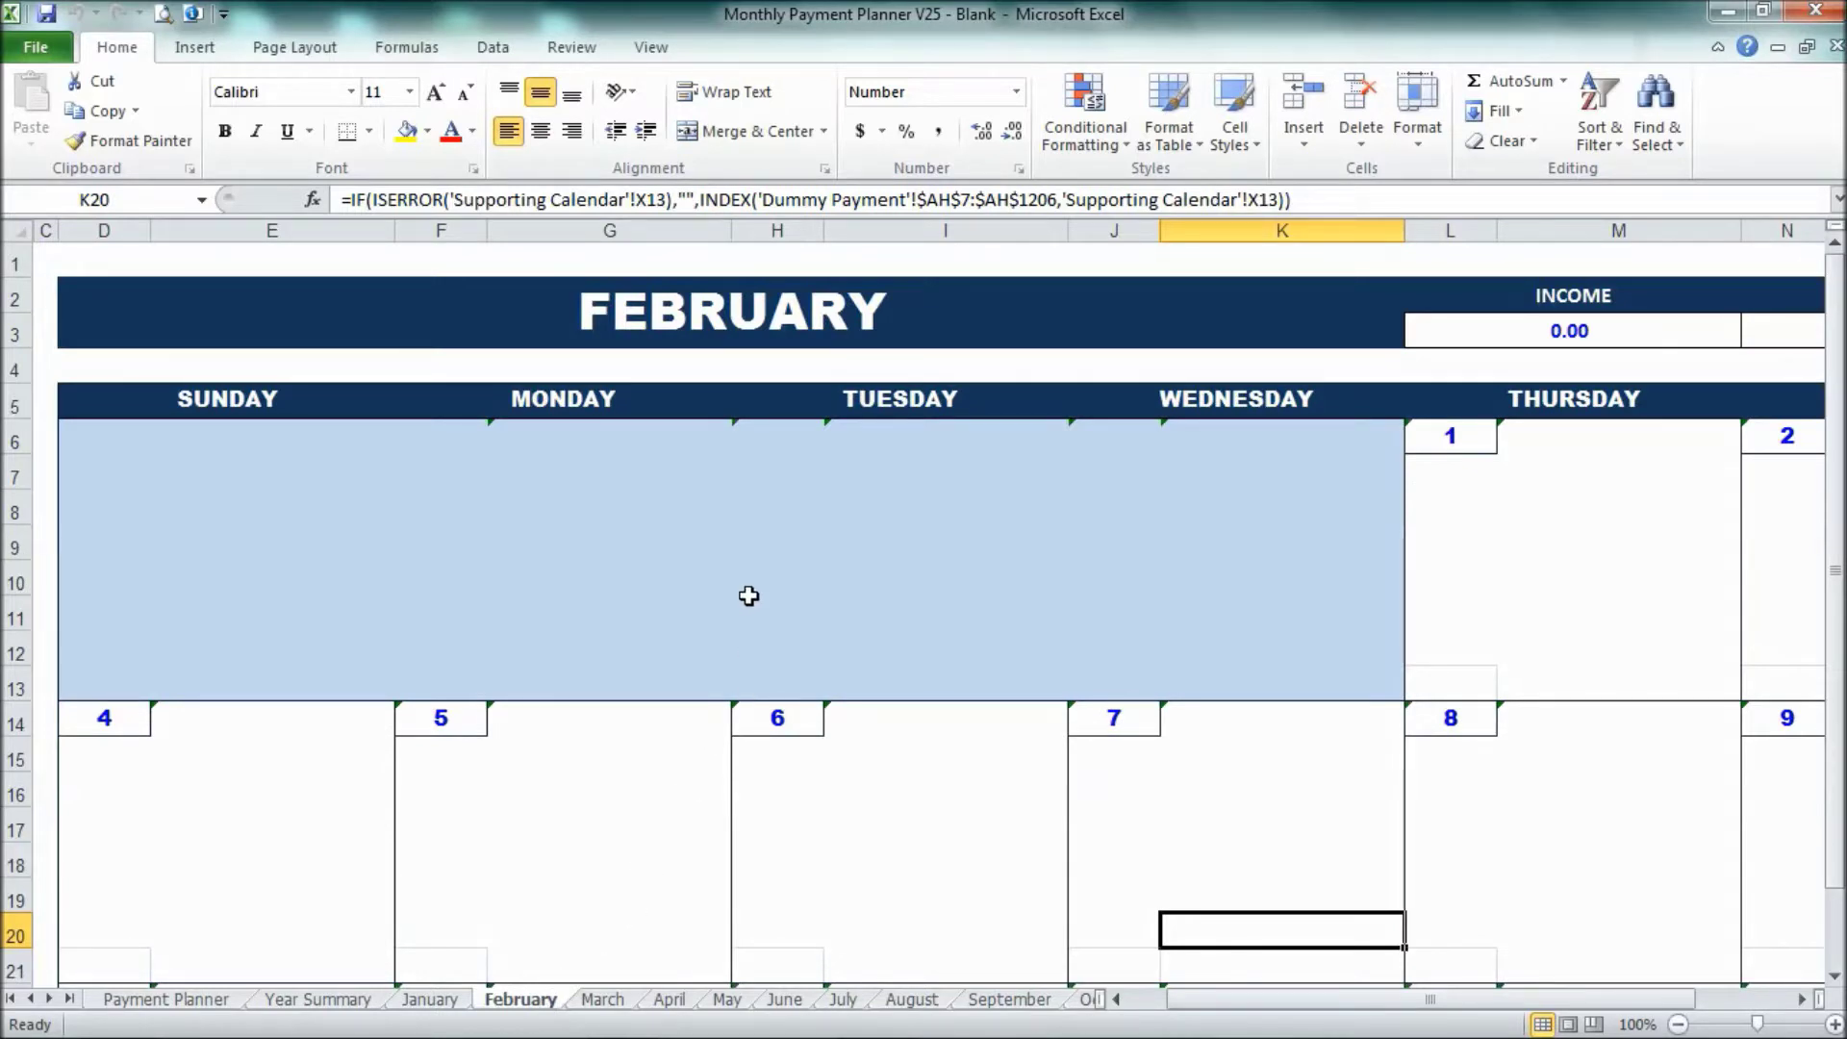
On the Payment Planner sheet, enter Salary, Allowance and Other Income as the descriptions of income rows 1 to 3
left_click(183, 1000)
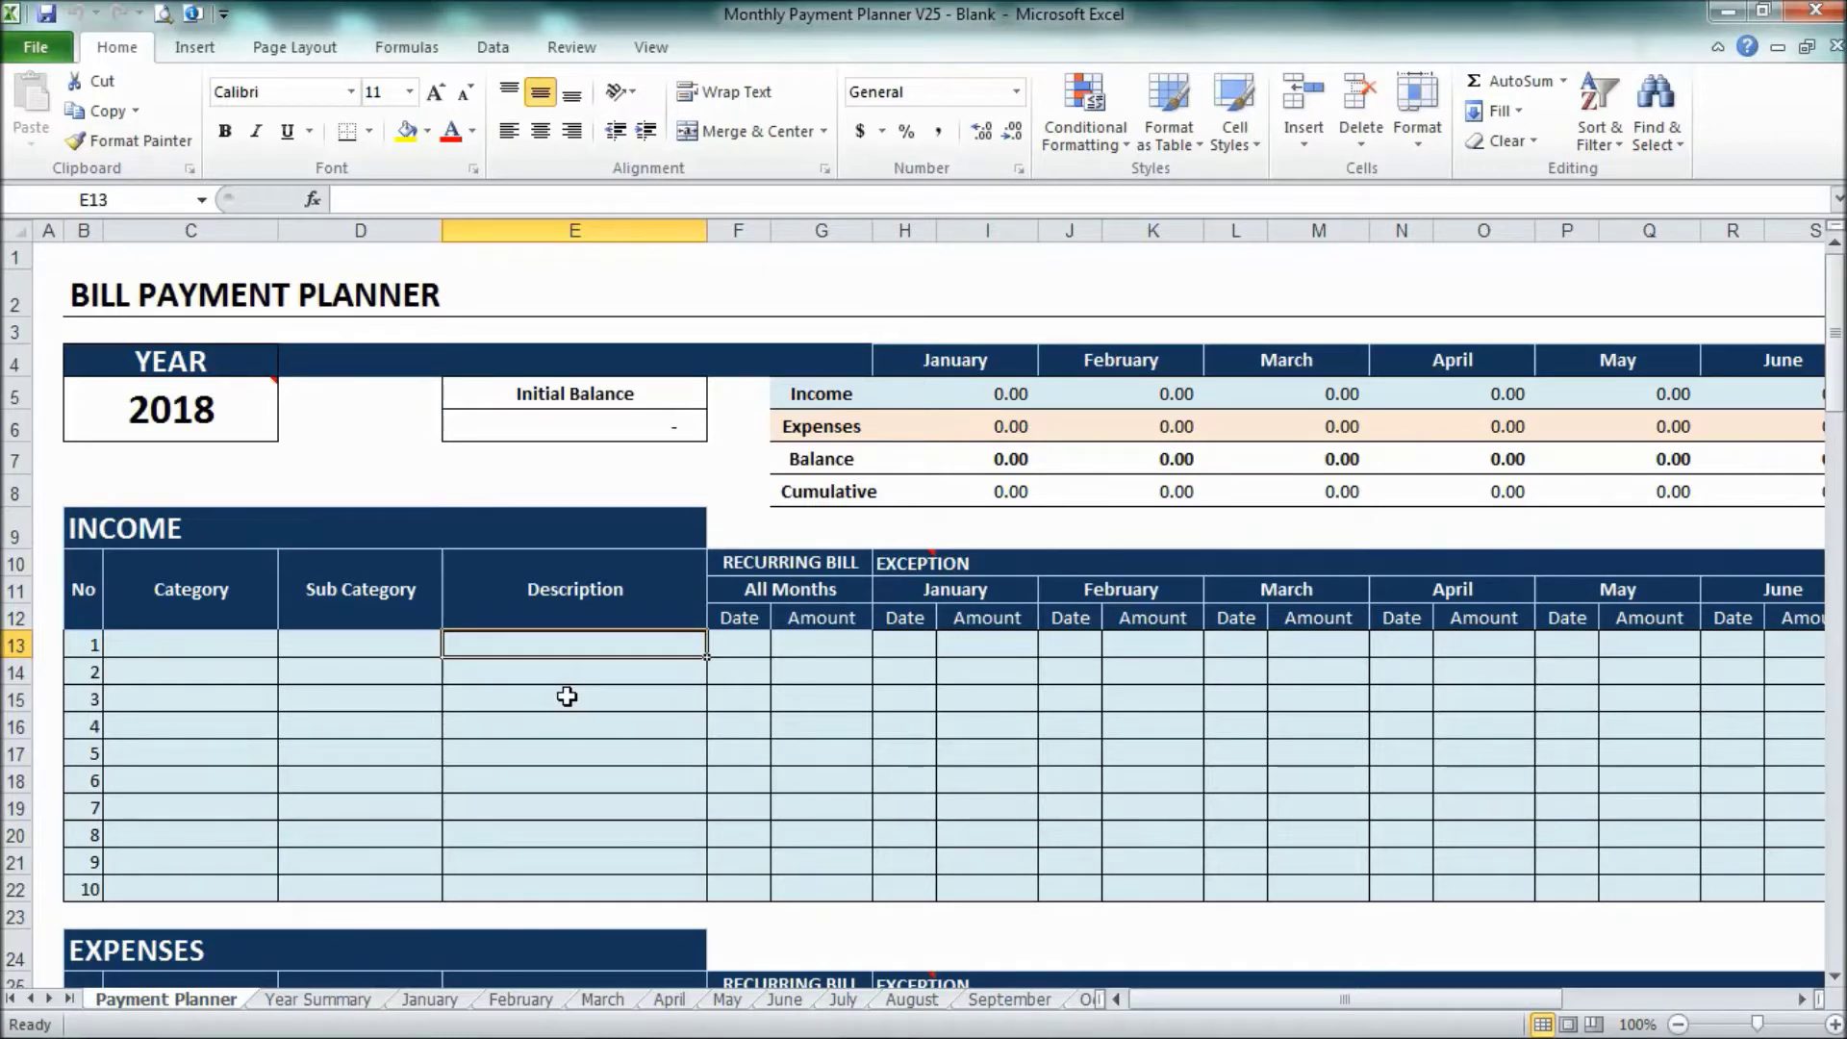
type("Salary")
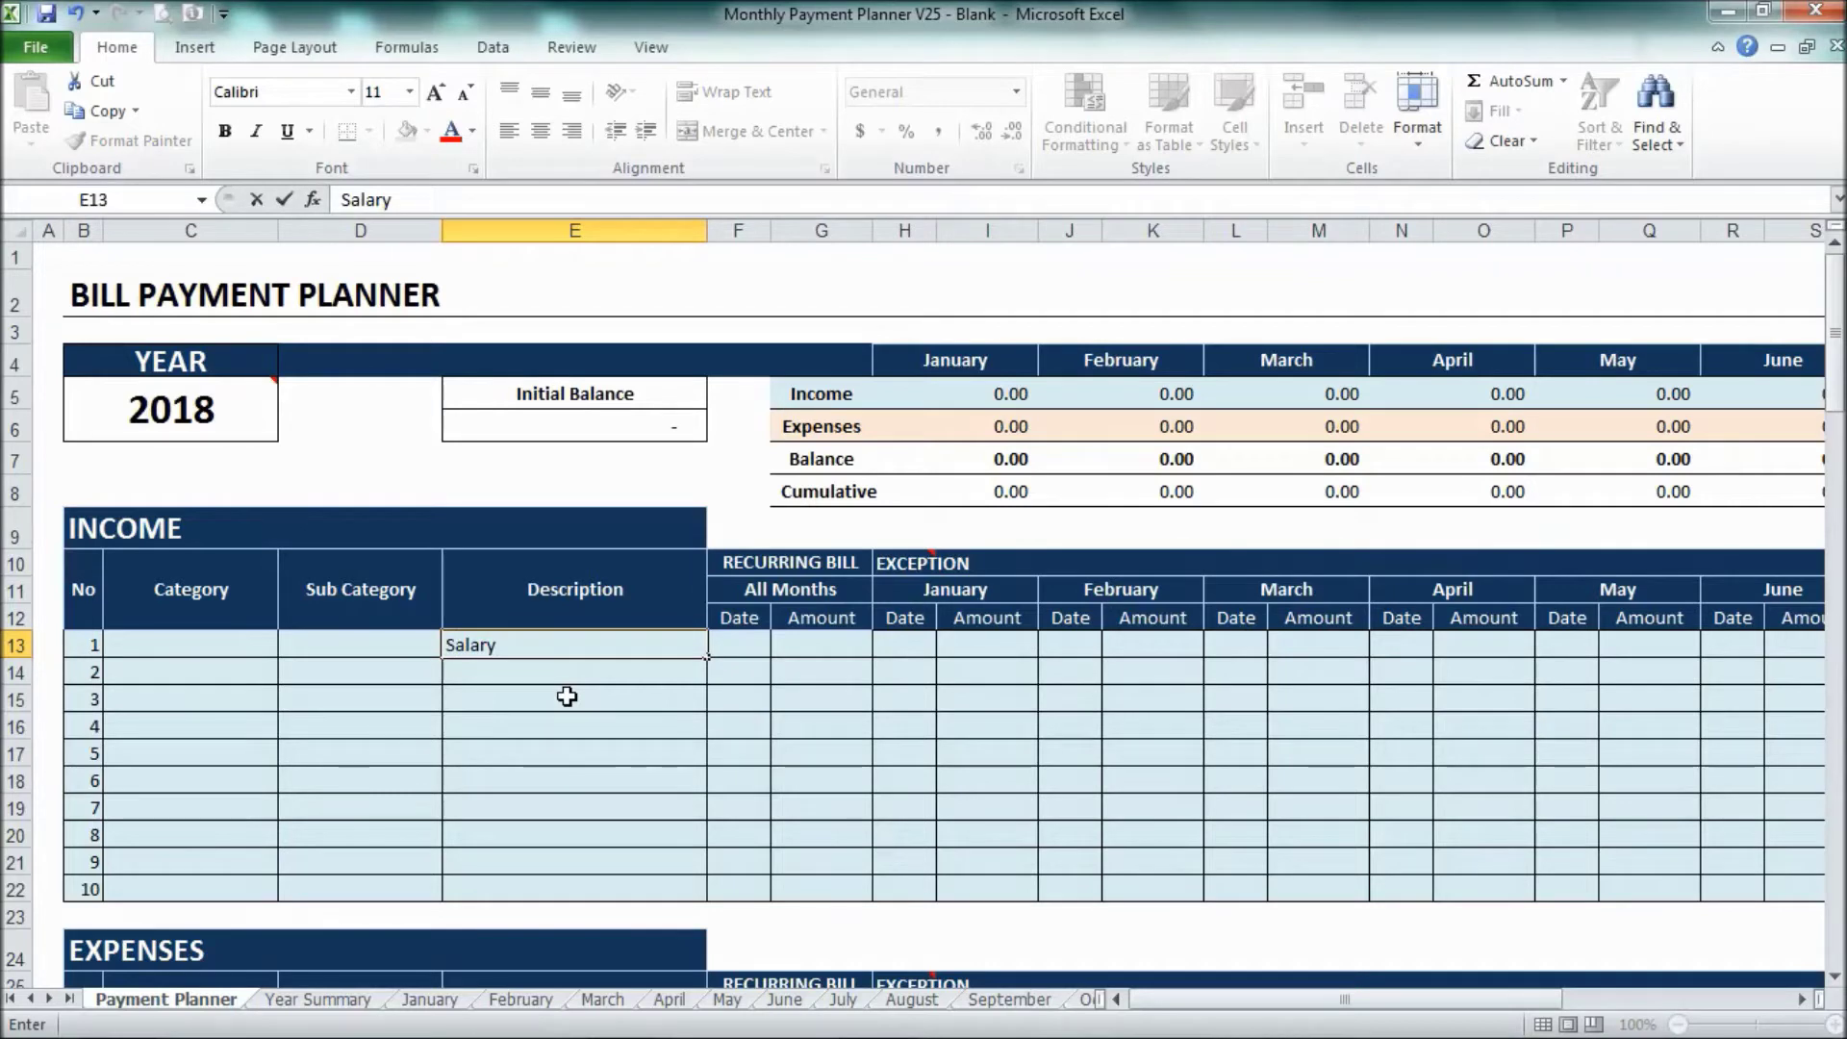
key("Return")
type("Allowance")
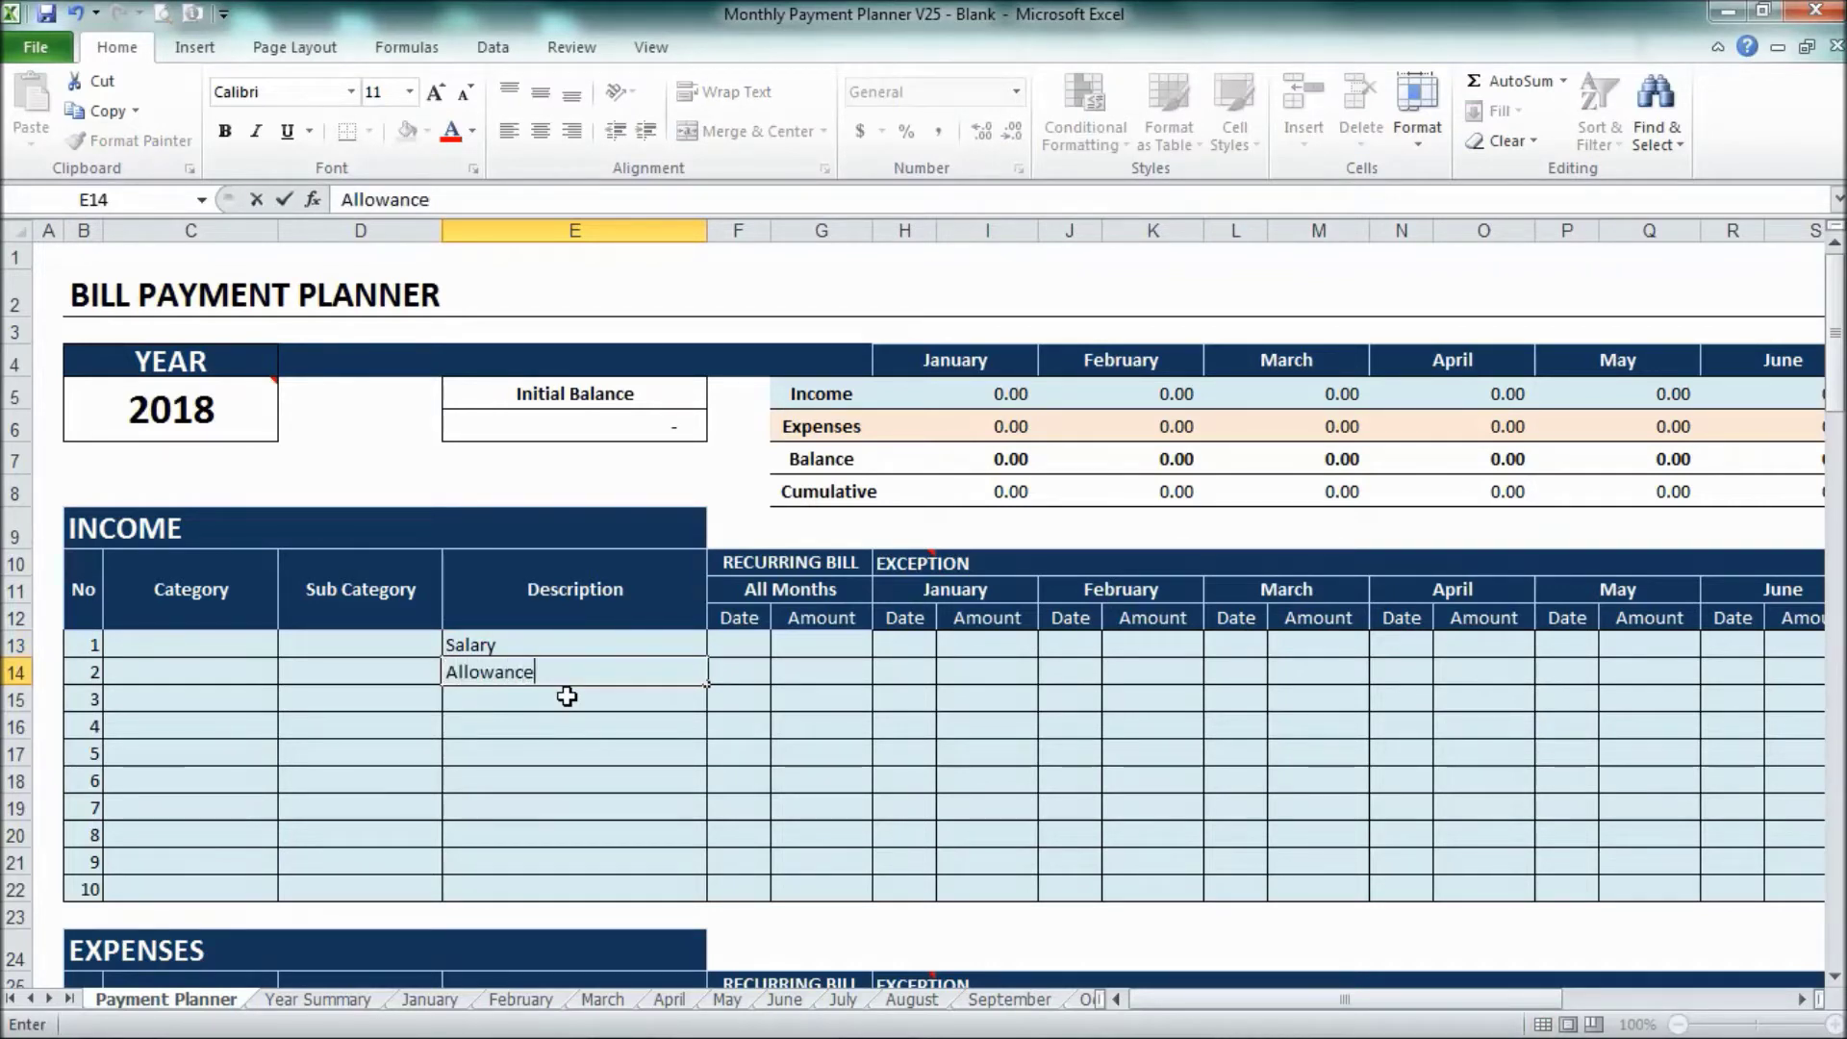
key("Return")
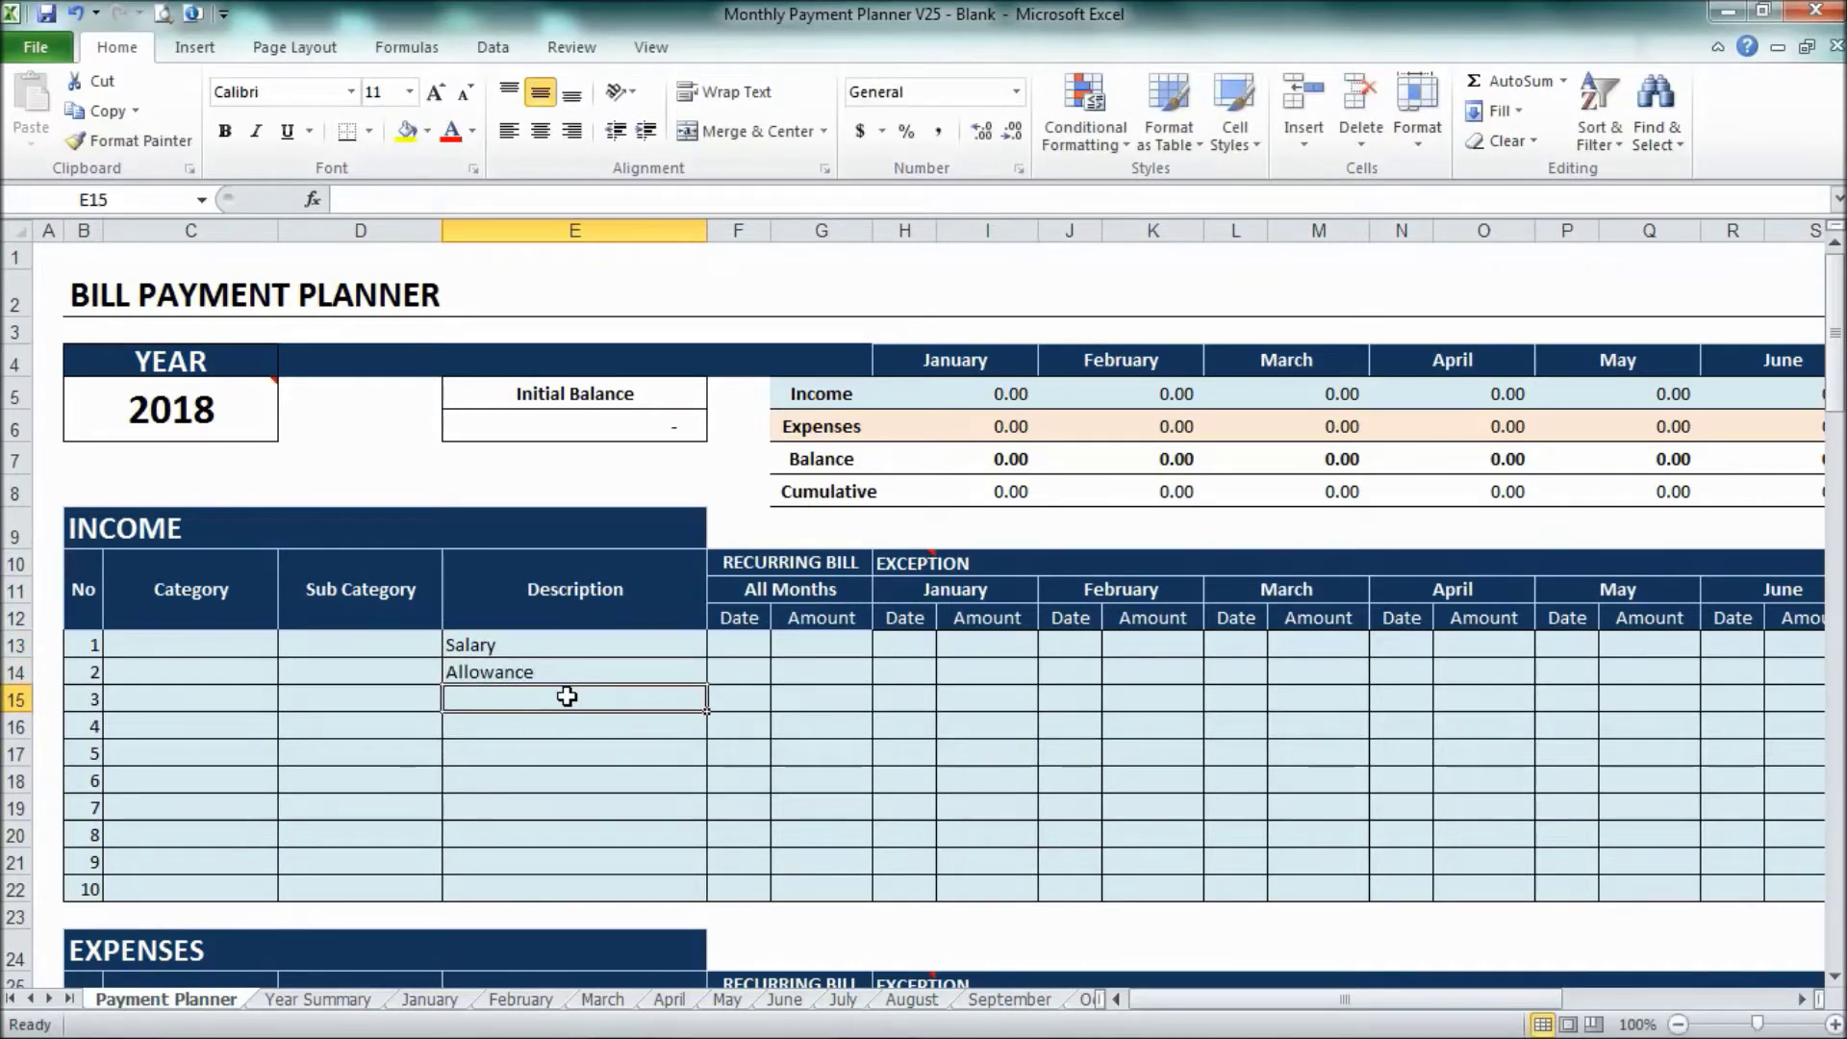
type("O")
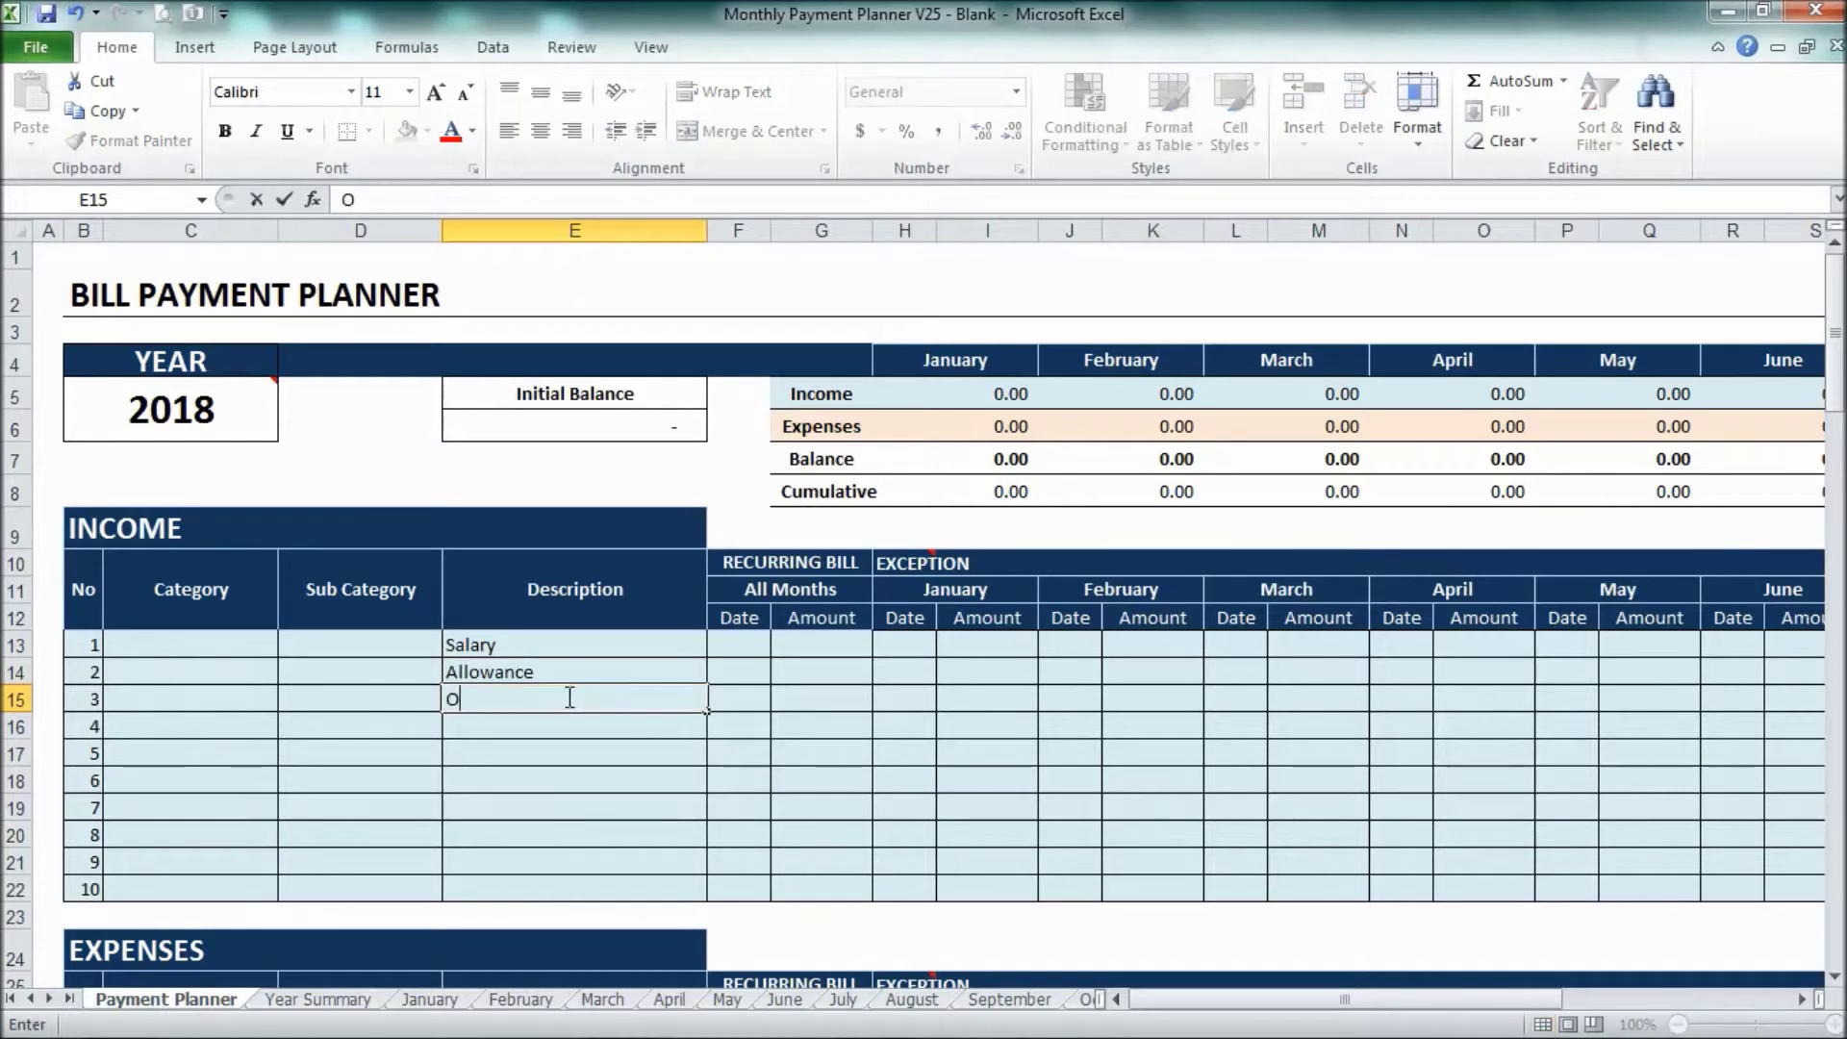
type("ther Income")
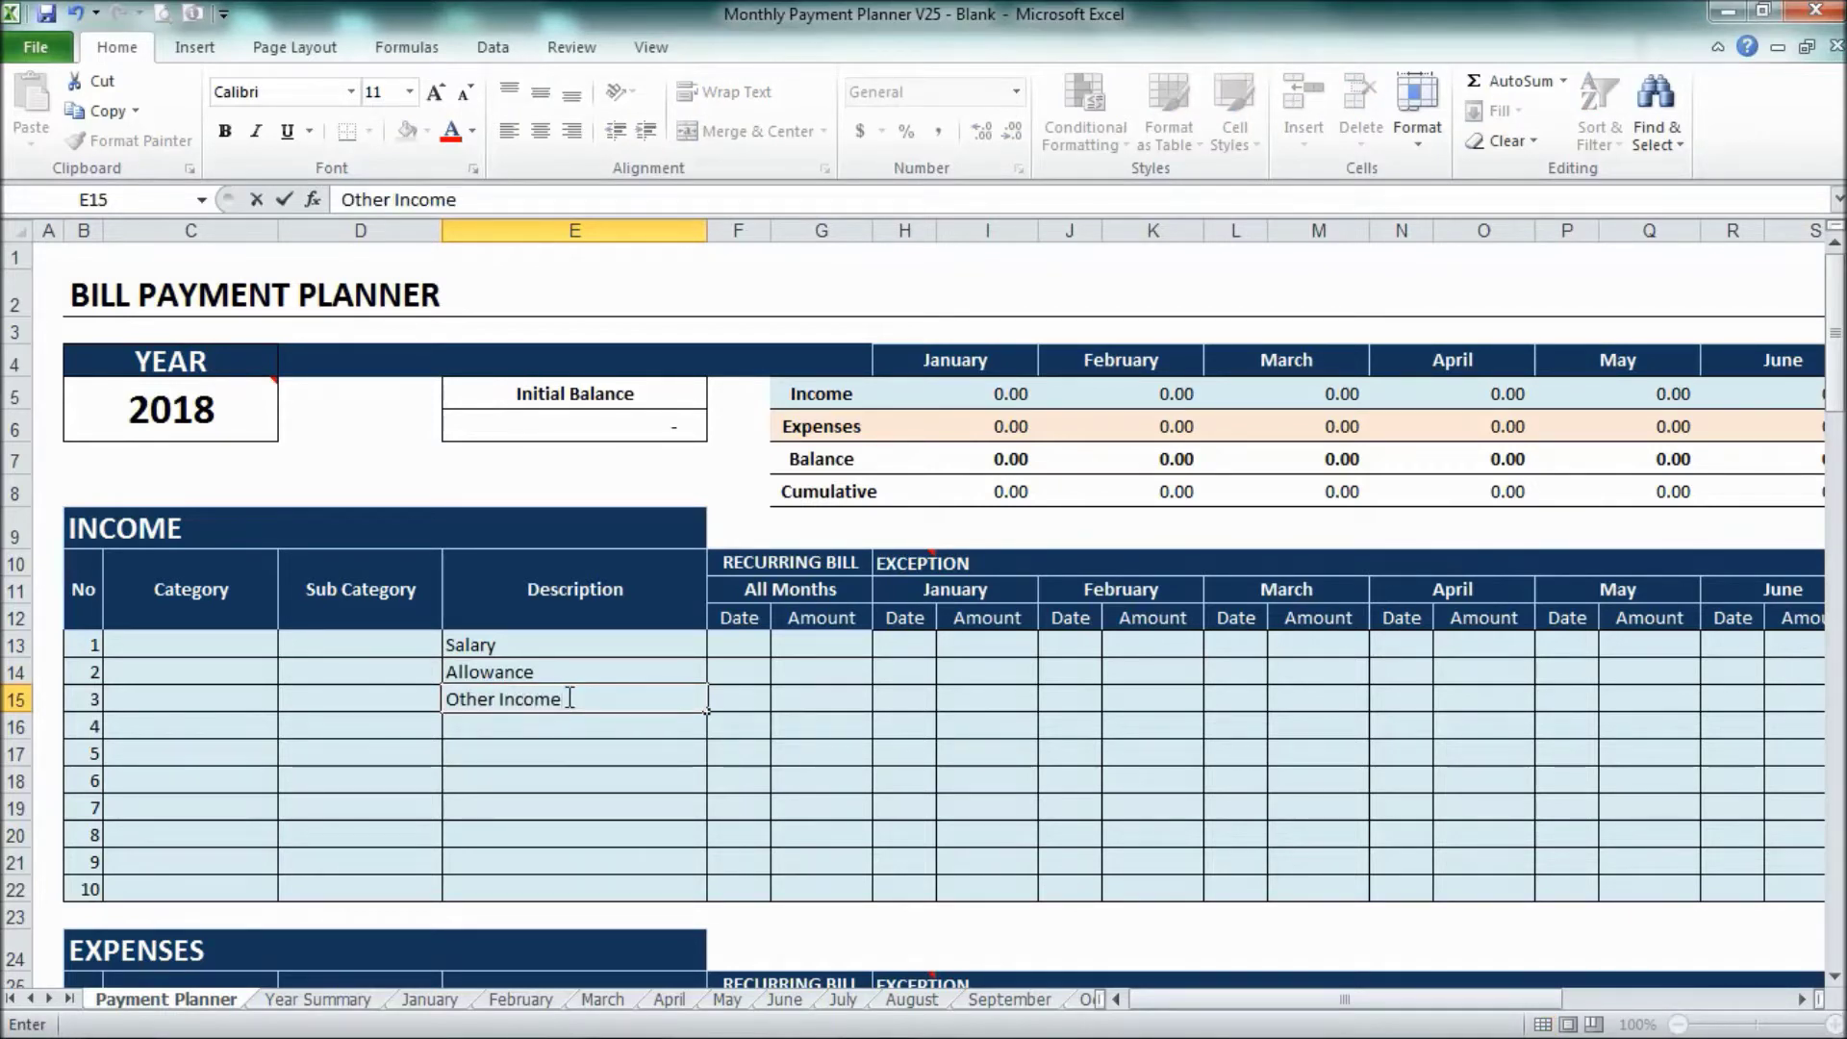
key("Return")
Set the recurring all-months dates to 25 for Salary, 25 for Allowance and 2 for Other Income
key("Up")
key("Up")
key("Up")
key("Right")
type("25")
key("Return")
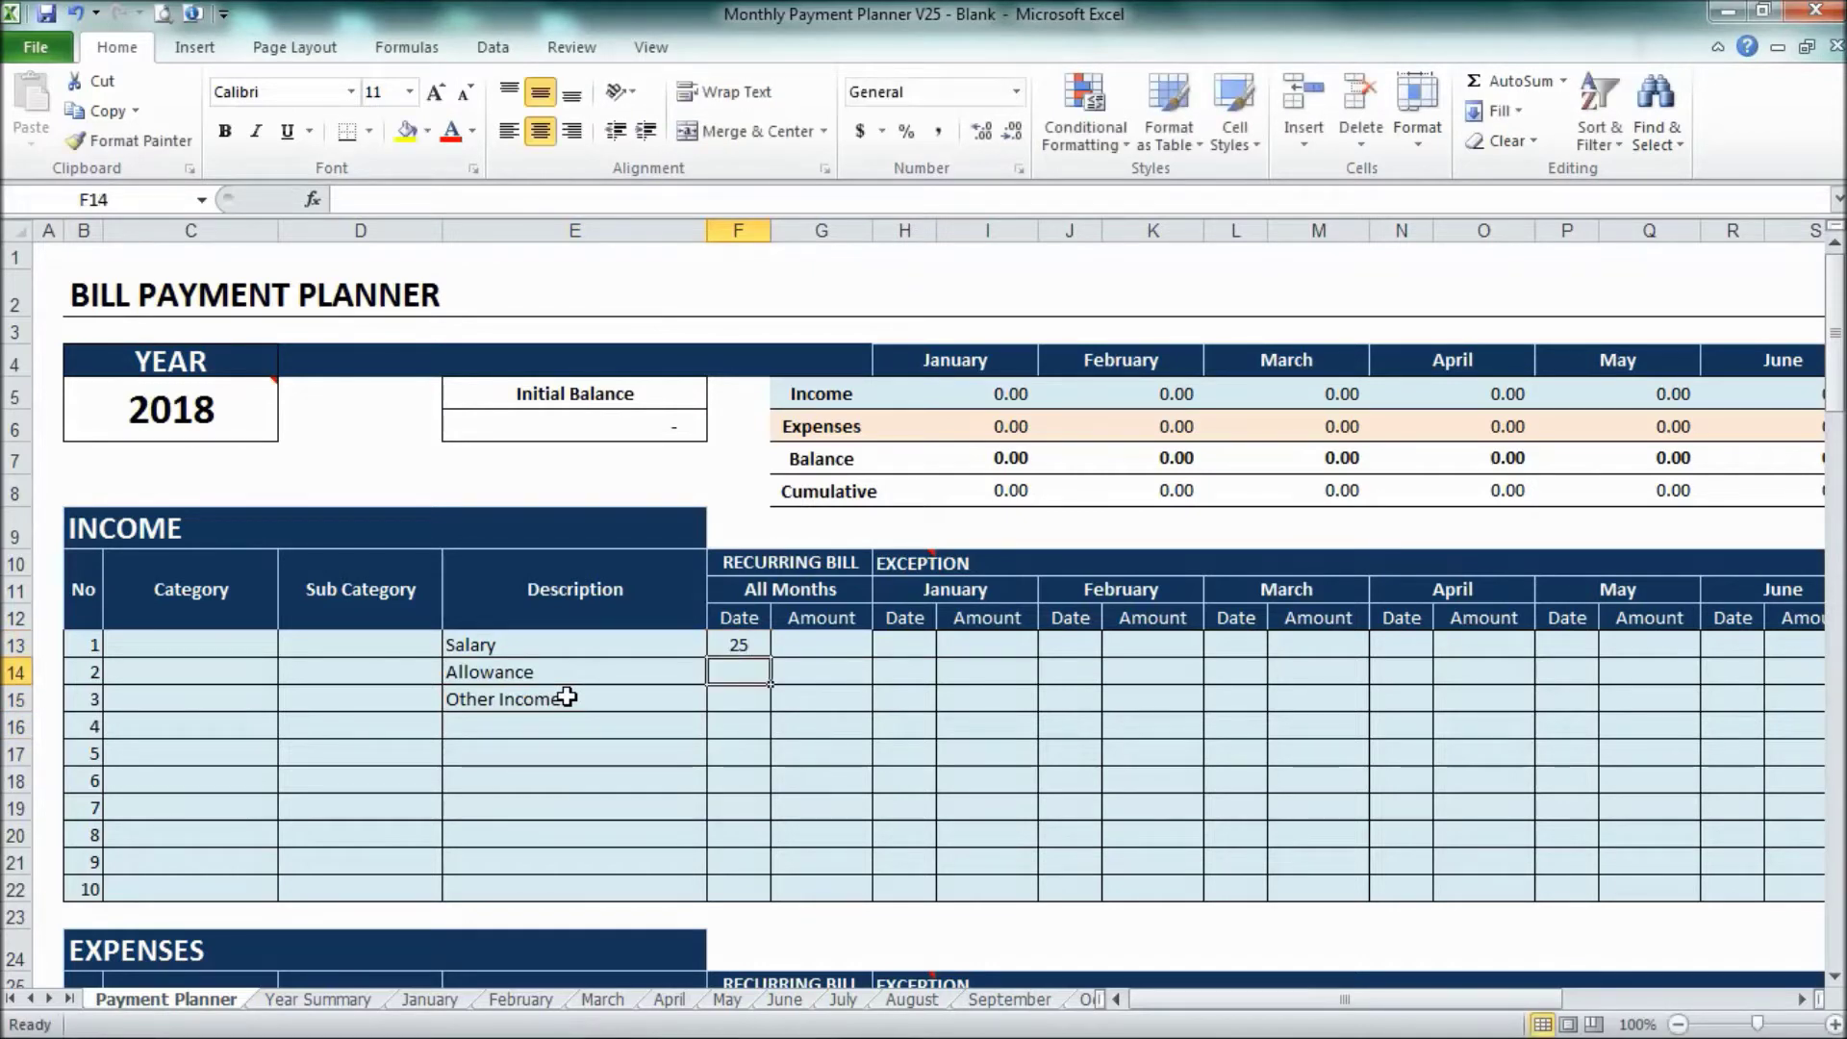
type("25")
key("Return")
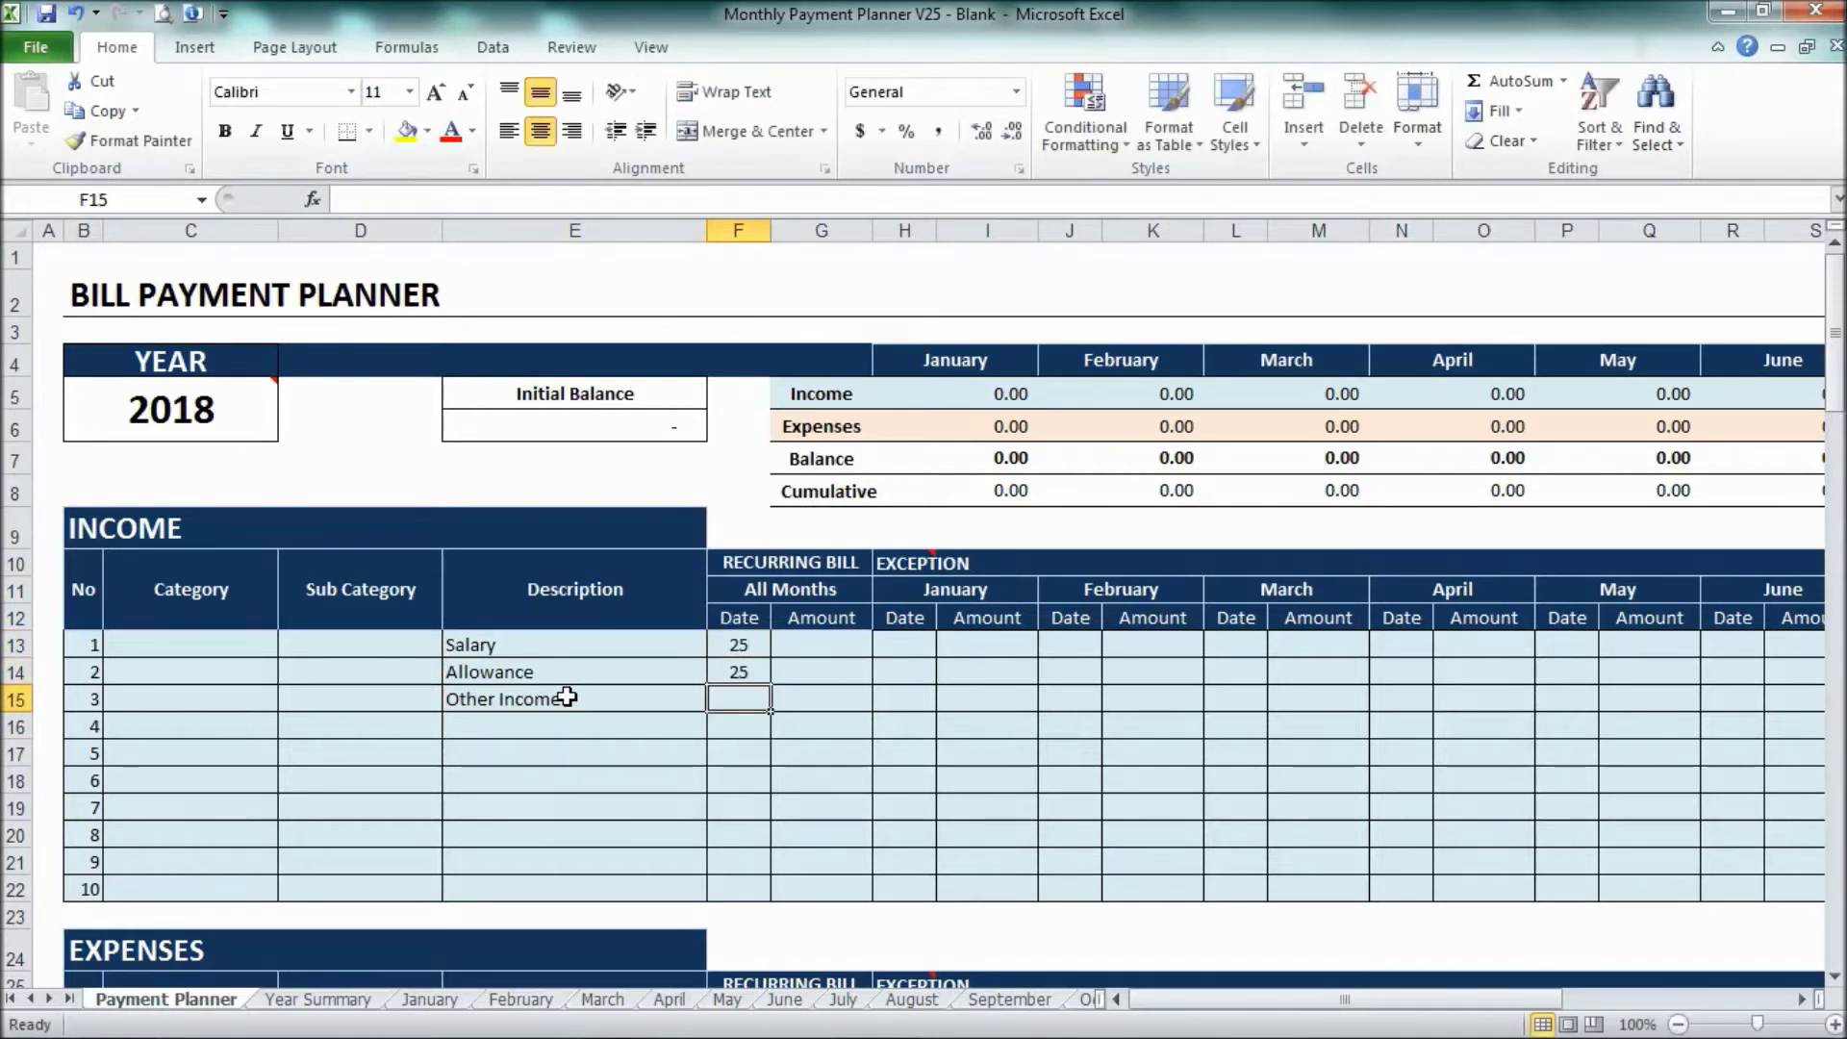
type("2")
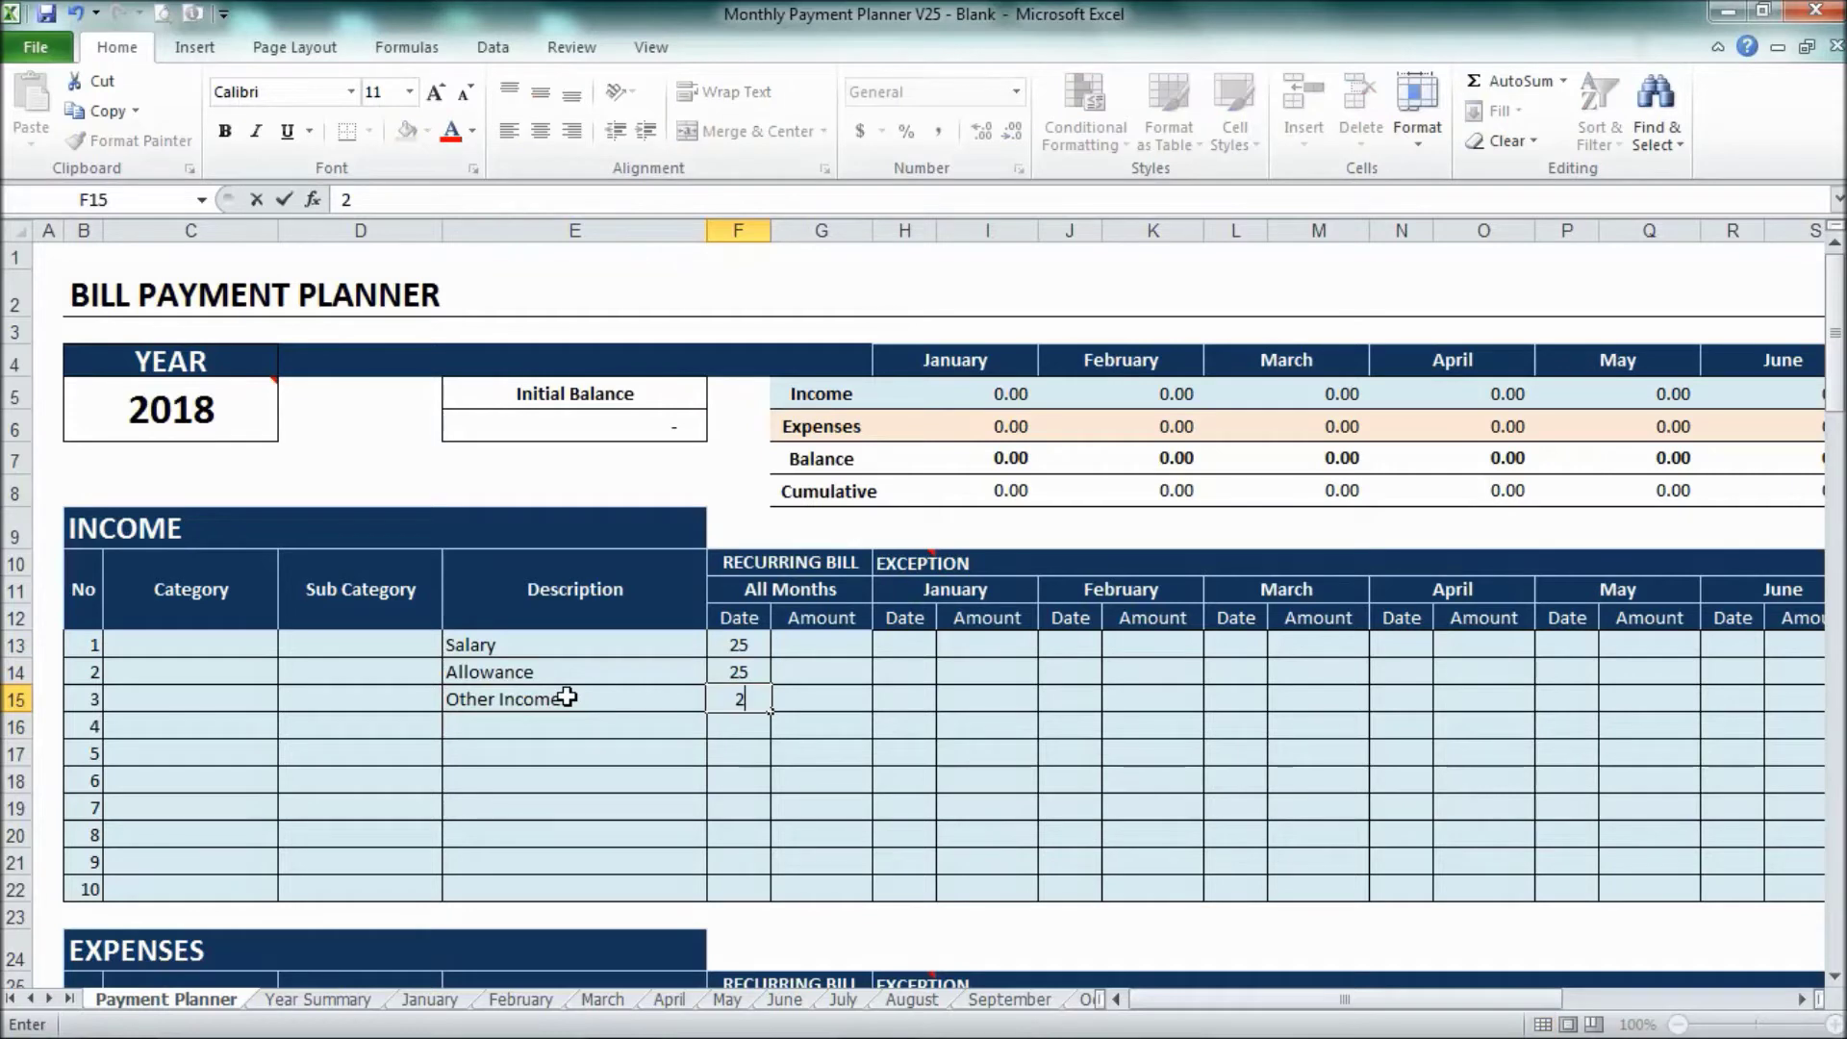
key("Tab")
Add Other Income 2 as the description in income row 4 with recurring date 5
key("Down")
key("Left")
key("Left")
type("Other")
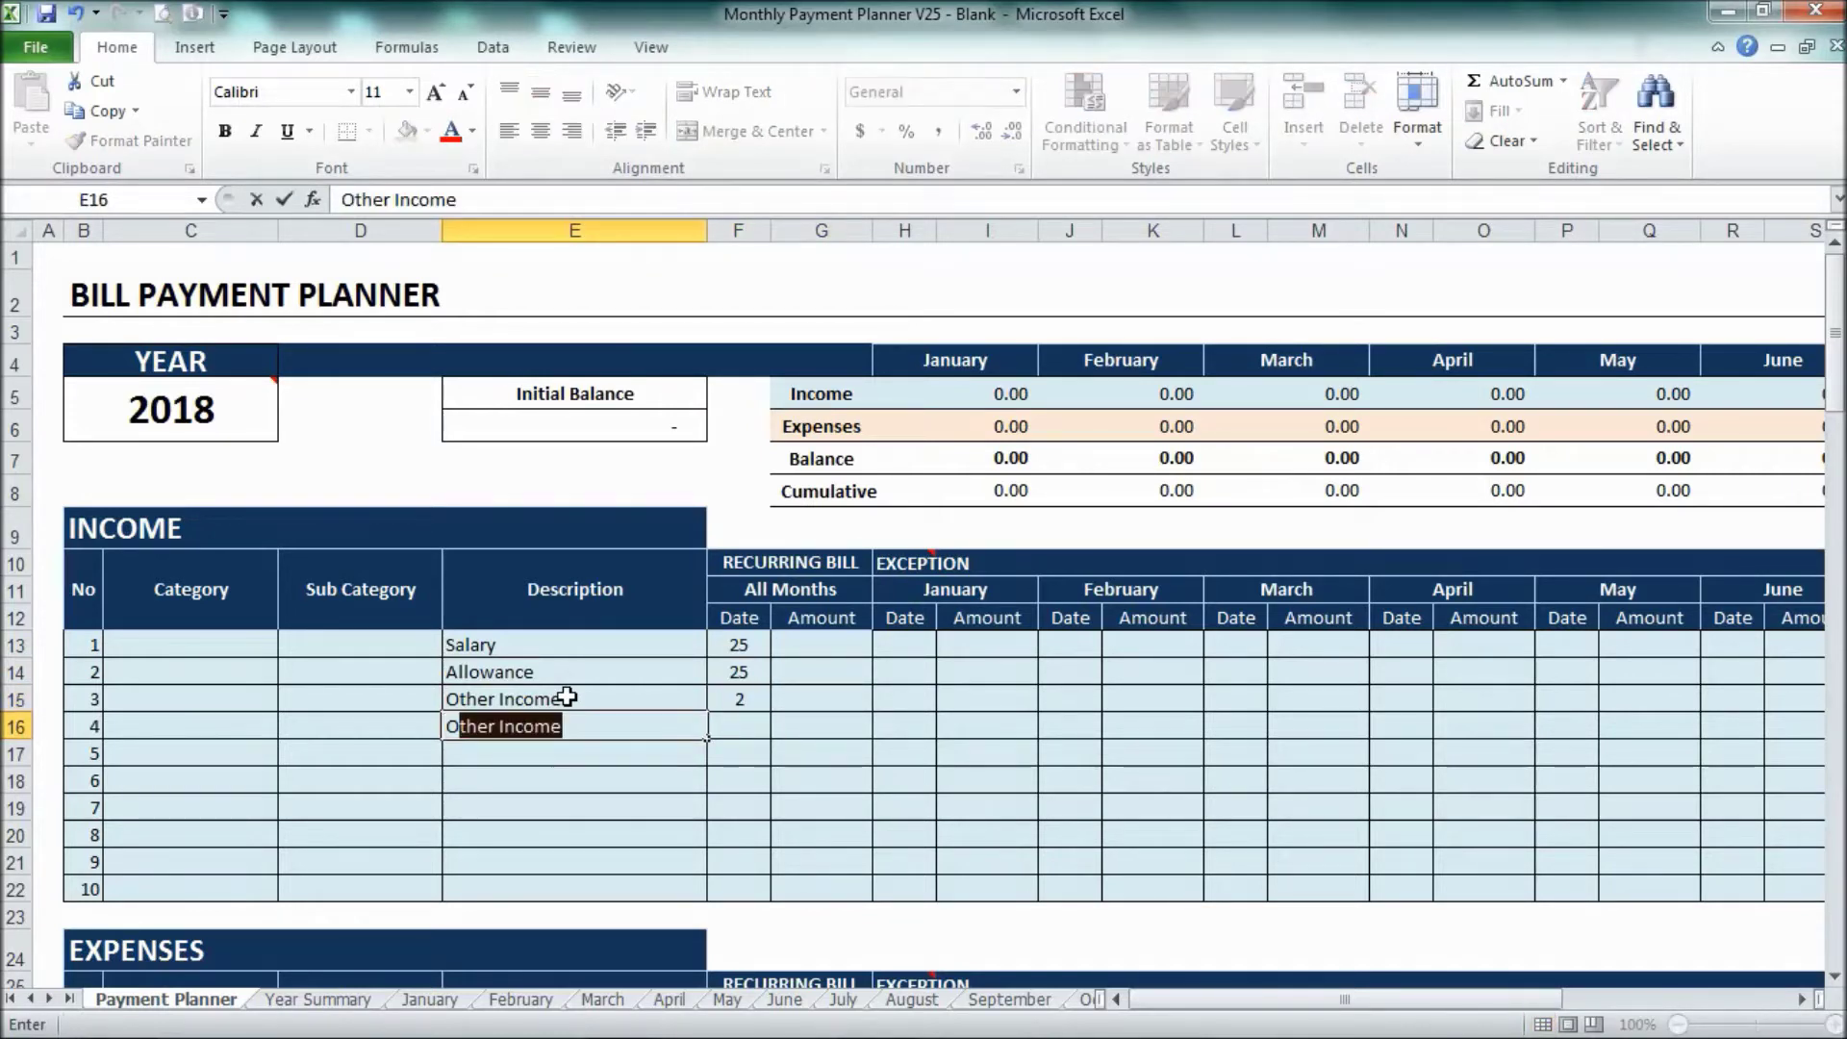
type(" Income 2")
key("Return")
key("Up")
key("Right")
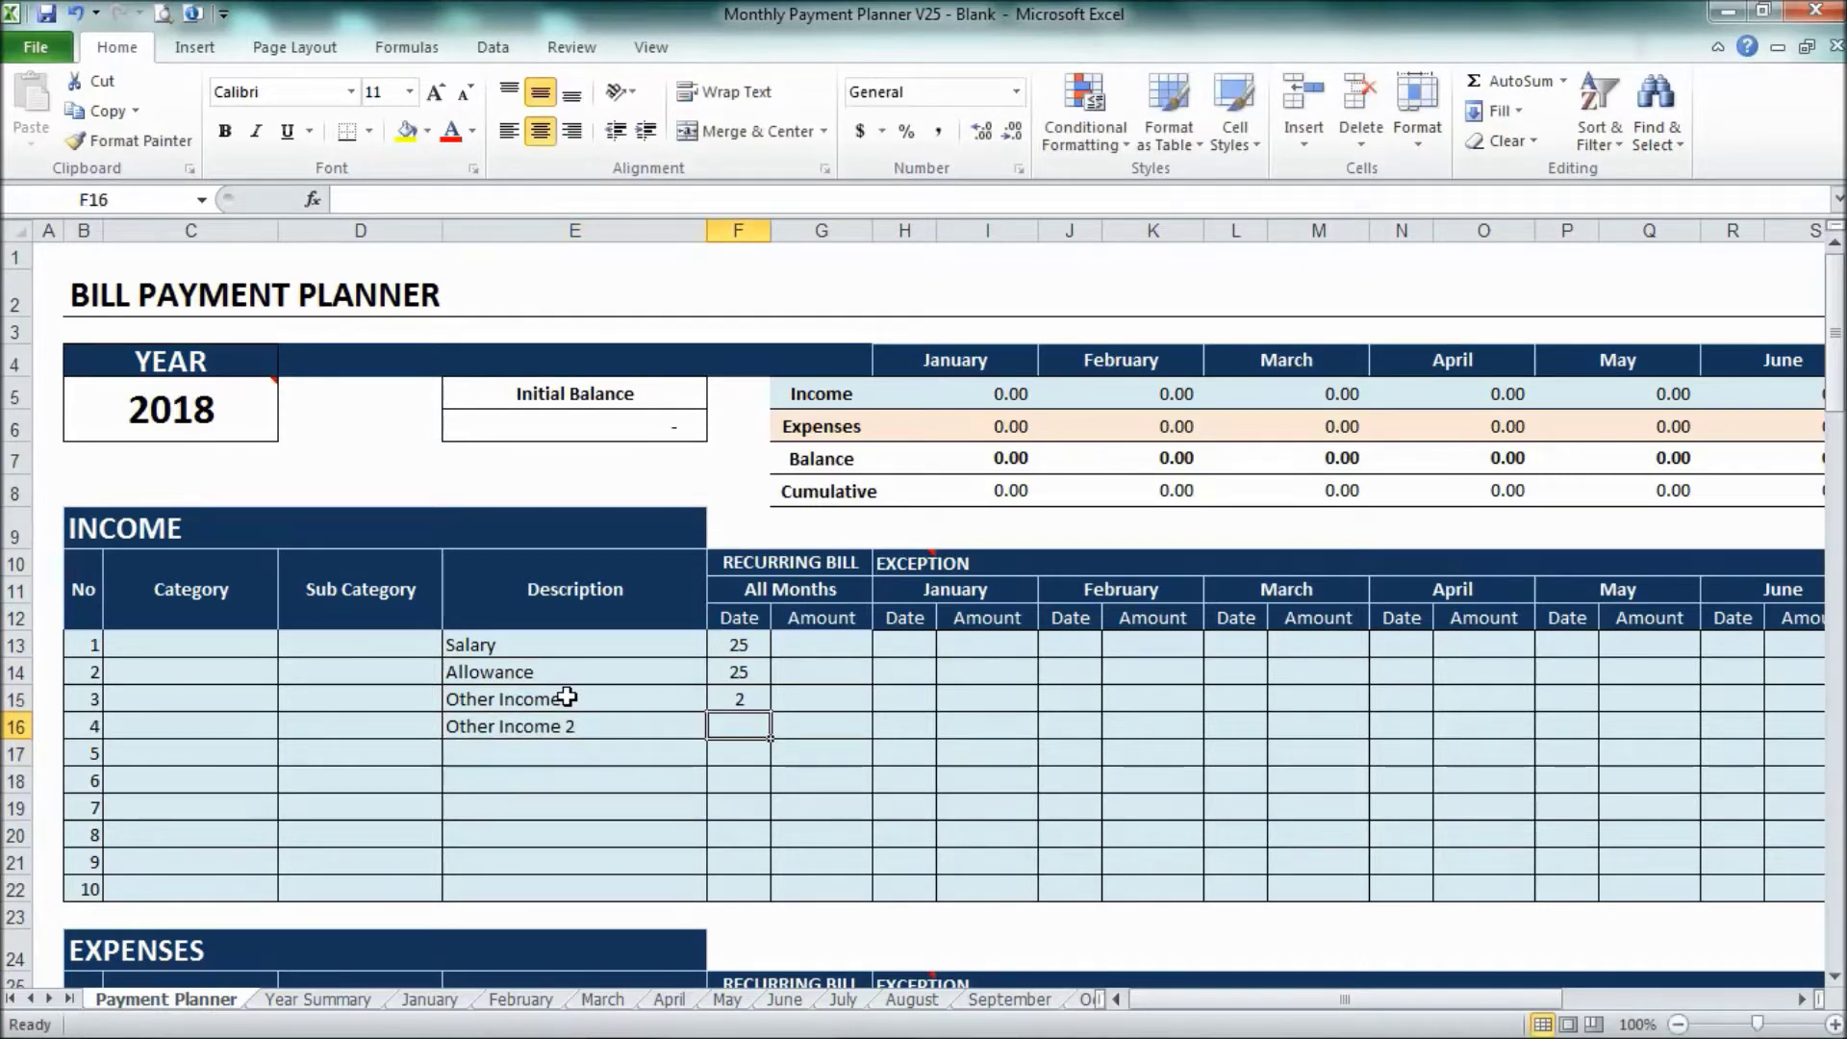
type("5")
key("Up")
Enter the recurring amounts: 3000 for Salary, 1000 for Allowance, 250 for Other Income and 500 for Other Income 2
key("Up")
key("Up")
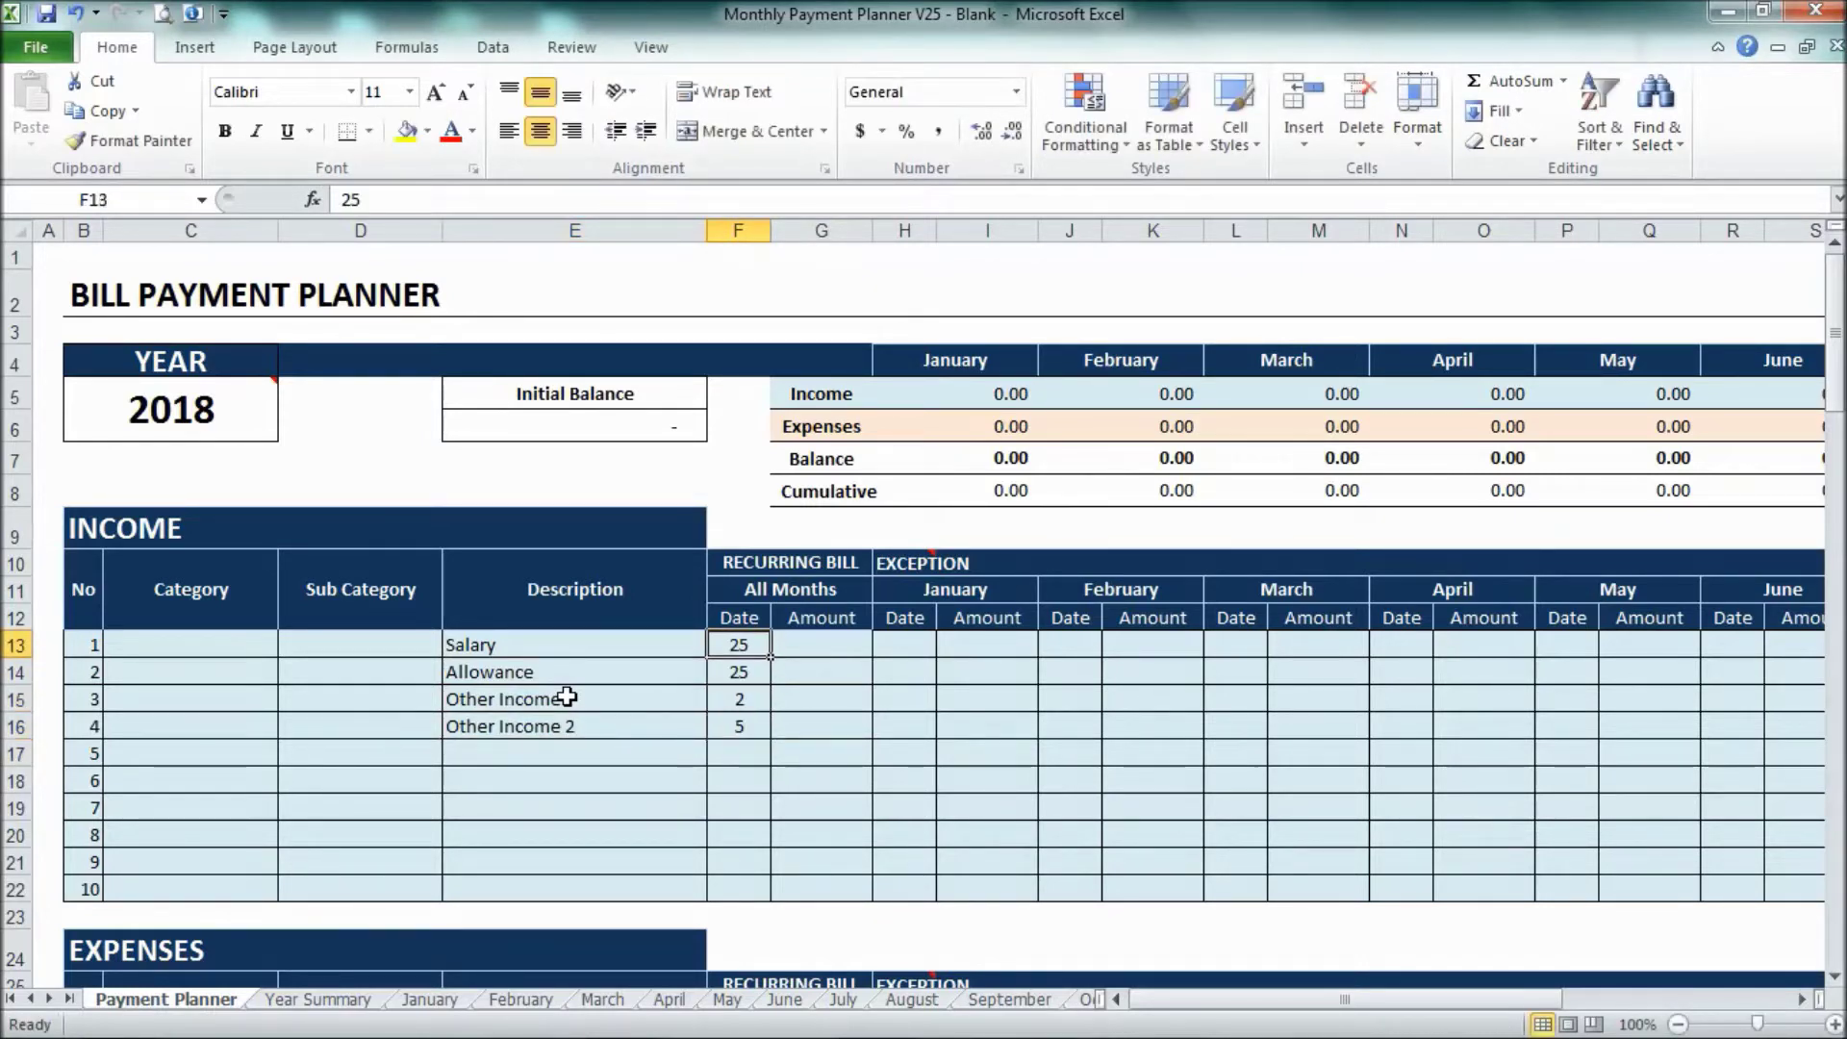
key("Right")
type("3,000")
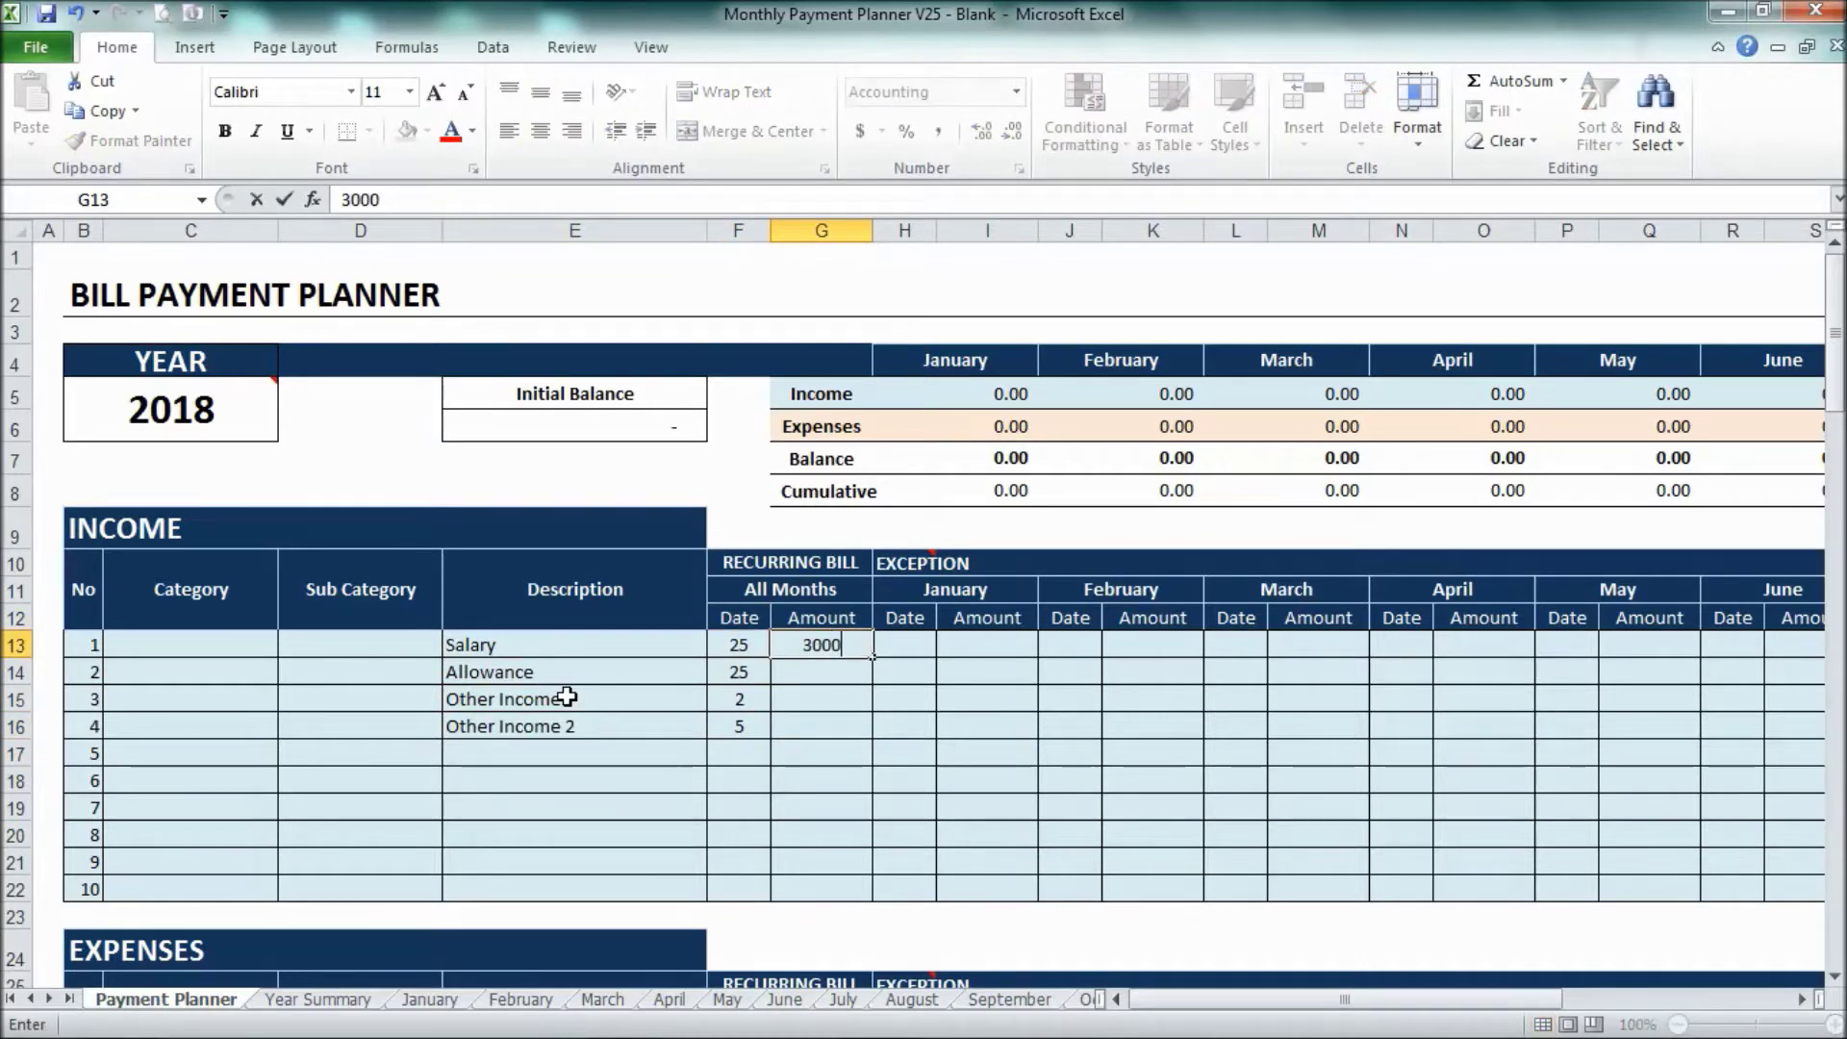
key("Return")
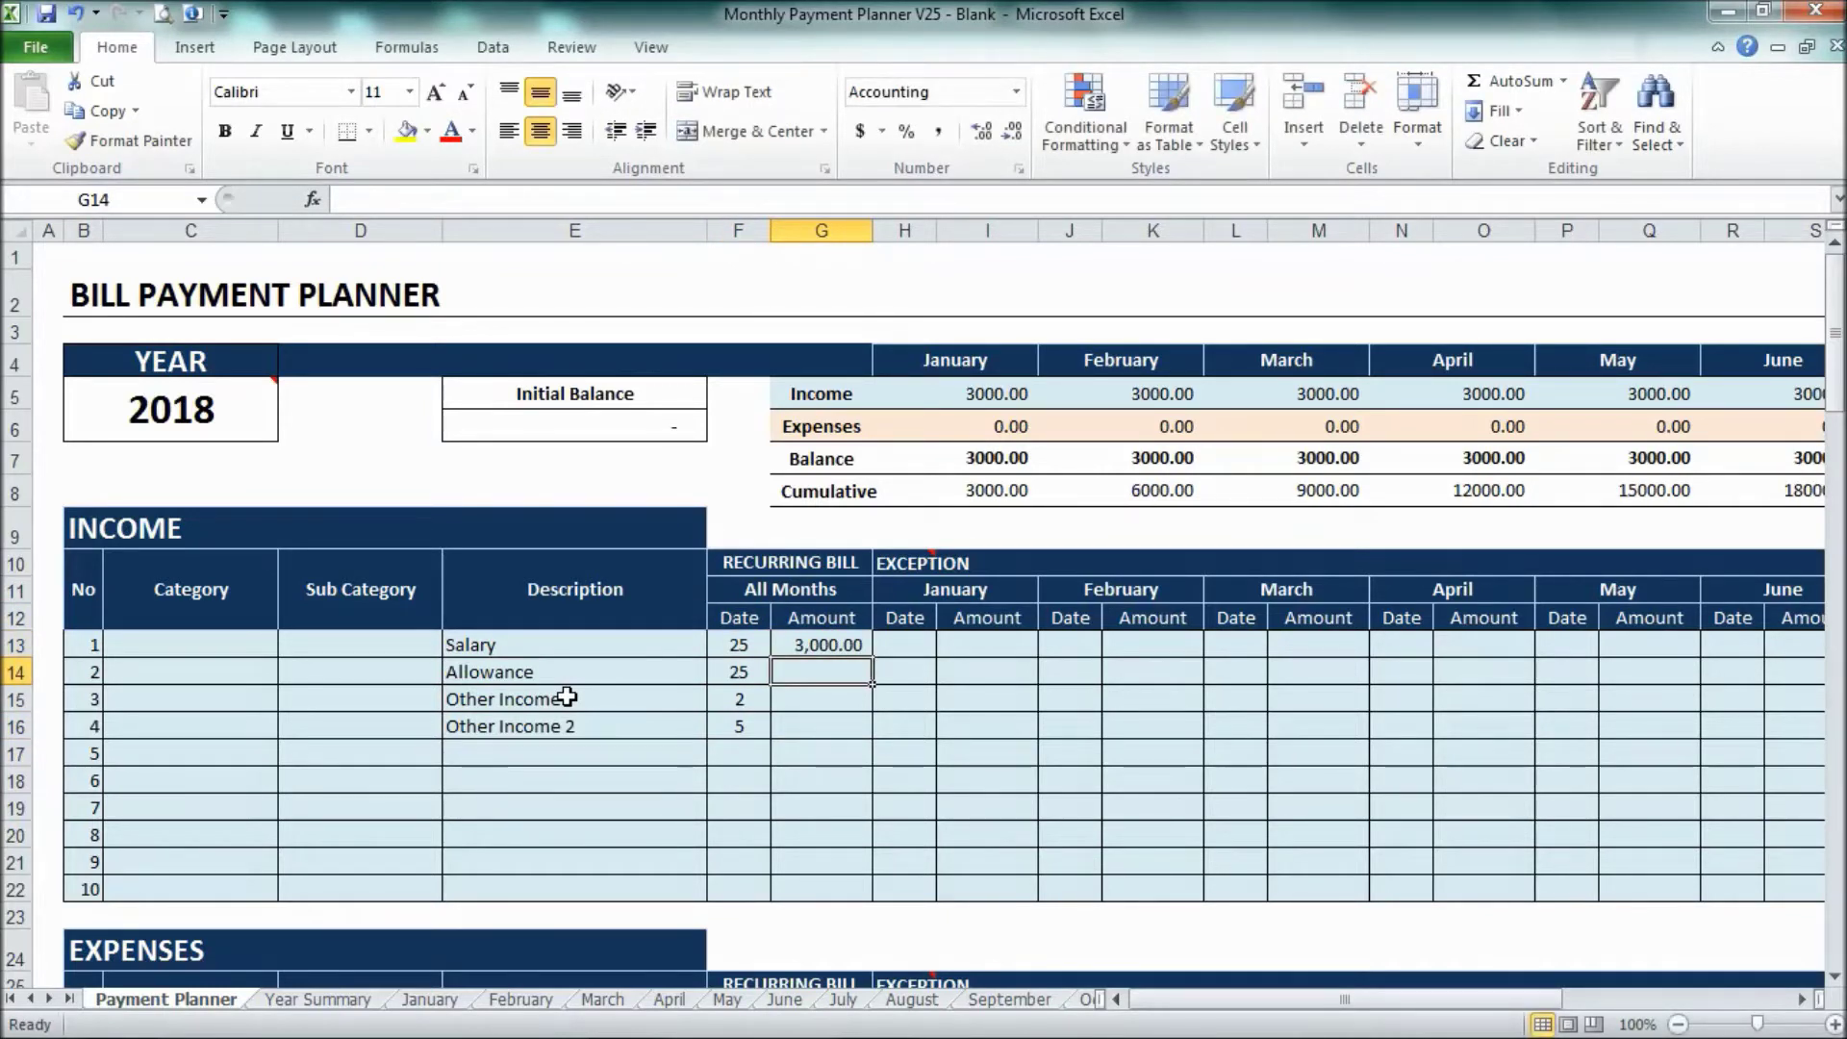
type("1000")
key("Return")
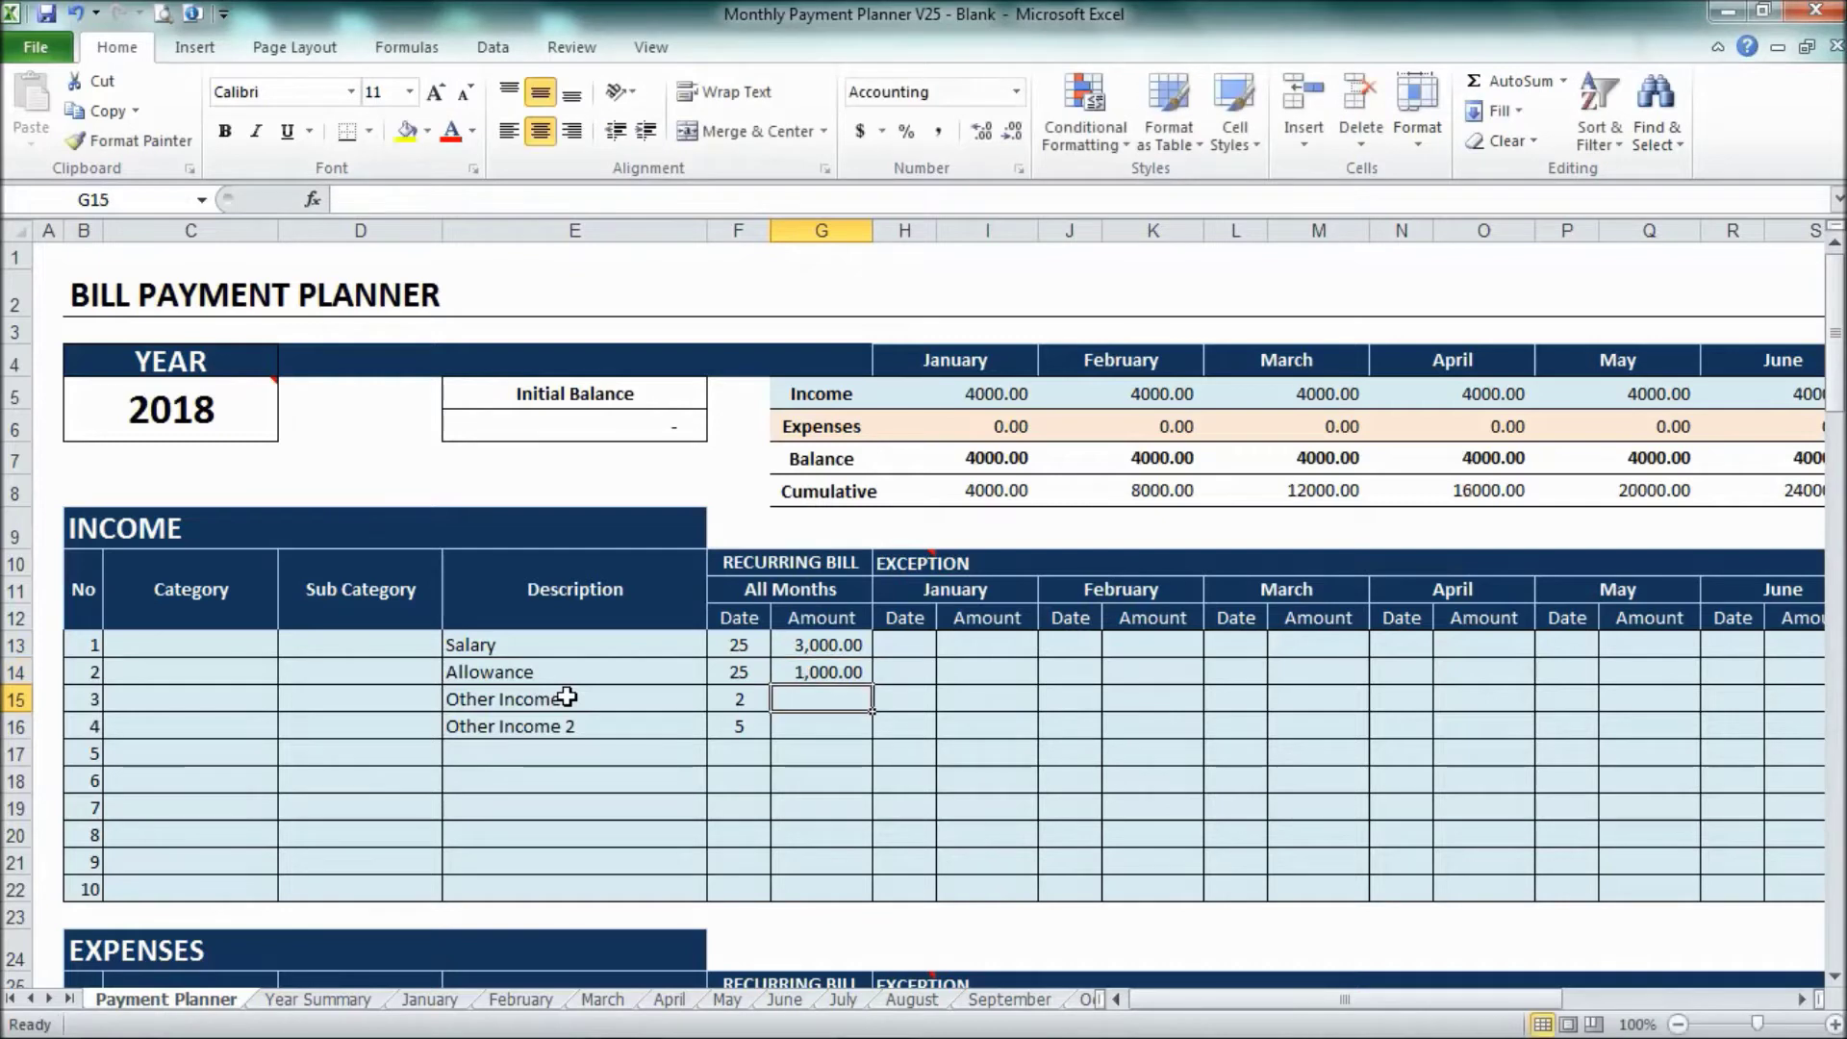
type("250")
key("Return")
type("500")
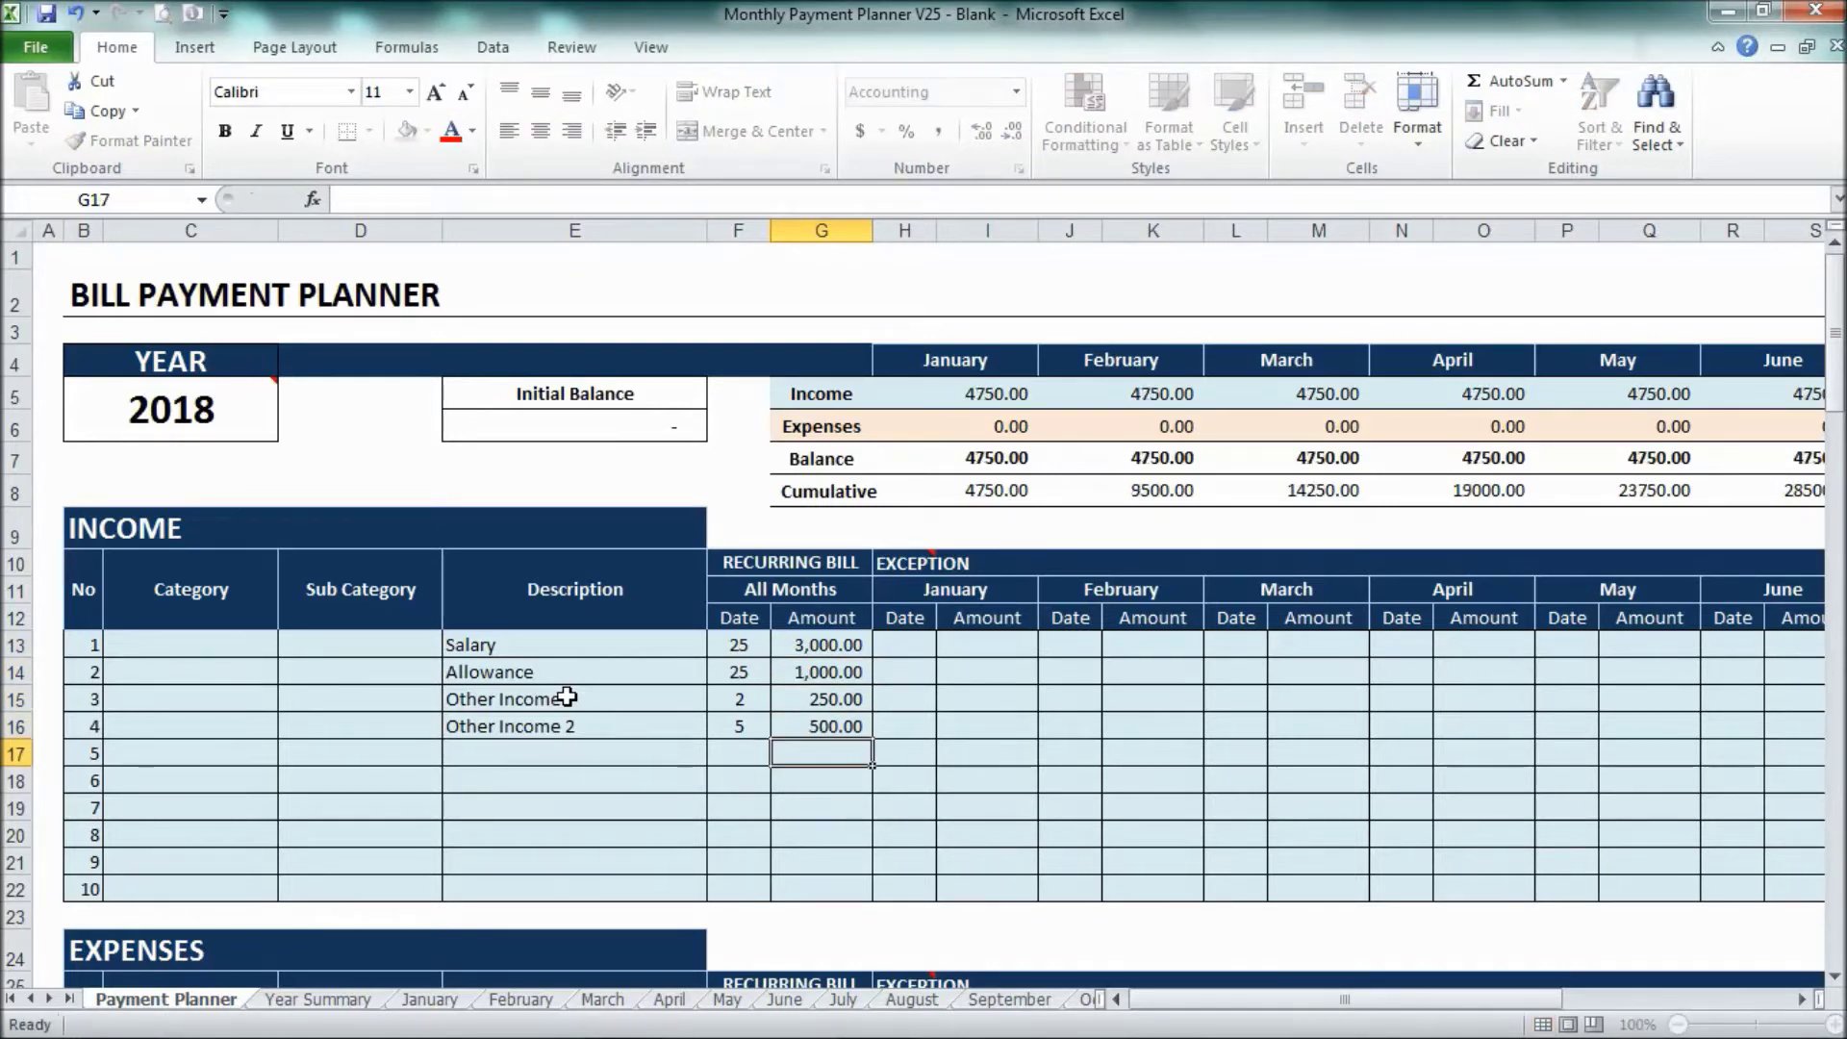
key("Return")
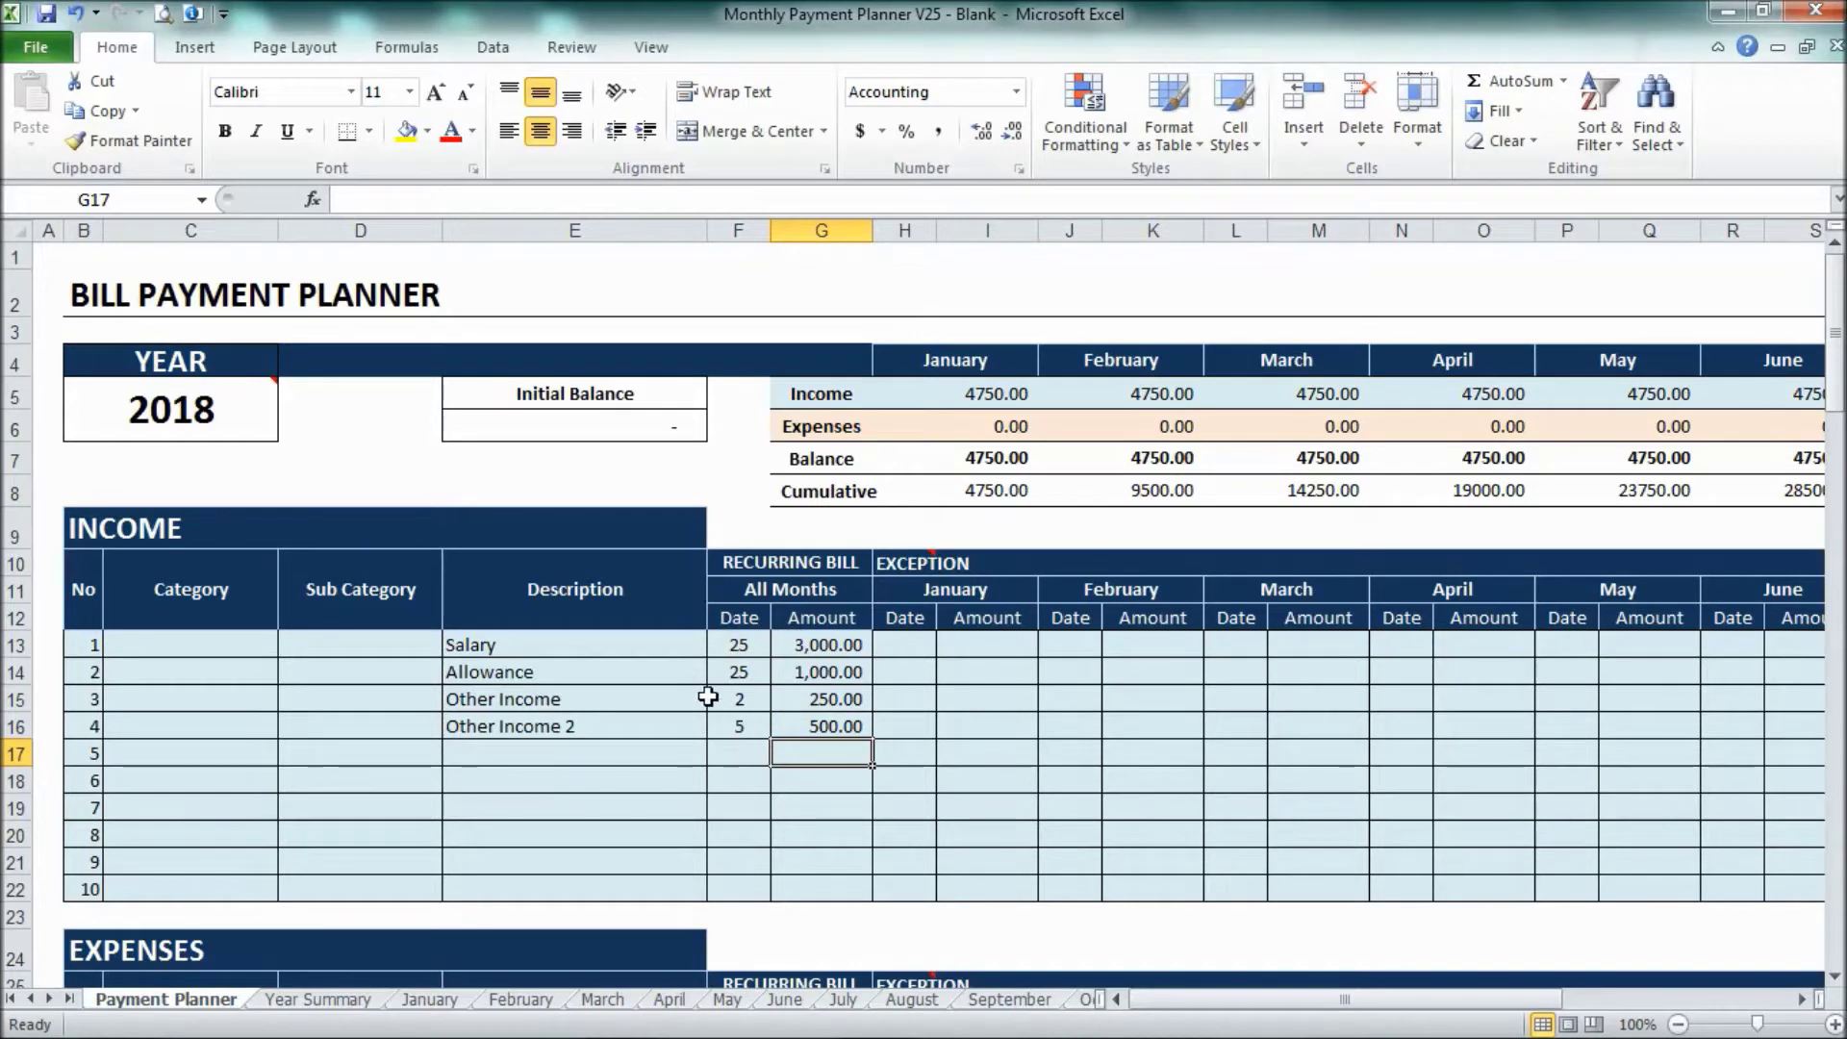
Check how the recurring income entries are placed in the January and February calendar sheets
left_click(427, 1000)
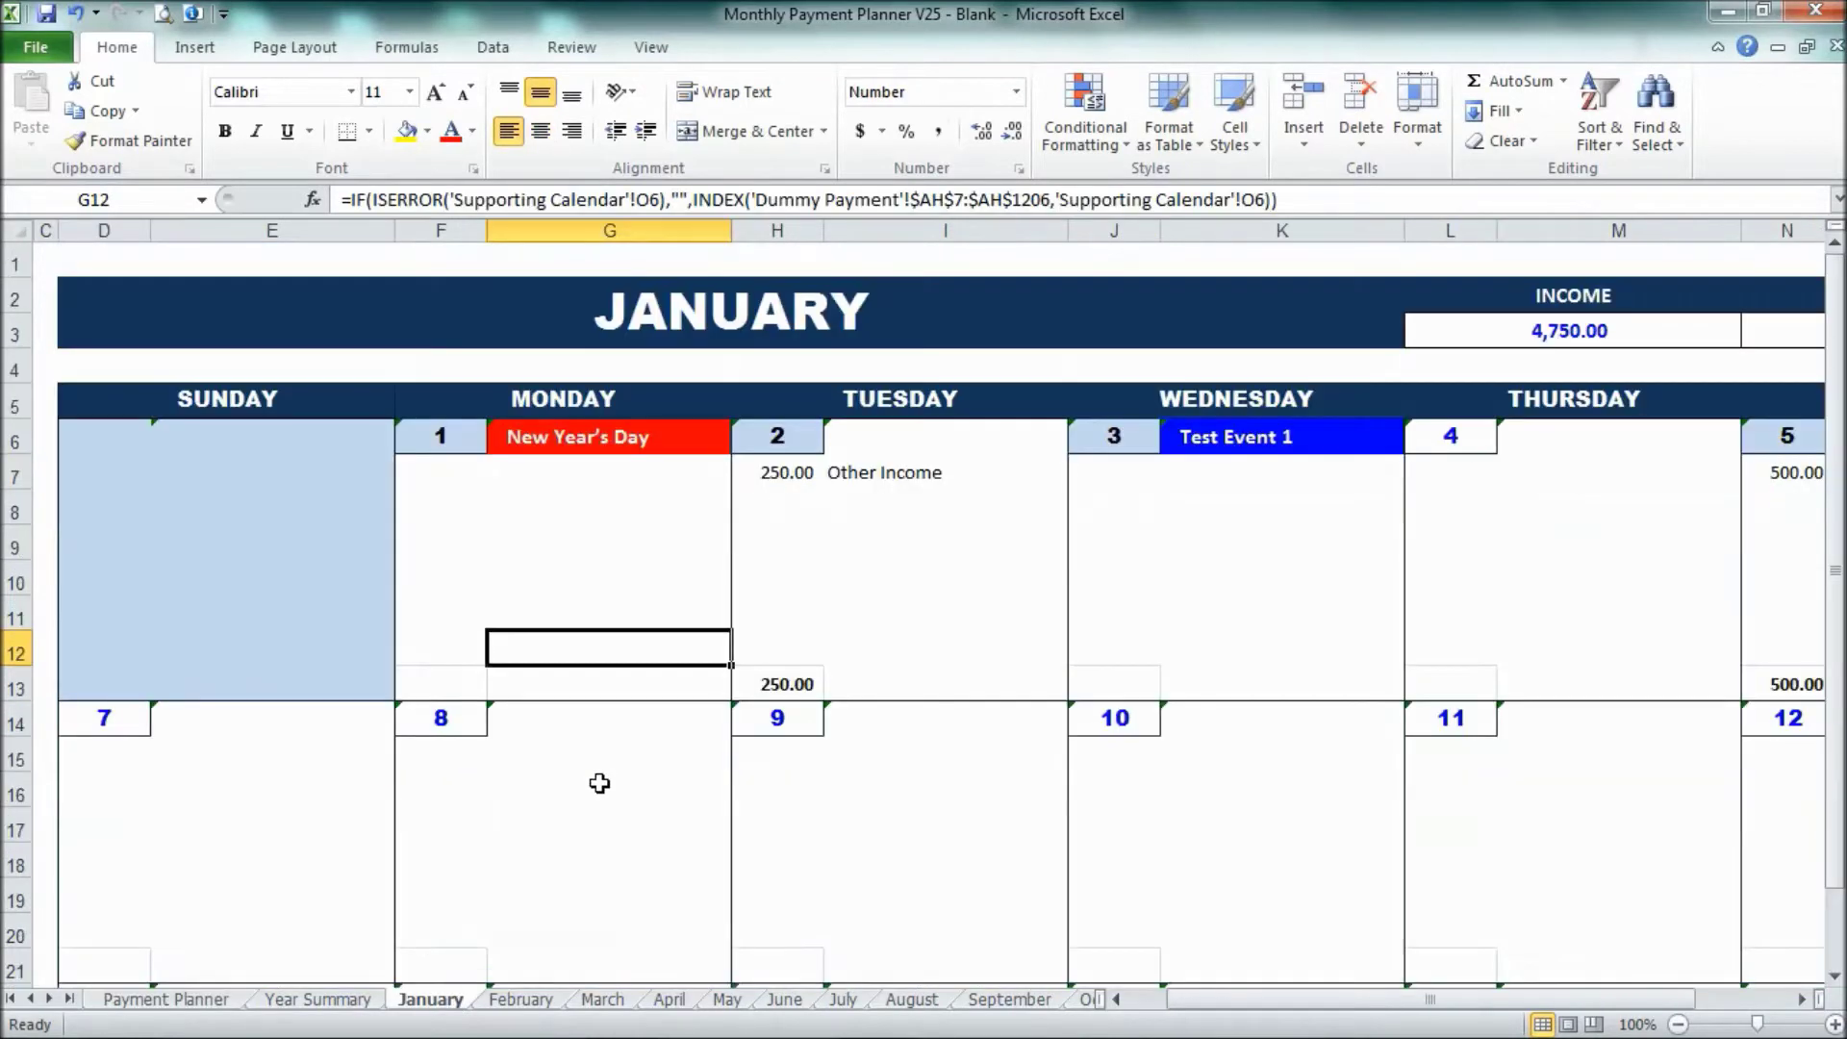
left_click(863, 472)
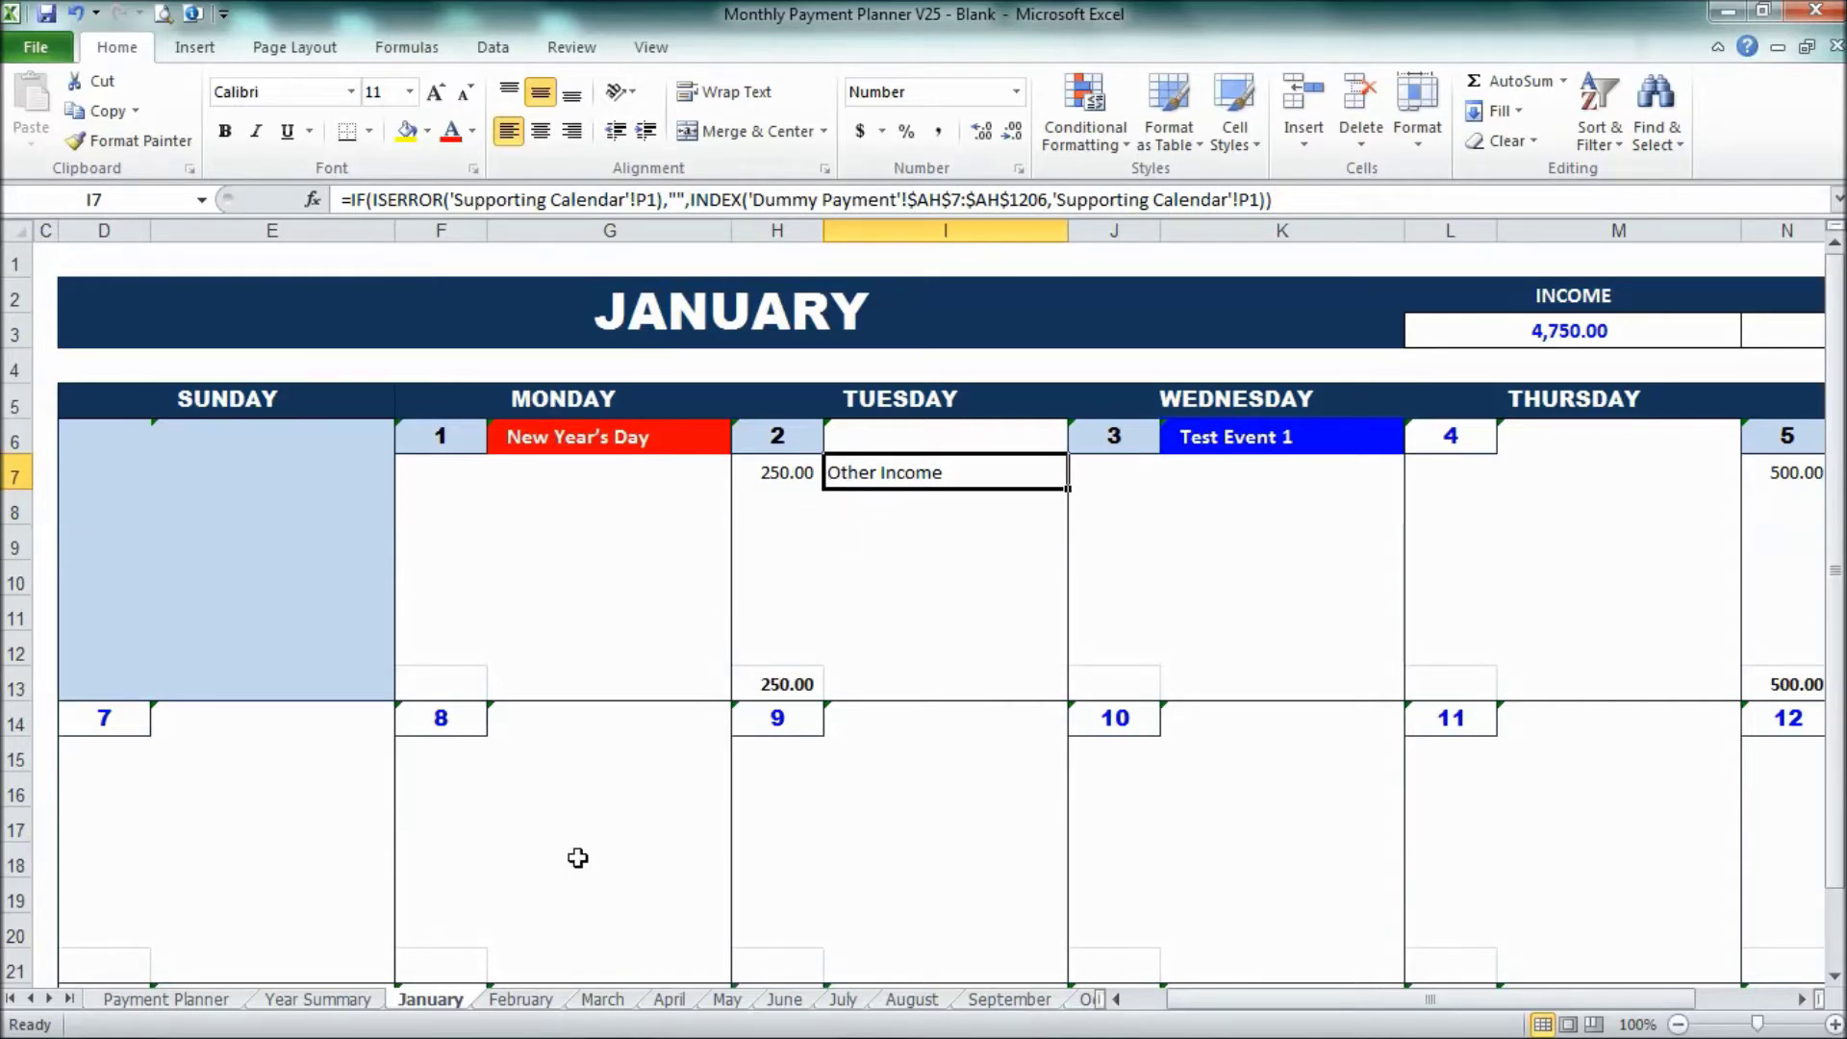
left_click(521, 1000)
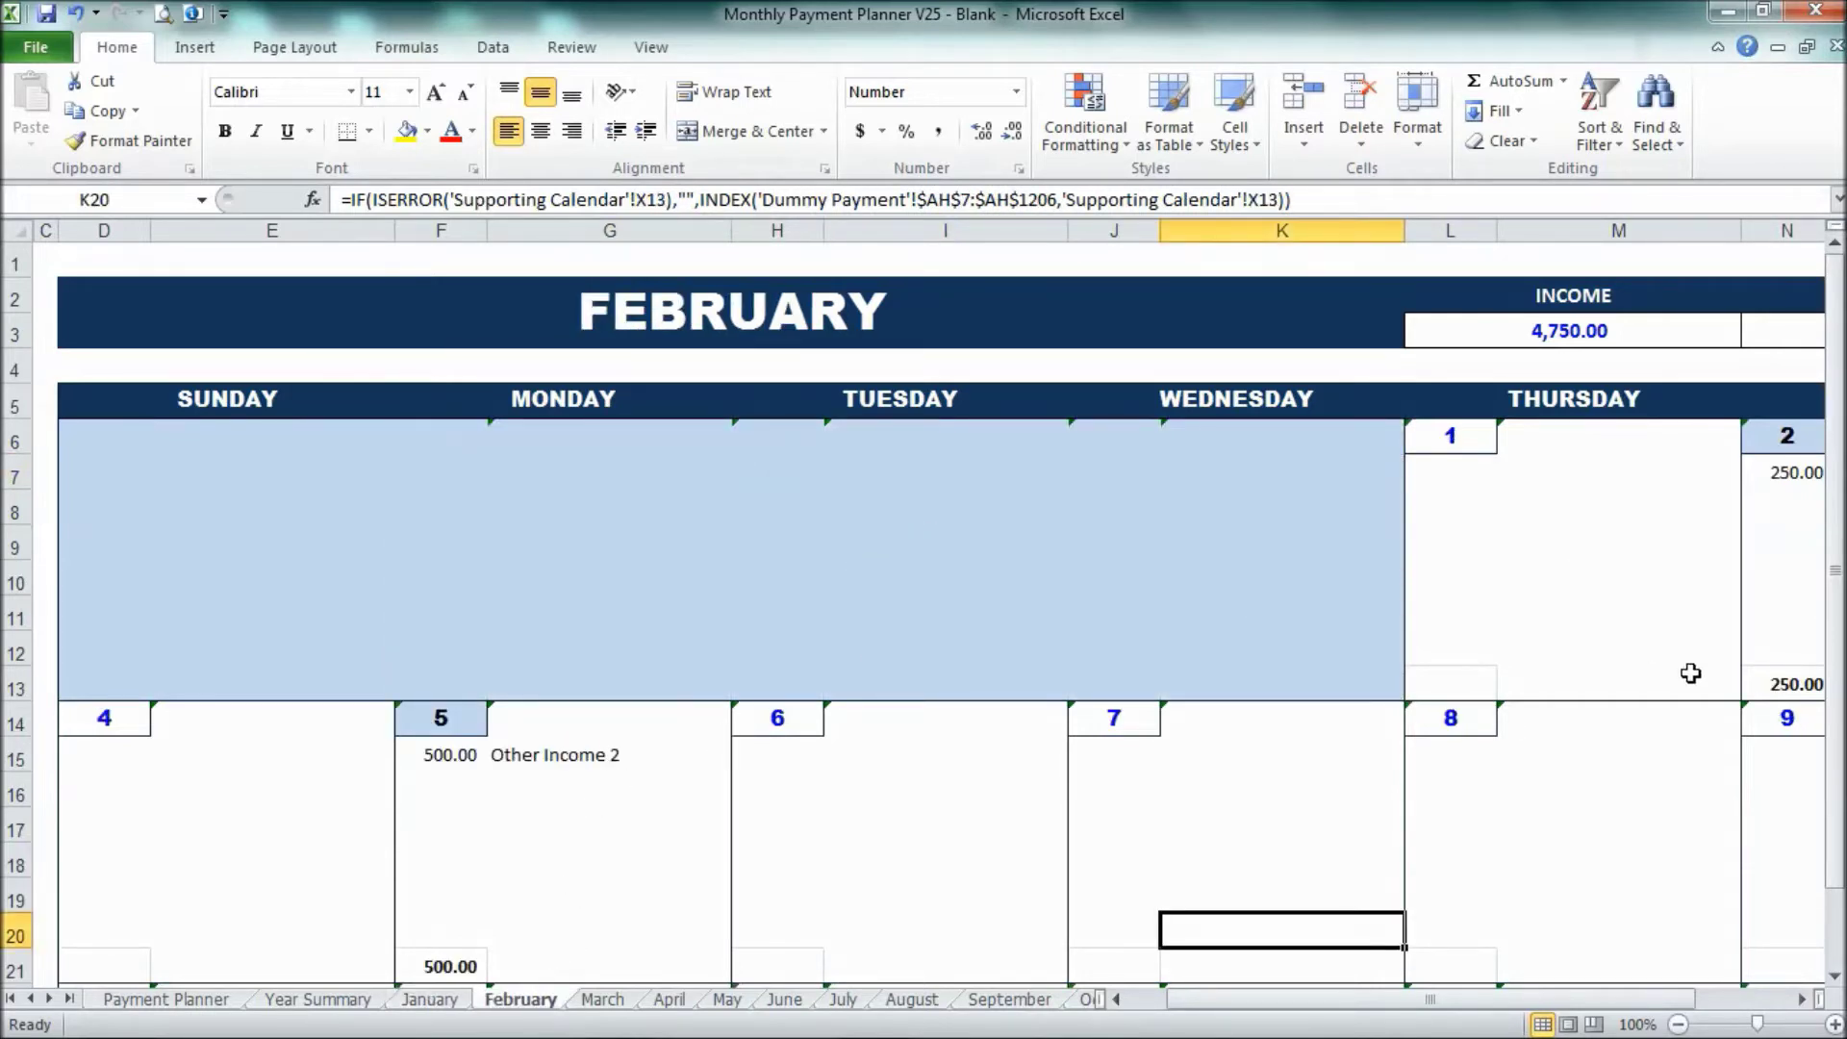
left_click_drag(1551, 998, 1609, 991)
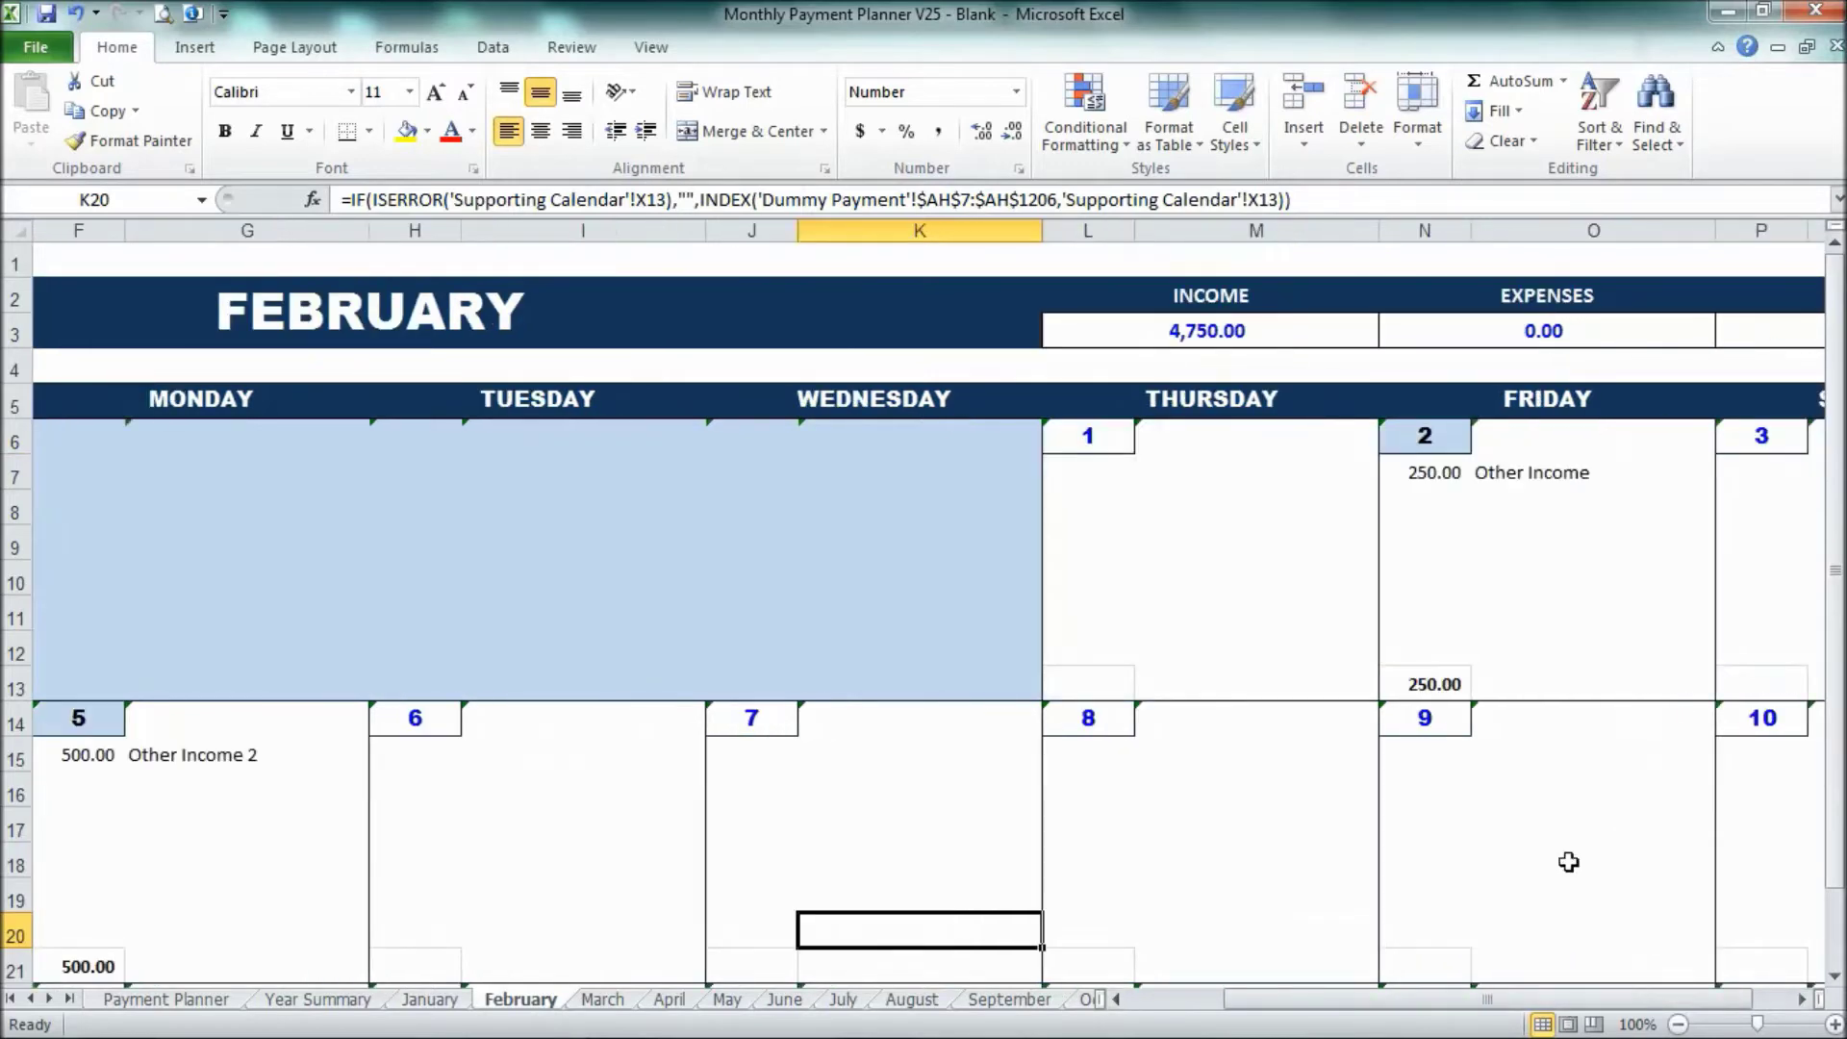
left_click(1431, 473)
Check where the Salary, Allowance and other income entries fall in the February calendar sheet
left_click(192, 999)
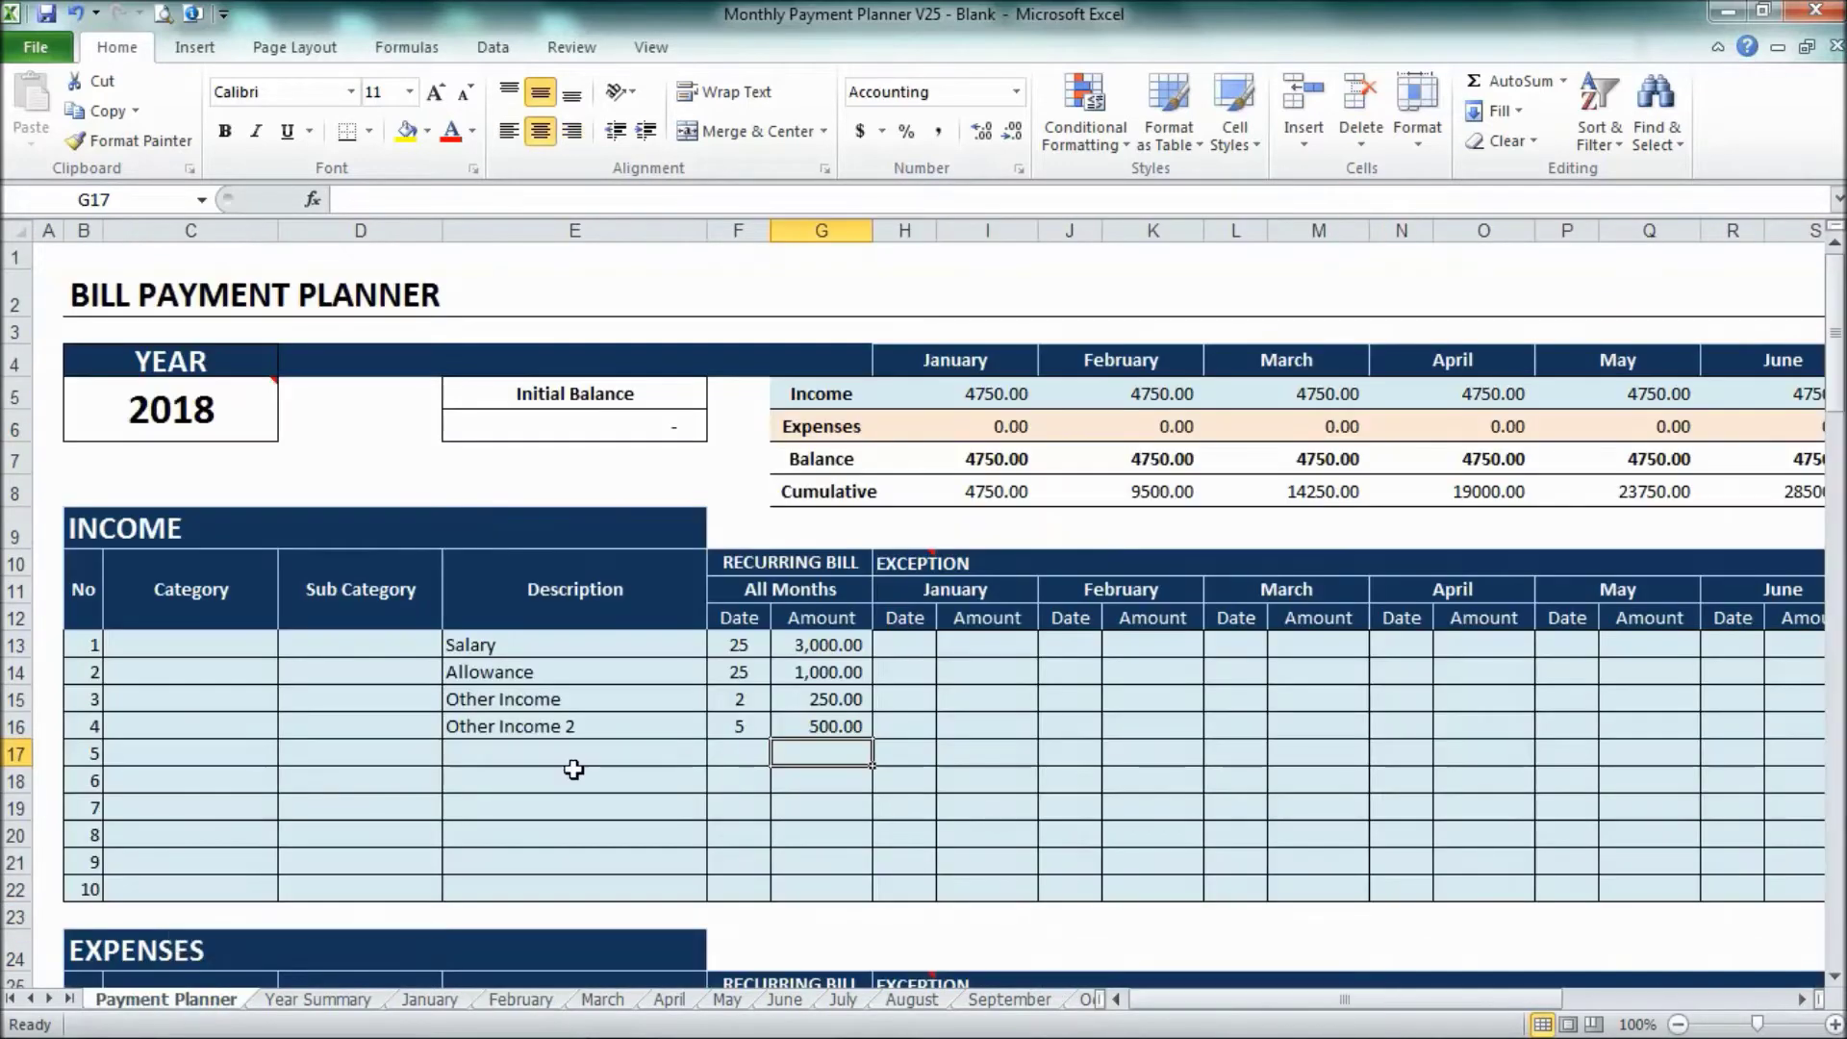
left_click(904, 644)
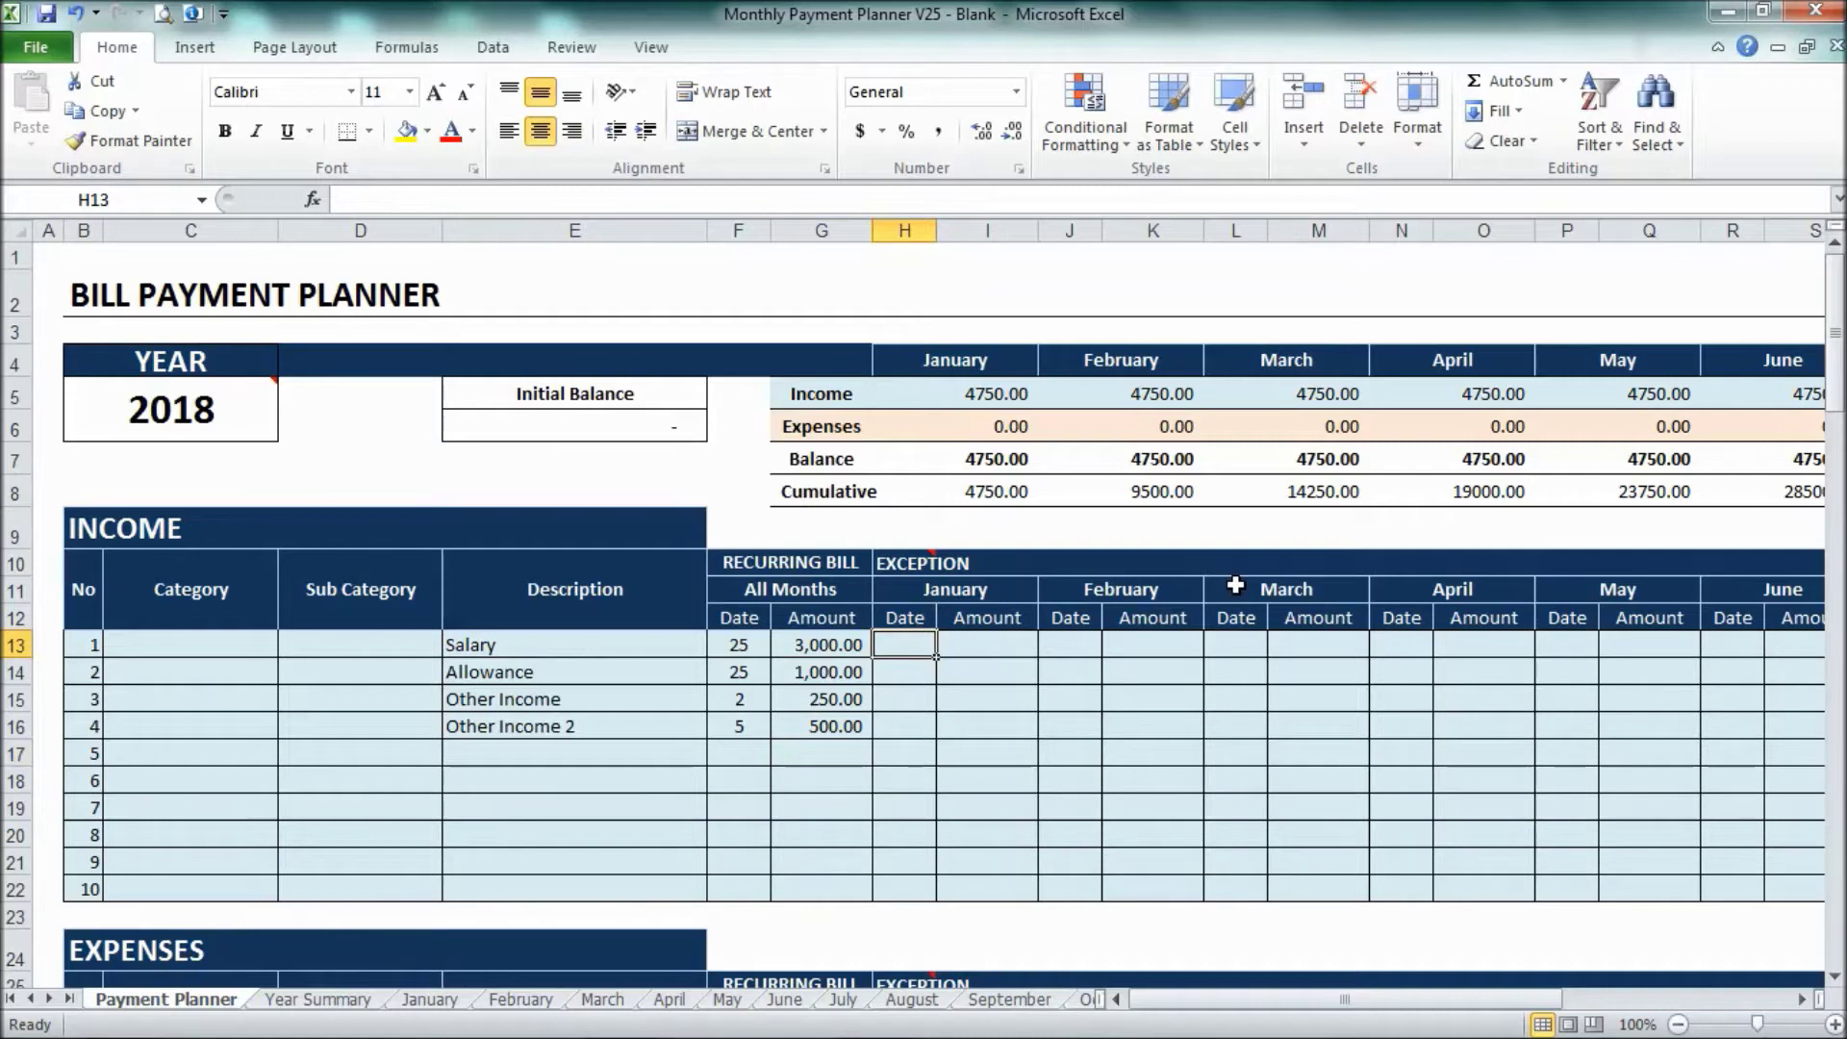
left_click(544, 1002)
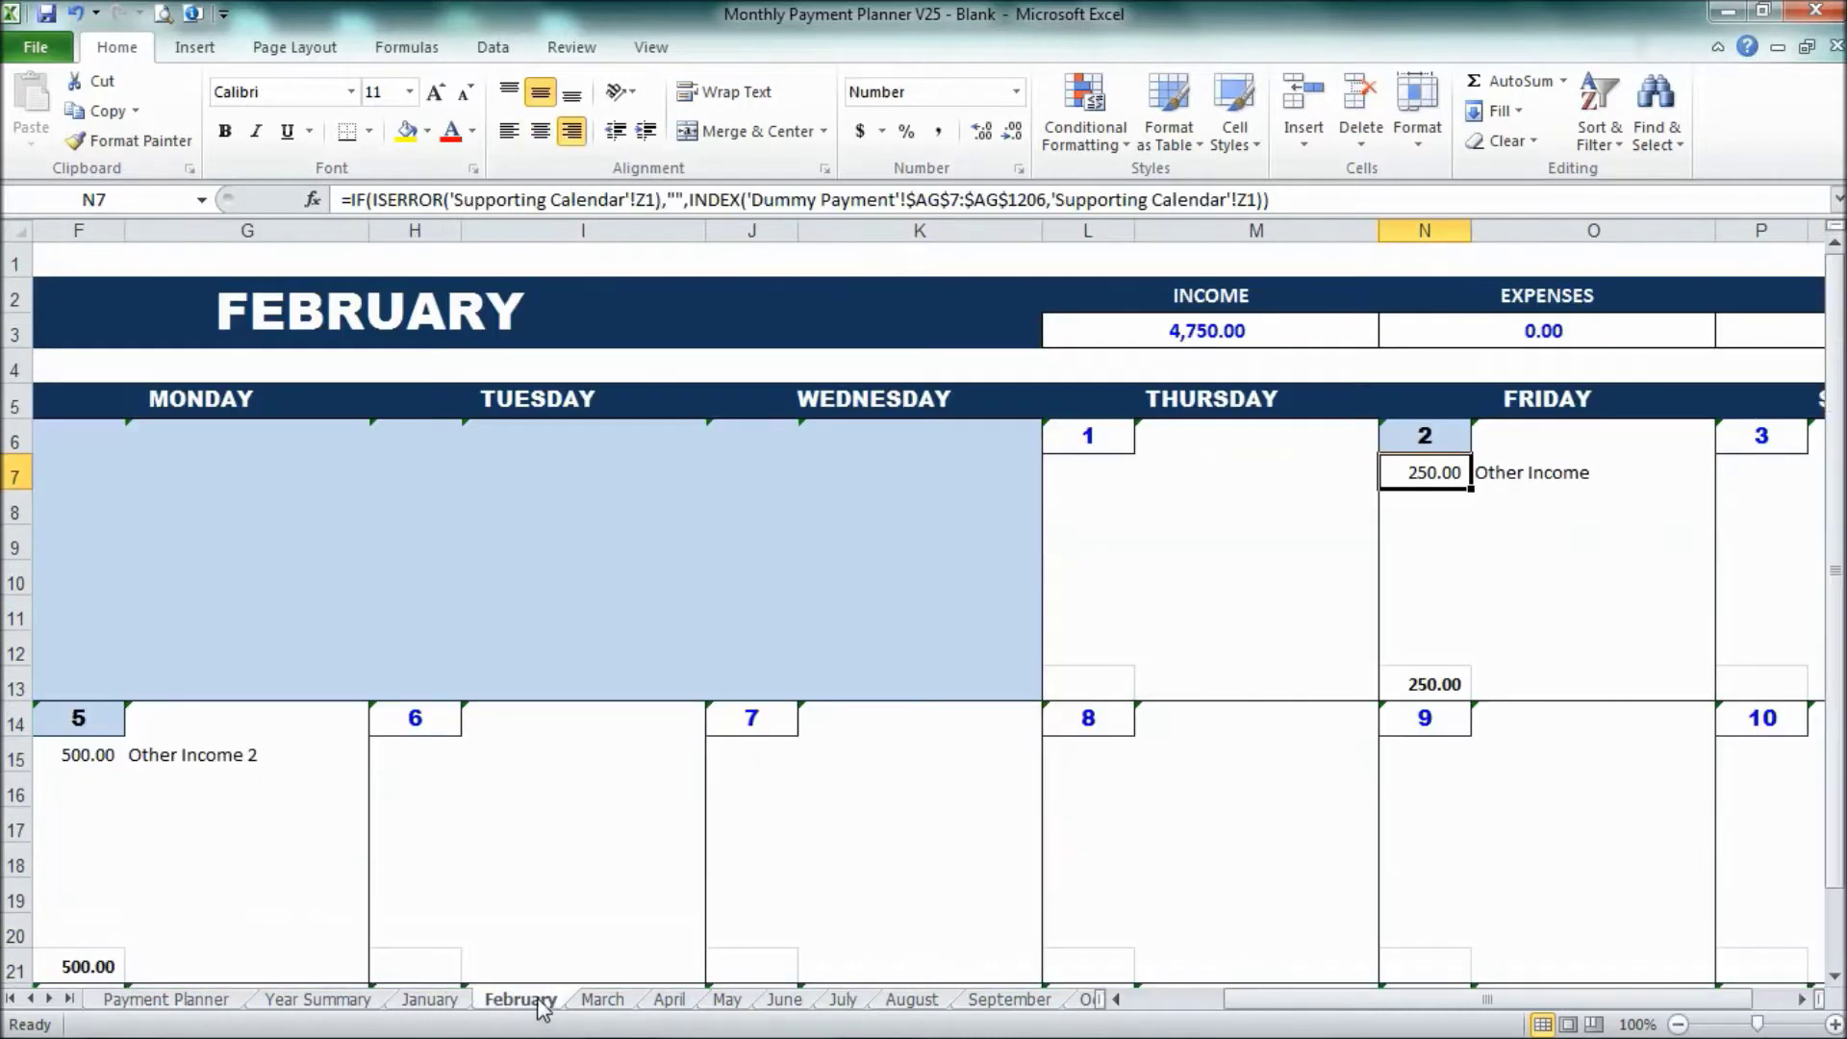
scroll(578, 938, "down", 5)
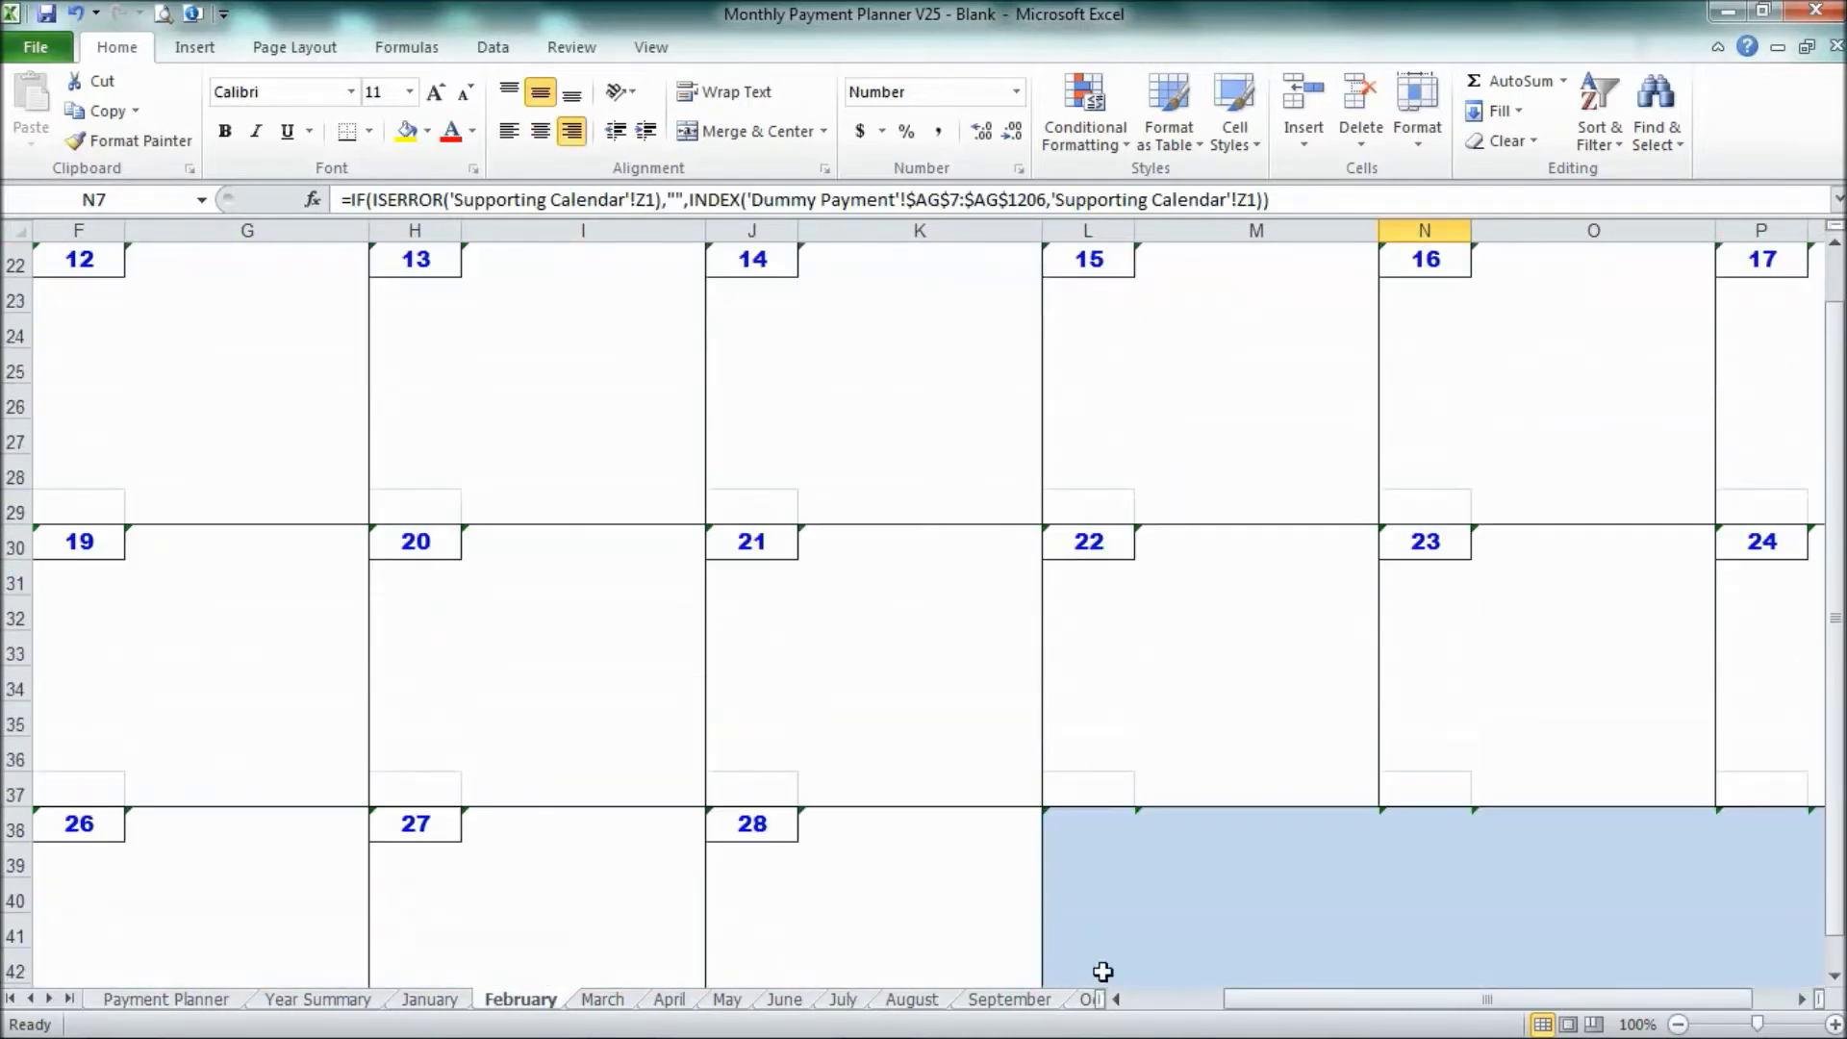
scroll(1161, 1017, "left", 3)
left_click(108, 825)
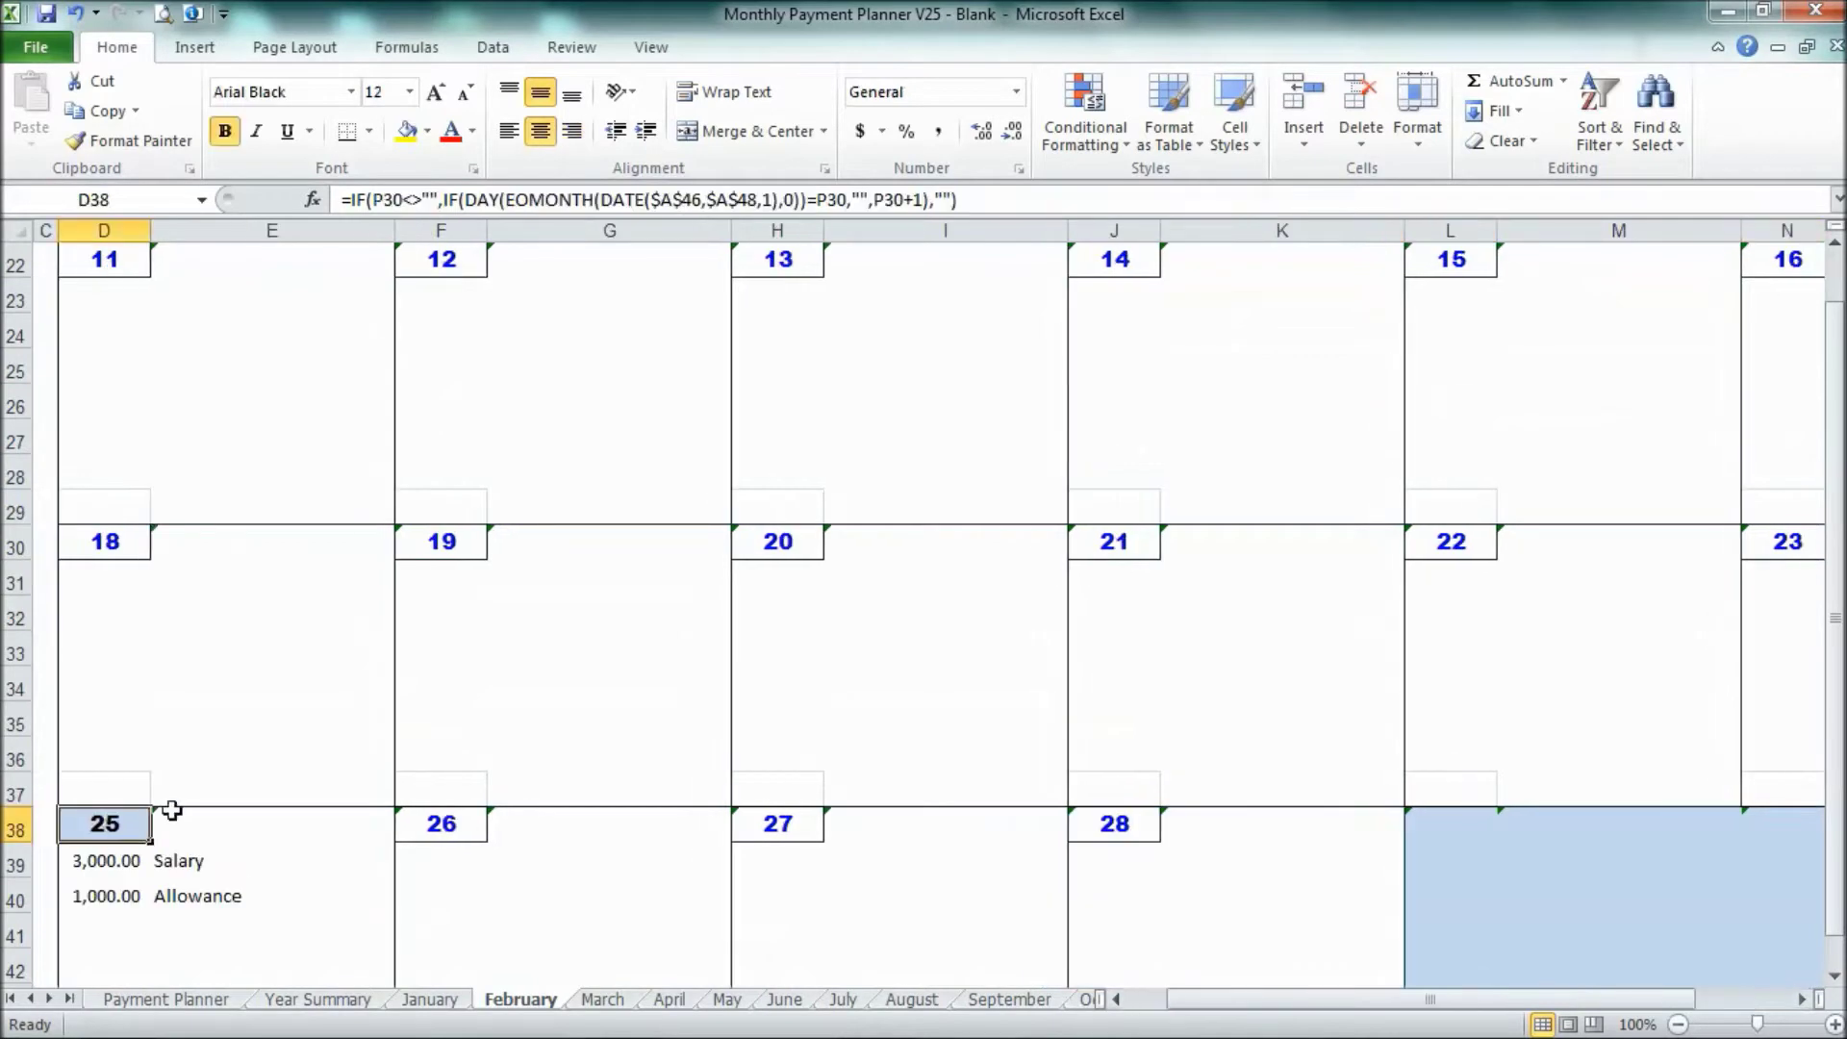
left_click(204, 861)
scroll(225, 881, "up", 6)
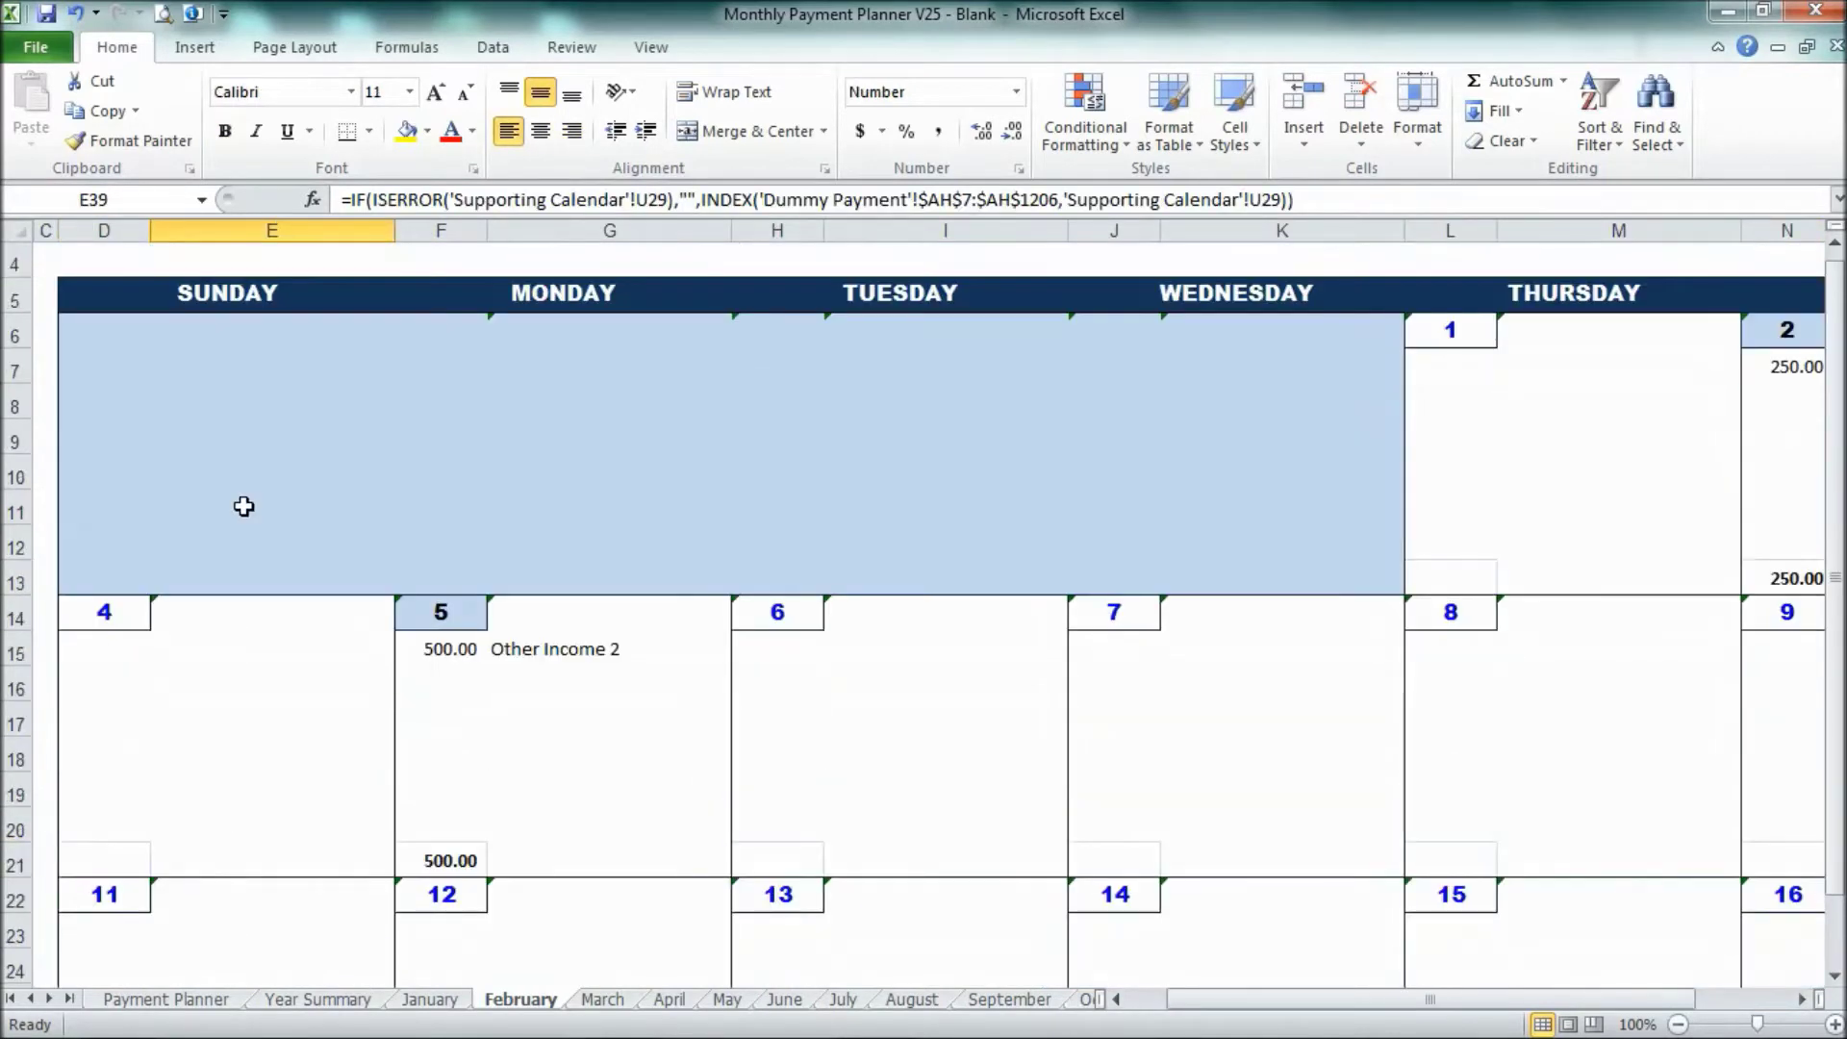
Enter January exceptions on the Payment Planner sheet: date 26 with amount 3000 for Salary, and date 26 with amount 1000 for Allowance
left_click(173, 1000)
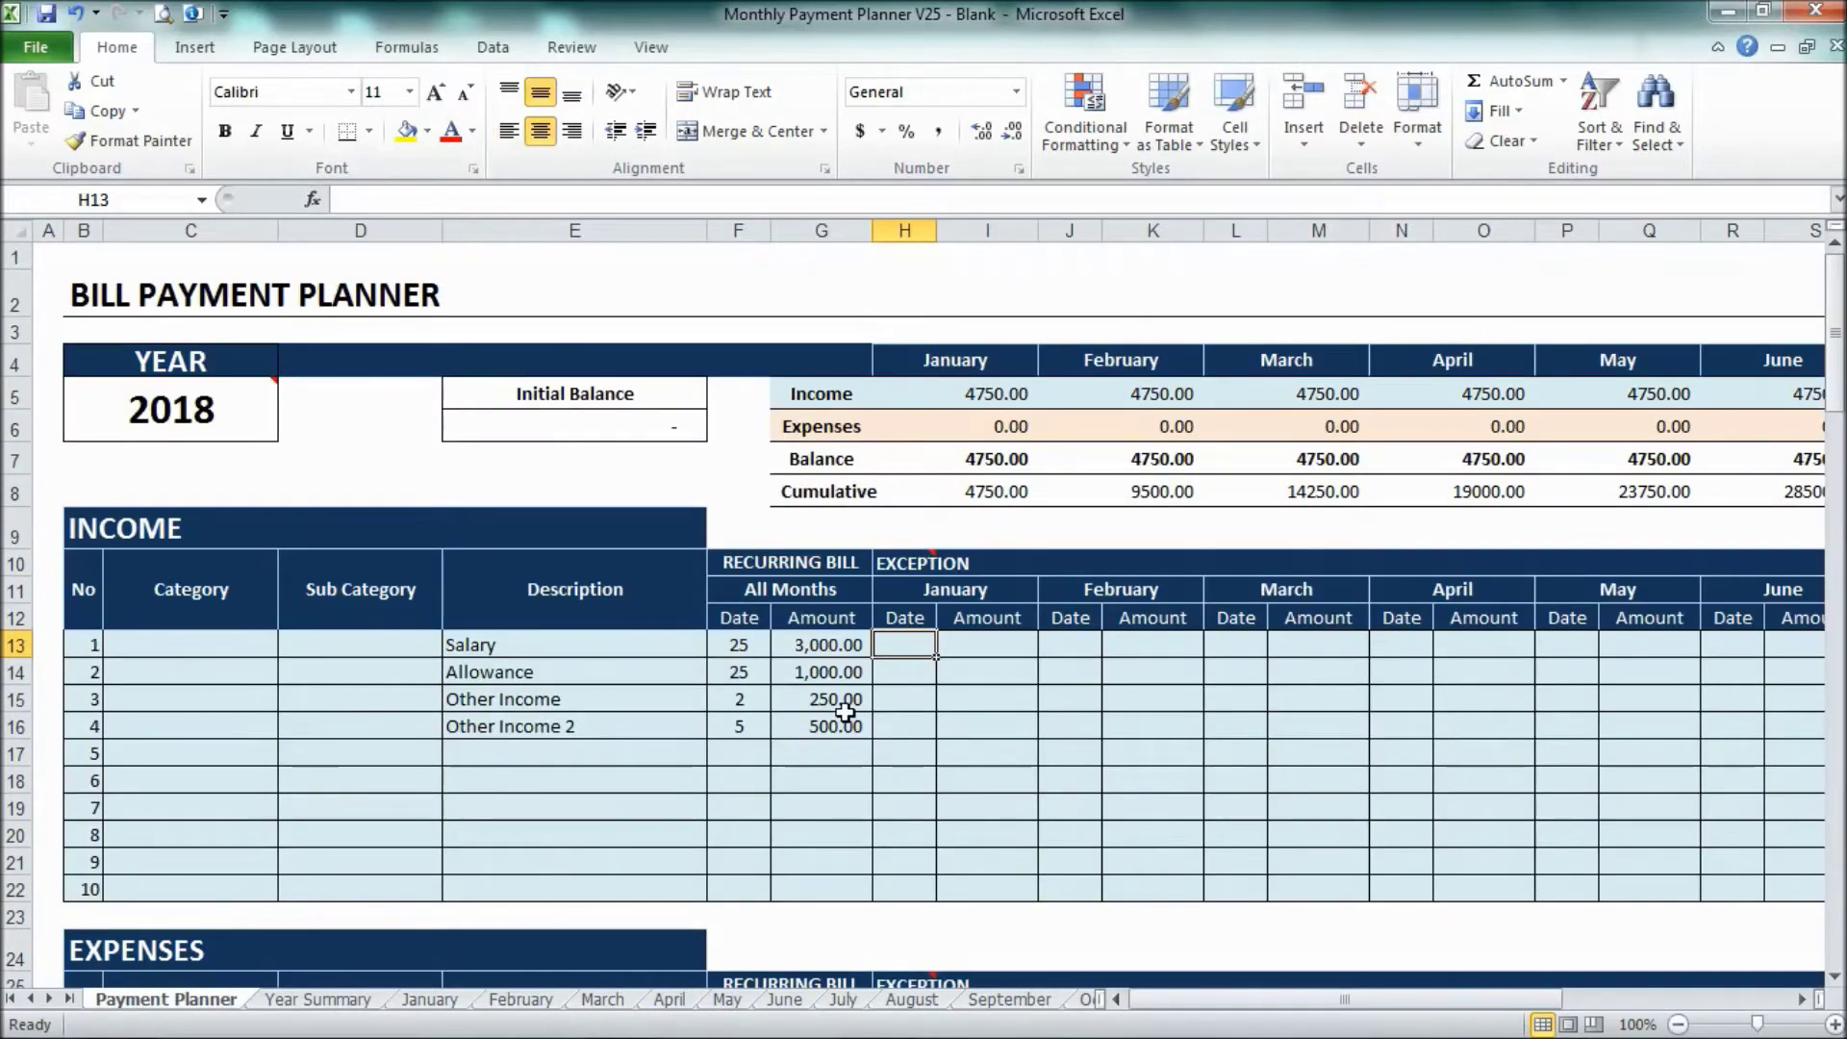
type("26")
key("Return")
type("26")
left_click(981, 646)
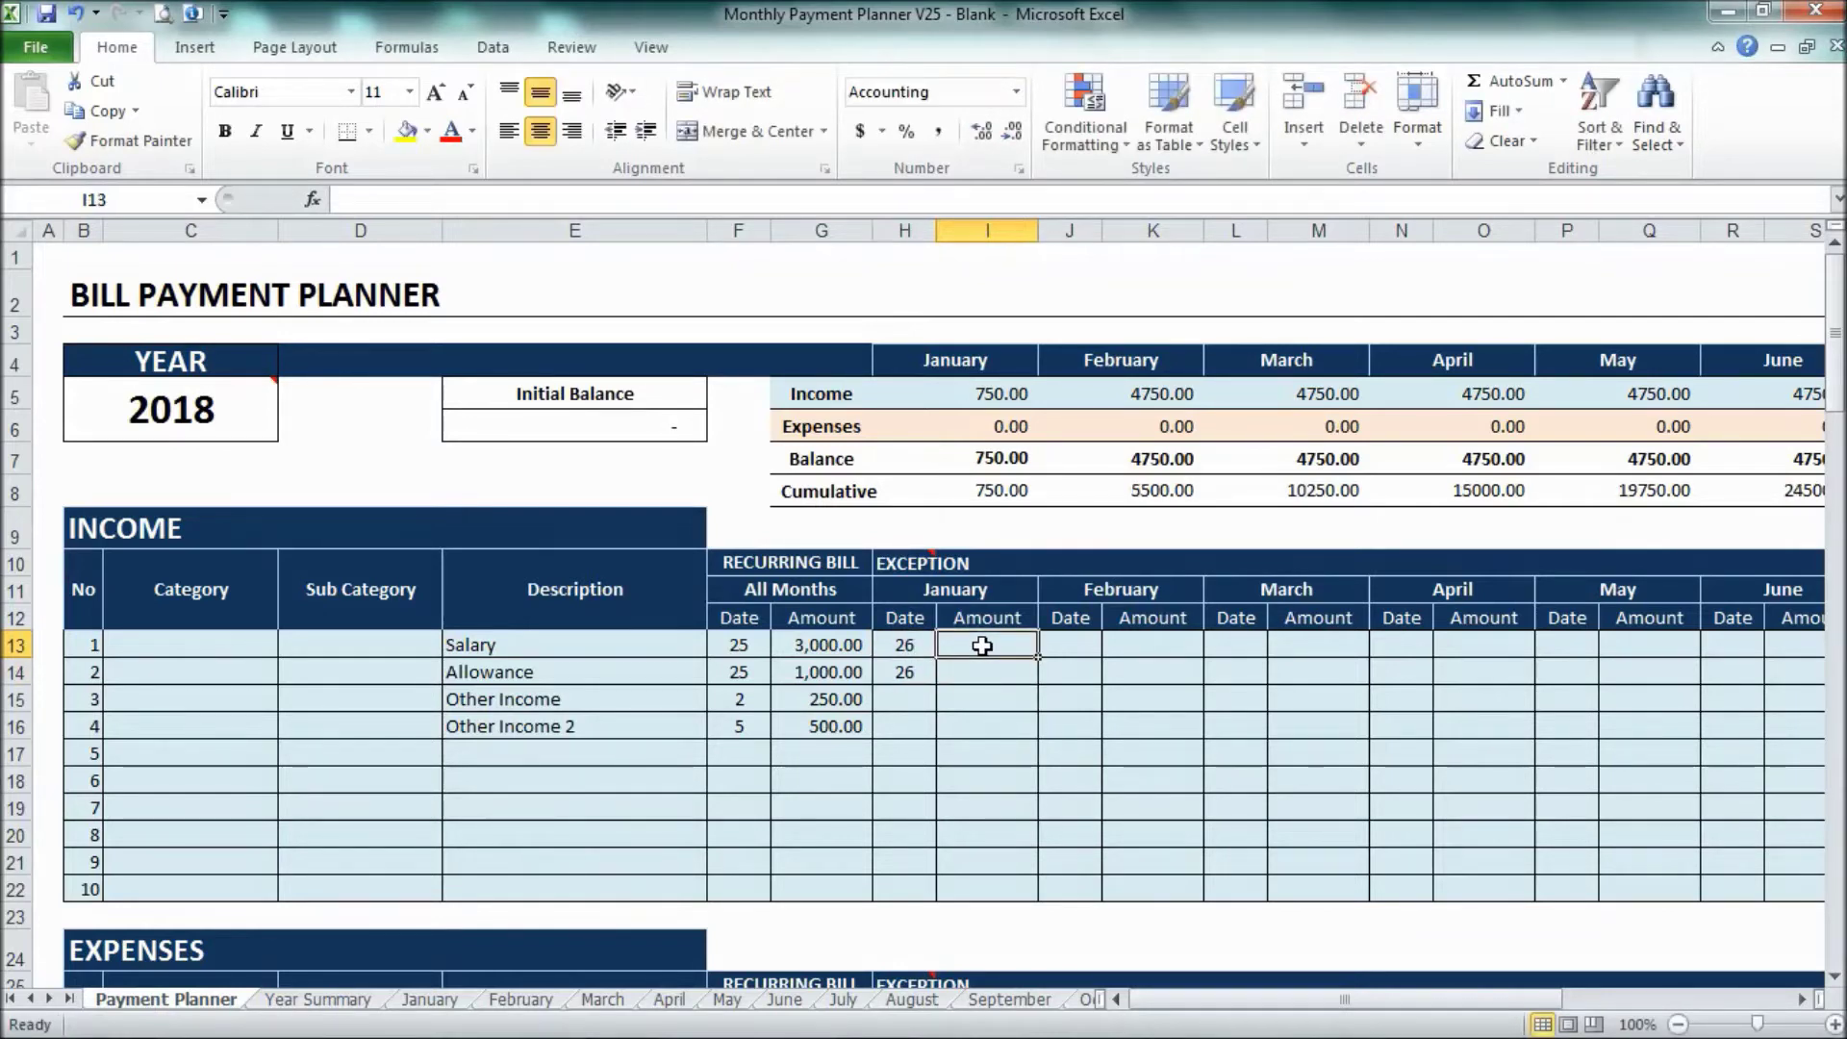
type("3000")
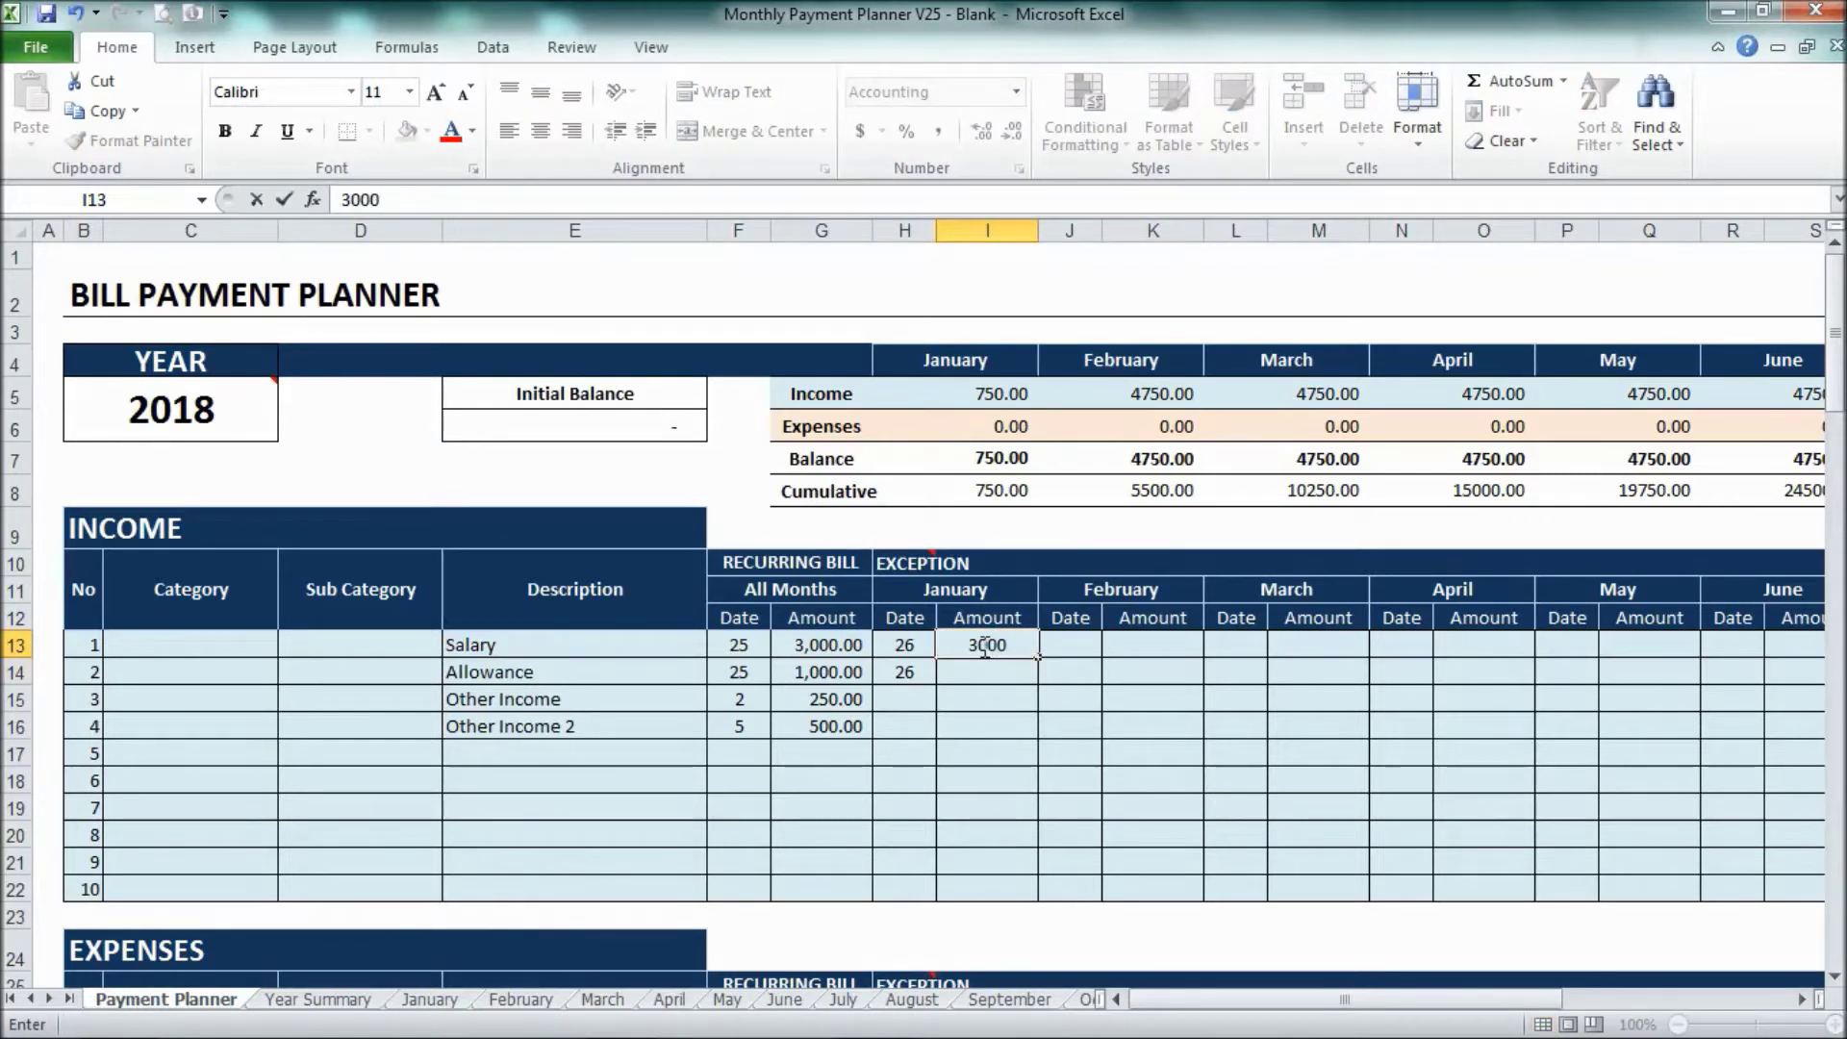
key("Return")
type("1000")
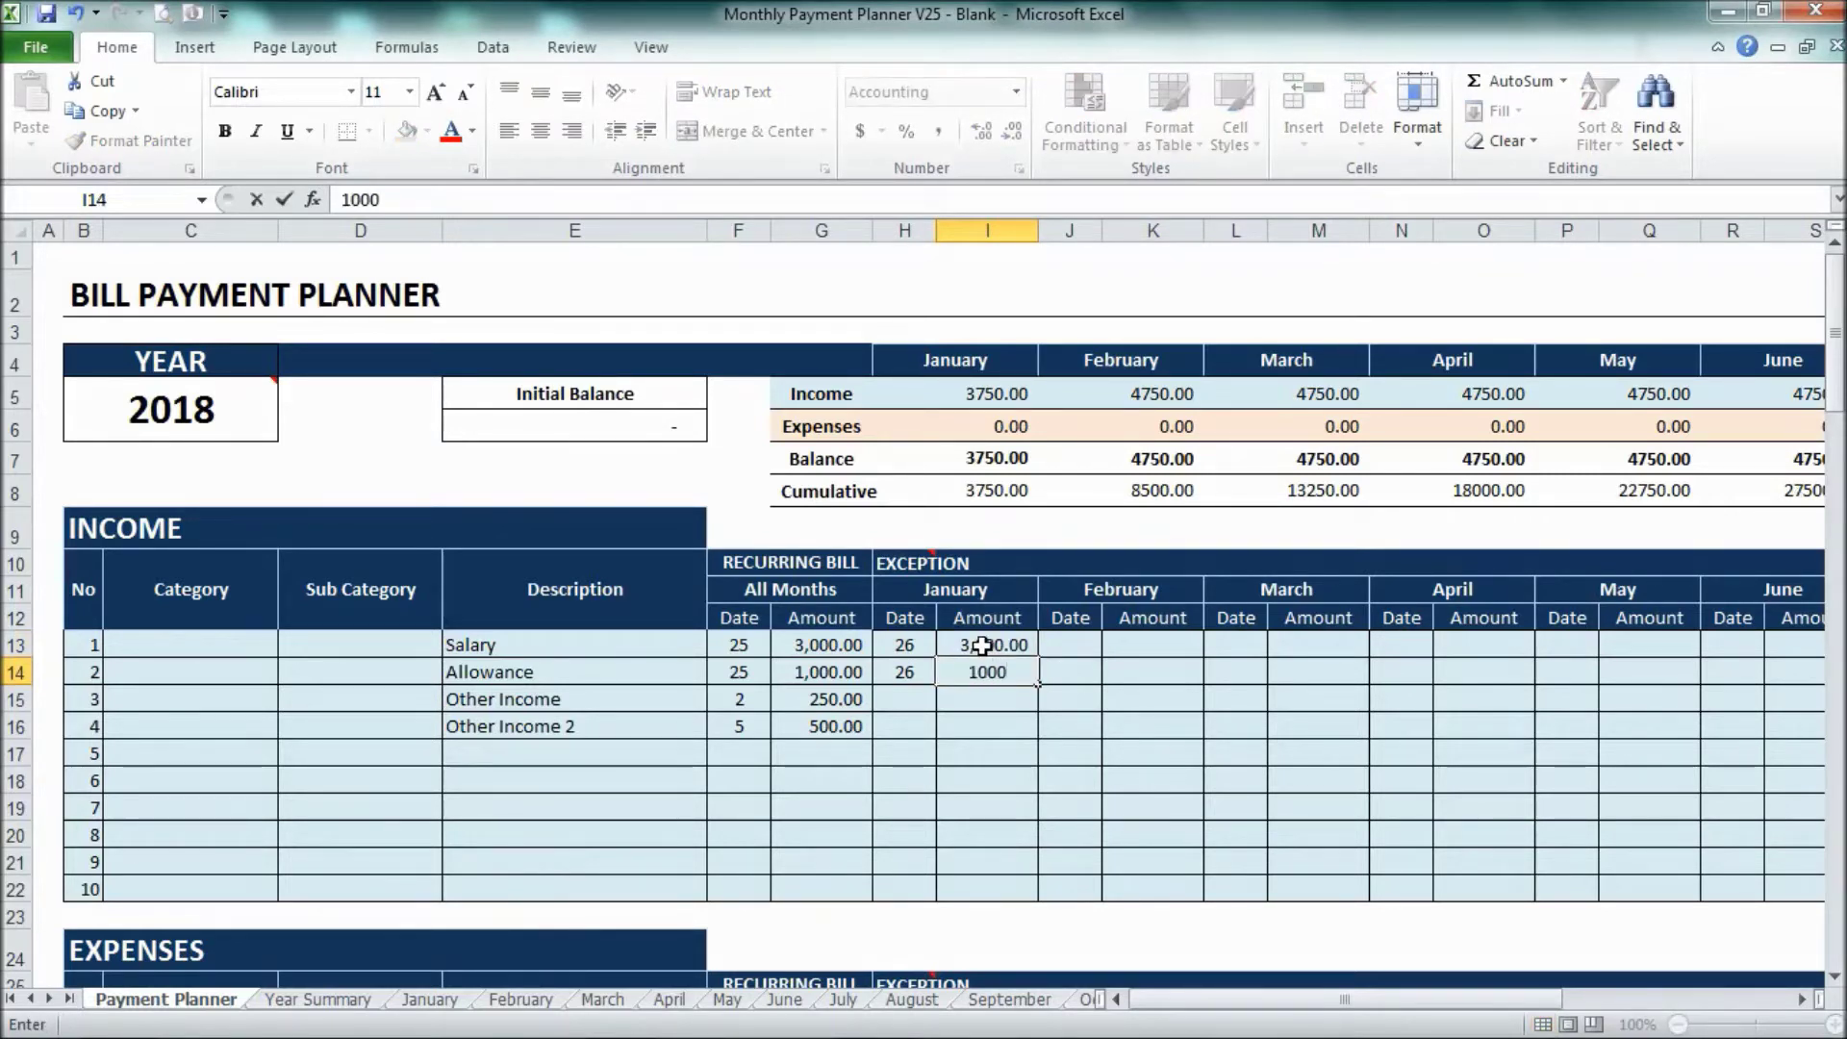
key("Return")
Copy the January exceptions for Salary and Allowance into February as values, and clear the January ones
key("Left")
key("Right")
key("Right")
key("Left")
key("Left")
key("Up")
key("Up")
key("shift+Down")
key("shift+Right")
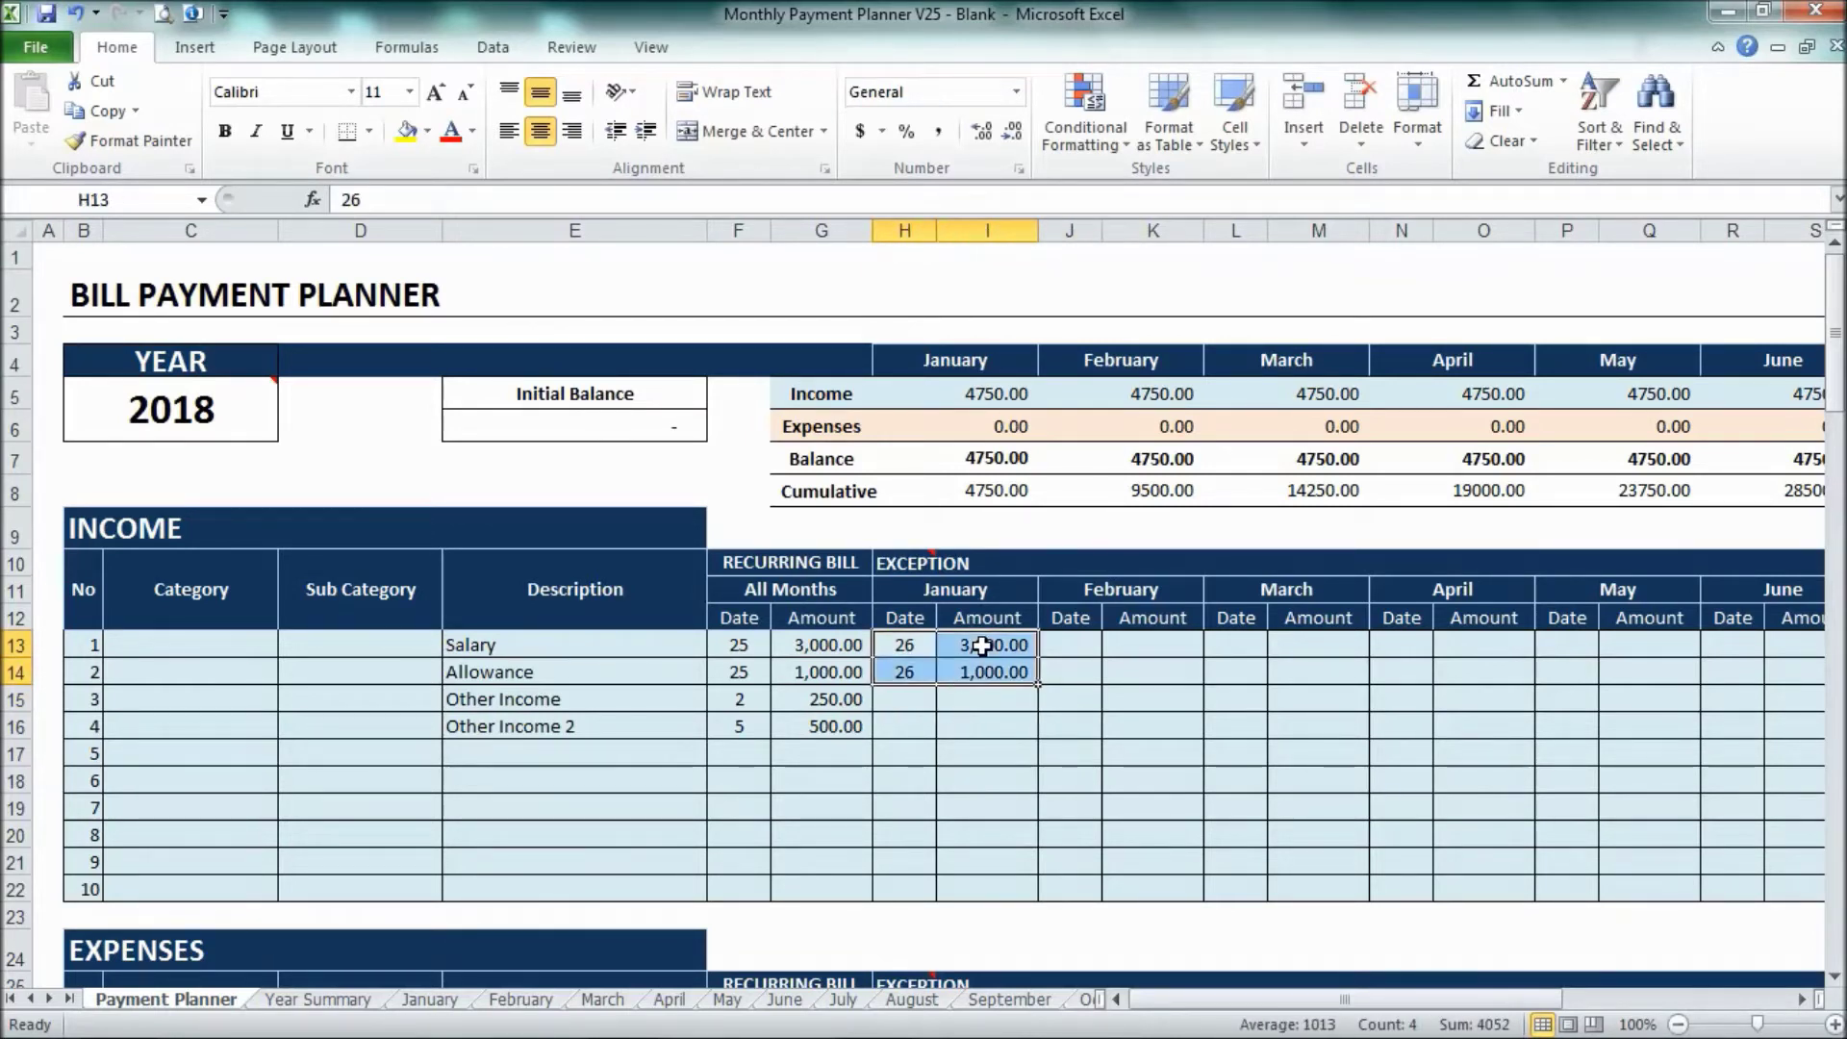
key("ctrl+c")
key("Right")
key("Right")
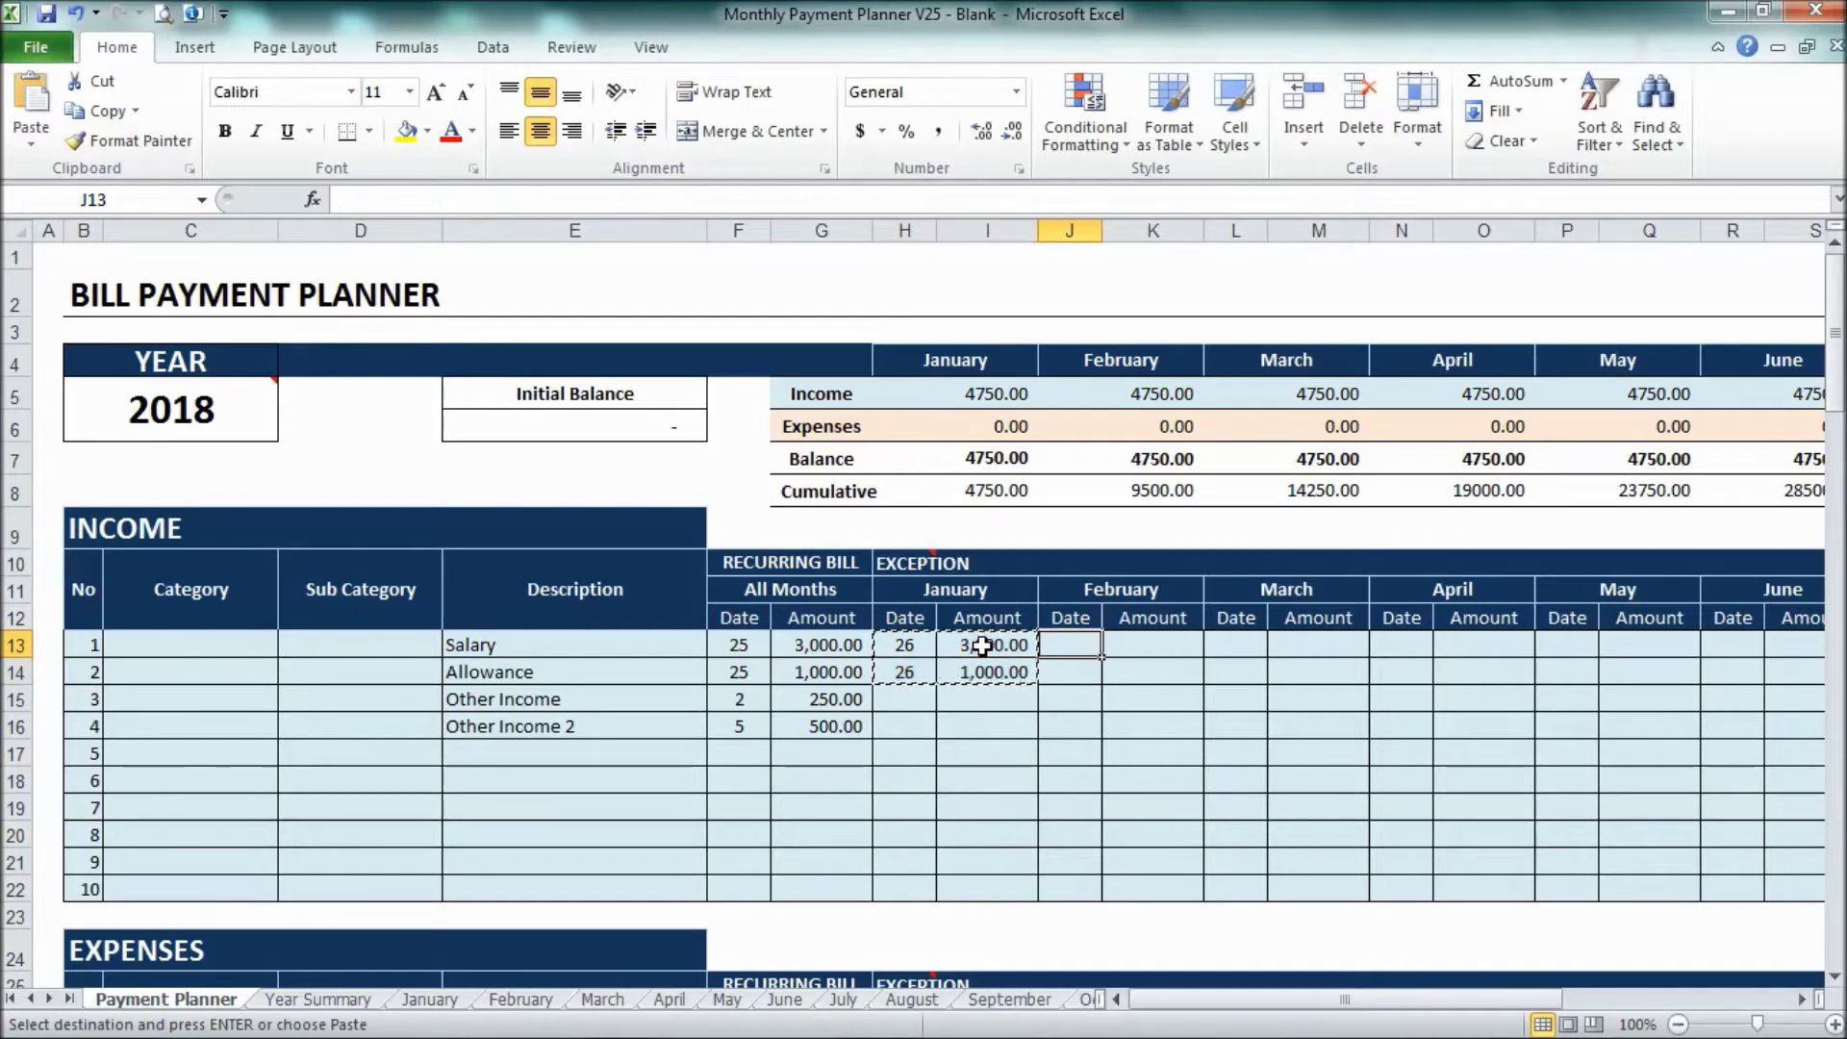
right_click(1053, 642)
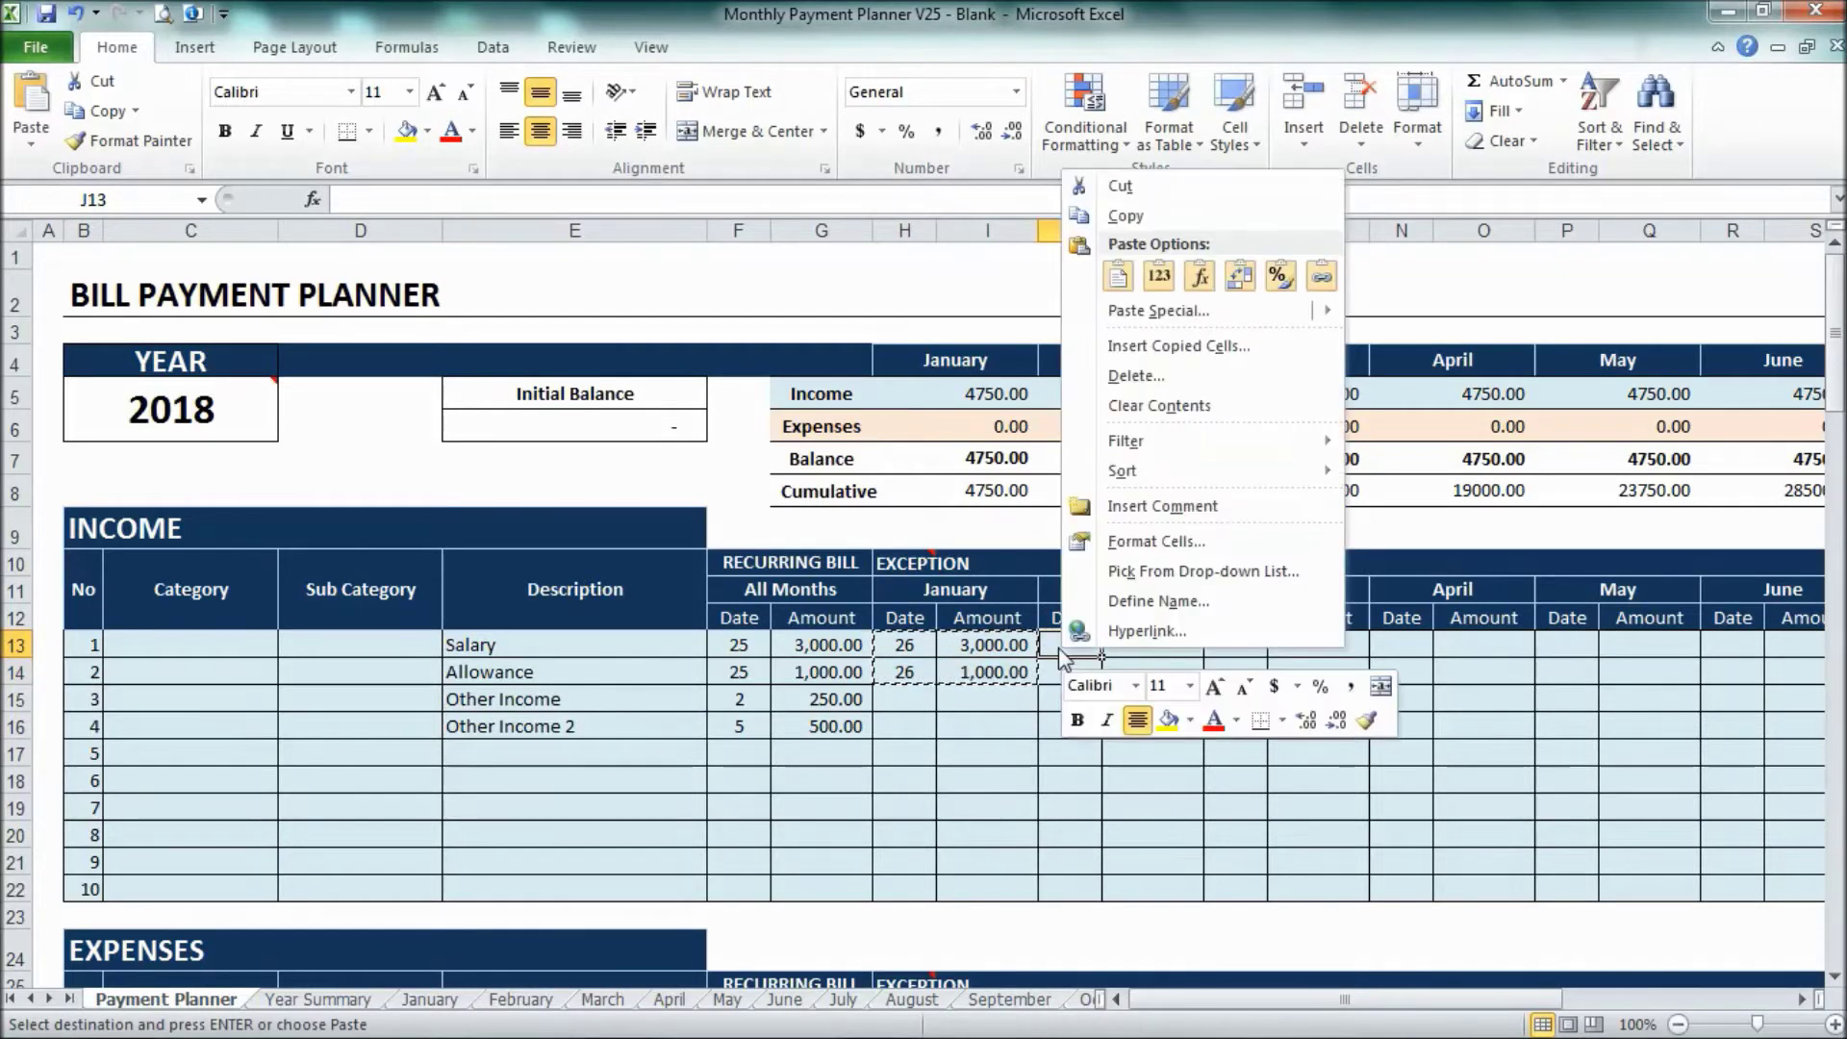
left_click(1161, 277)
left_click_drag(905, 645, 989, 672)
key("Delete")
Set the February exception dates to 10 for Other Income and 15 for Other Income 2
key("Down")
key("Down")
key("Right")
key("Right")
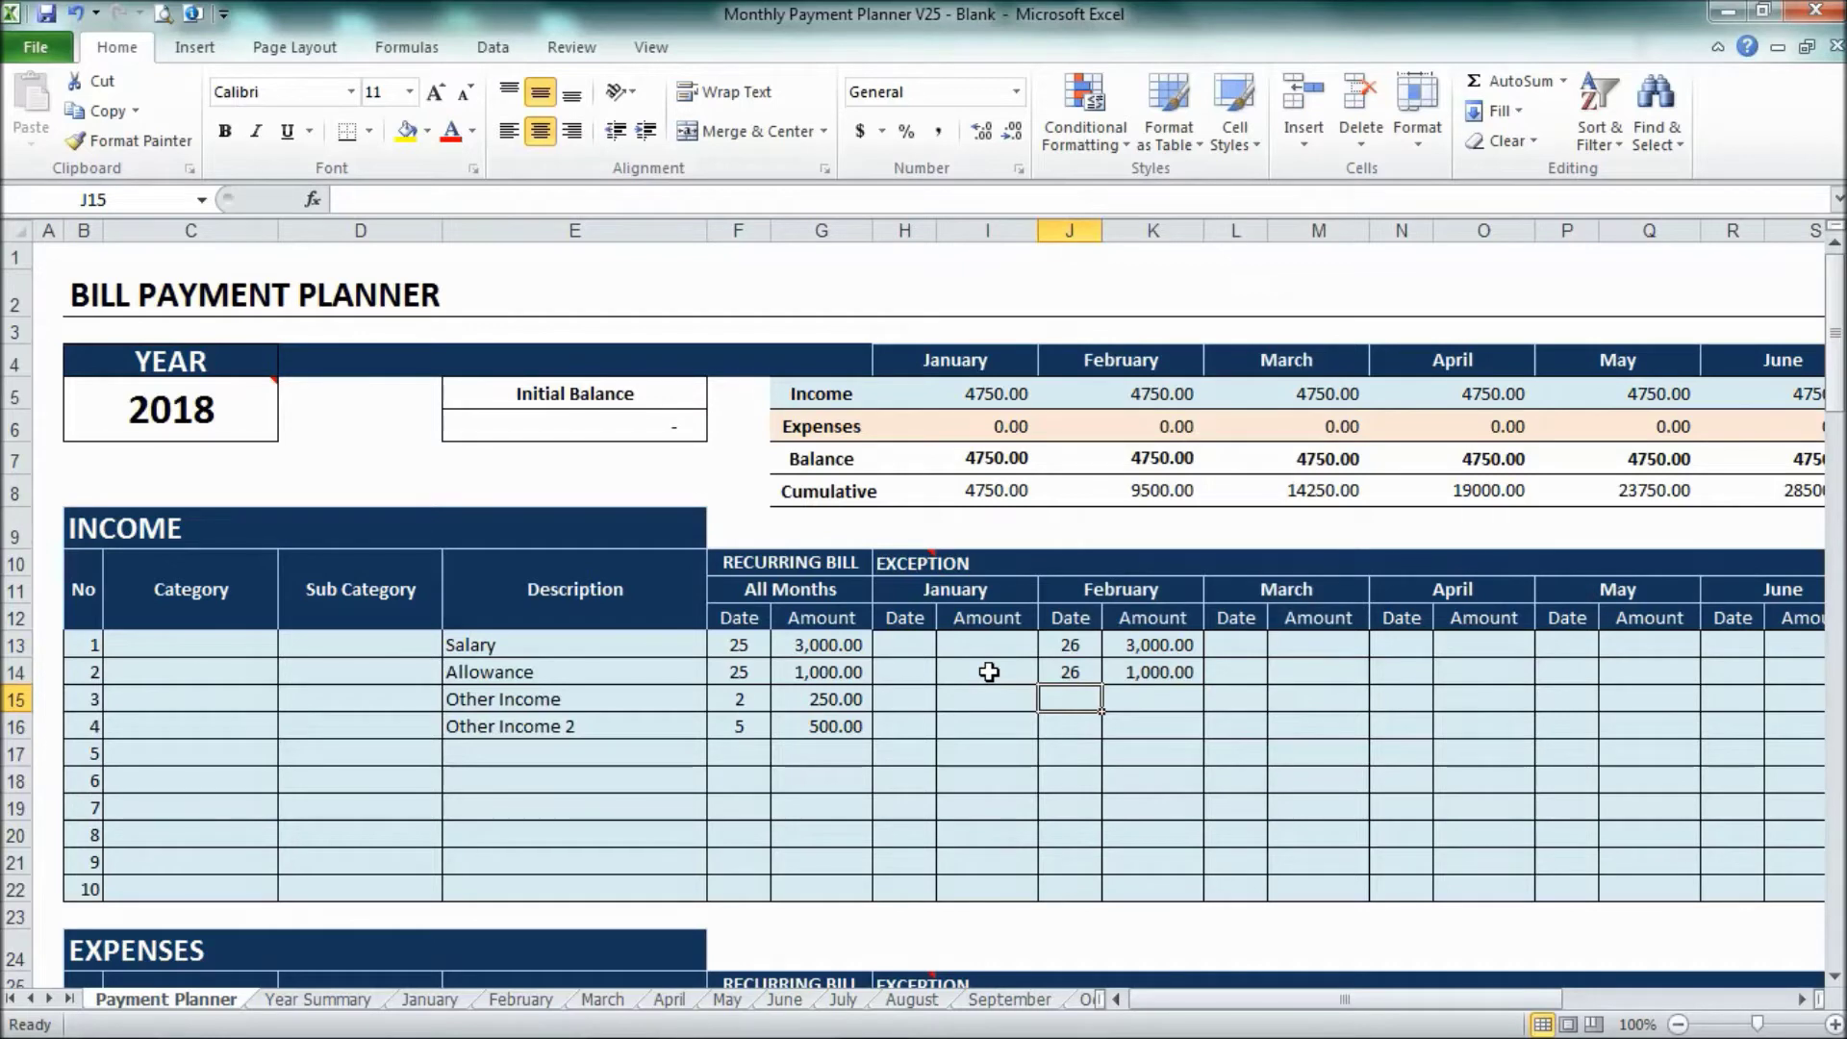
type("10")
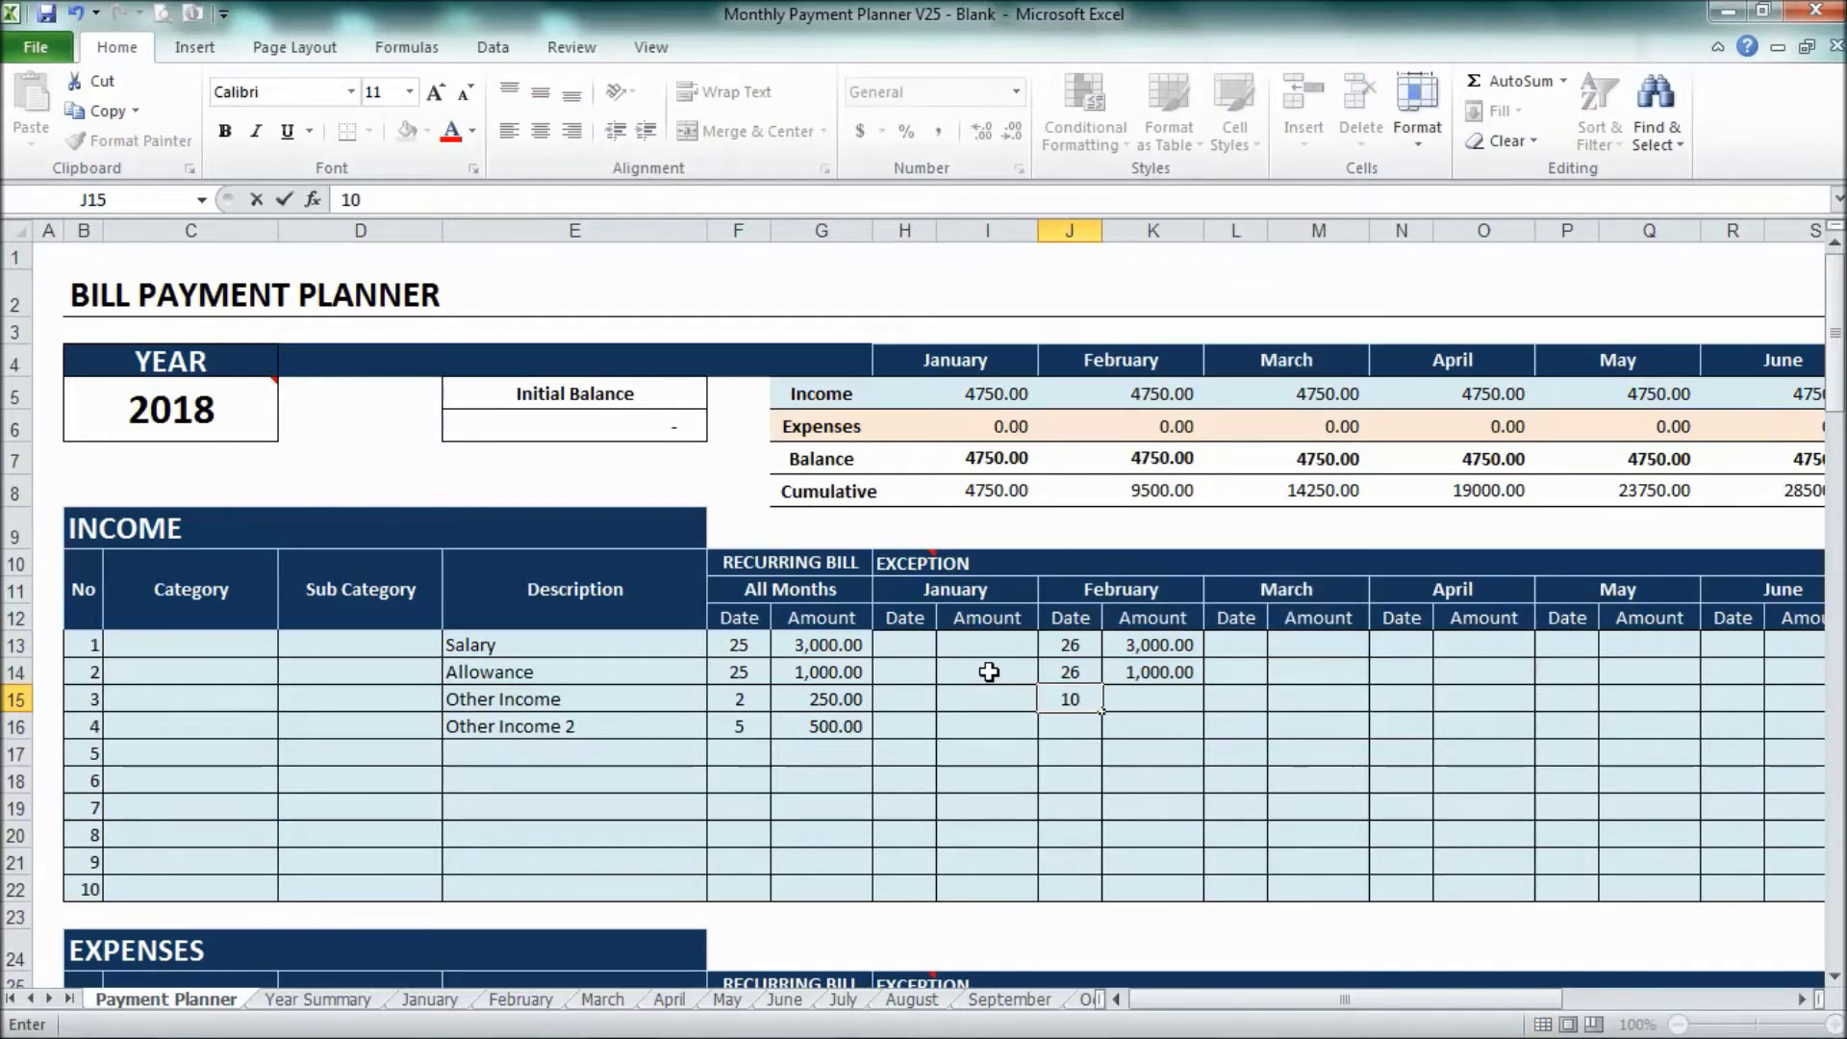
key("Return")
type("15")
key("Tab")
Set the February exception amounts to 200 for Other Income and 600 for Other Income 2
key("Up")
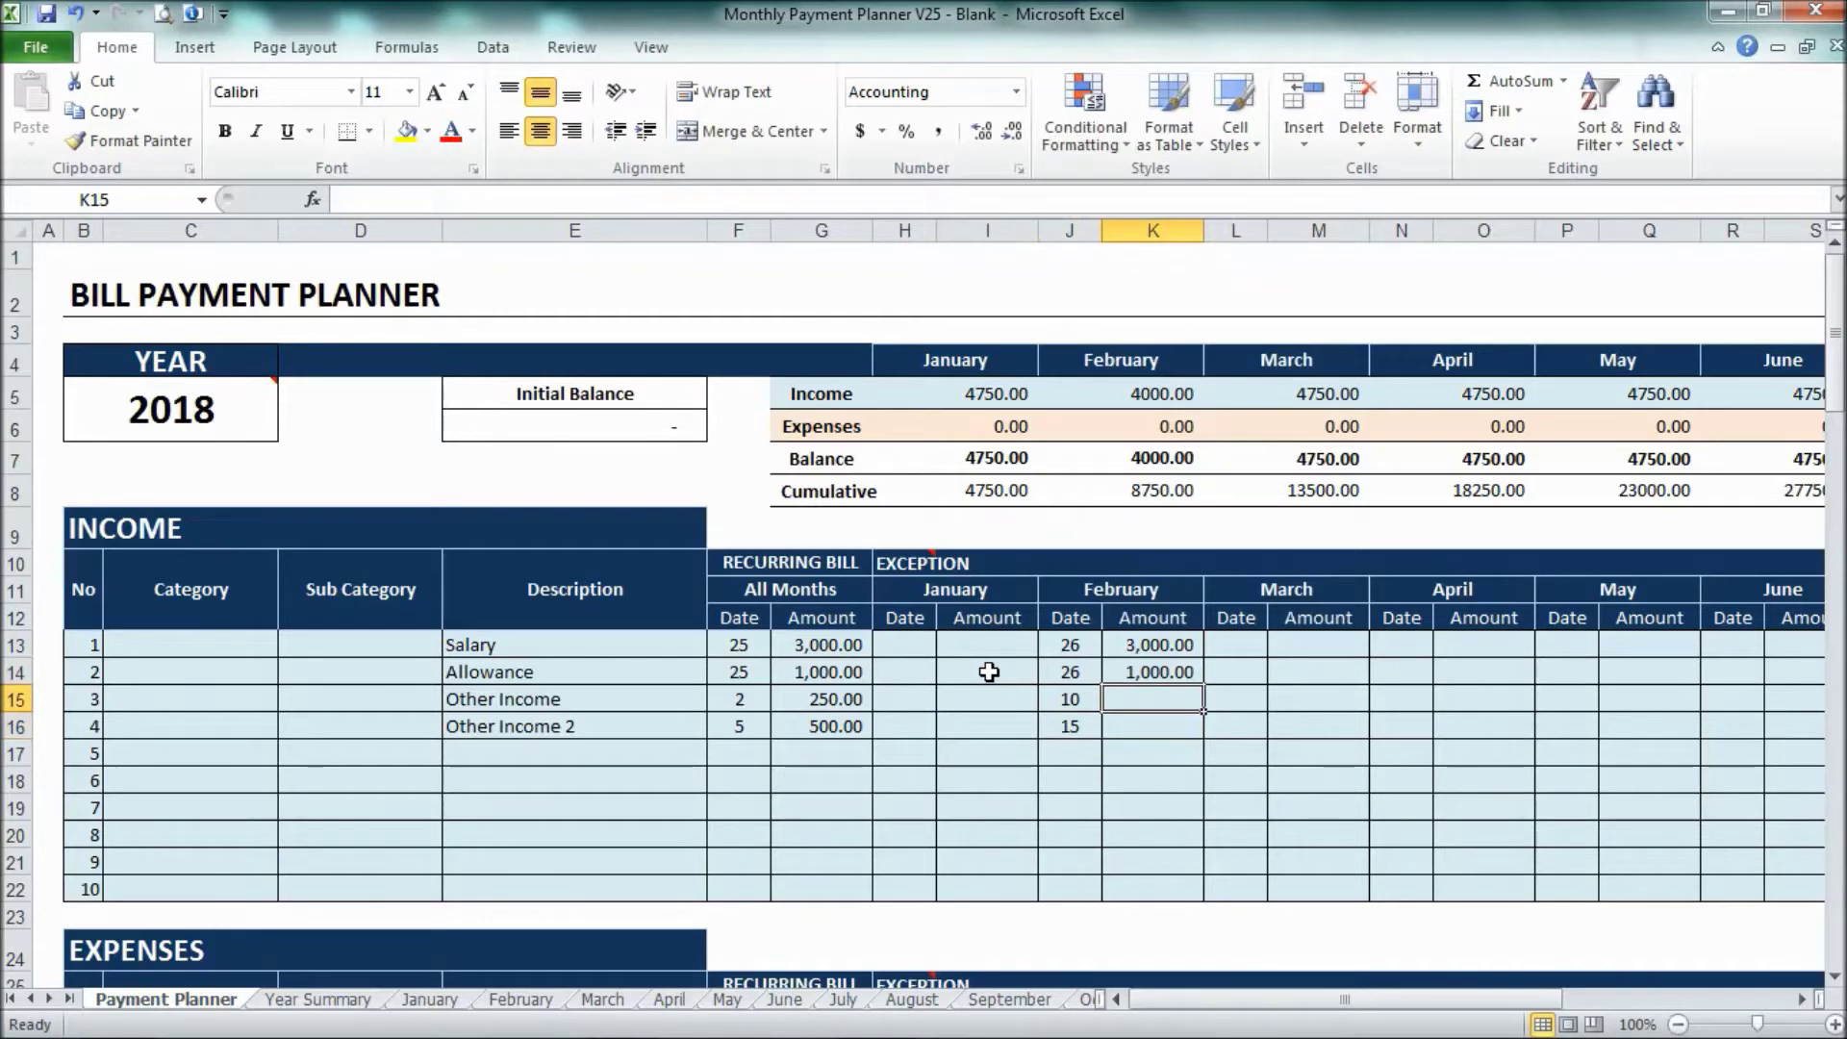
type("200")
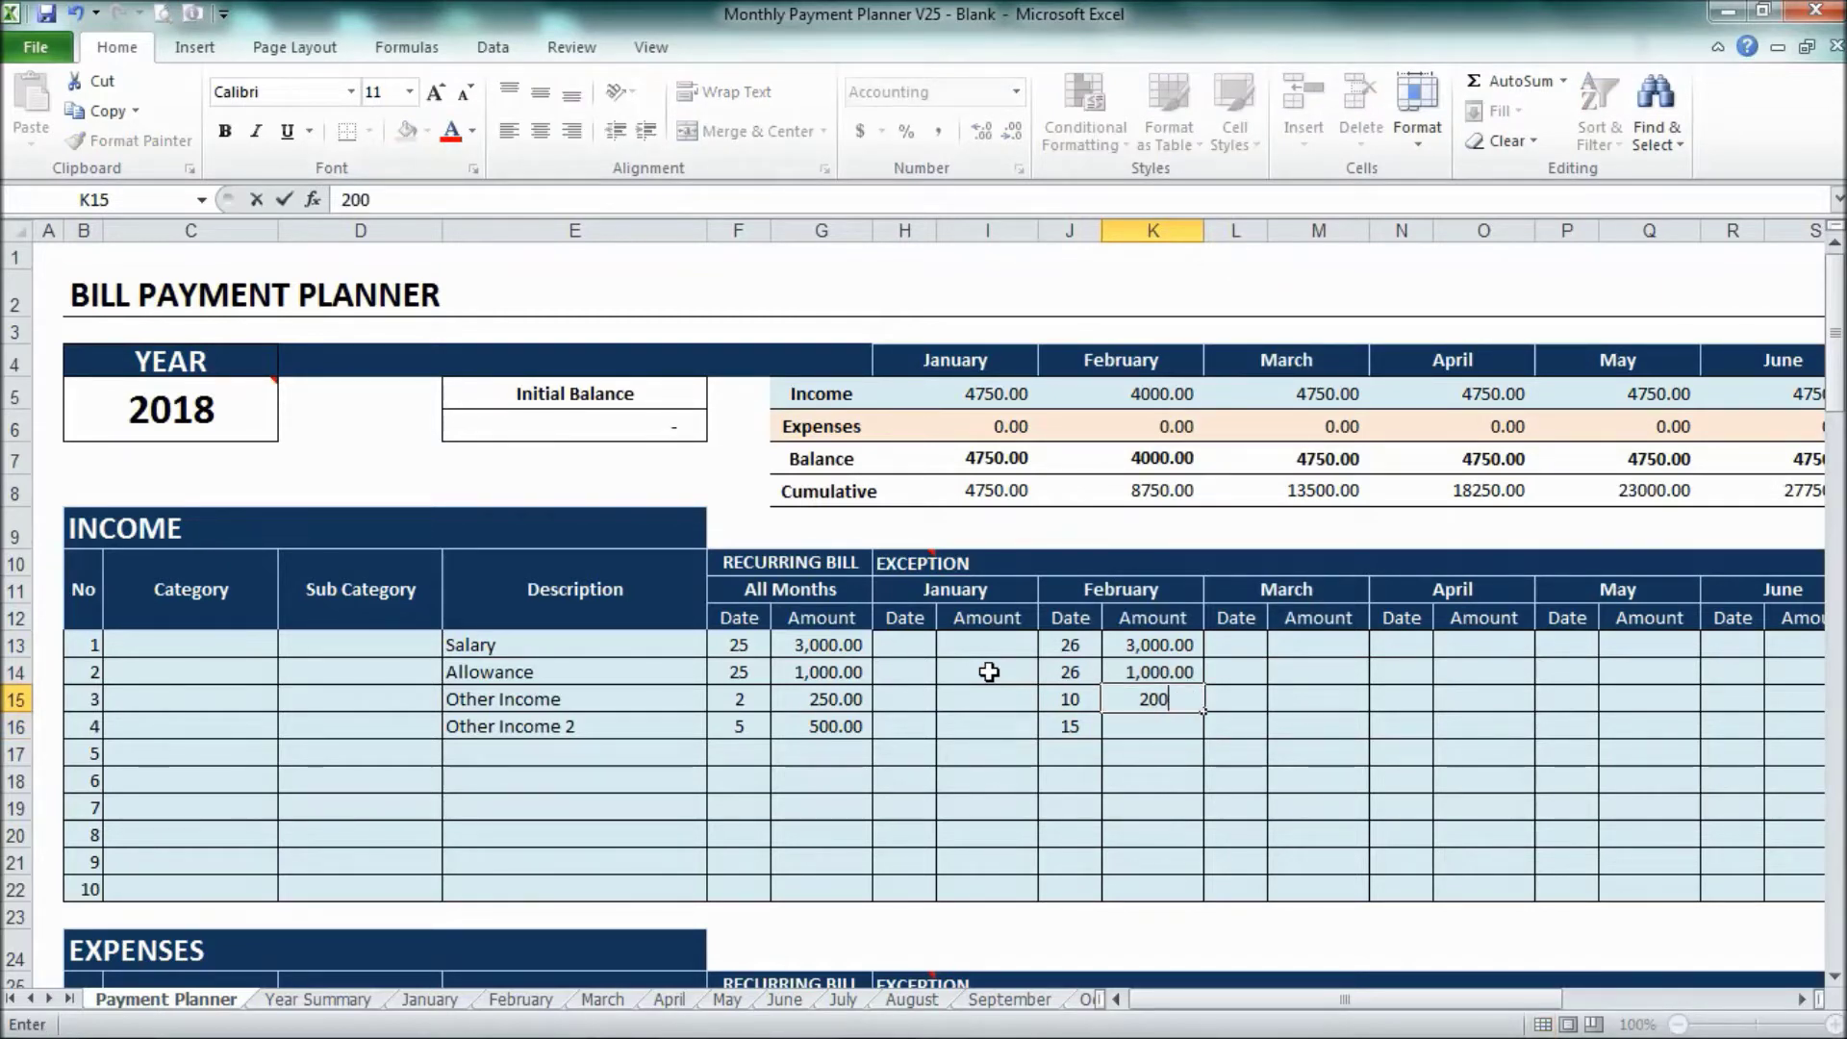
key("Return")
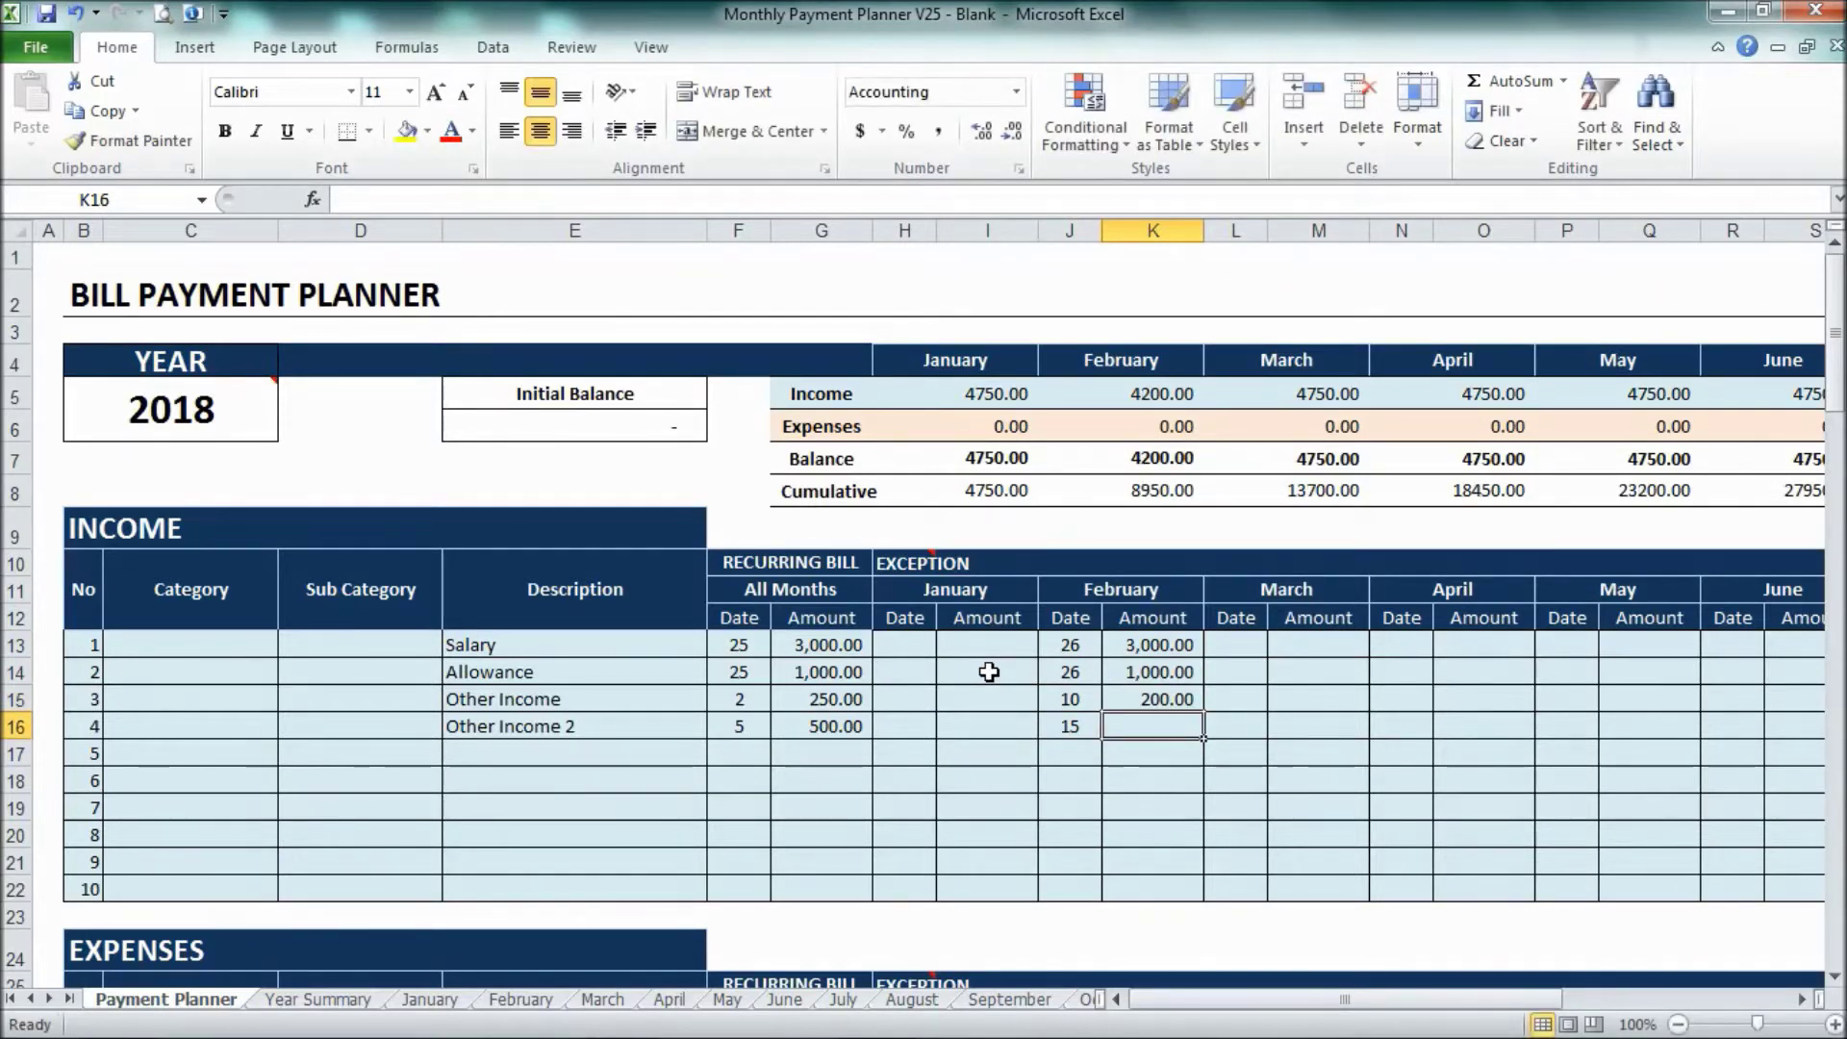
type("600")
key("Tab")
Mark Other Income with x in the exception date column of every month from March to December
key("Up")
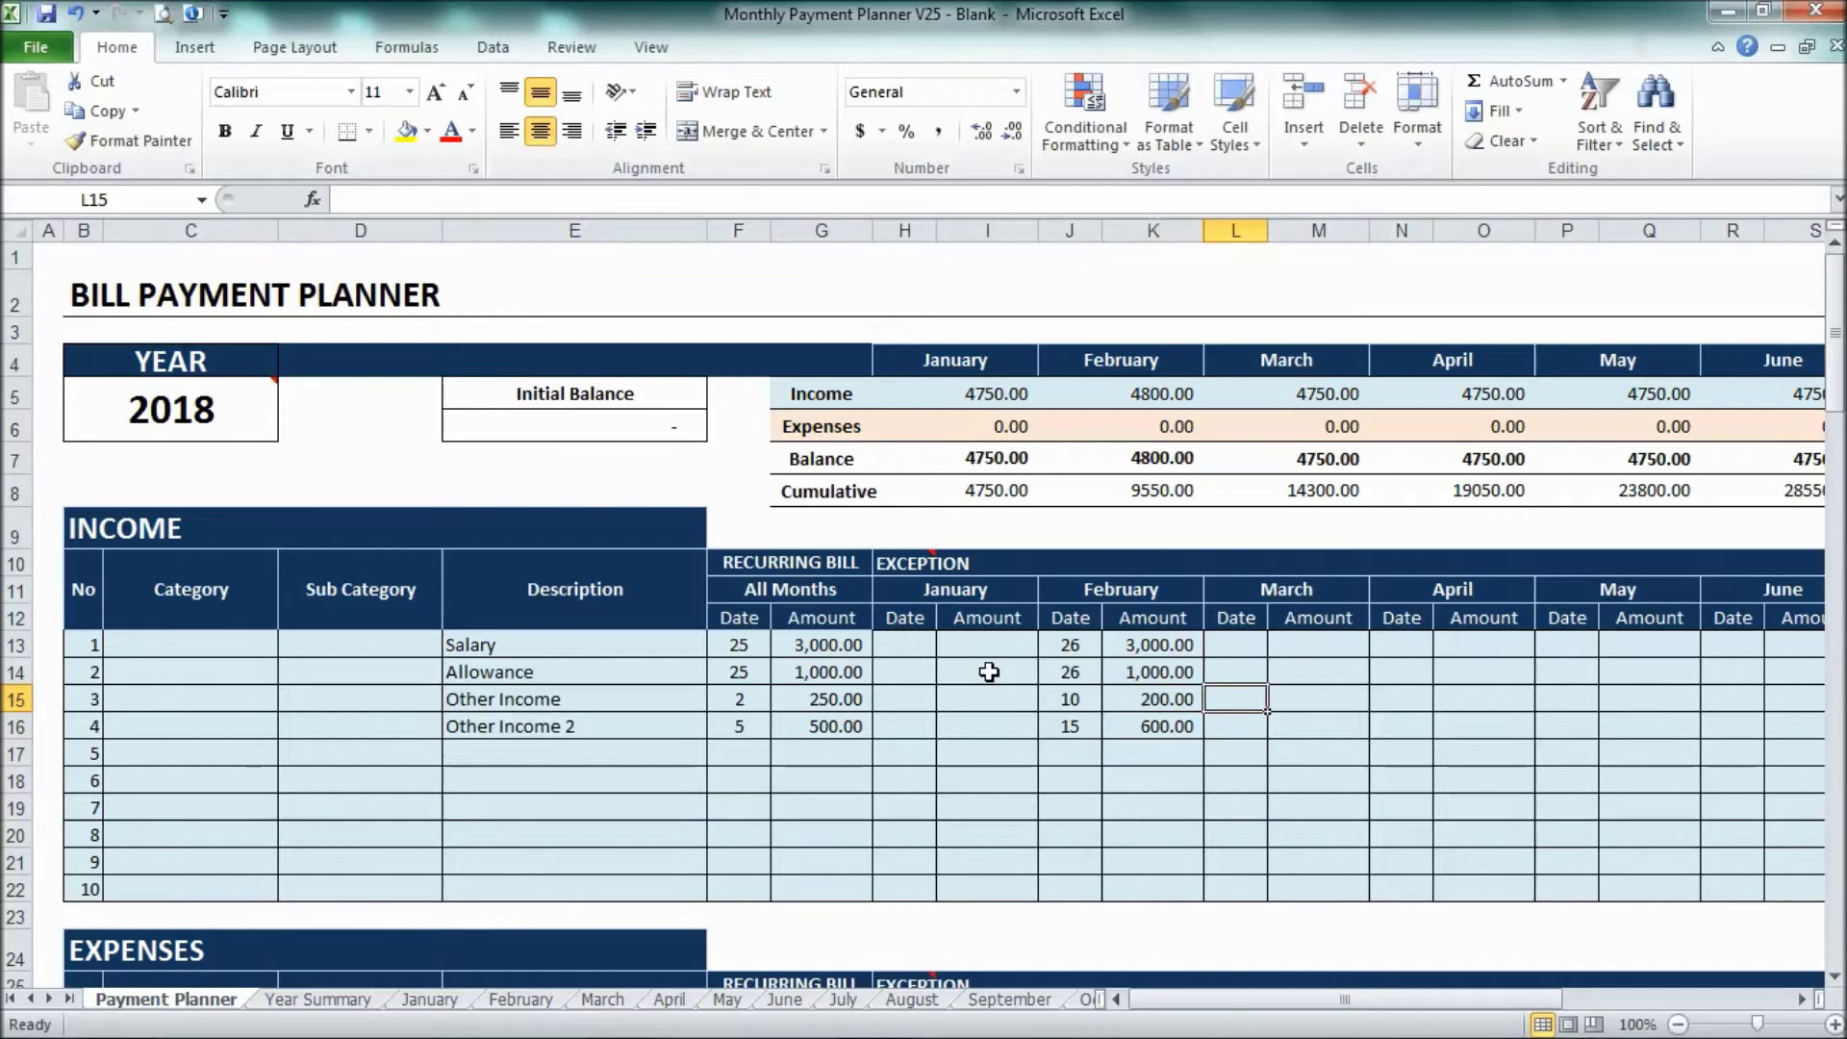
type("x")
key("Tab")
key("Tab")
type("x")
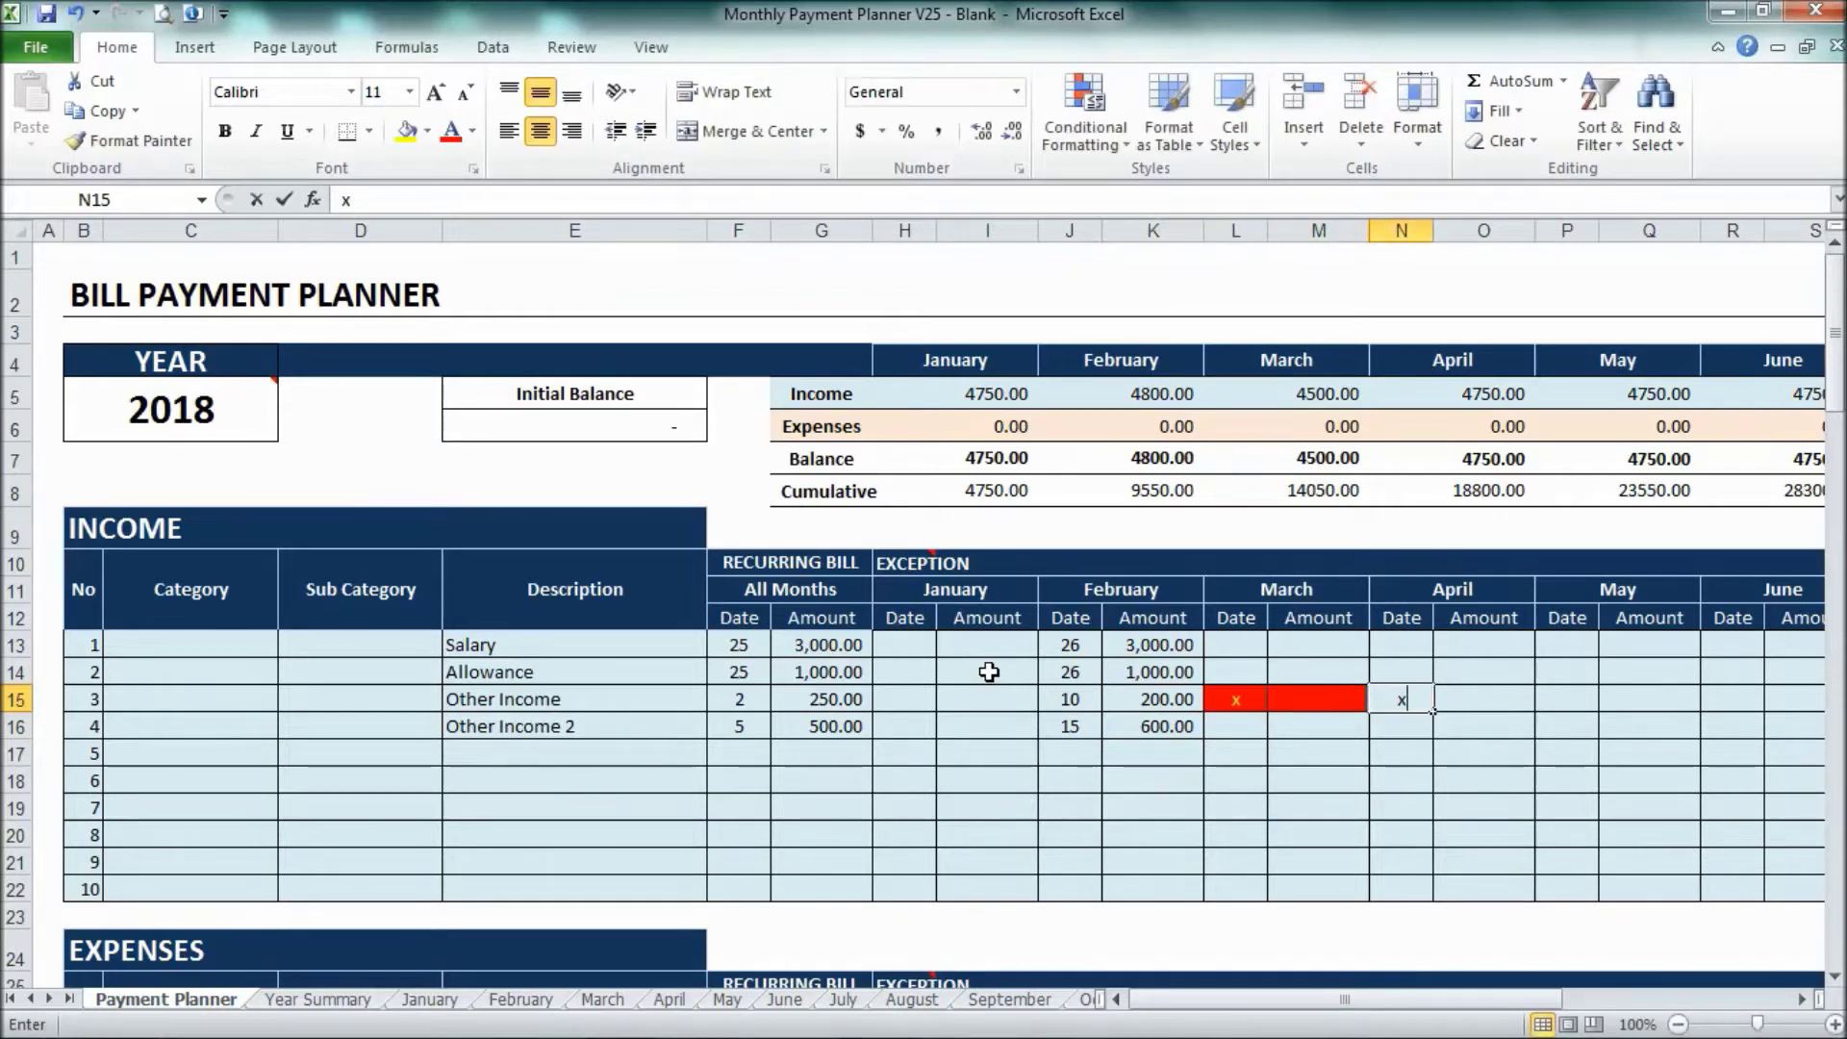
key("Tab")
key("Tab")
type("x")
key("Tab")
key("Tab")
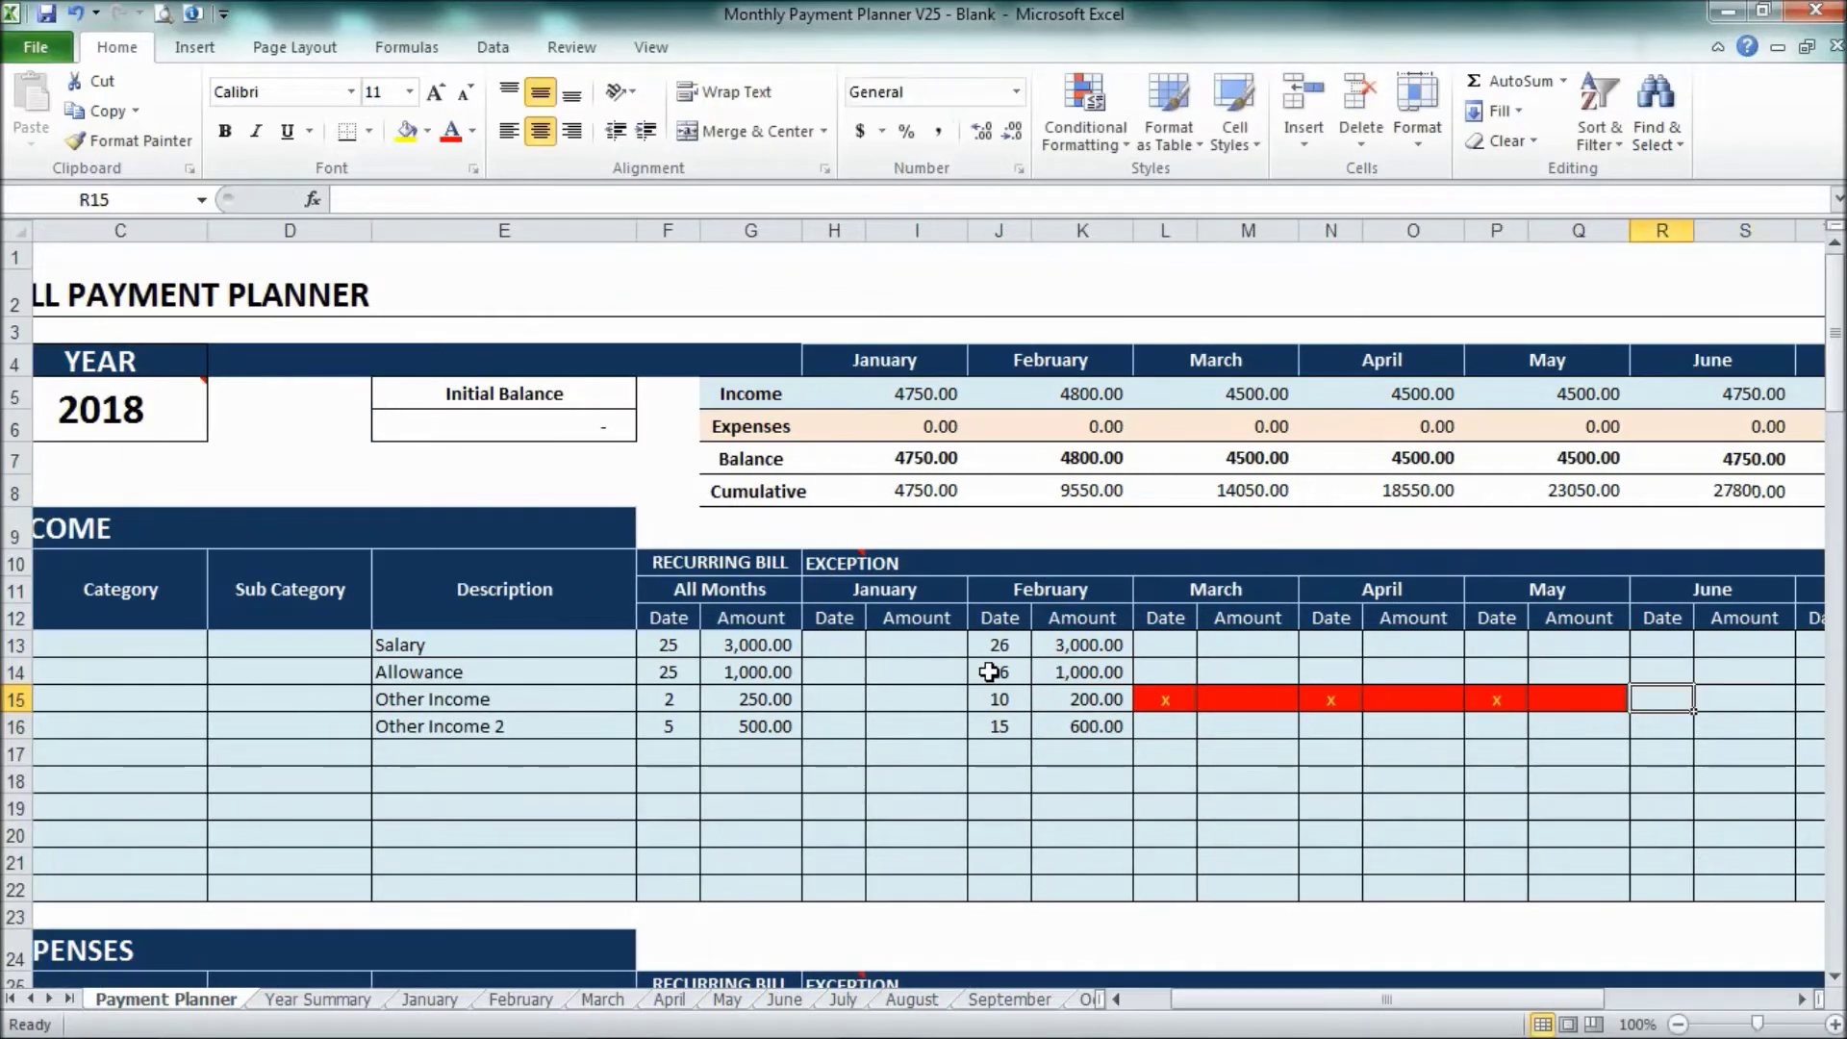
type("x")
key("Tab")
key("Tab")
type("x")
key("Tab")
key("Tab")
type("x")
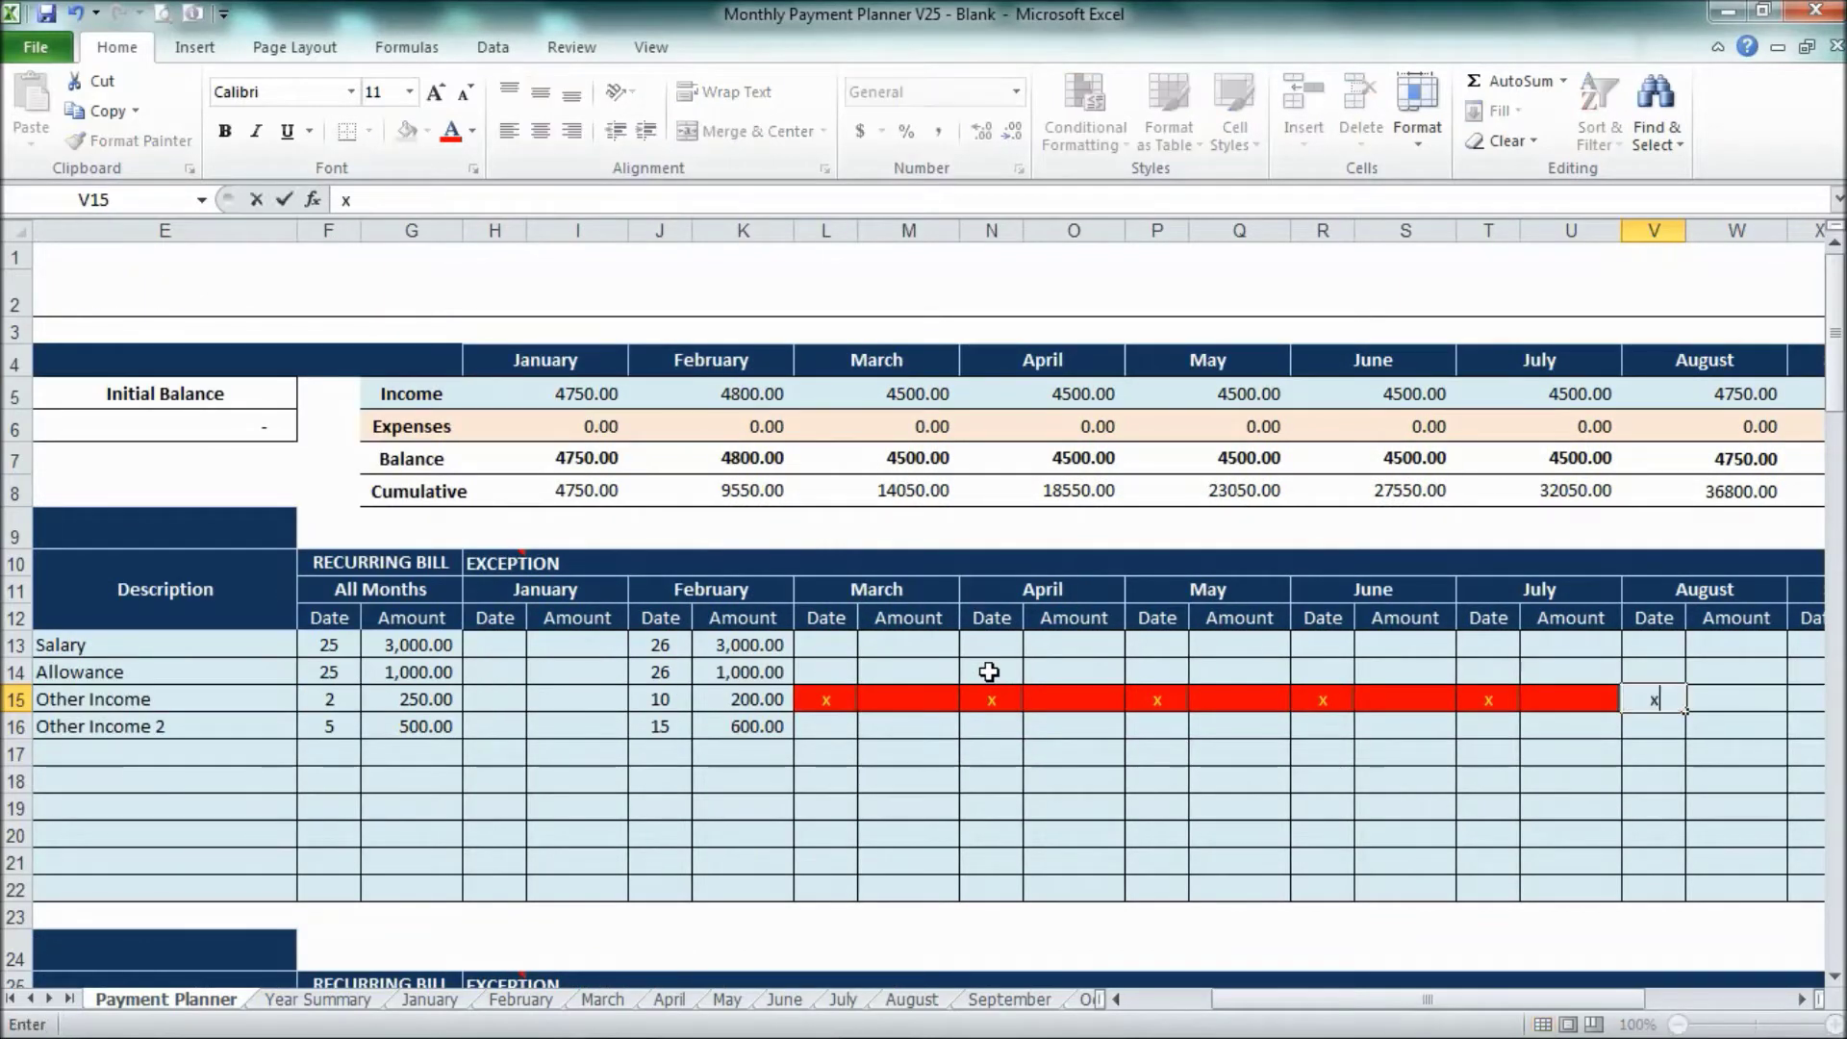
key("Tab")
key("Tab")
type("x")
key("Tab")
key("Tab")
type("x")
key("Tab")
key("Tab")
type("x")
key("Tab")
key("Tab")
key("Tab")
type("x")
key("ctrl+Return")
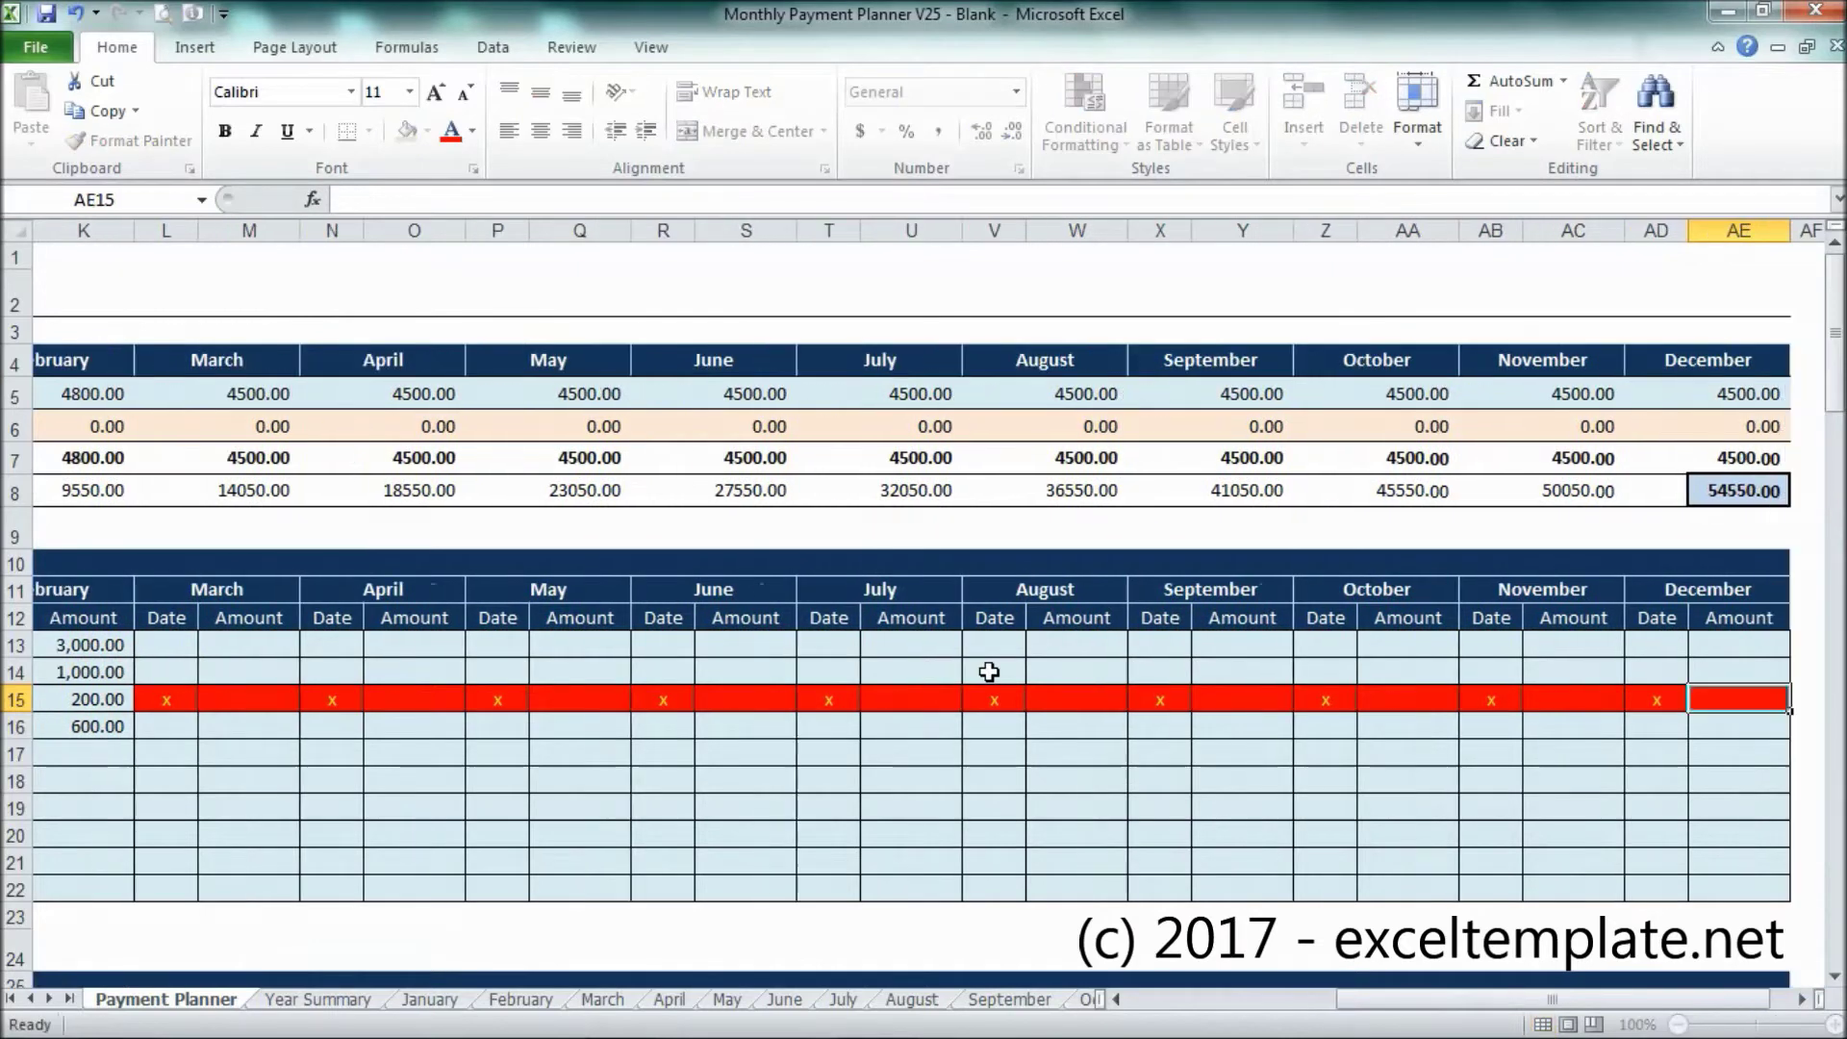
Review the x-marked exception cells in the Other Income row across the months
key("shift+Tab")
key("shift+Tab")
key("shift+Tab")
key("shift+Tab")
key("shift+Tab")
key("shift+Tab")
key("shift+Tab")
key("shift+Tab")
key("shift+Tab")
key("shift+Tab")
key("shift+Tab")
key("shift+Tab")
key("shift+Tab")
key("shift+Tab")
key("shift+Tab")
key("shift+Tab")
key("shift+Tab")
key("shift+Tab")
key("shift+Tab")
key("shift+Tab")
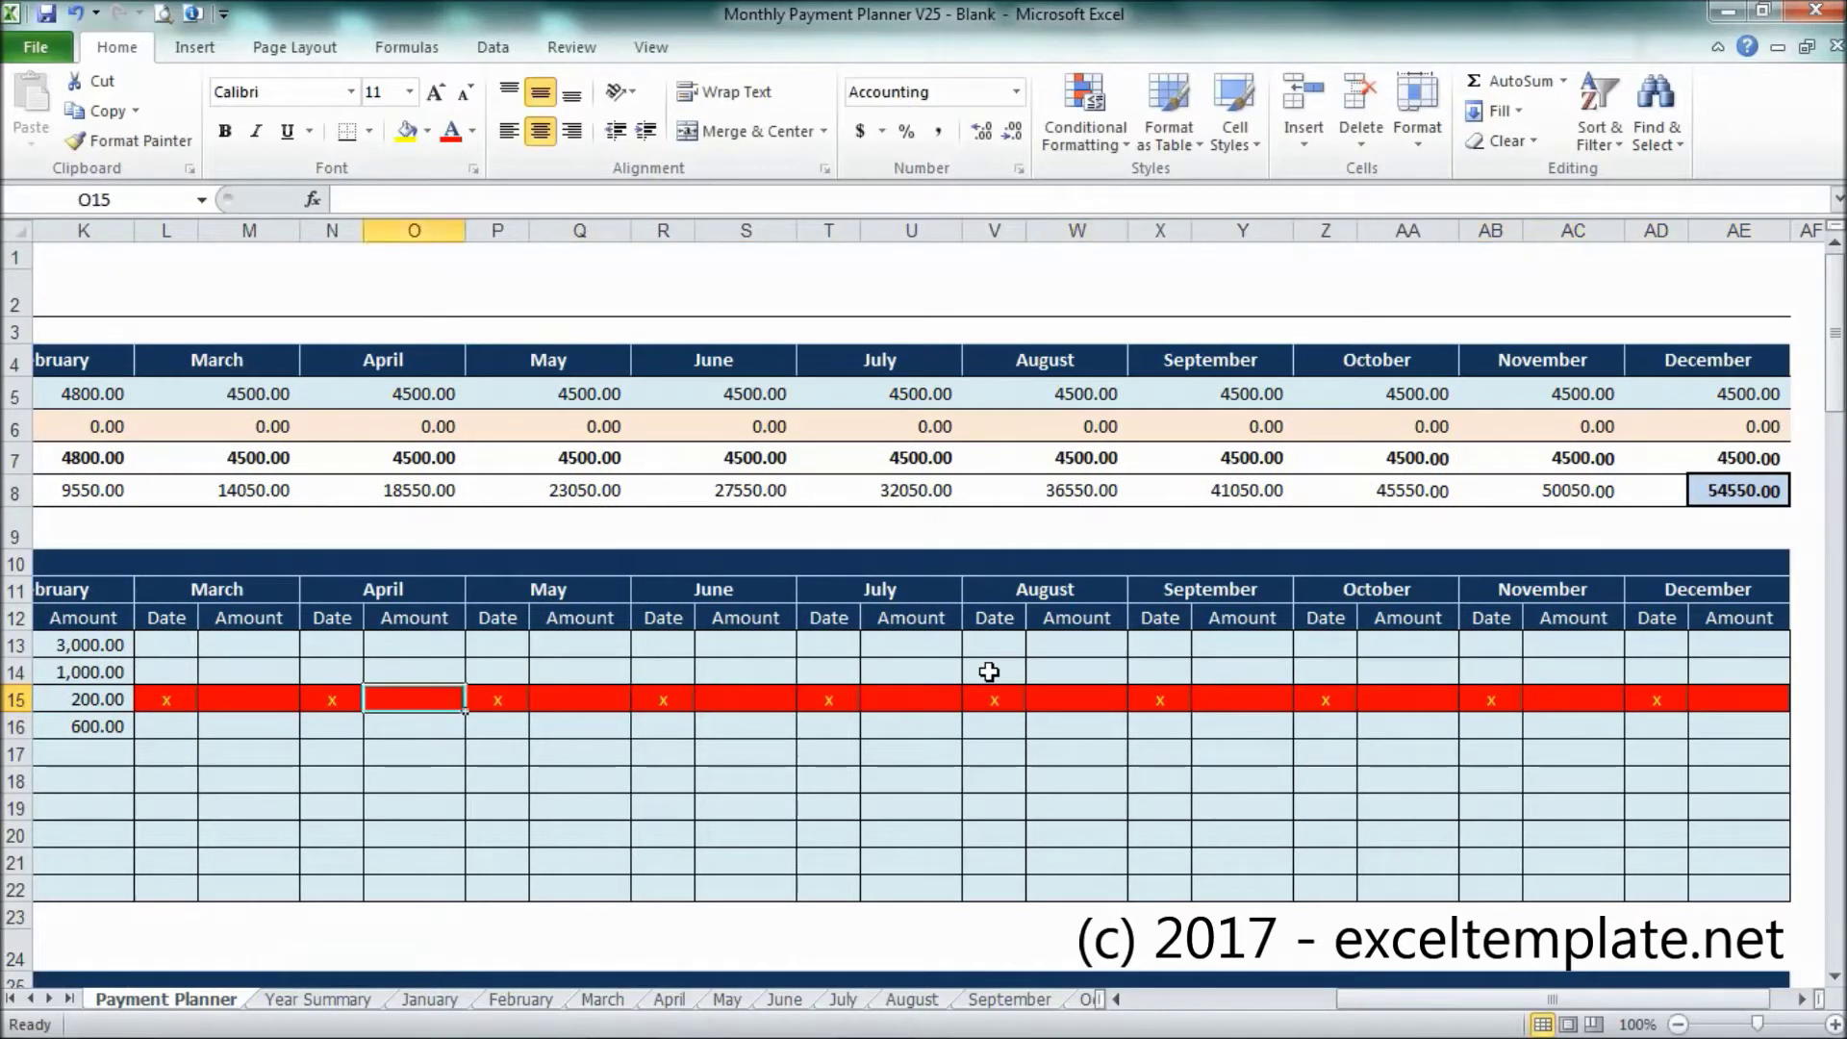
key("Tab")
key("Tab")
key("Tab")
key("Tab")
key("Tab")
key("Tab")
key("Tab")
key("Tab")
key("Tab")
key("Tab")
key("Tab")
key("Tab")
key("shift+Tab")
key("shift+Tab")
key("shift+Tab")
key("shift+Tab")
key("Tab")
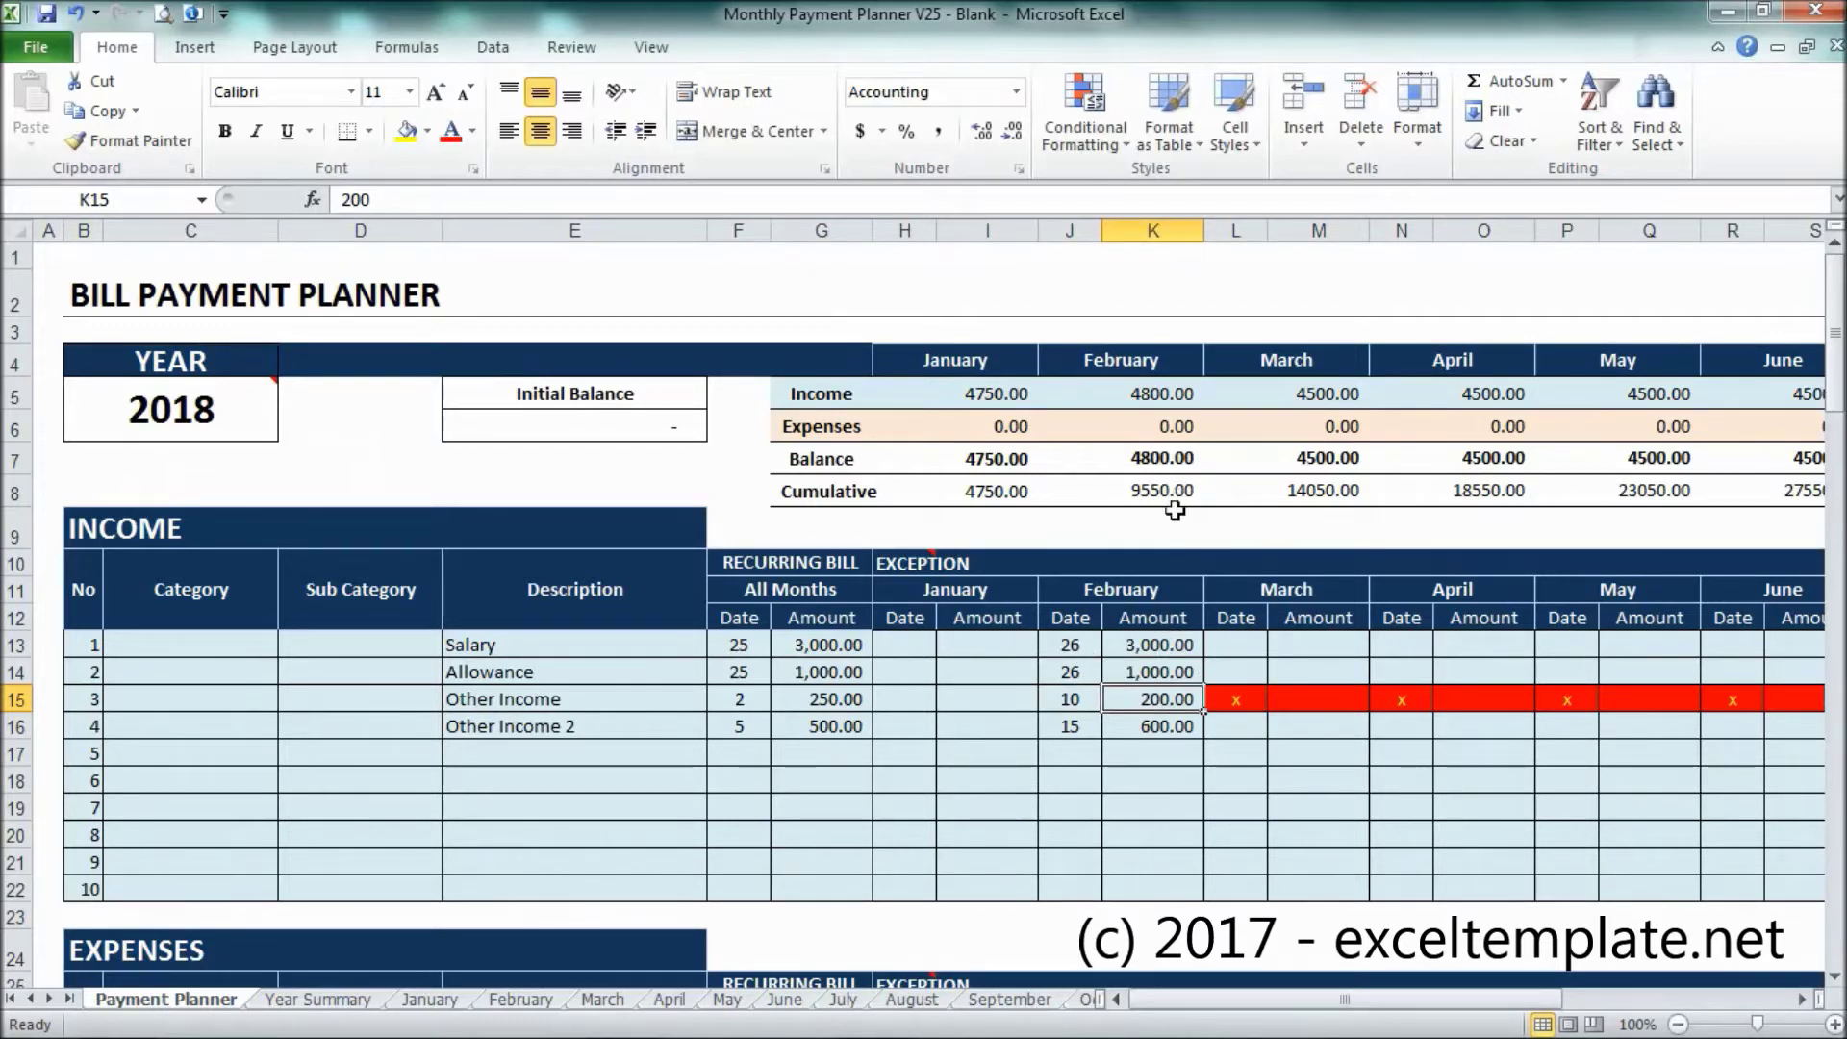
Compare the monthly income totals for January, February, March and April in the summary
left_click(980, 391)
left_click(1143, 385)
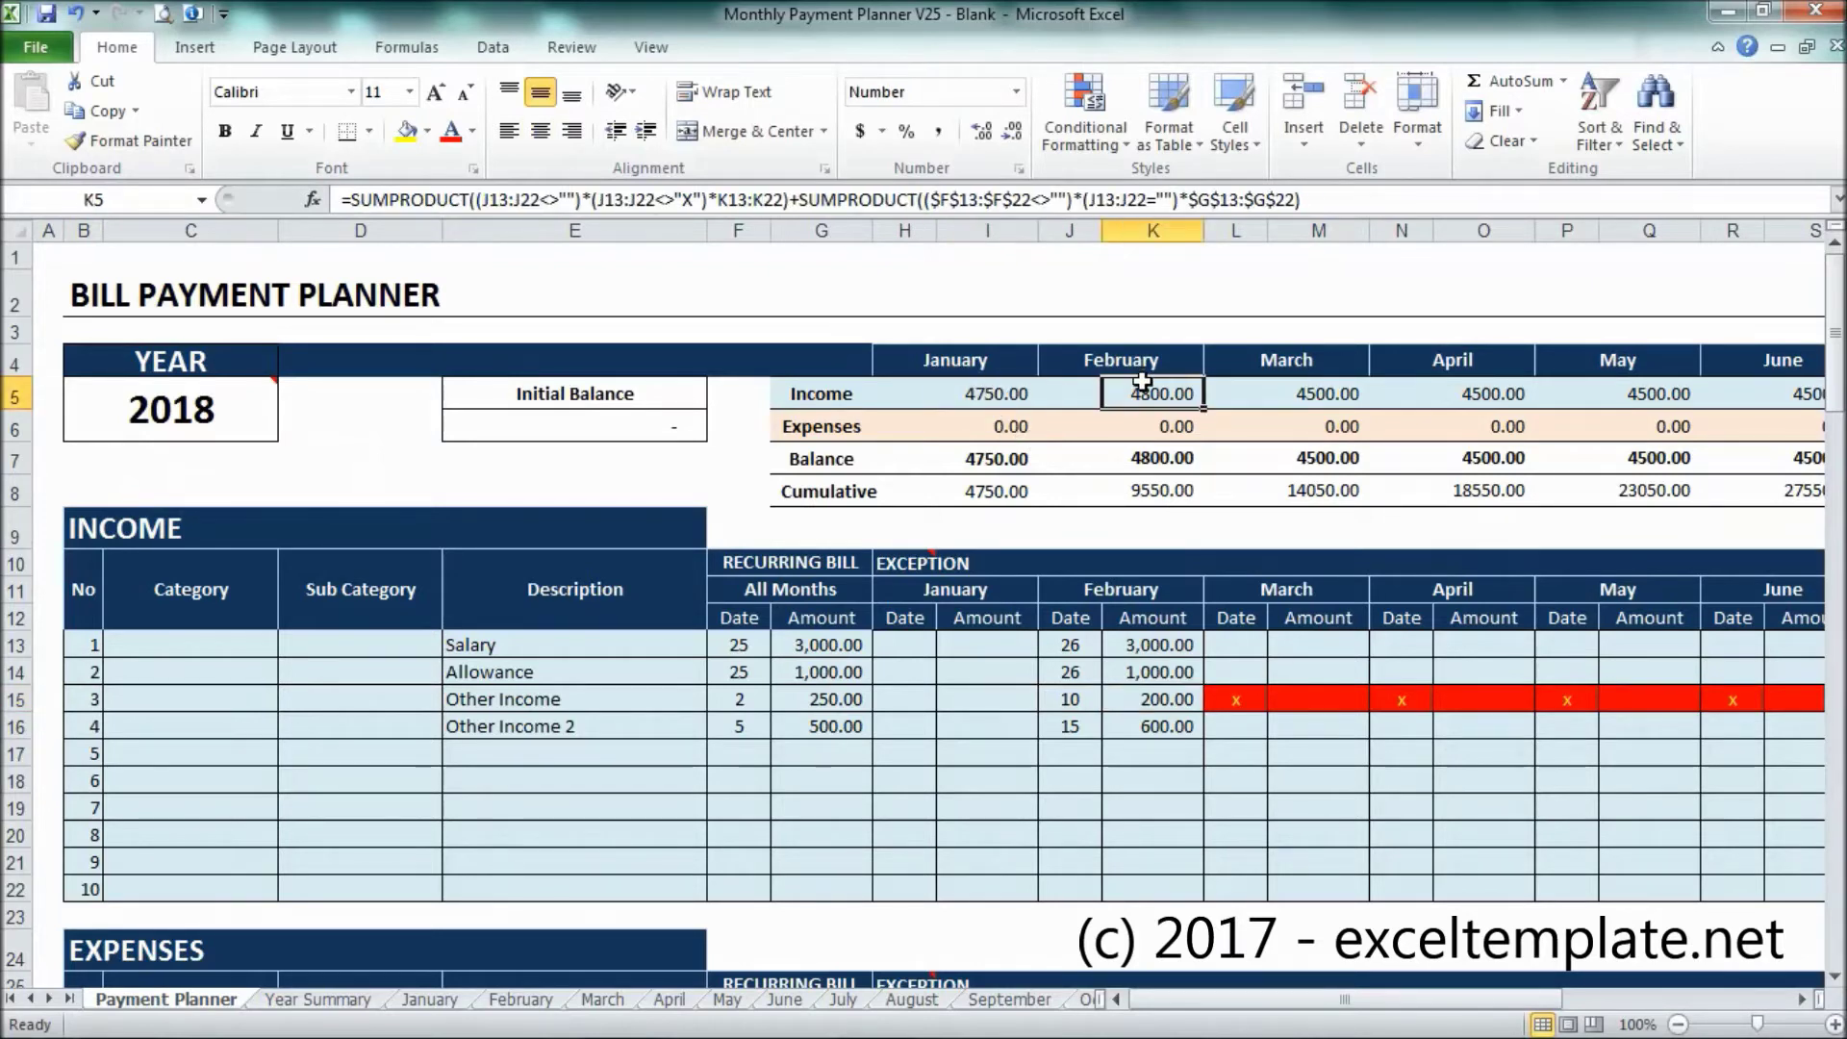
left_click(1277, 389)
left_click(1490, 396)
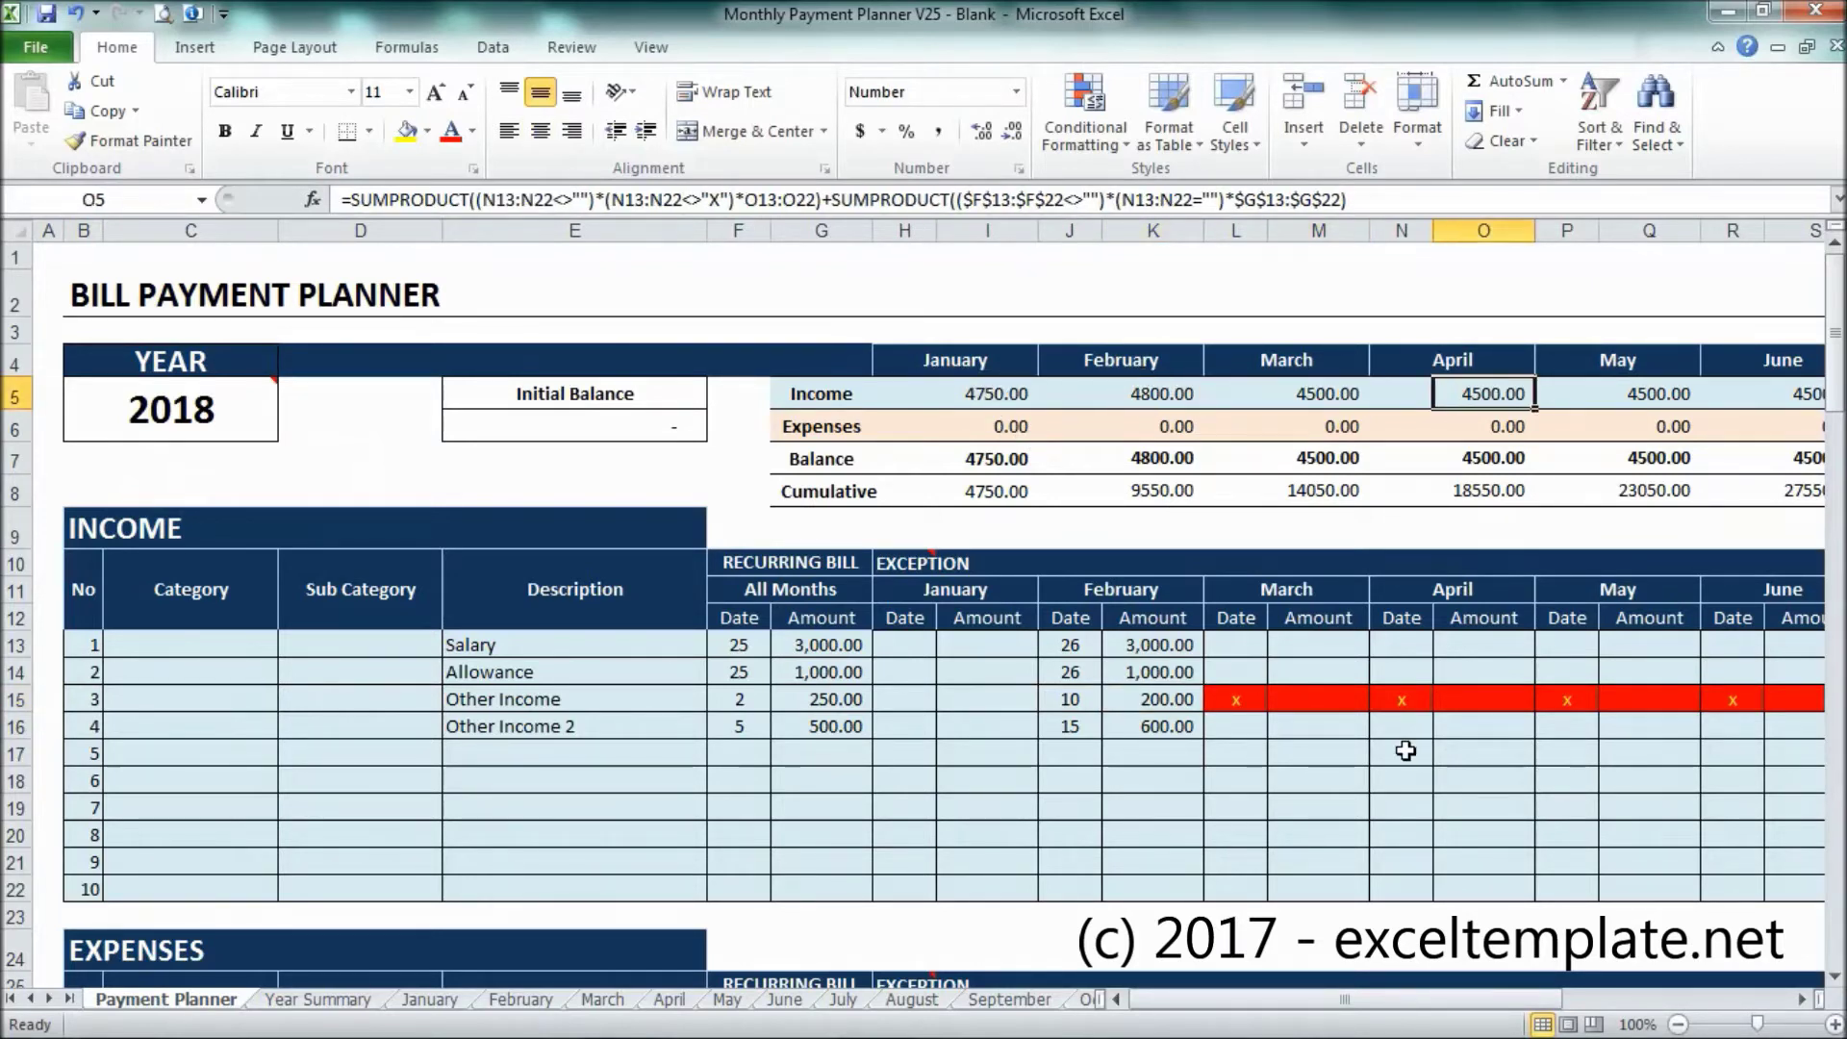
left_click(1005, 390)
left_click(1352, 396)
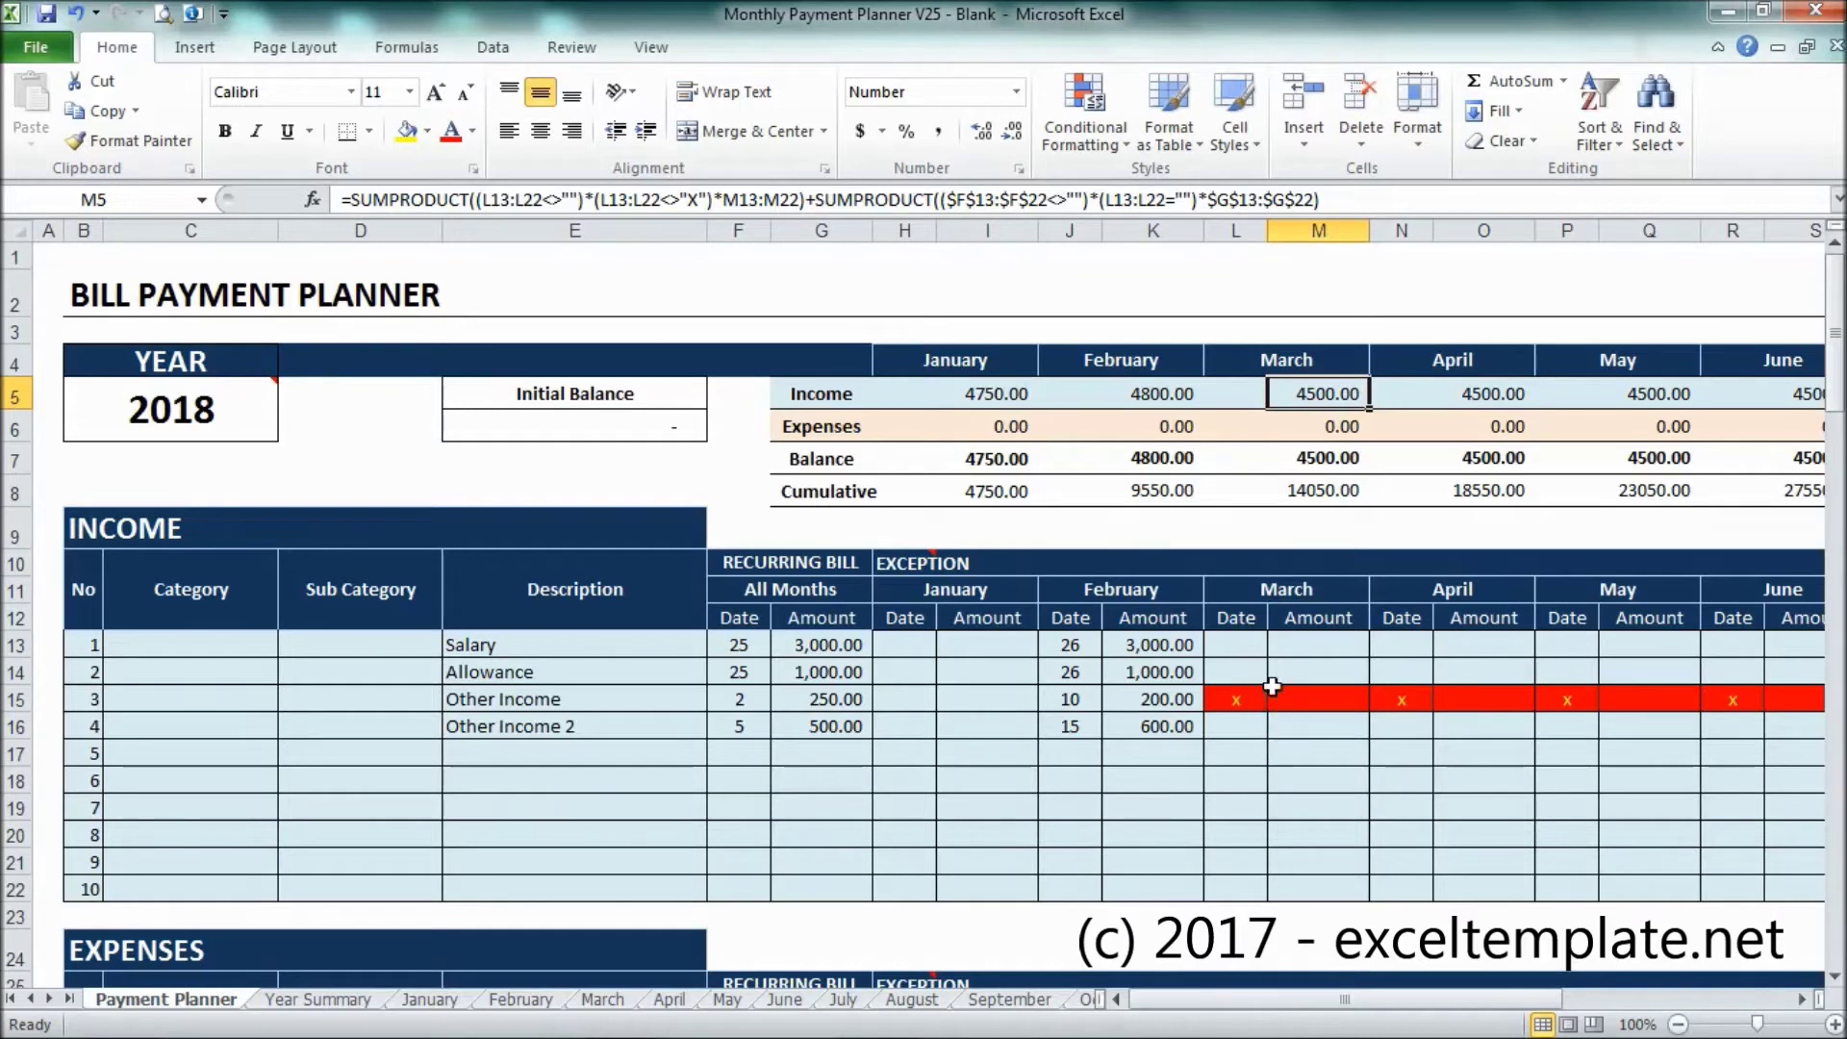
Clear the March x for Other Income to test its effect on the March income total, and re-enter it
left_click(1246, 706)
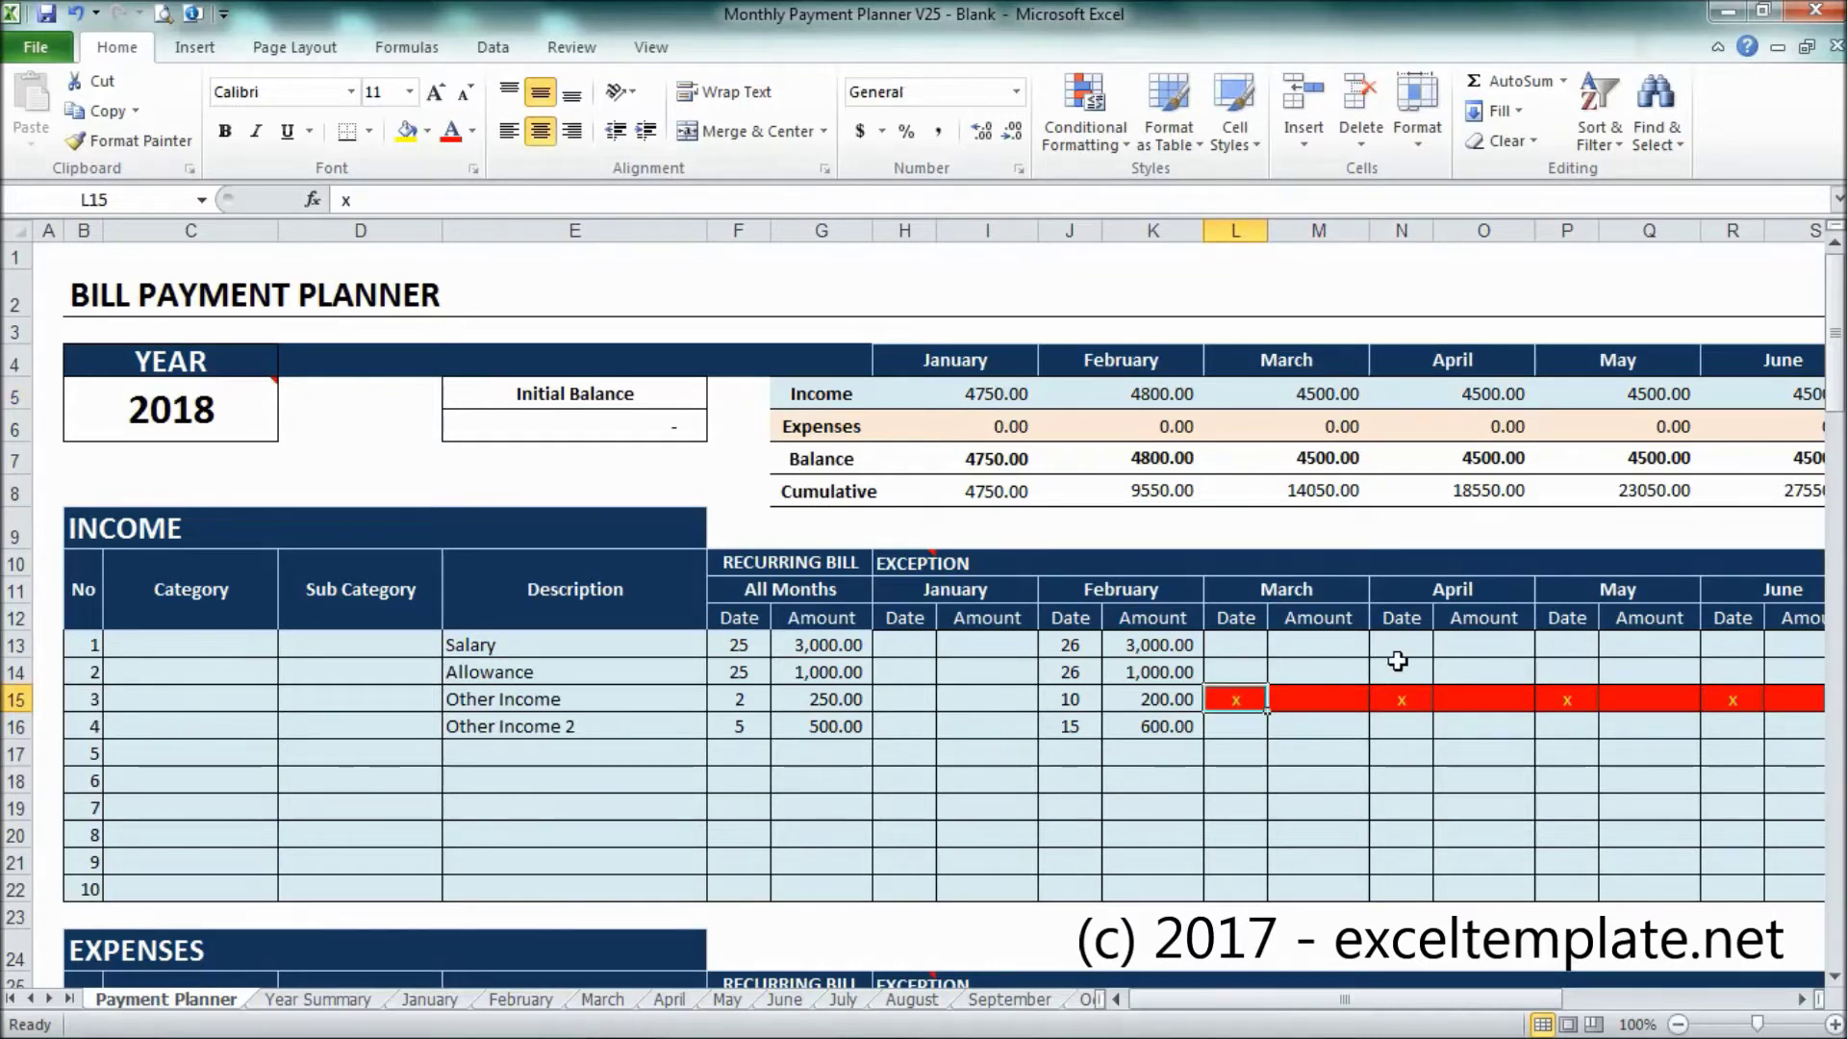
key("Delete")
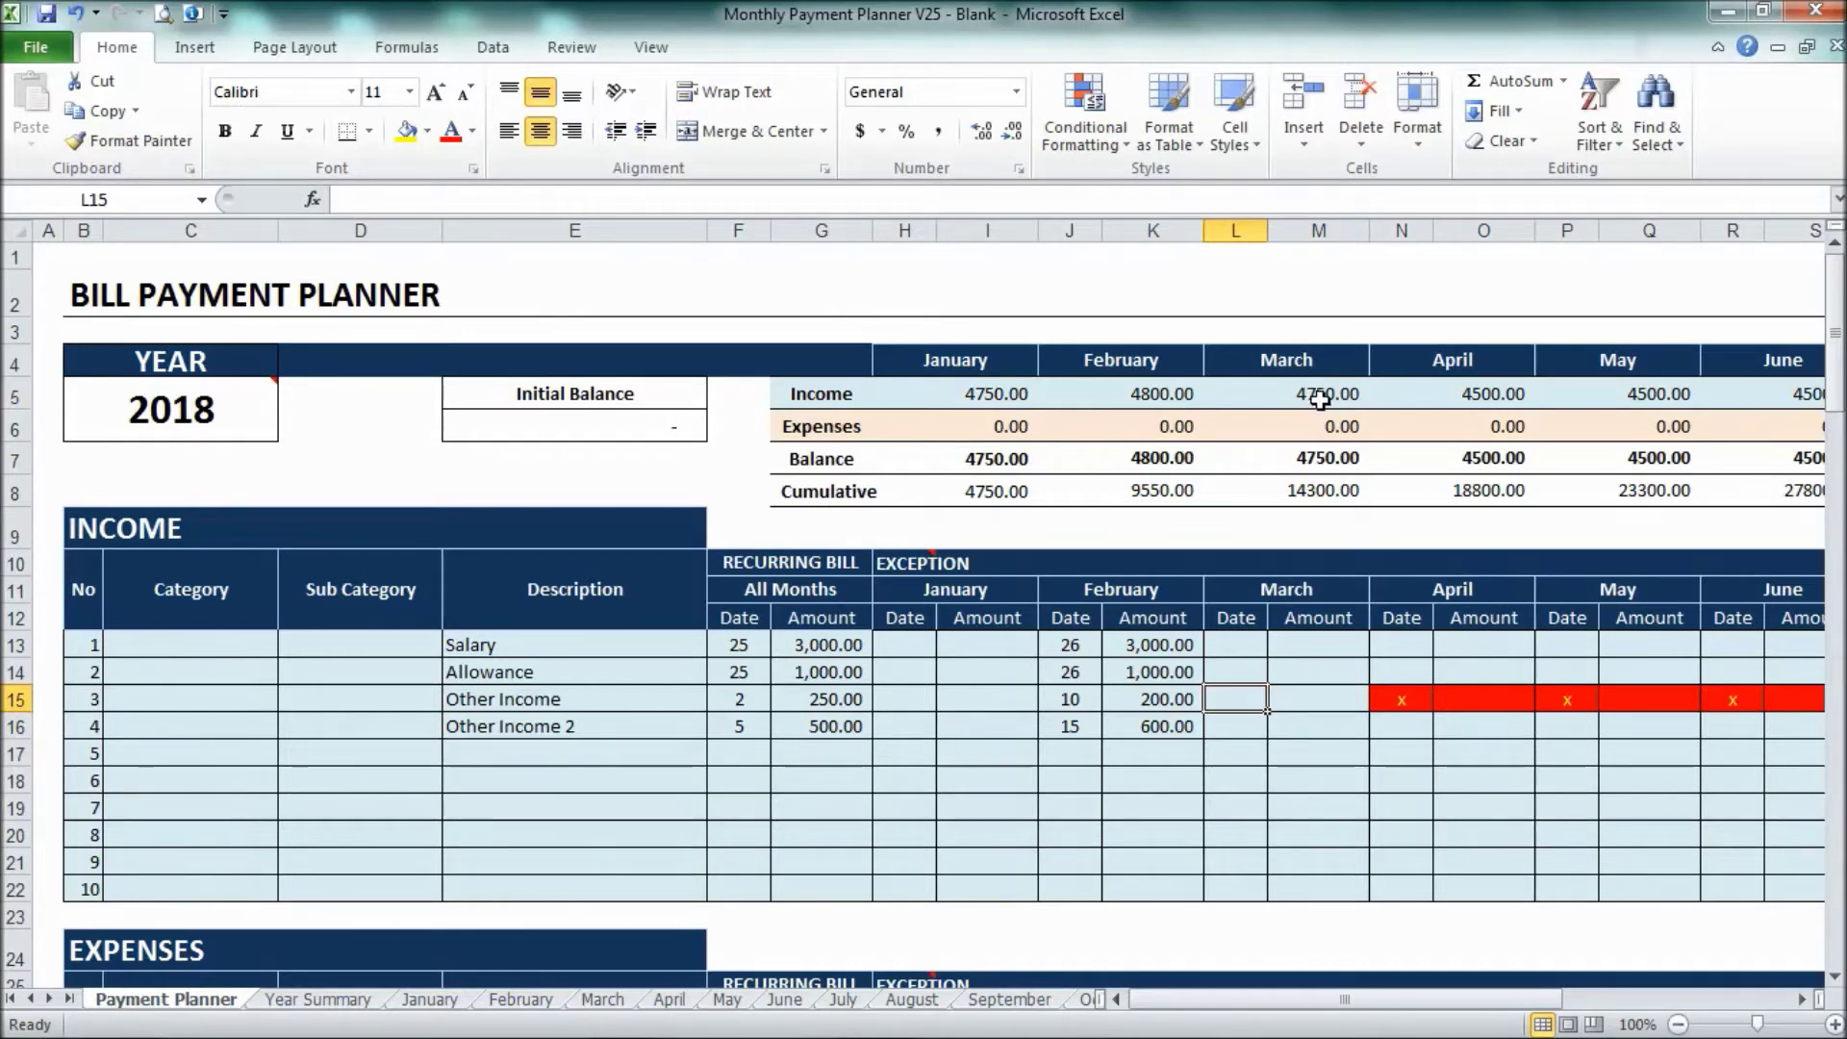
type("x")
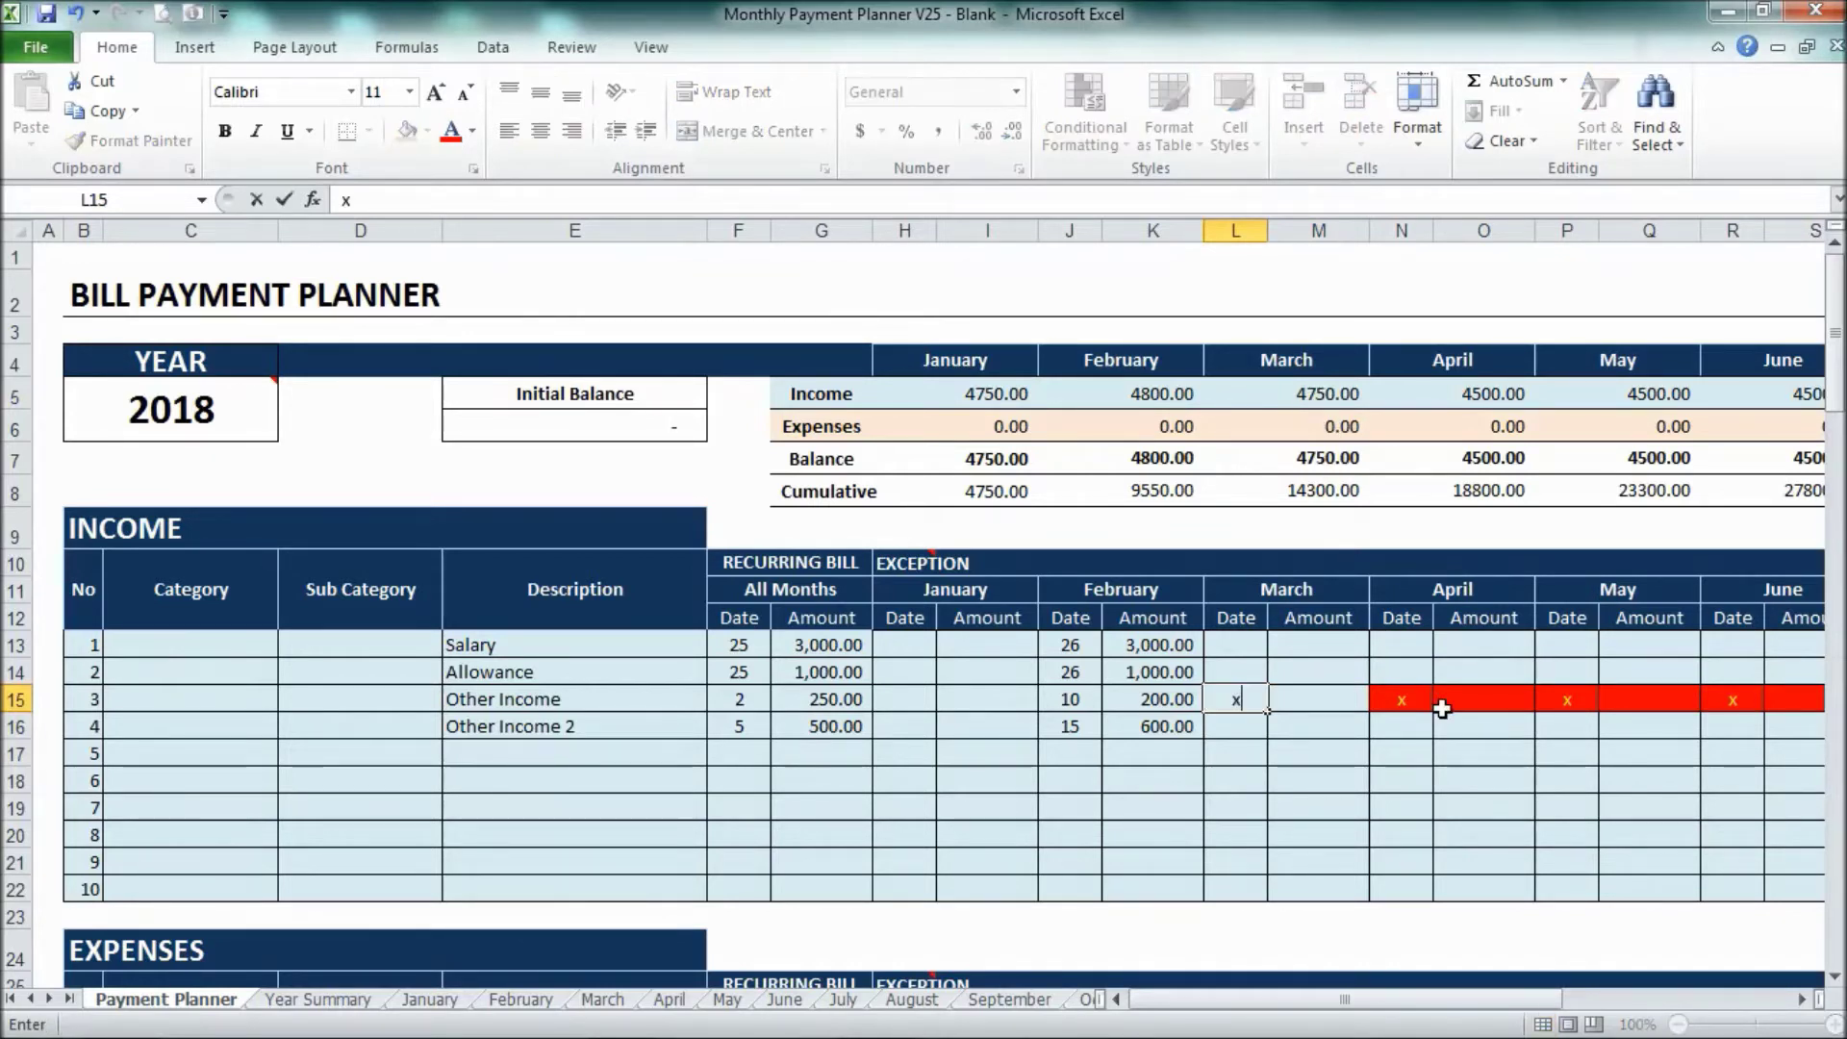
key("Return")
left_click(1309, 399)
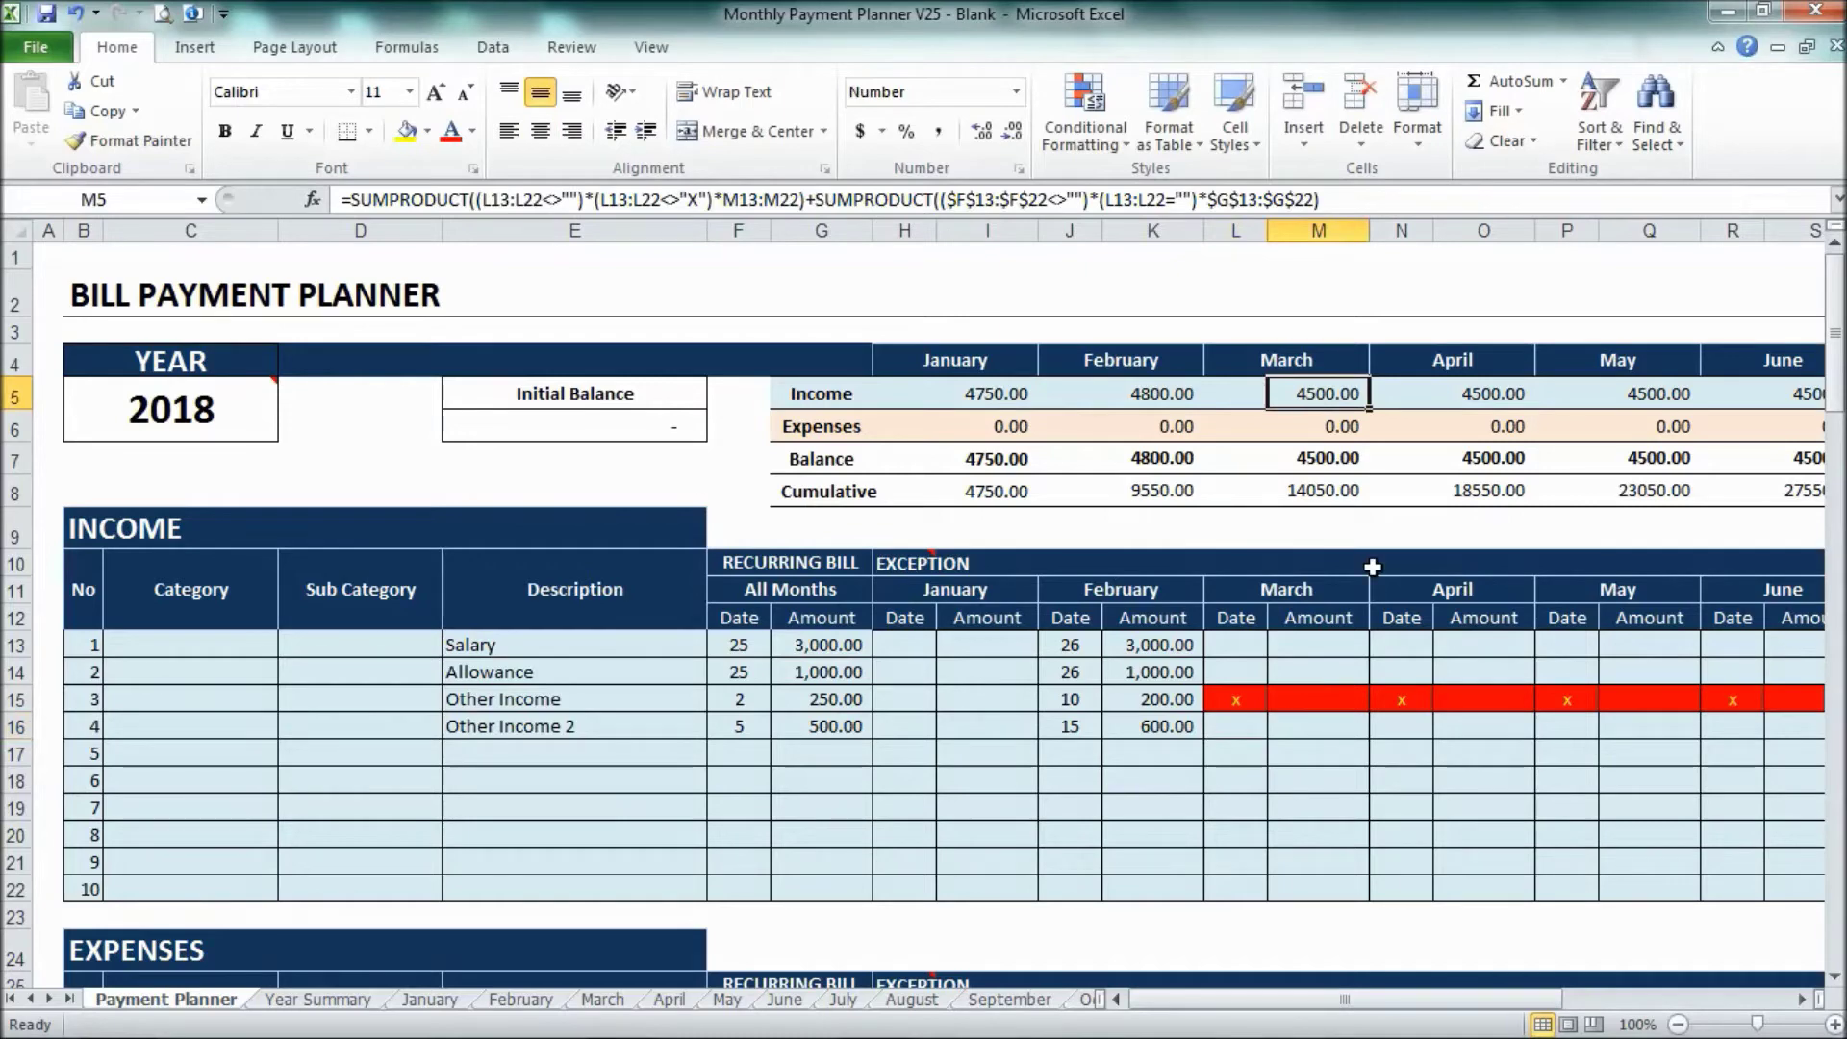
scroll(1348, 651, "down", 5)
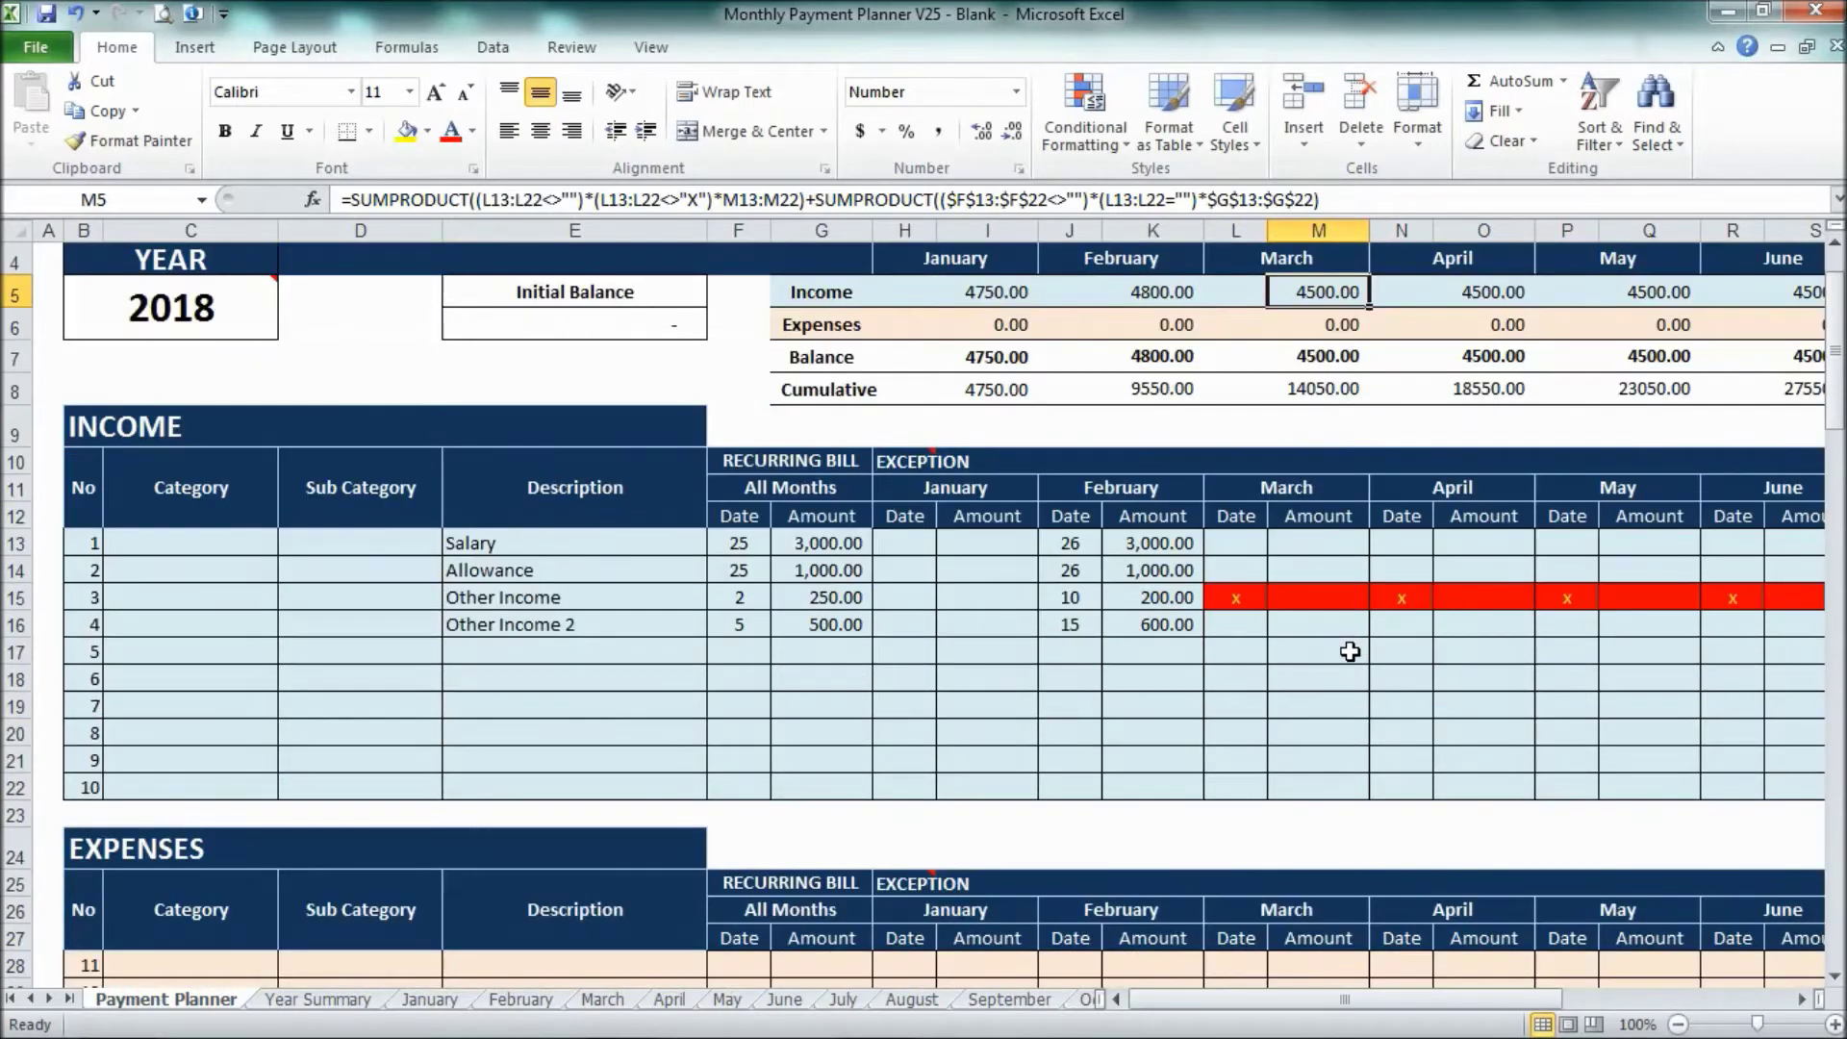
scroll(721, 689, "down", 1)
scroll(721, 689, "up", 3)
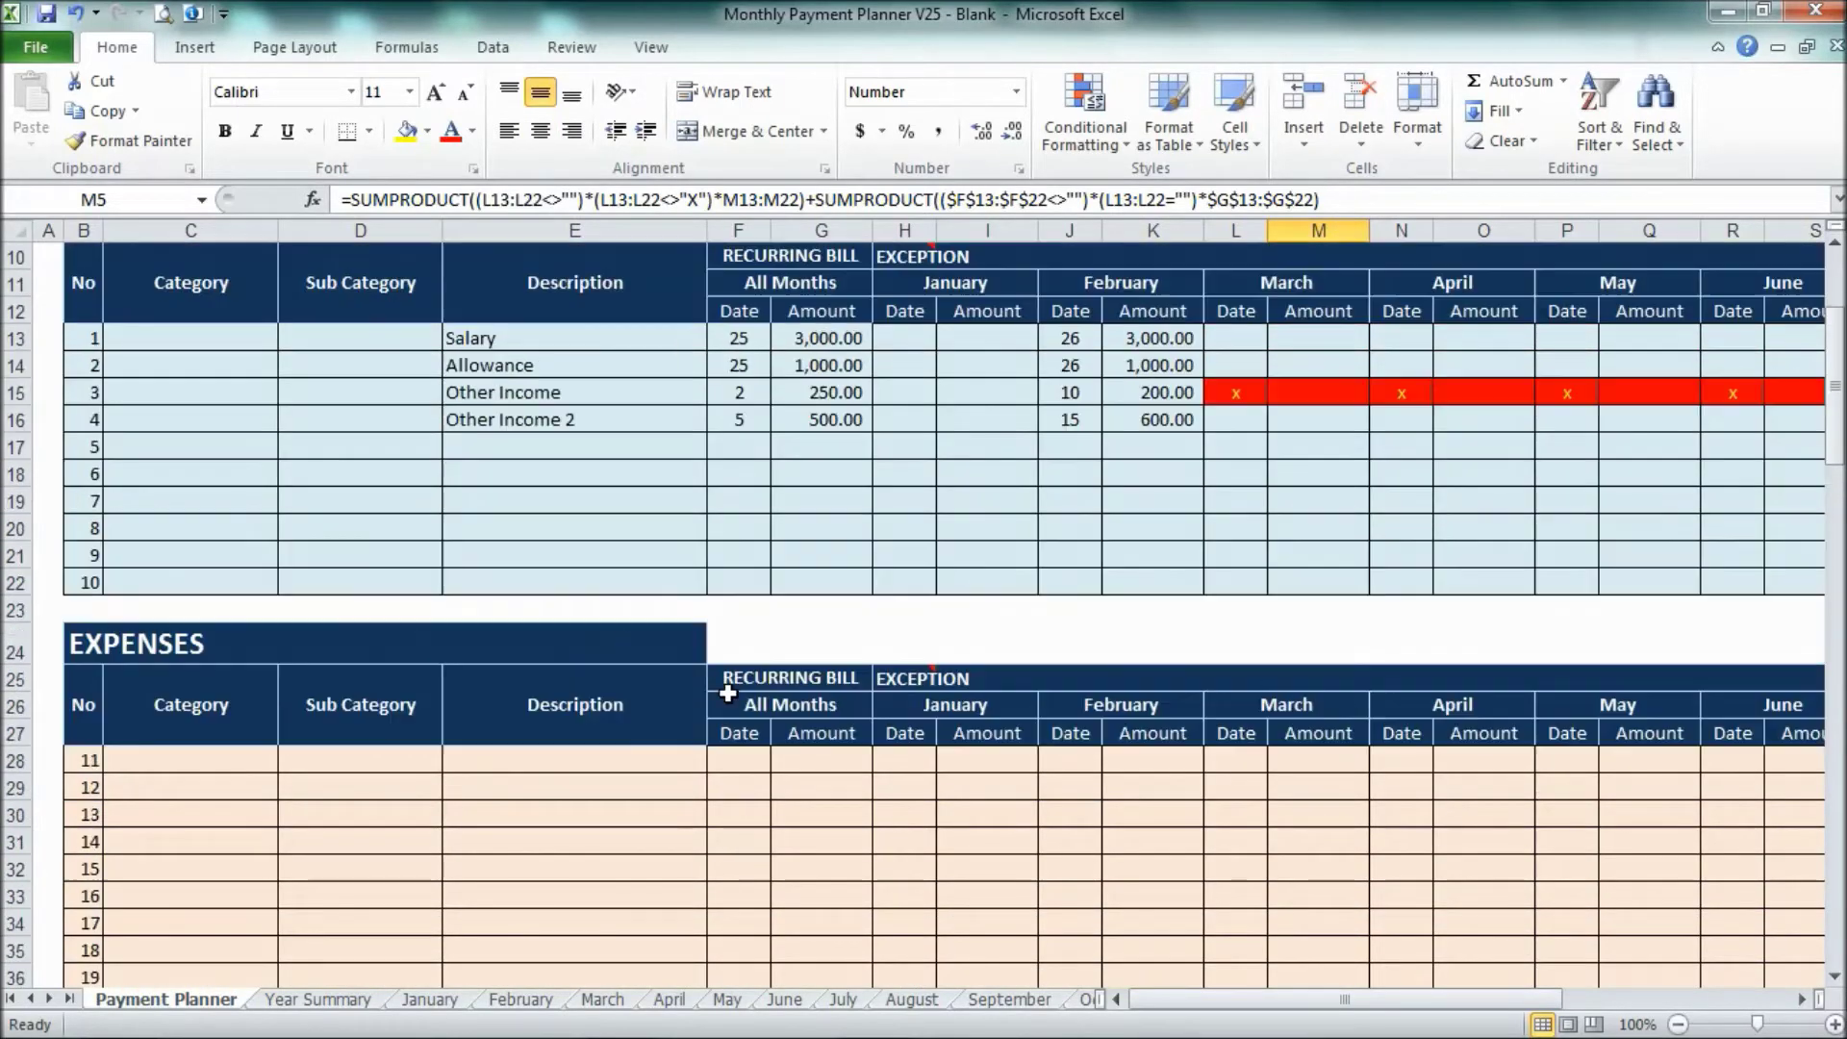
scroll(413, 360, "up", 1)
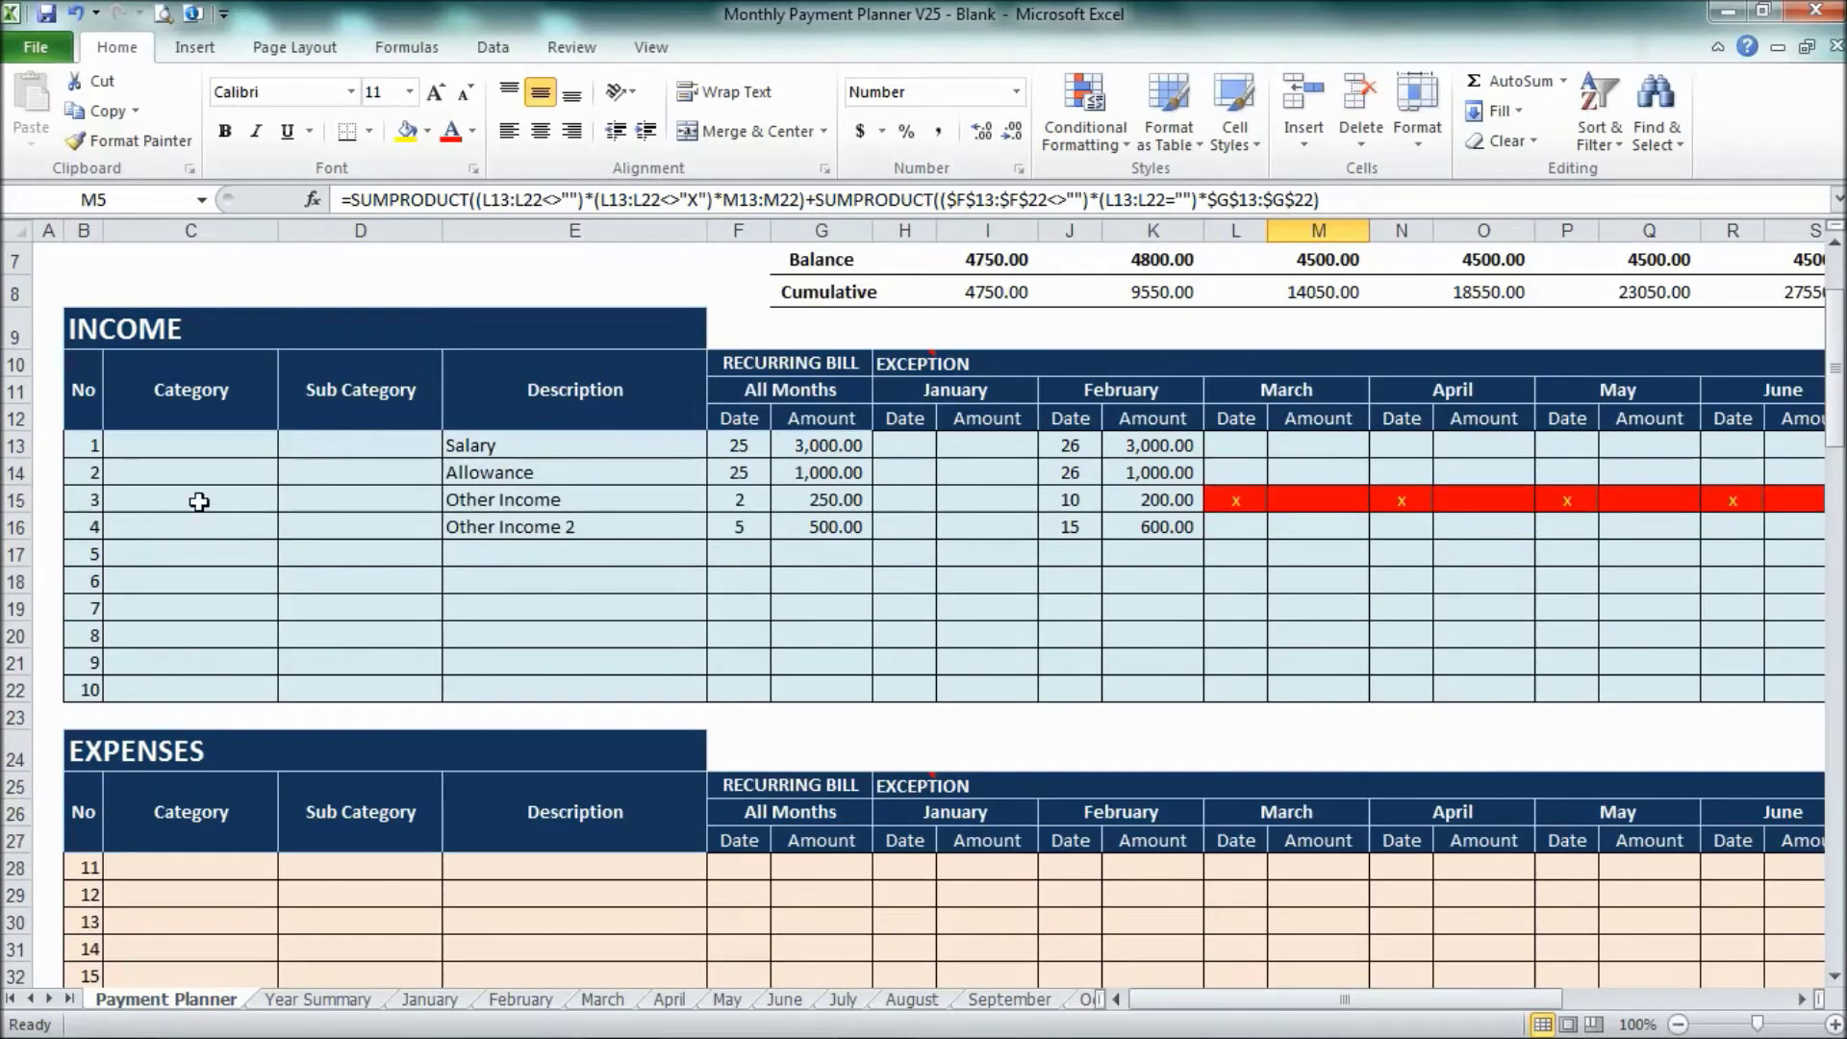
Go to the Expenses table and select the Category cell of its first row
scroll(356, 555, "down", 3)
left_click(257, 577)
left_click(241, 602)
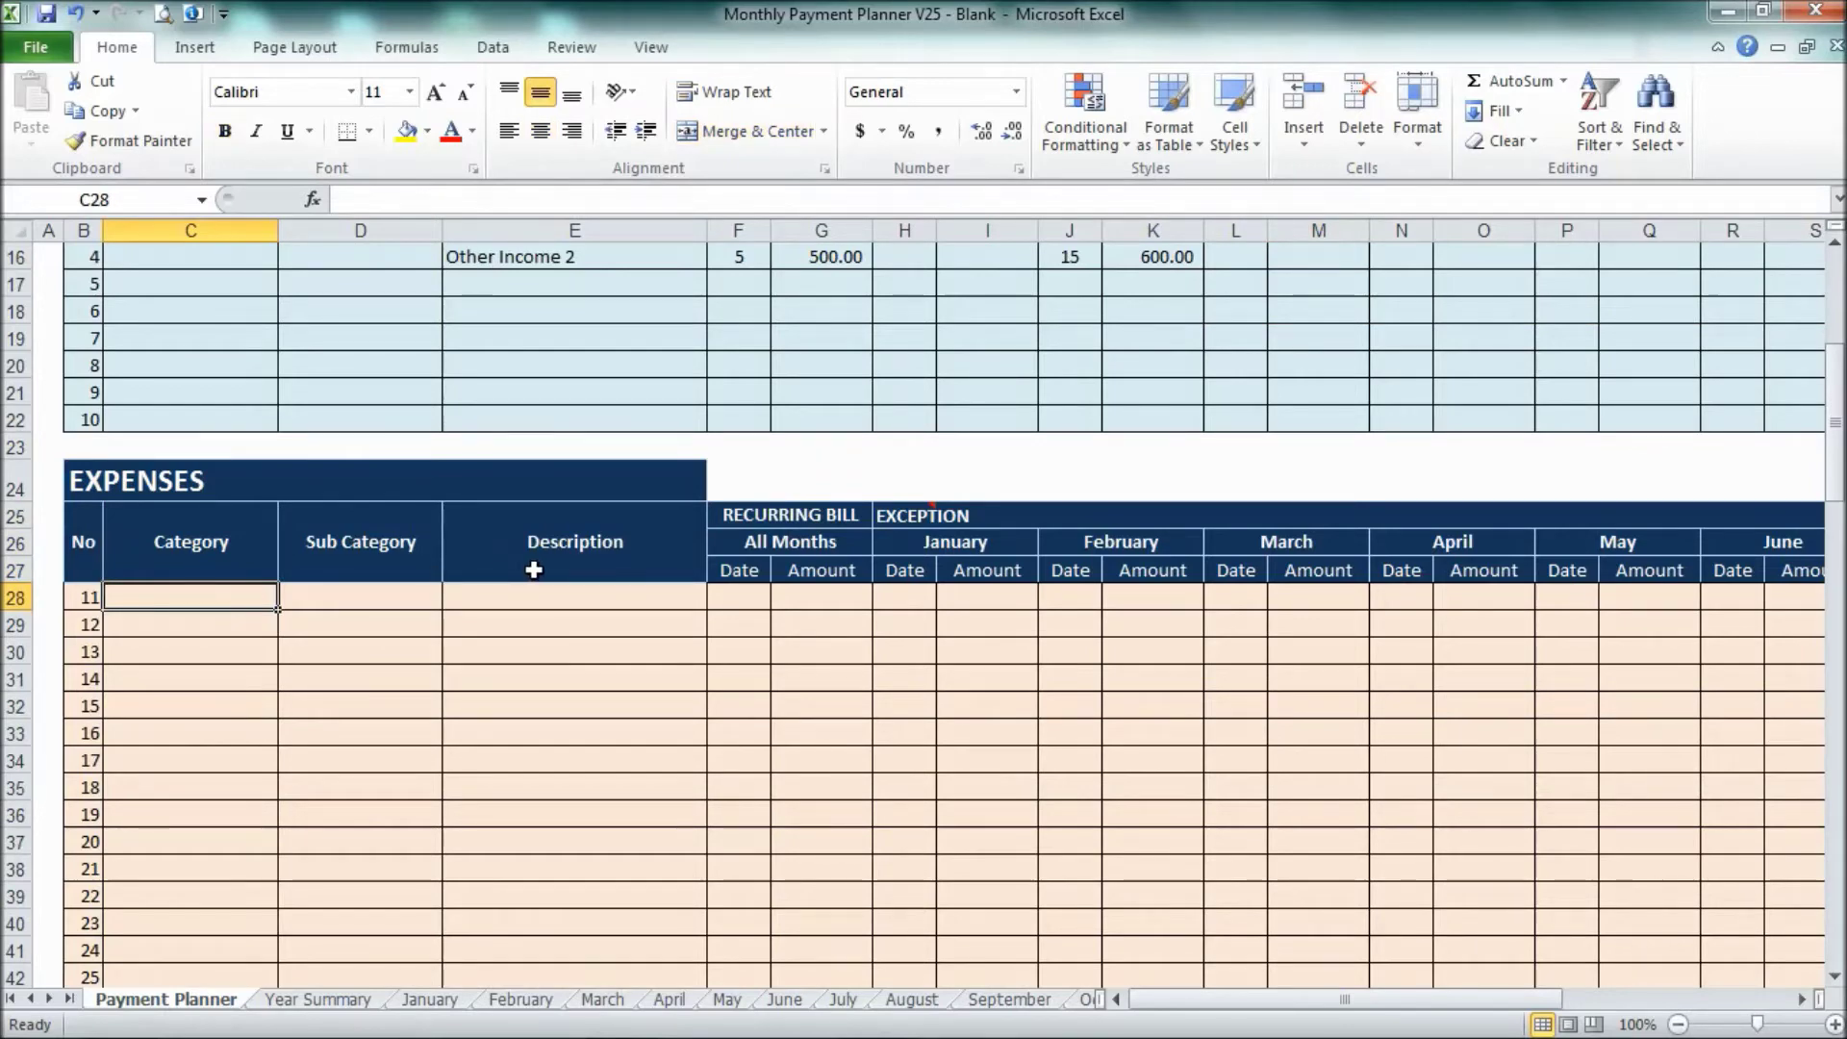
scroll(558, 543, "up", 3)
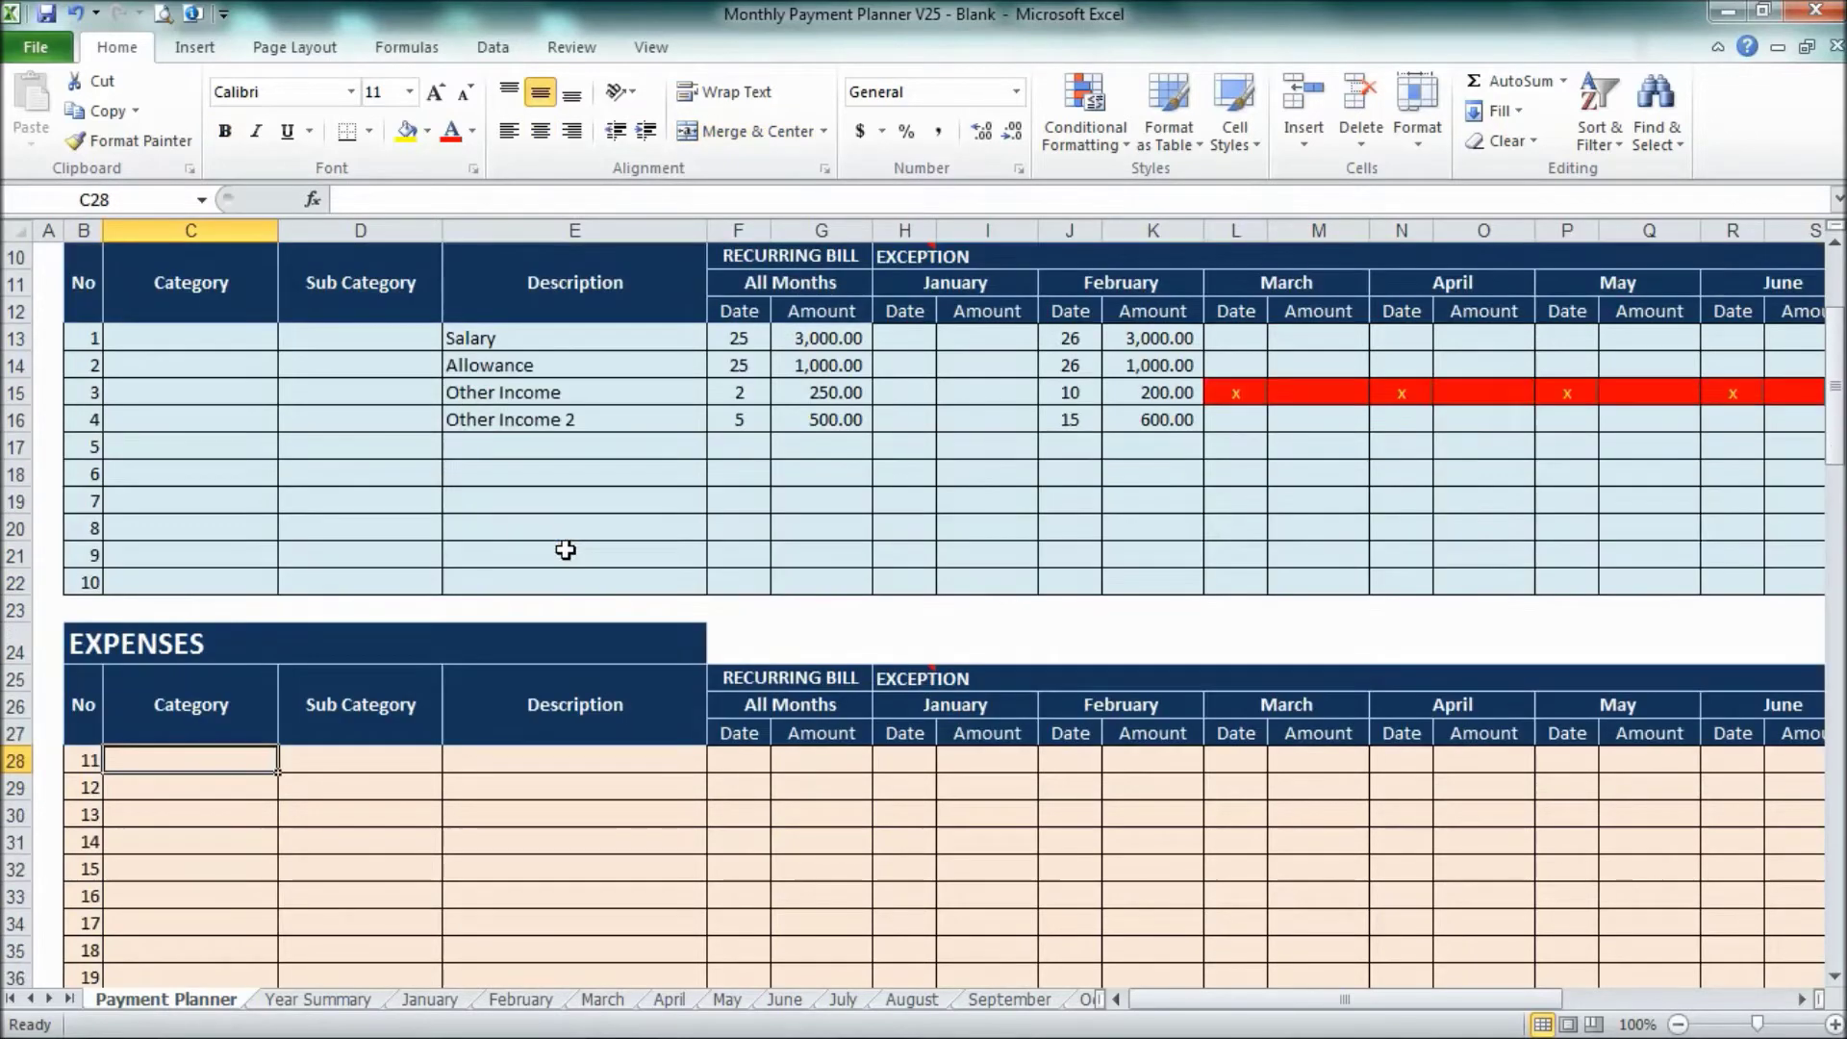
scroll(564, 546, "up", 2)
scroll(558, 558, "down", 4)
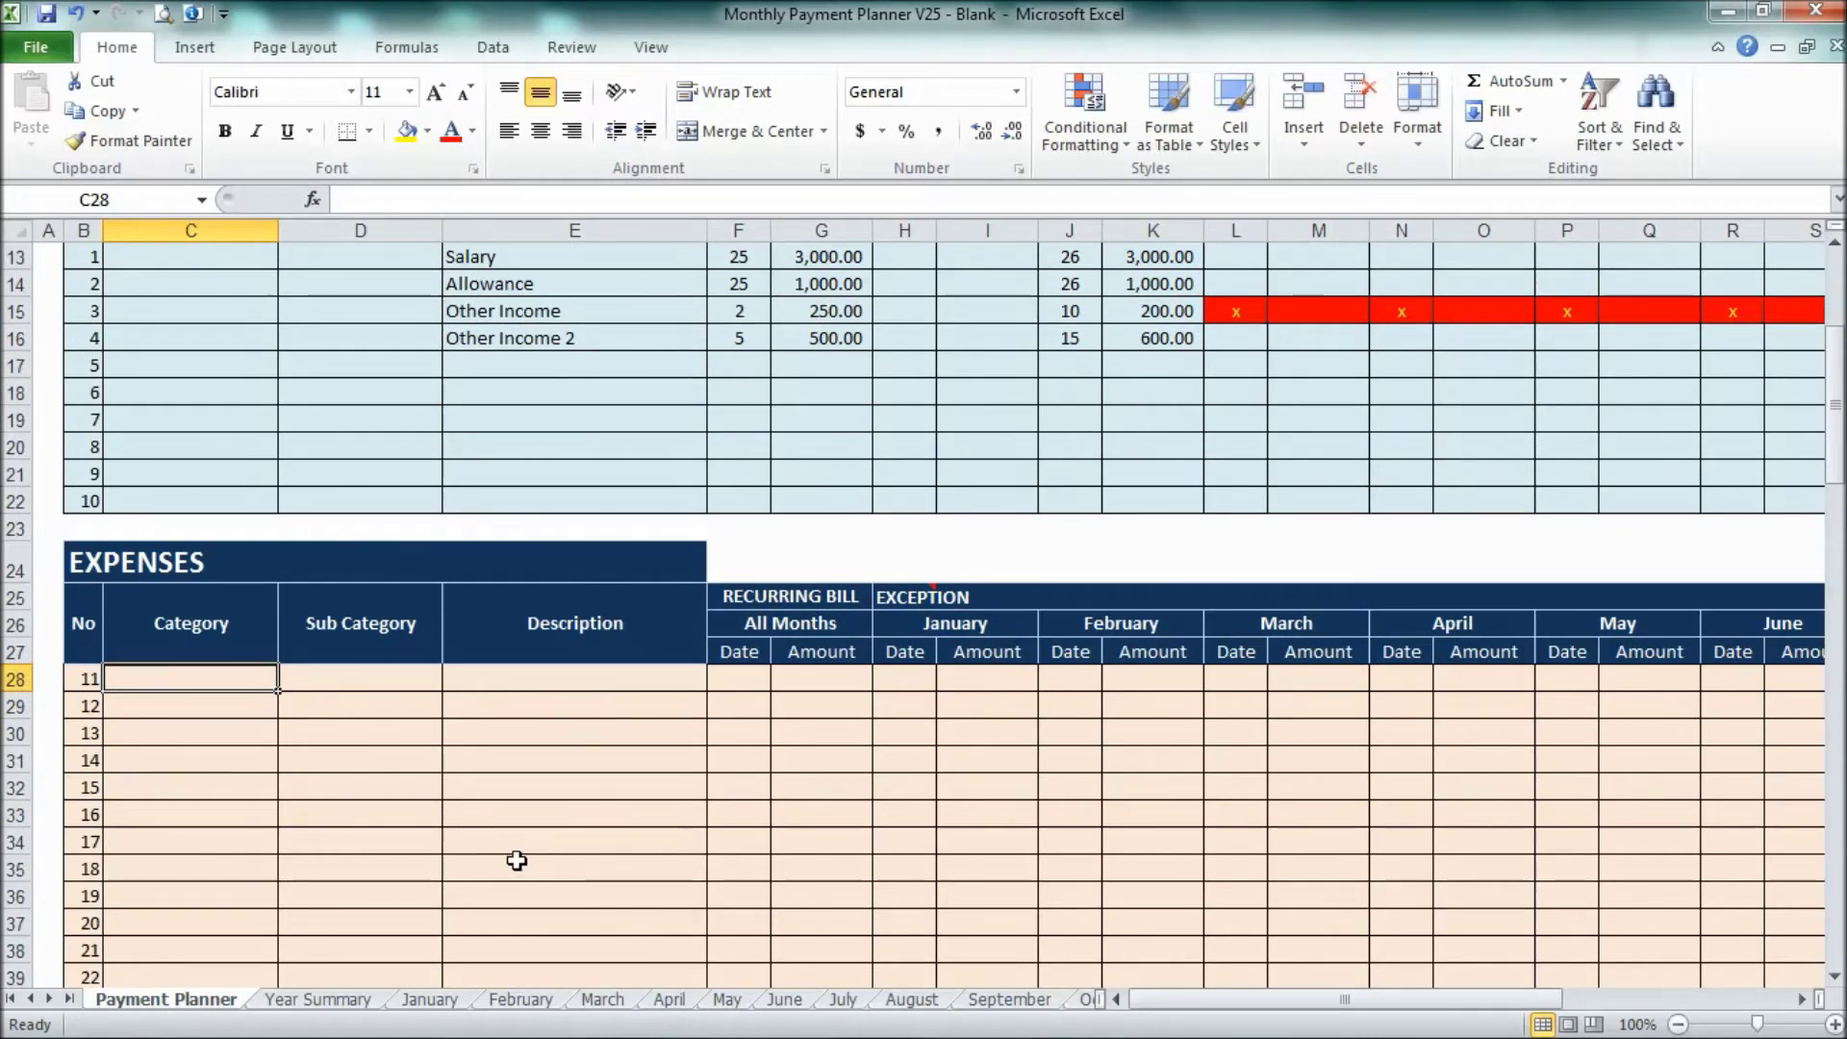
Switch to the Monthly Payment Planner V25 - with Samples workbook and copy its sample expense rows from Category through recurring Amount
mouse_move(324, 1025)
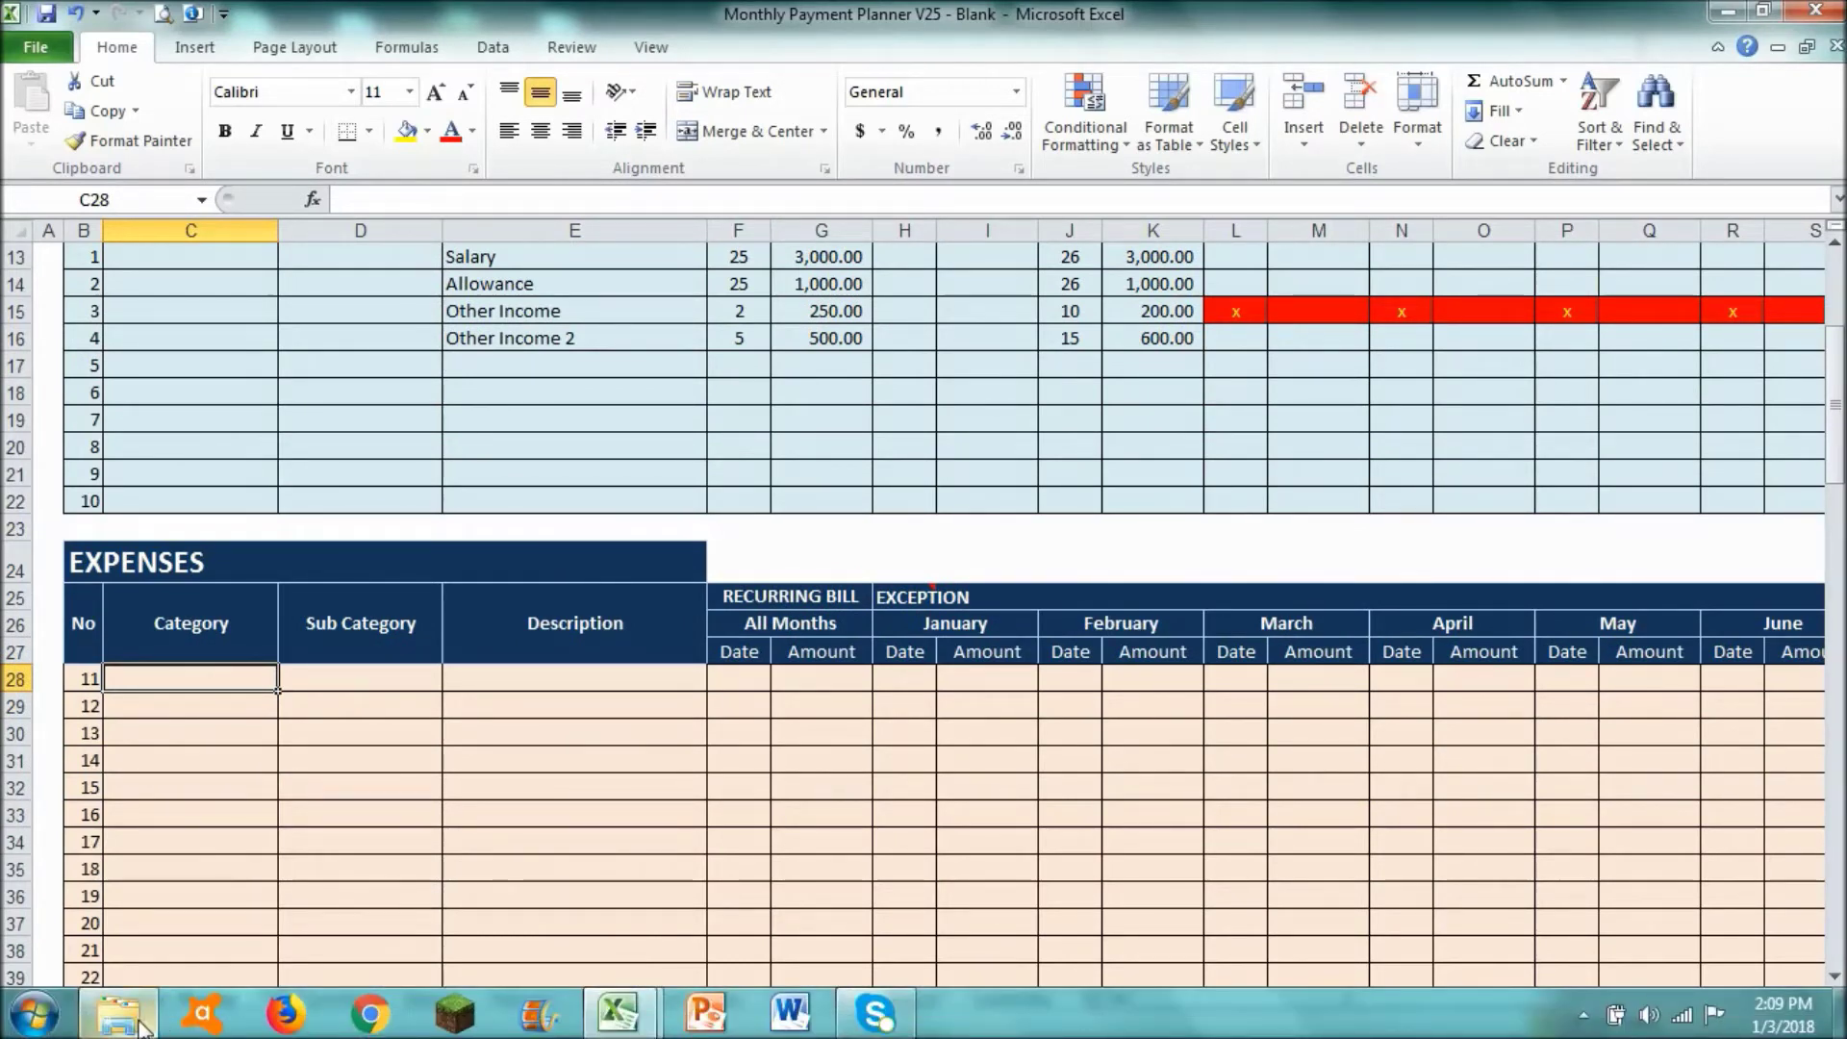
mouse_move(617, 1014)
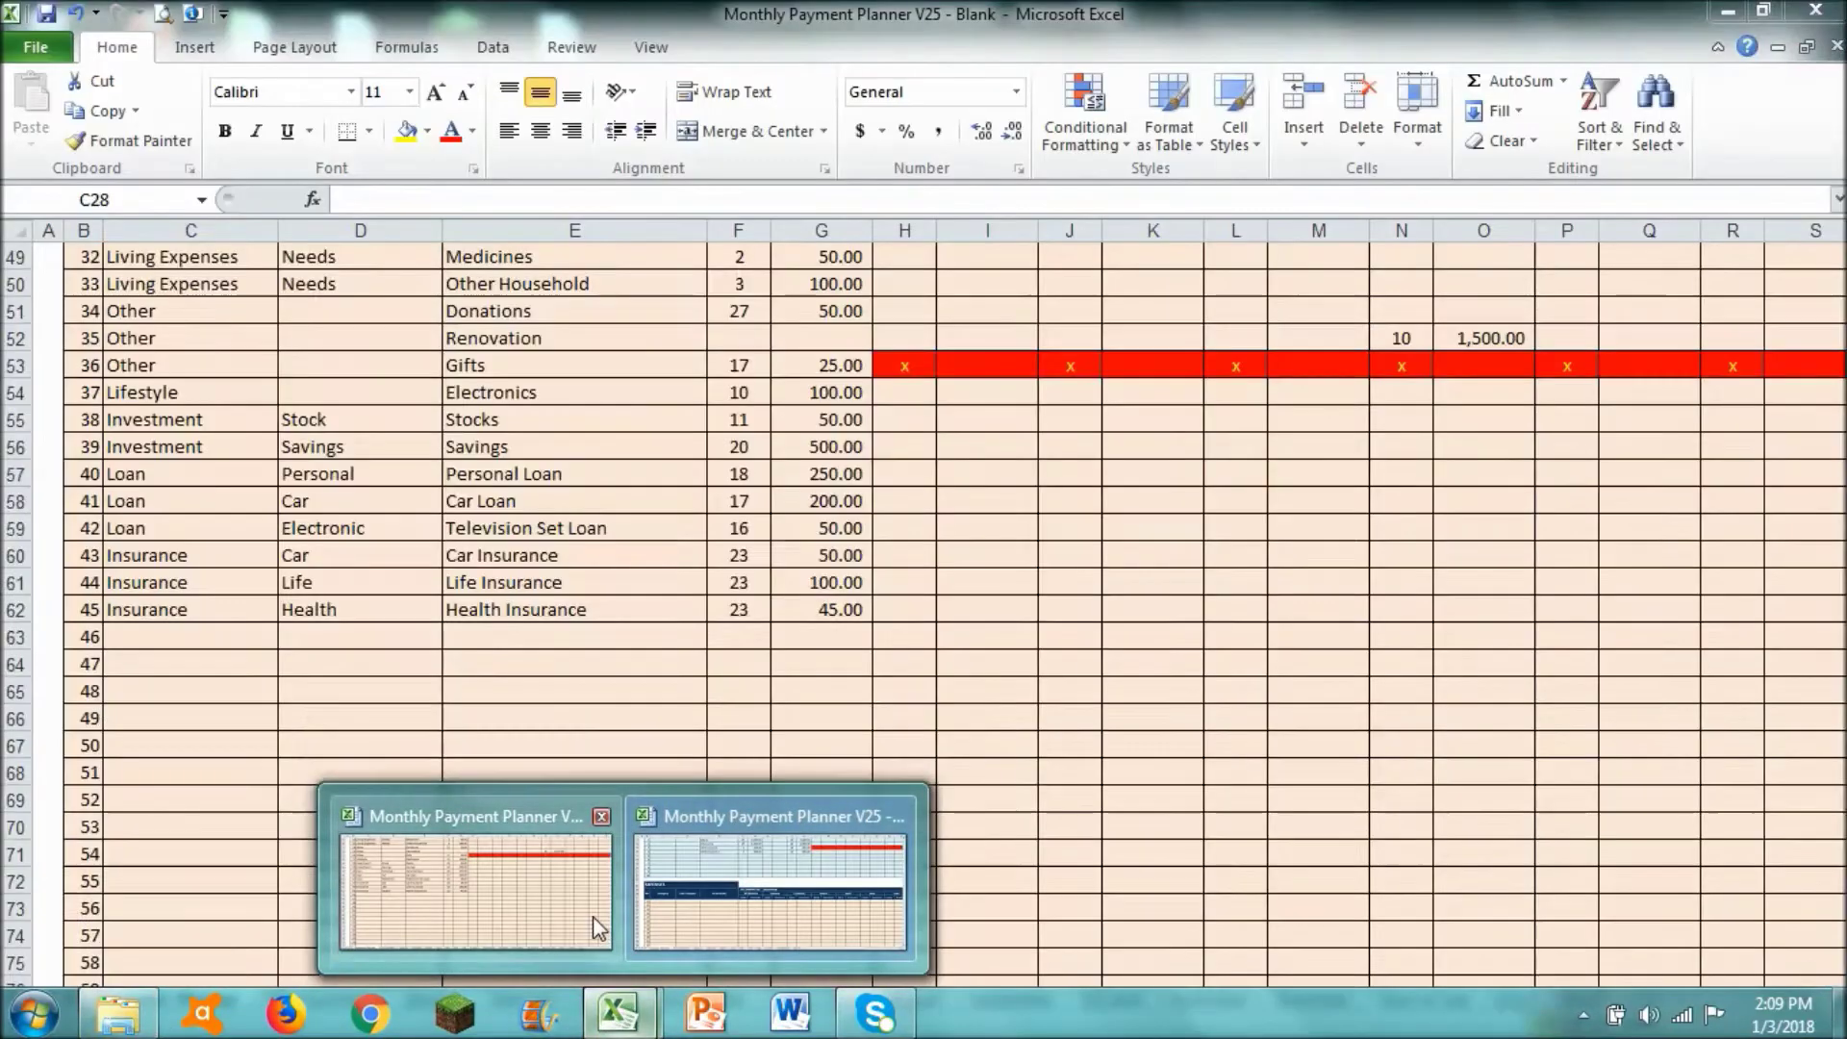
left_click(594, 912)
scroll(765, 616, "up", 11)
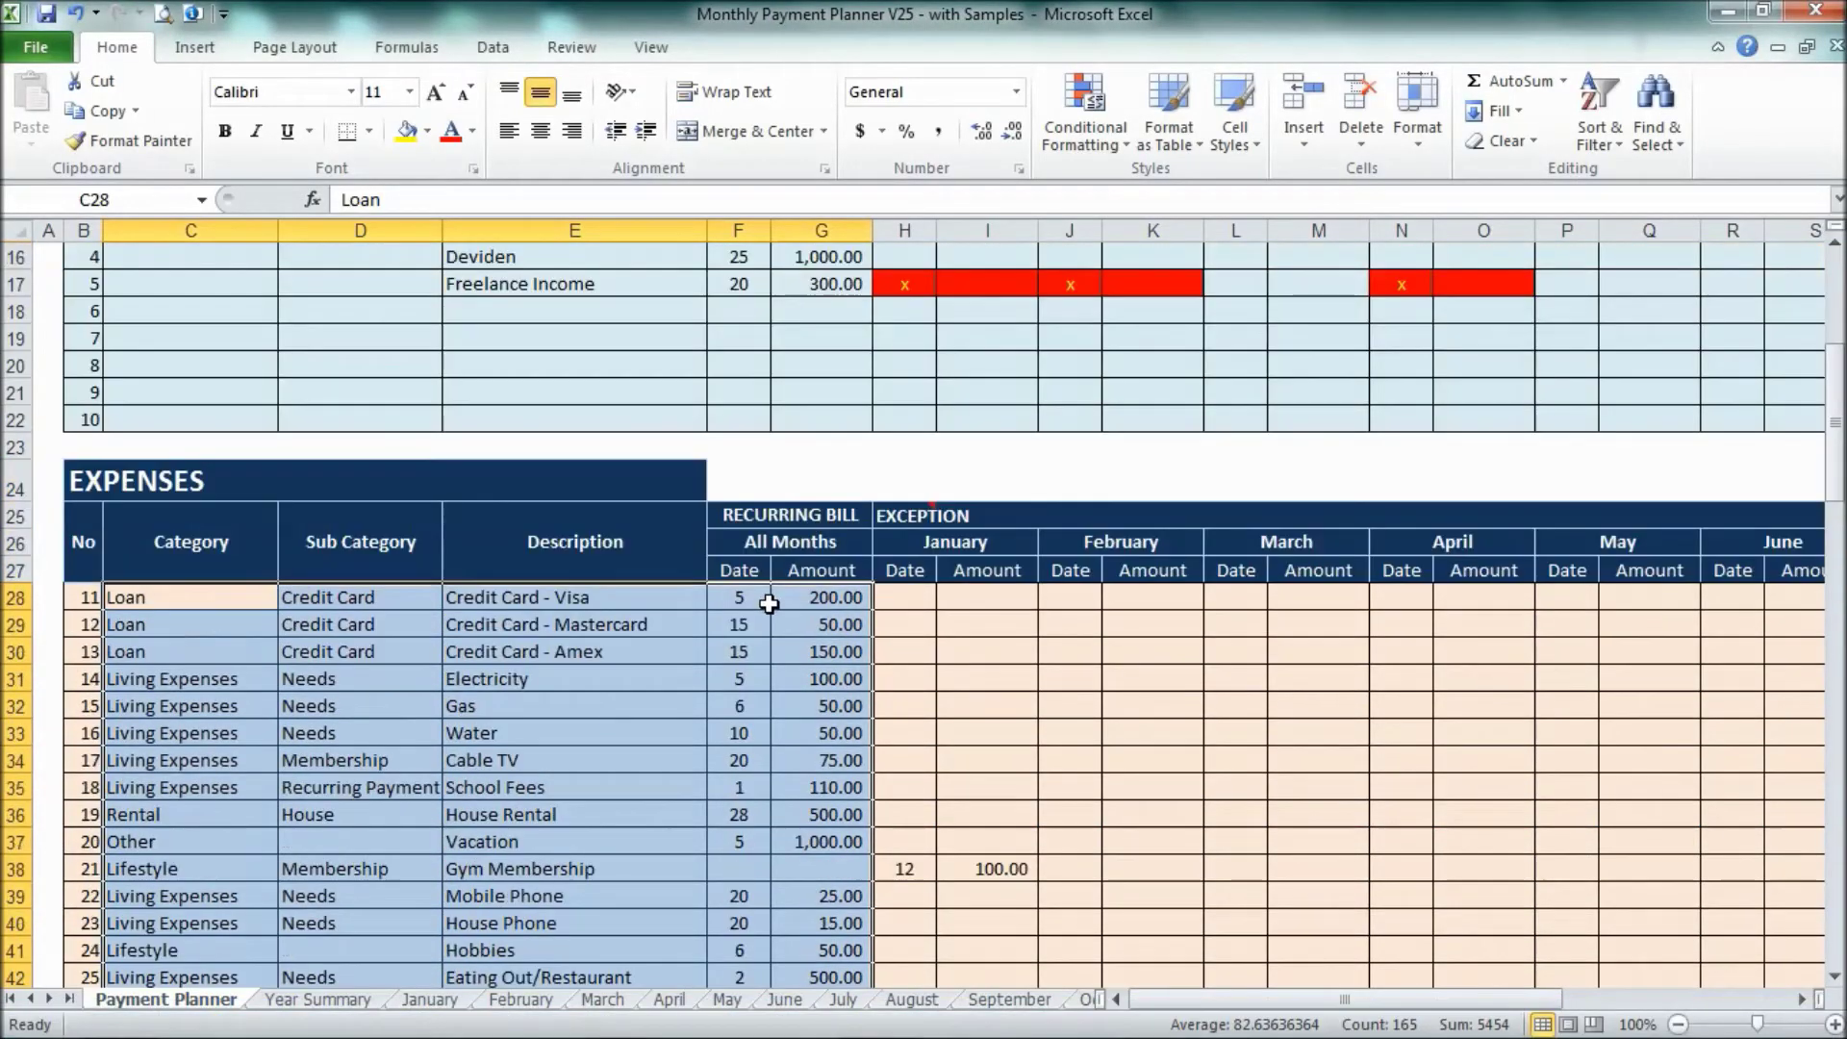
key("ctrl+c")
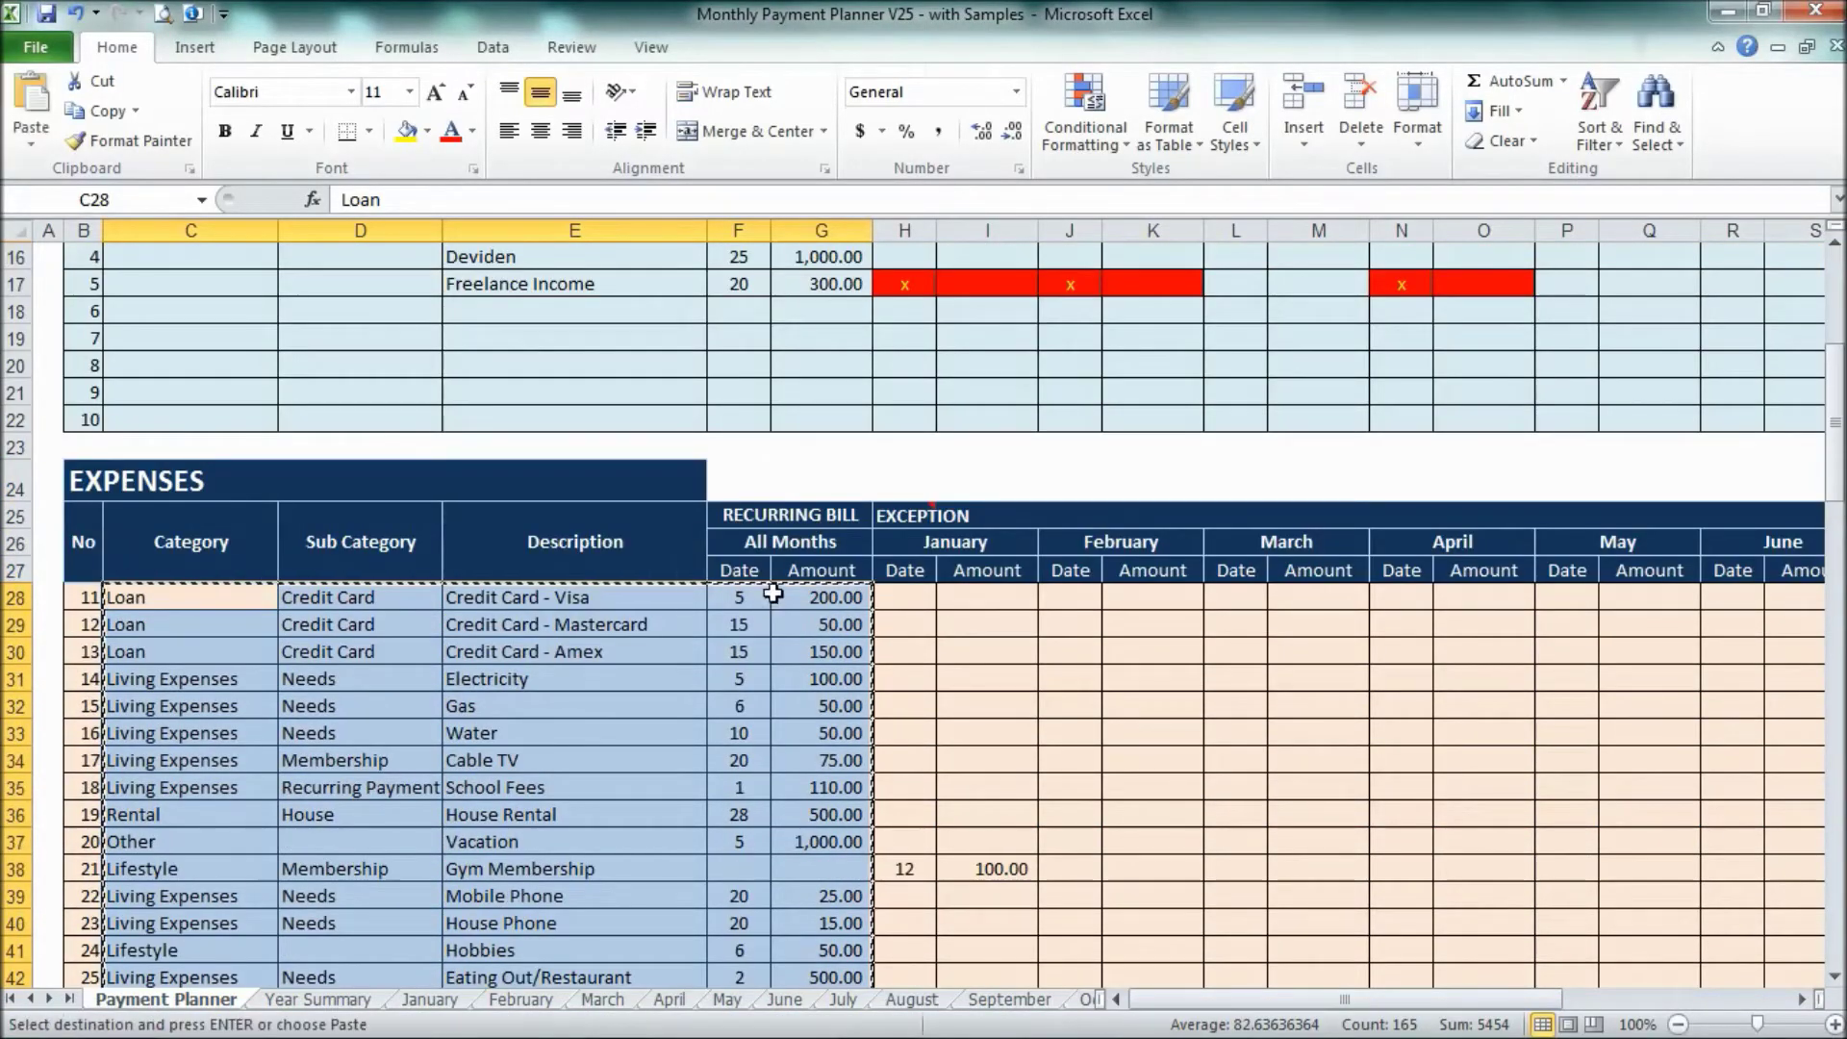
Paste the copied sample expenses into the Expenses table of the Blank workbook, starting at the first Category cell
left_click(618, 1014)
left_click(775, 887)
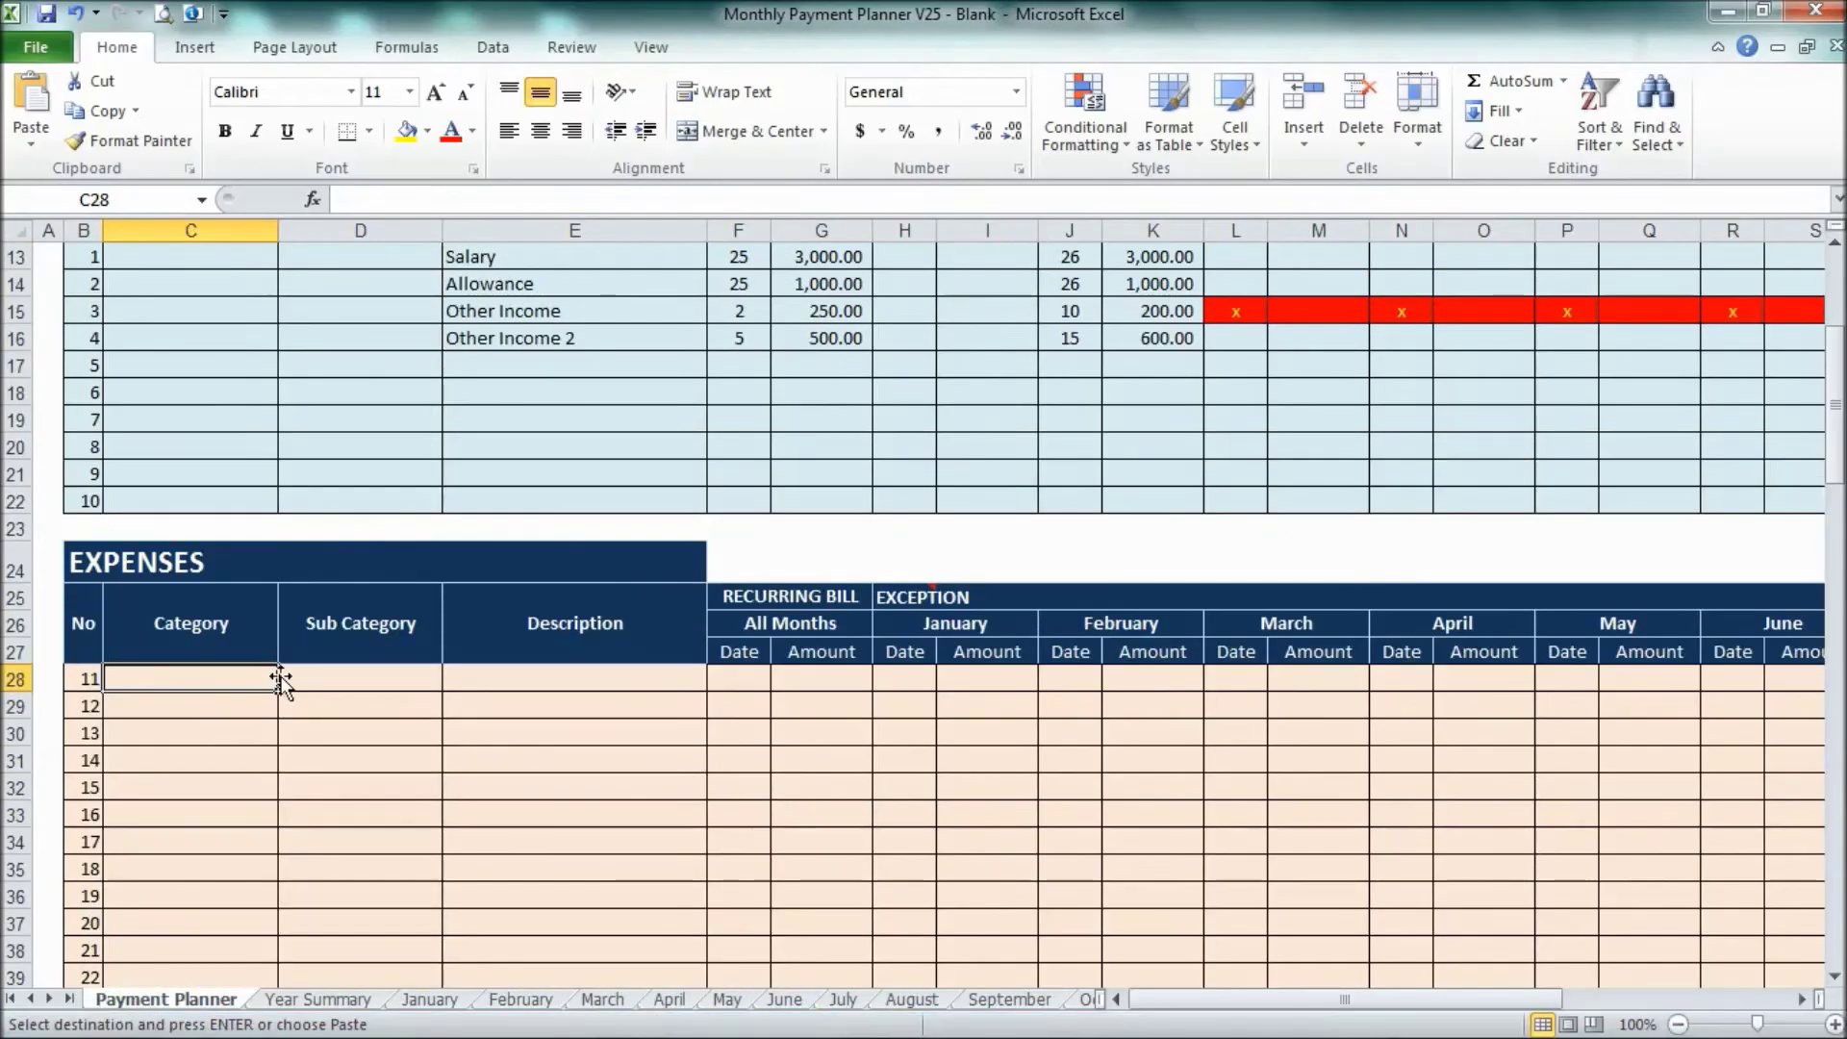
right_click(231, 685)
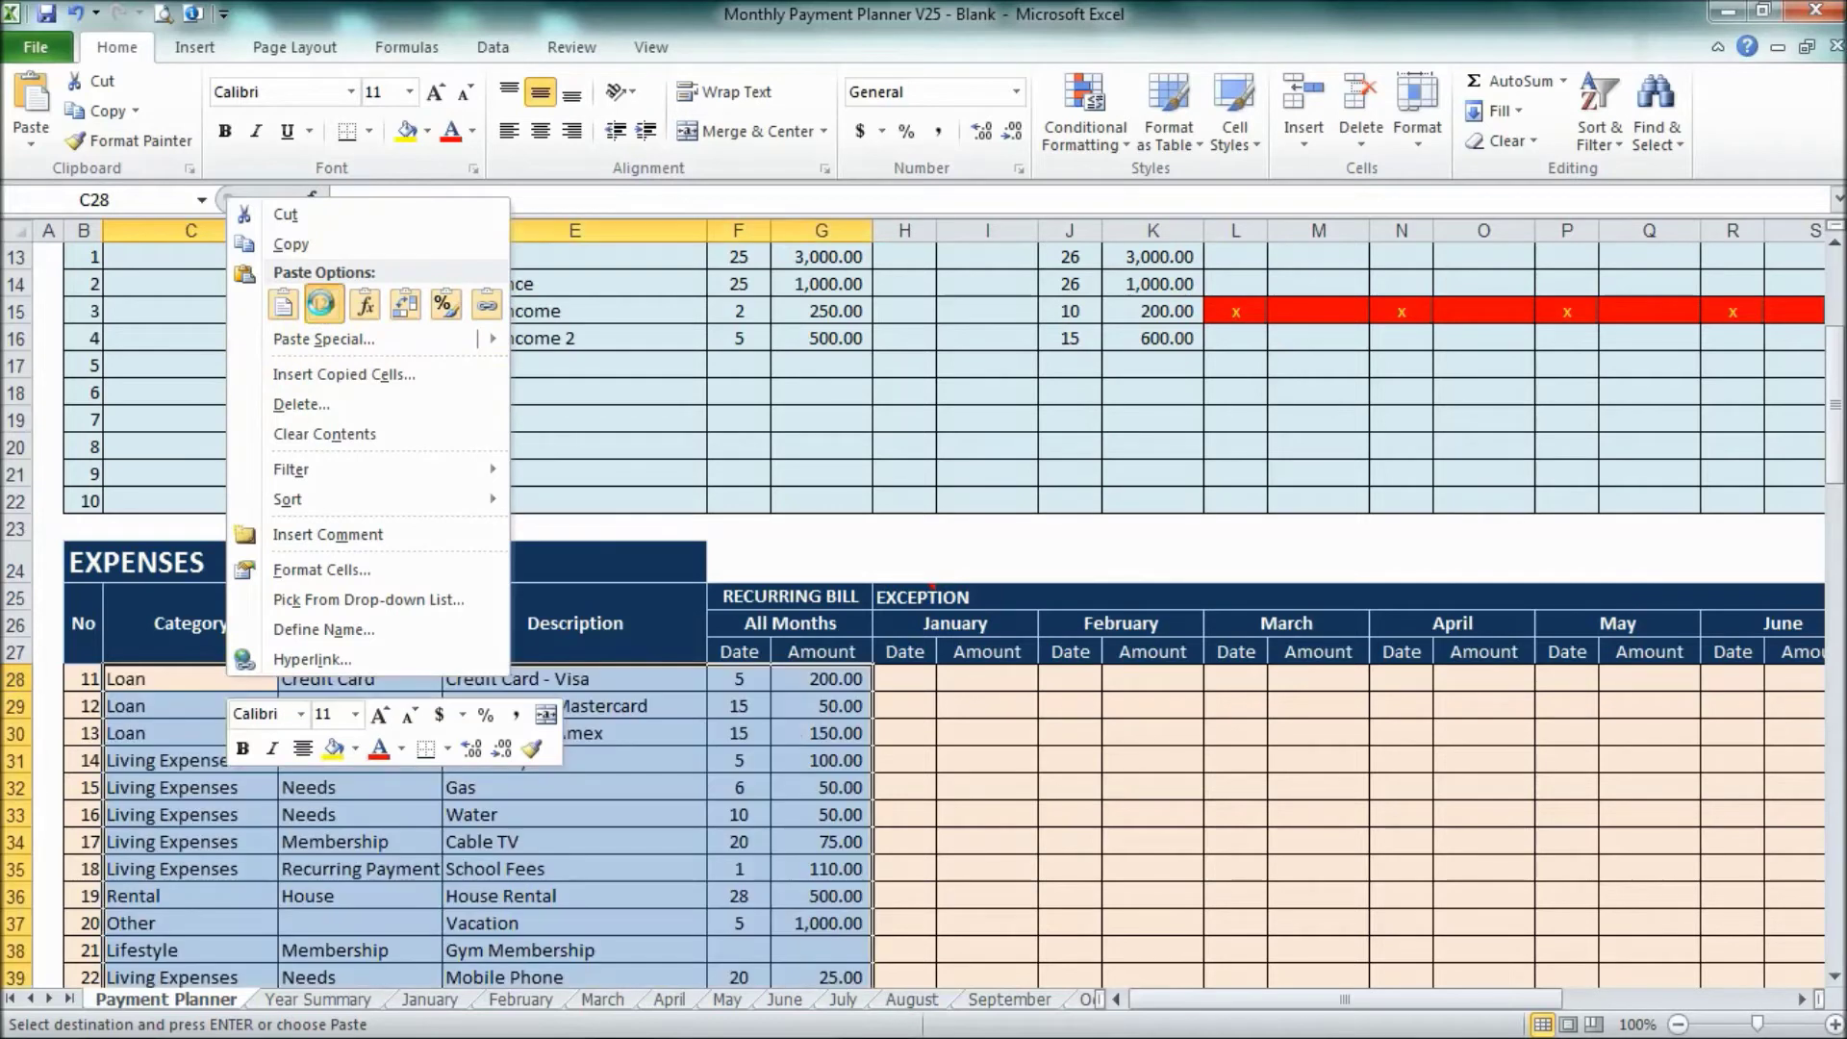
left_click(283, 305)
scroll(828, 750, "down", 3)
left_click(824, 707)
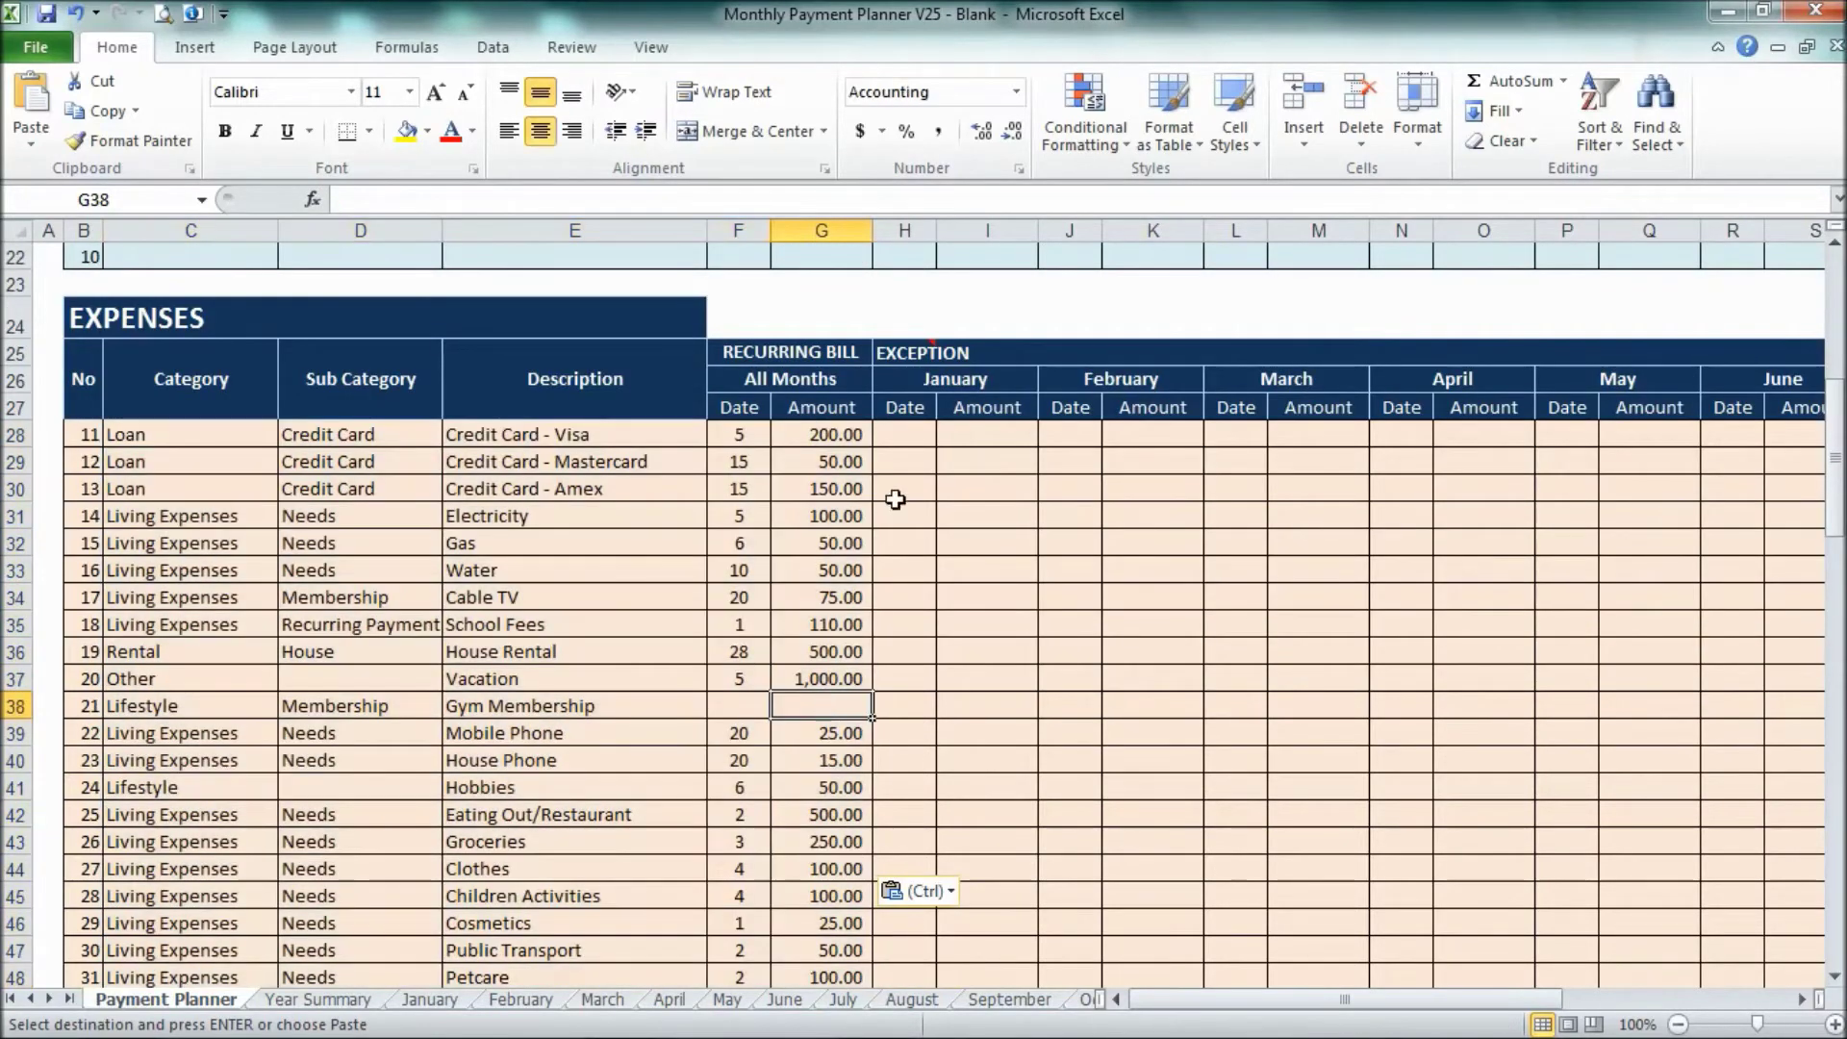
key("Up")
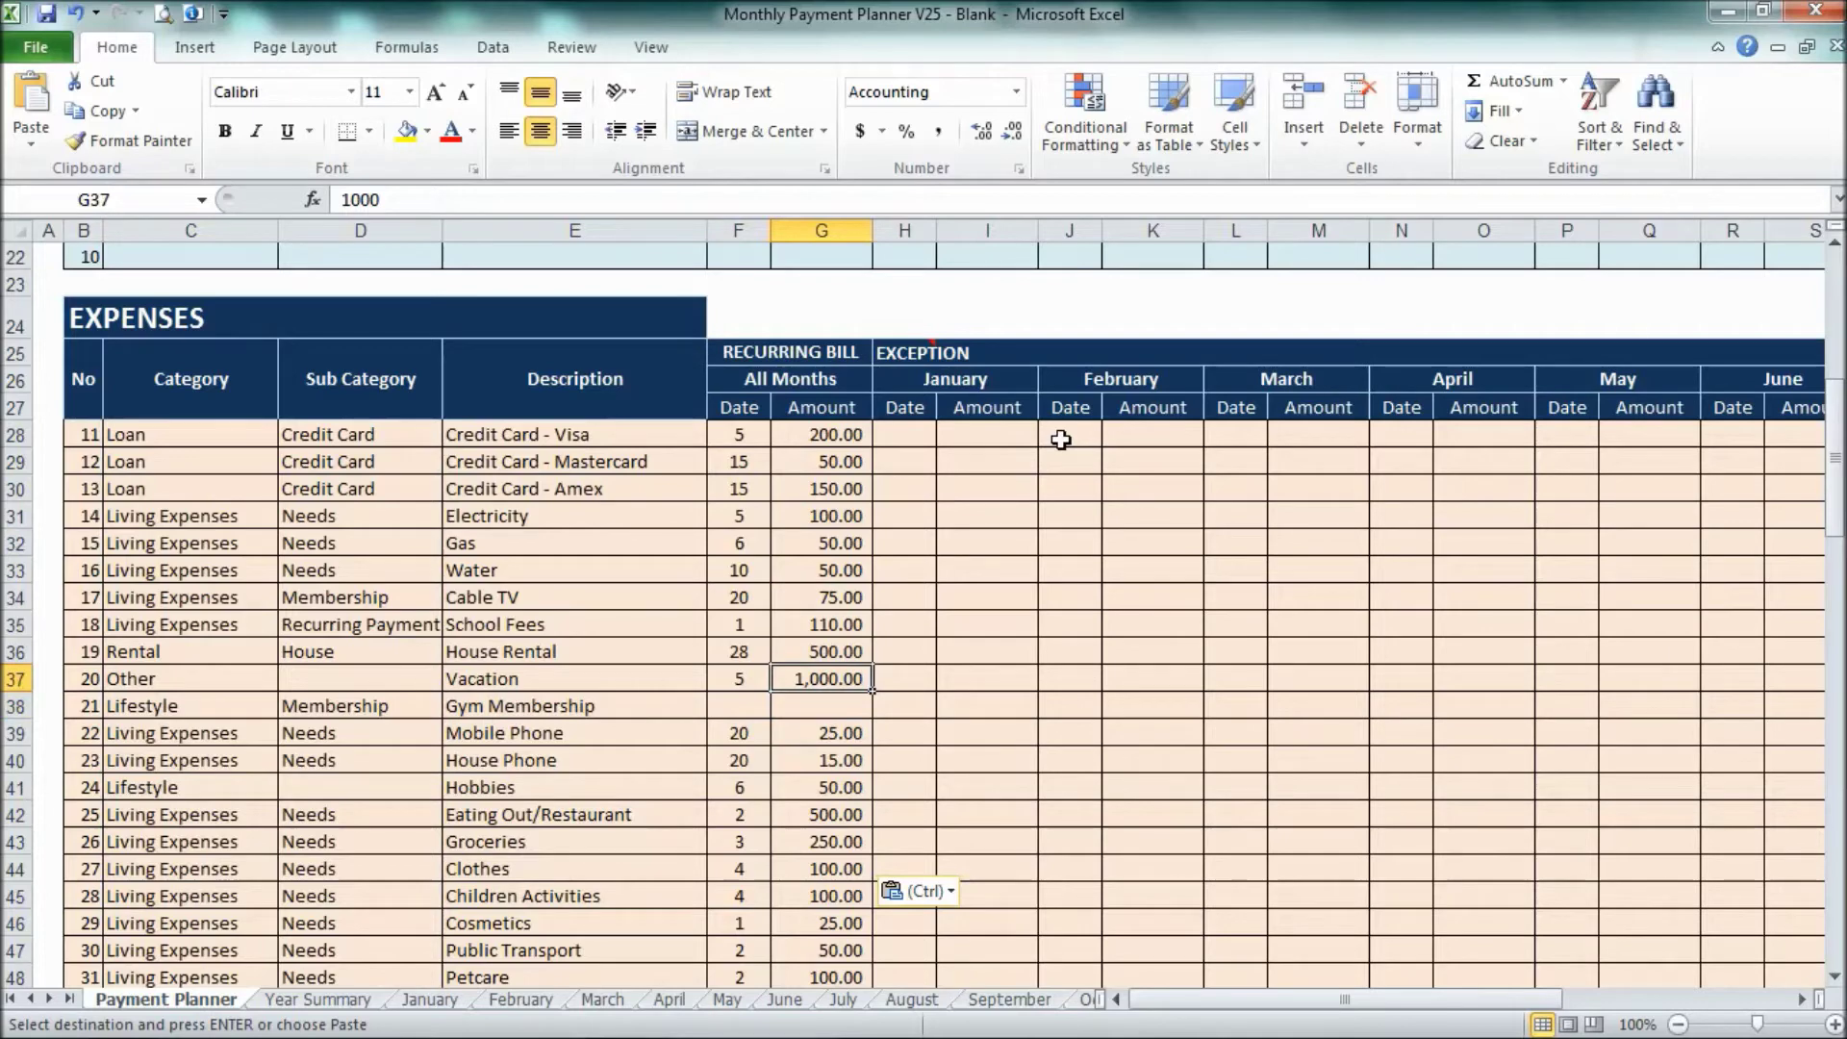
Check the effect of the pasted expenses on the monthly summary and on the January calendar and its totals
scroll(905, 476, "up", 6)
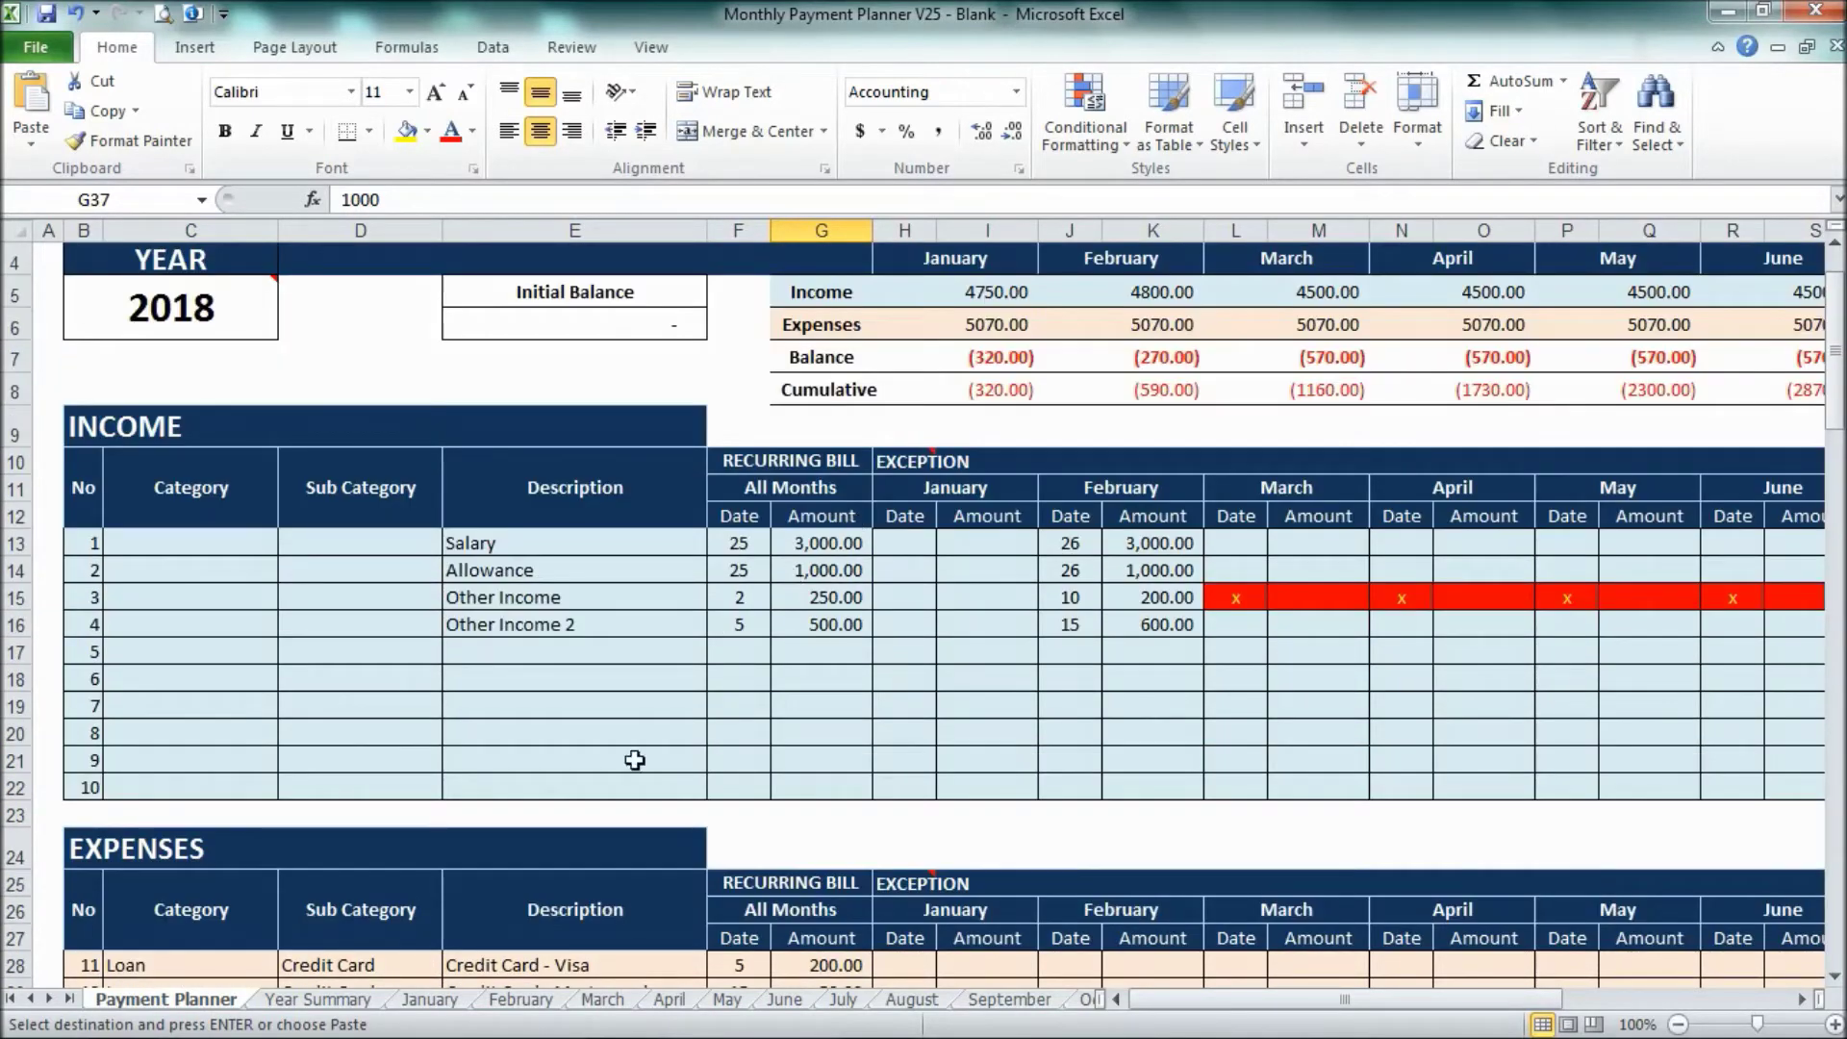
left_click(428, 1000)
scroll(780, 754, "down", 4)
scroll(780, 755, "up", 4)
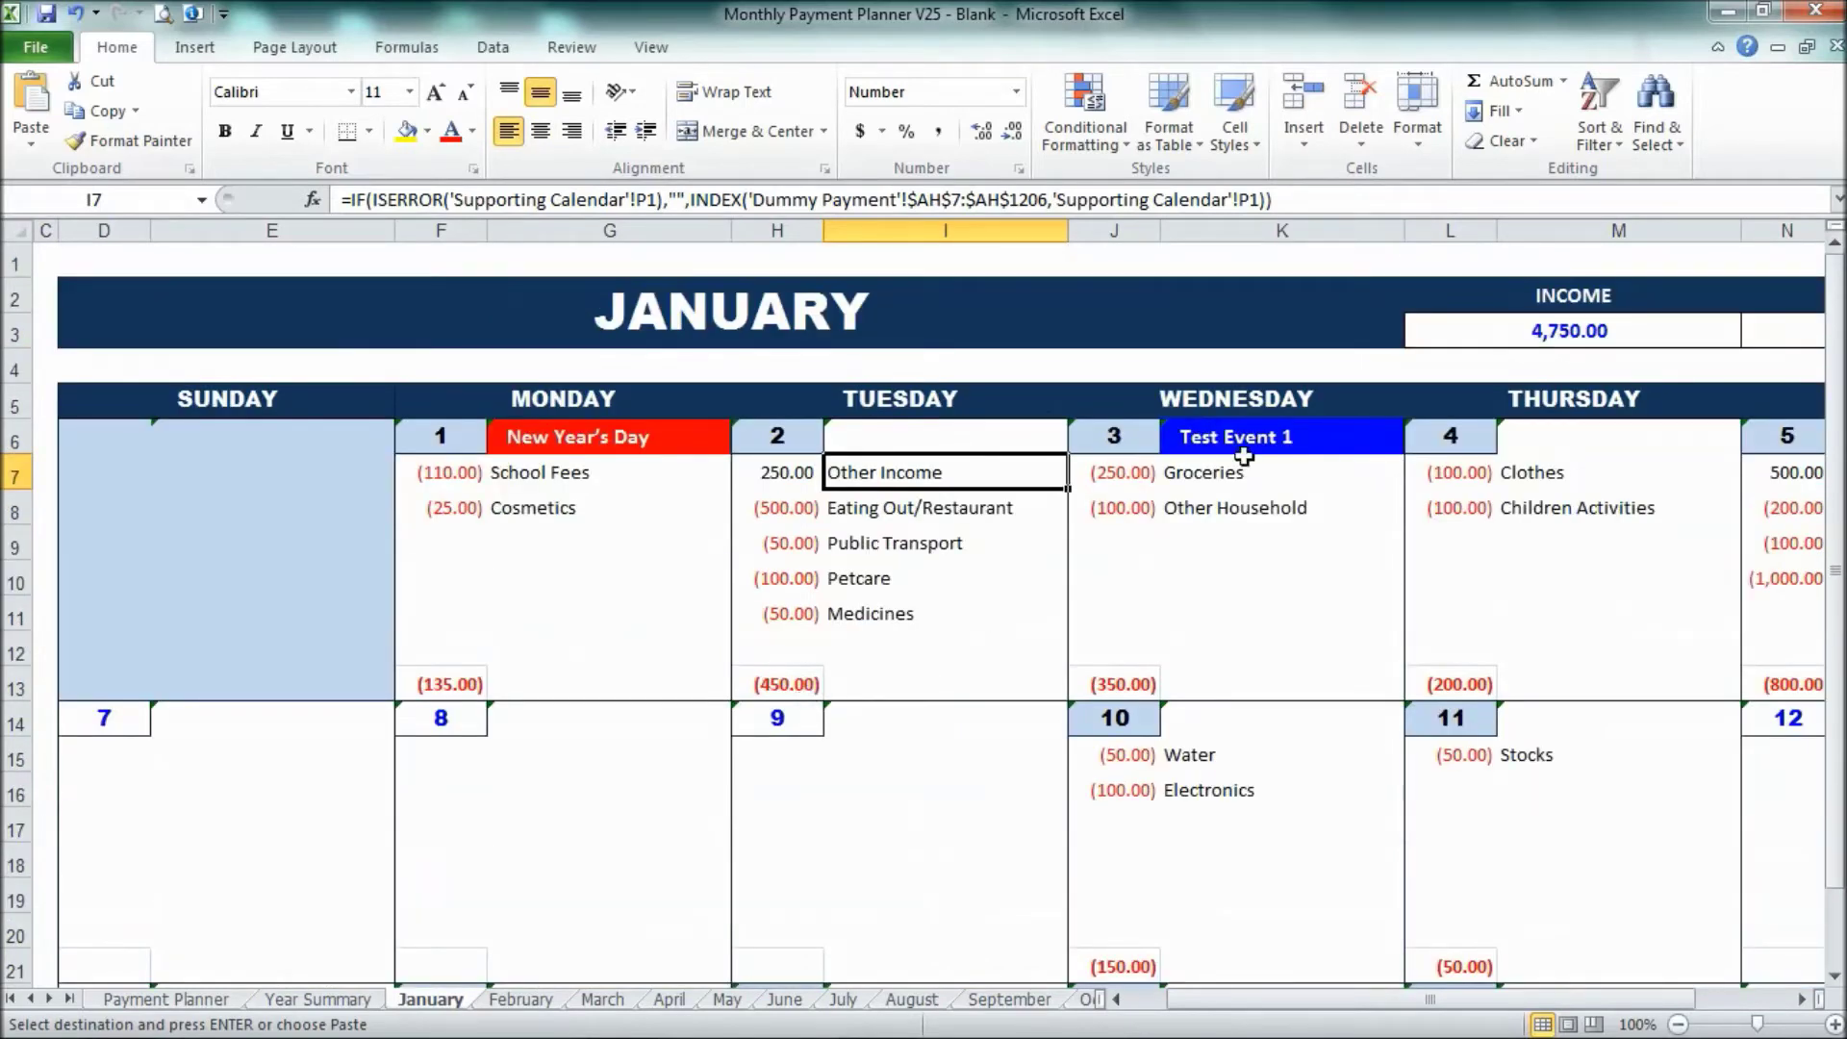
left_click_drag(1598, 1005, 1626, 1005)
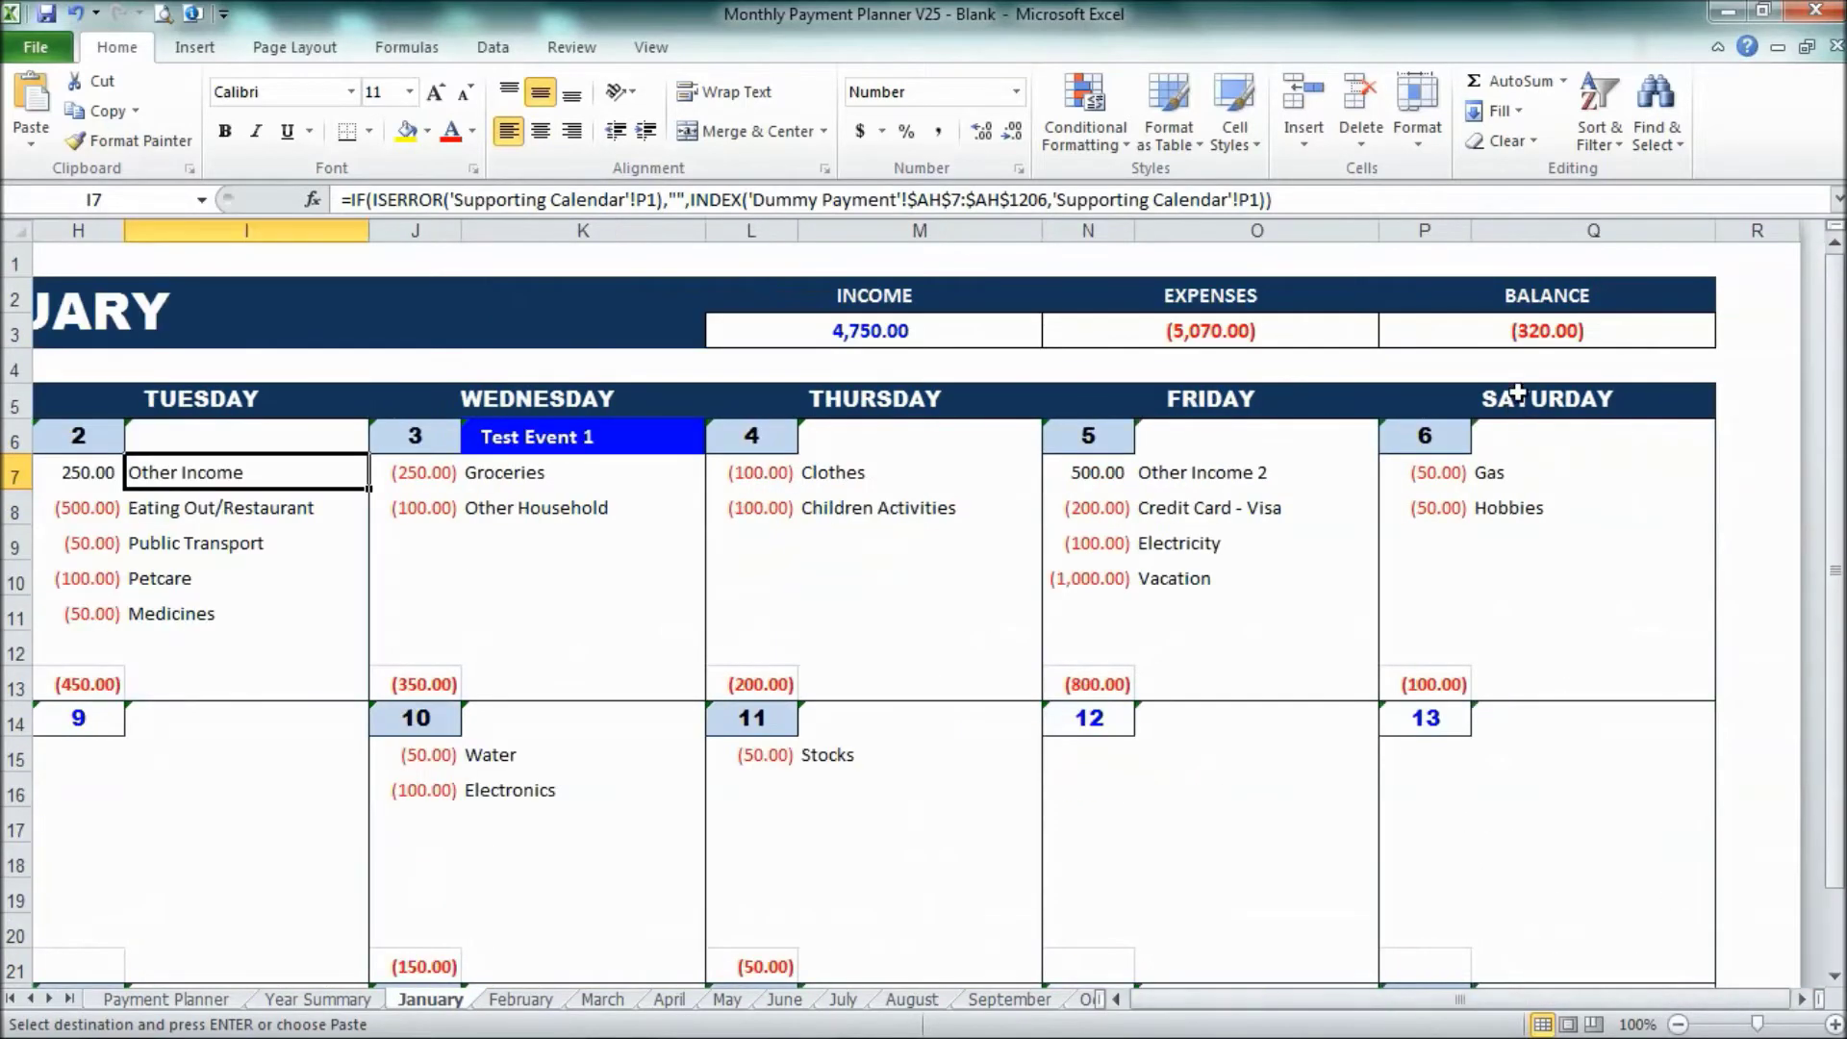
Examine the Year Summary payment calendar chart and the monthly balances for all twelve months
left_click(366, 1001)
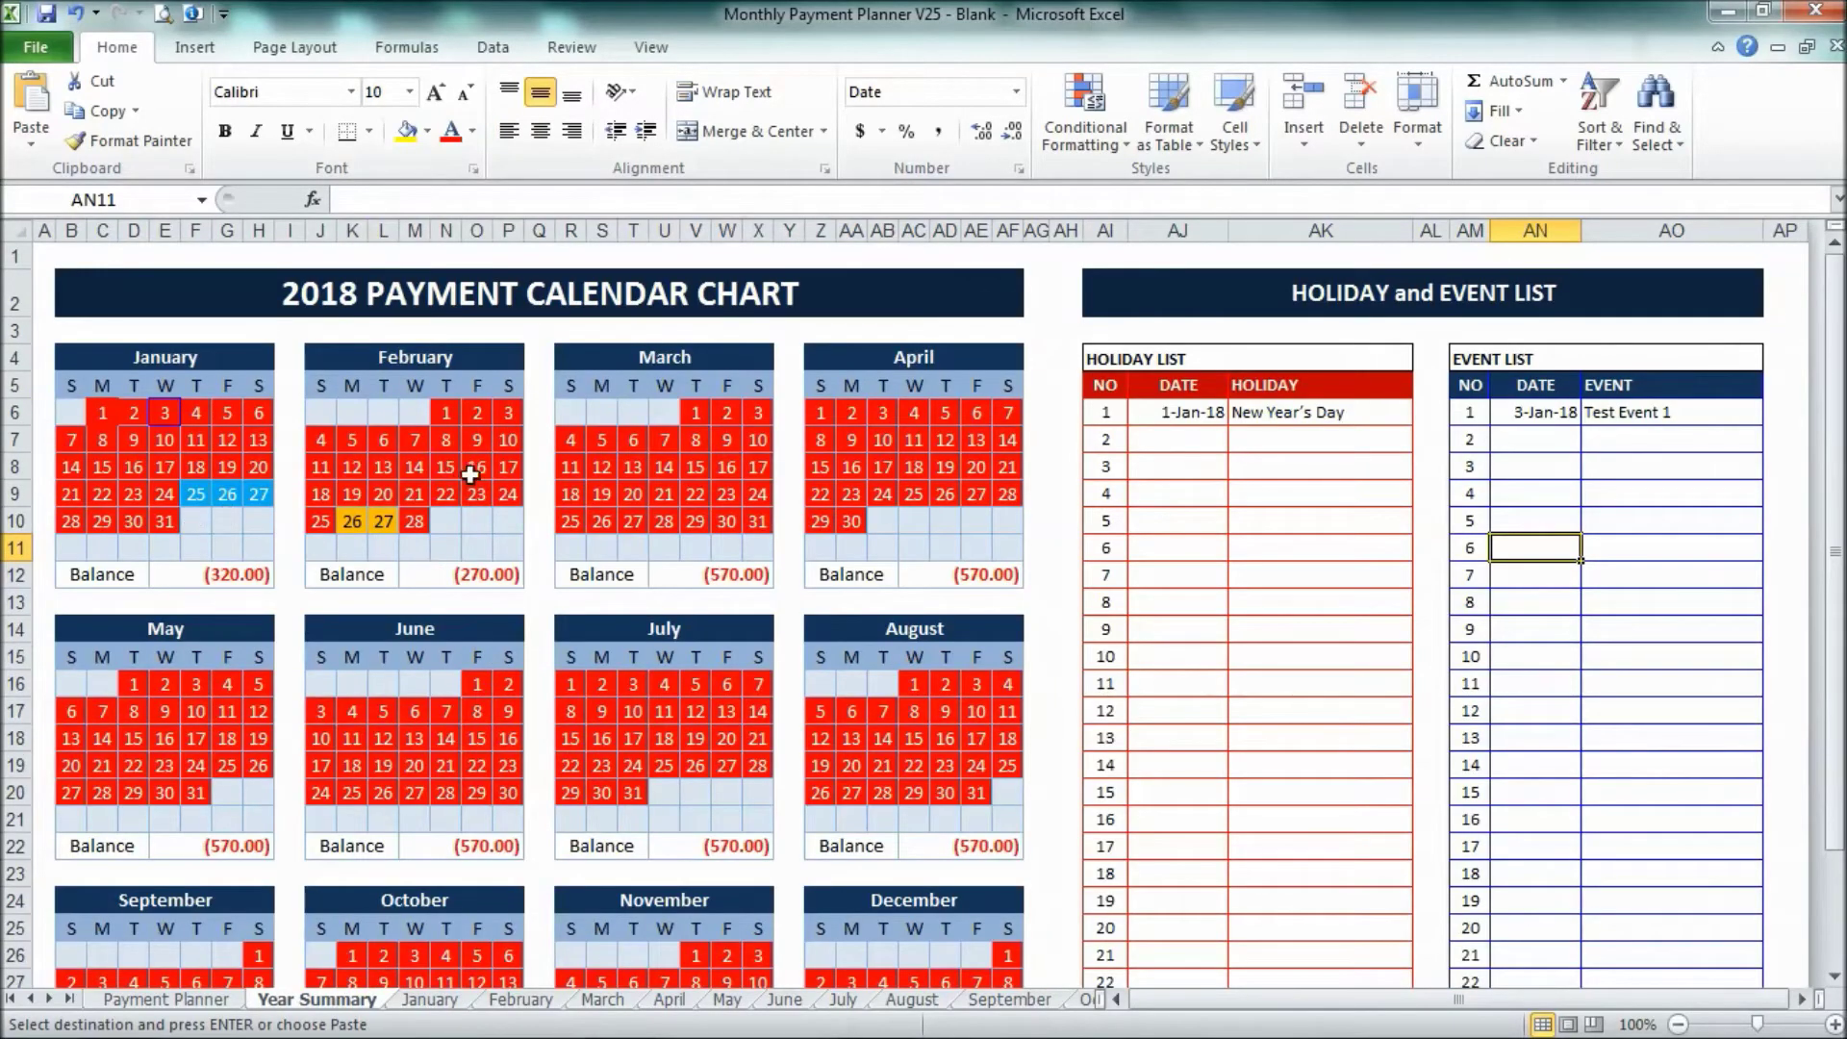
scroll(669, 544, "down", 6)
scroll(670, 548, "up", 5)
scroll(670, 548, "up", 1)
Return to the Payment Planner sheet and compare the January and February cumulative balances in the summary
left_click(161, 1002)
left_click(895, 597)
scroll(919, 553, "up", 1)
left_click(1002, 494)
left_click(1154, 488)
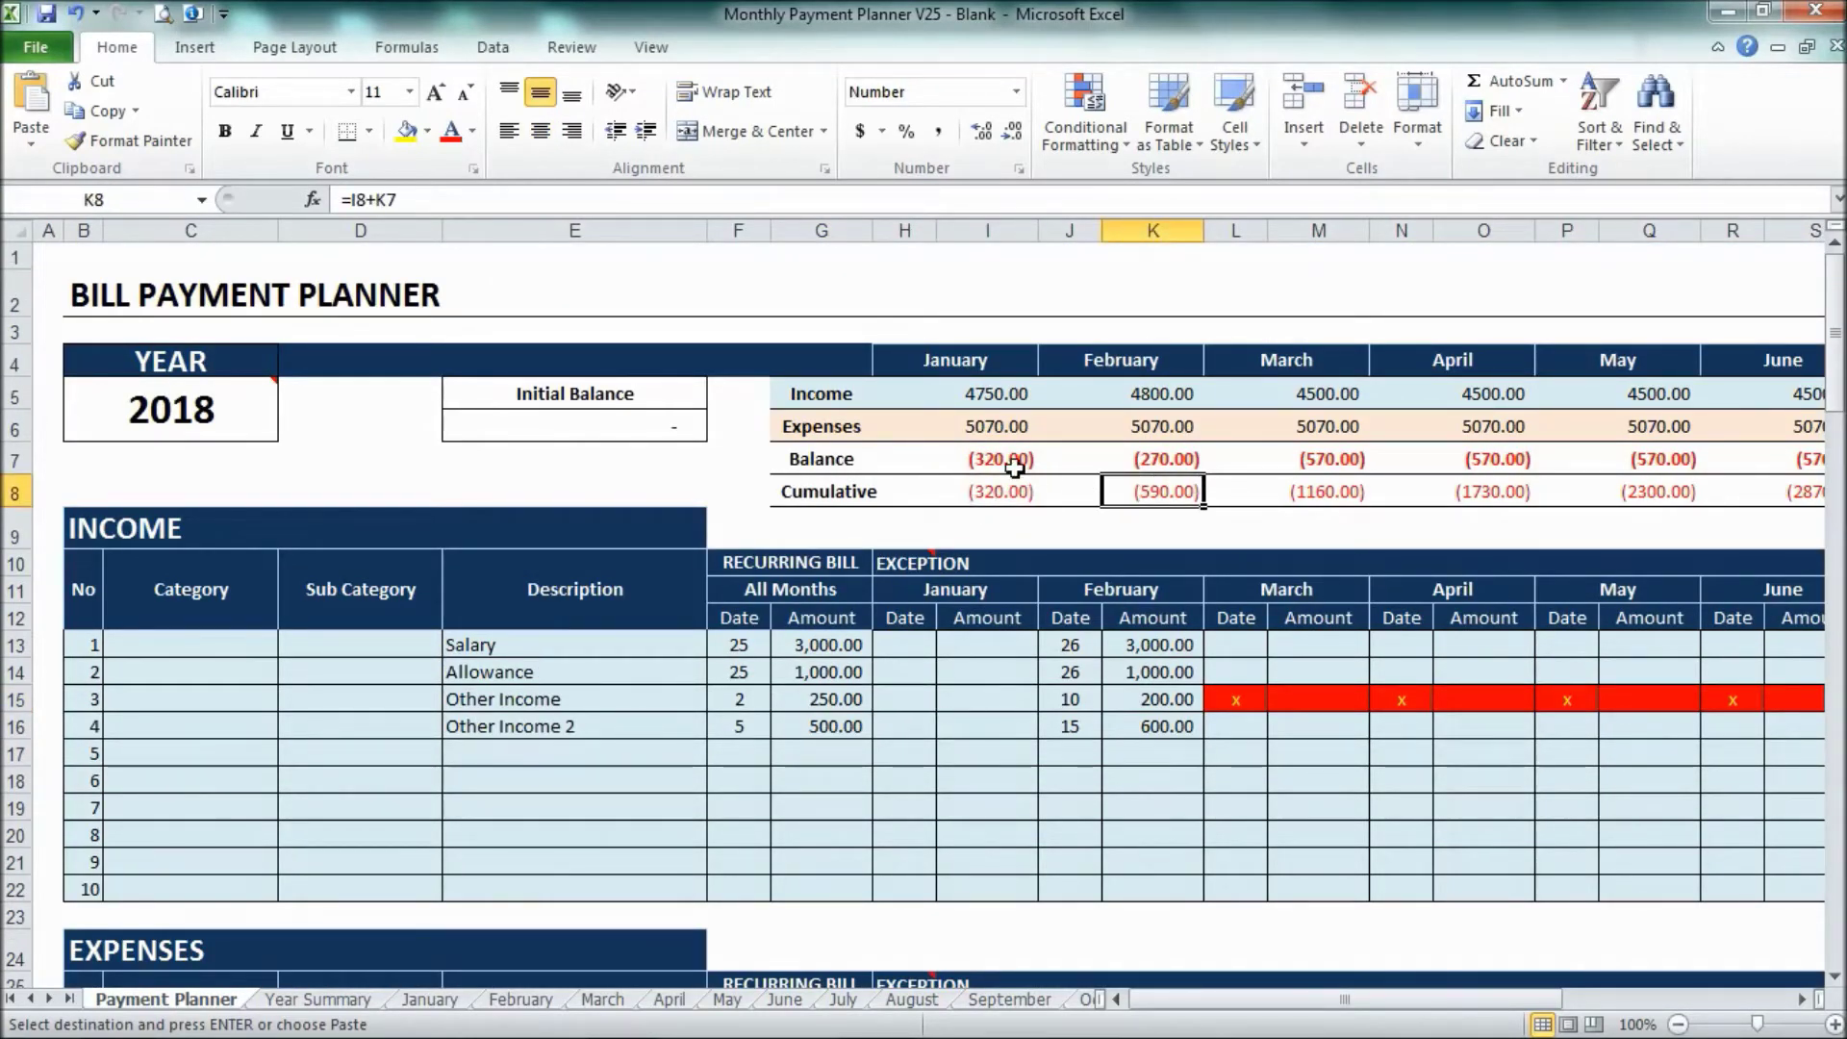
left_click(1058, 493)
left_click(1152, 499)
Set the recurring amount of the Vacation expense to 2000
scroll(967, 644, "down", 5)
scroll(978, 644, "down", 2)
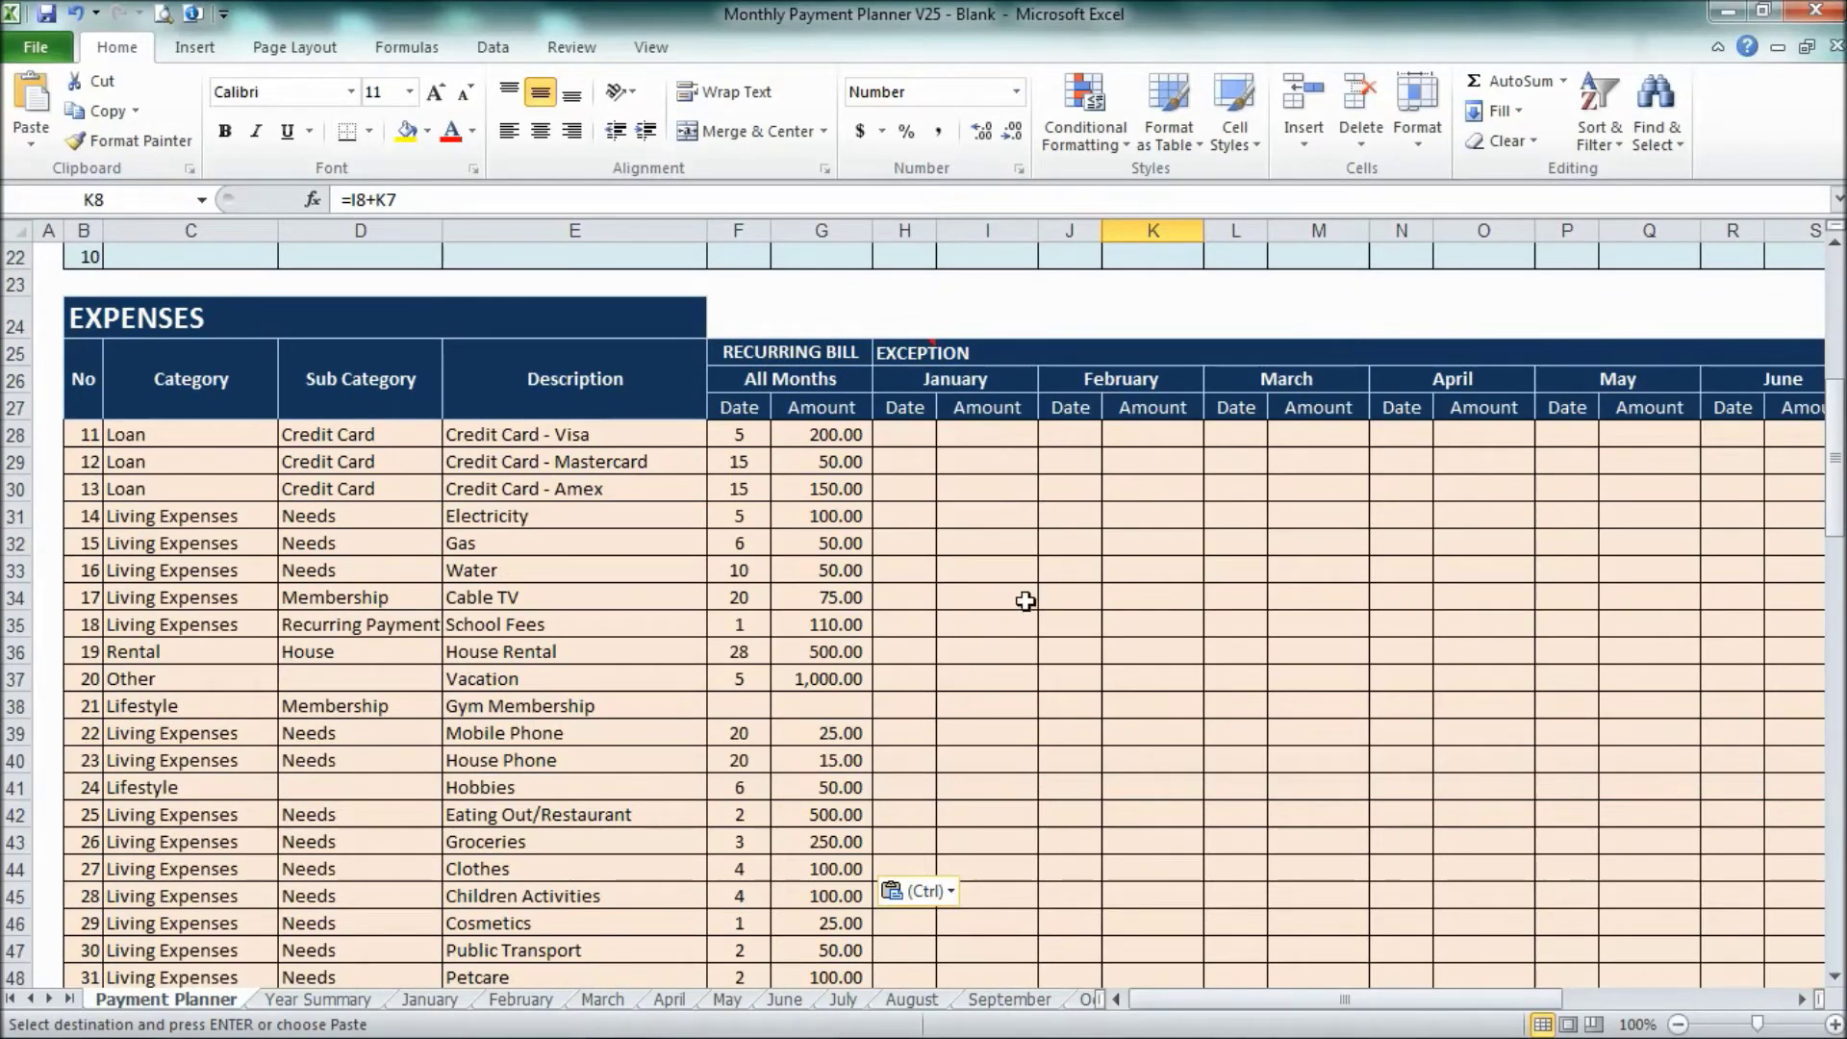
left_click(844, 674)
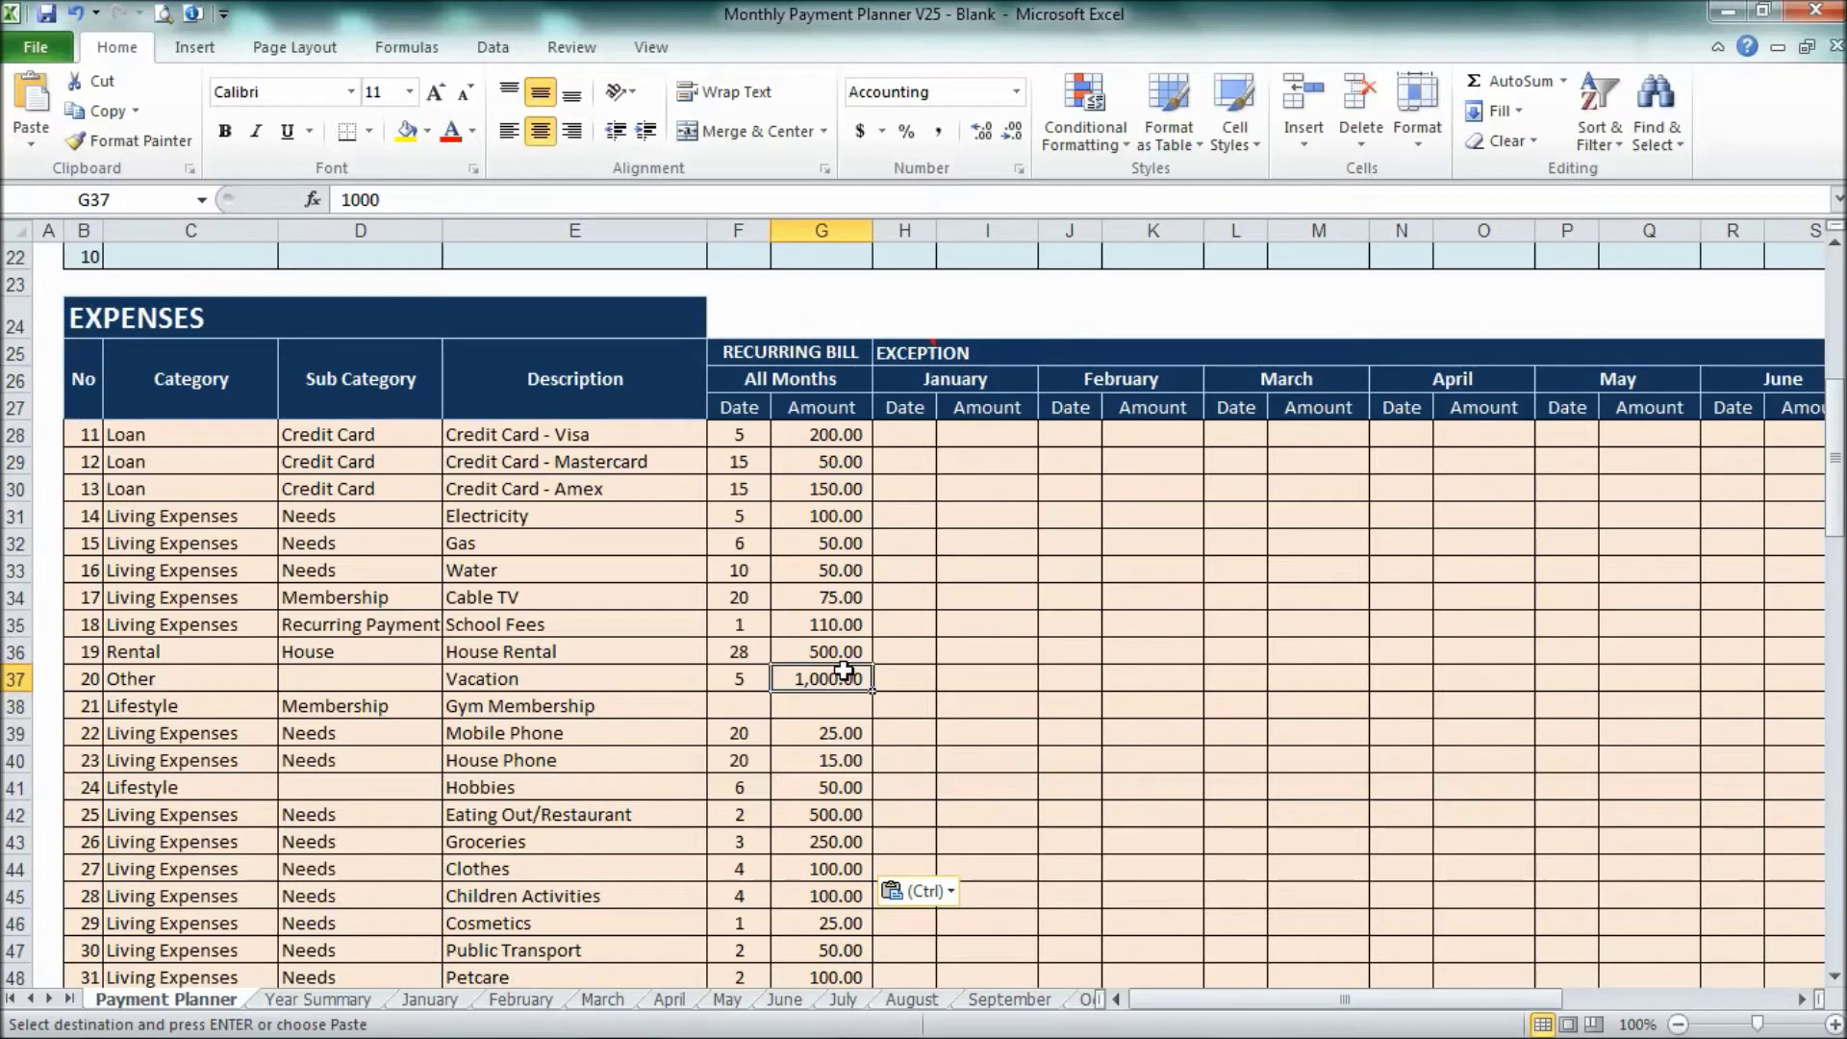
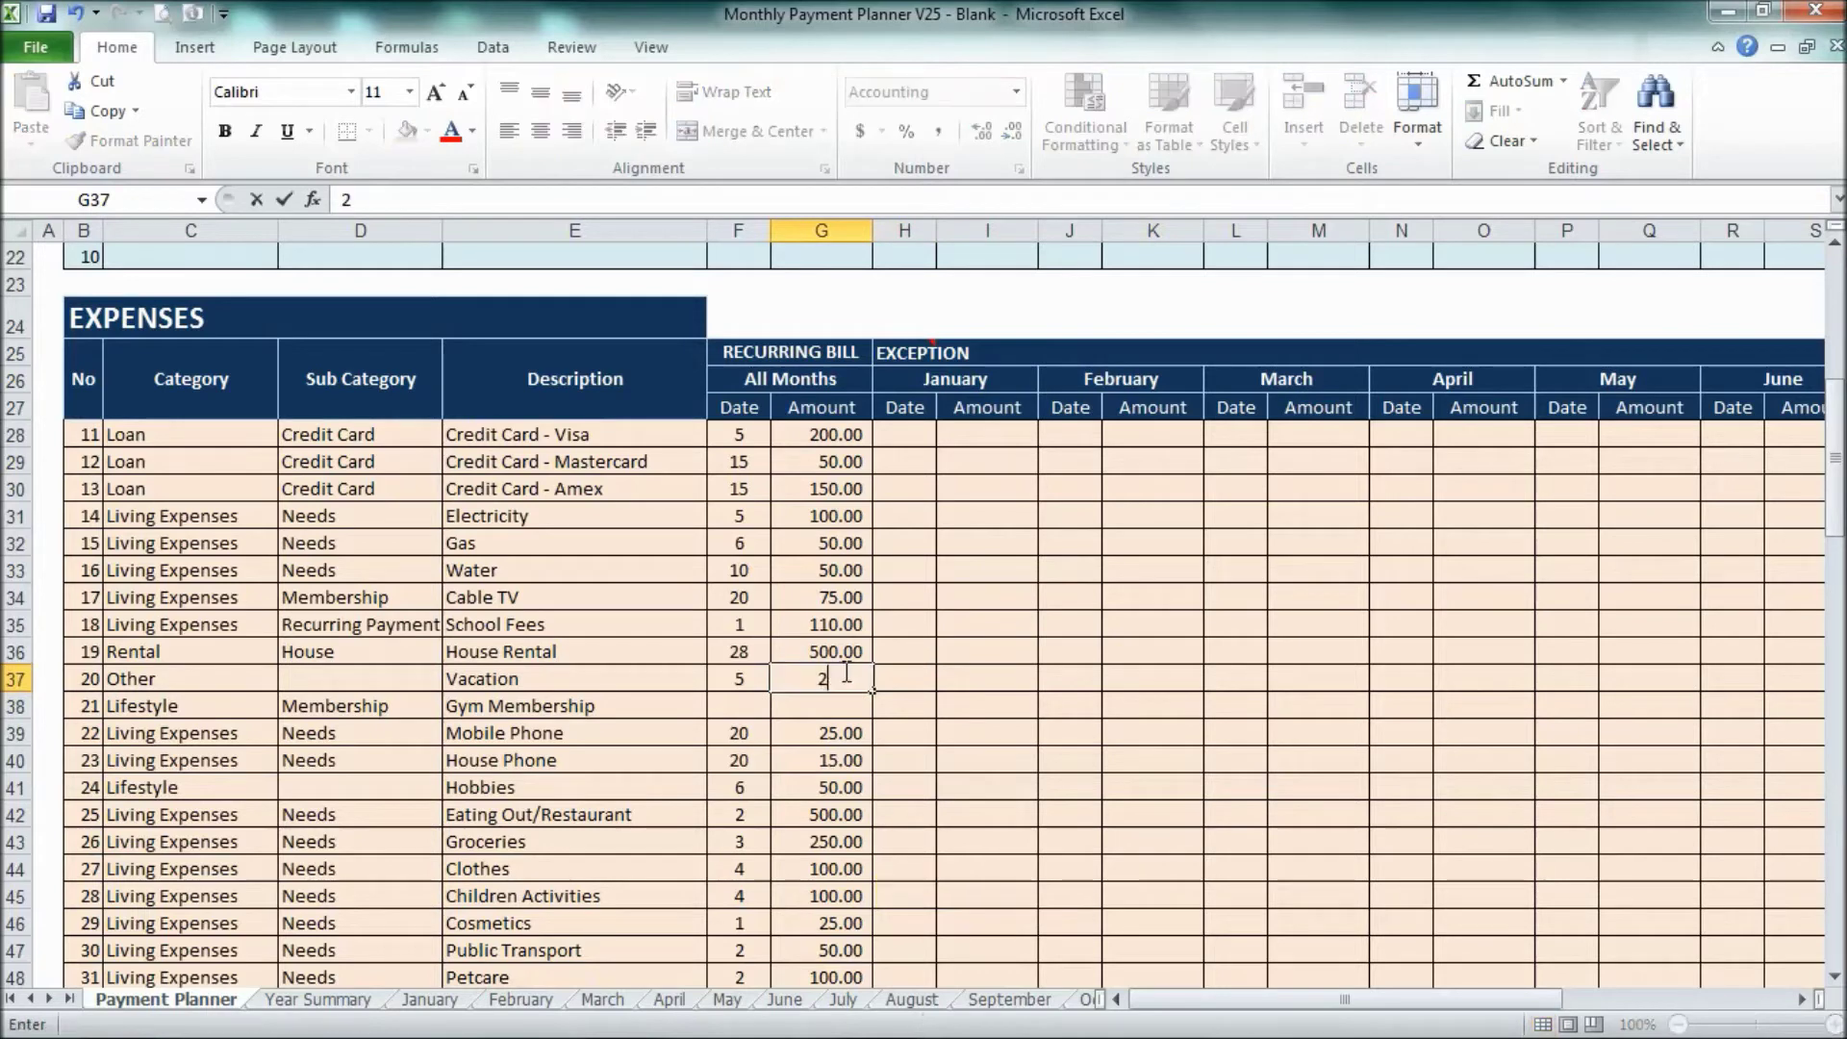
key("Return")
left_click(843, 671)
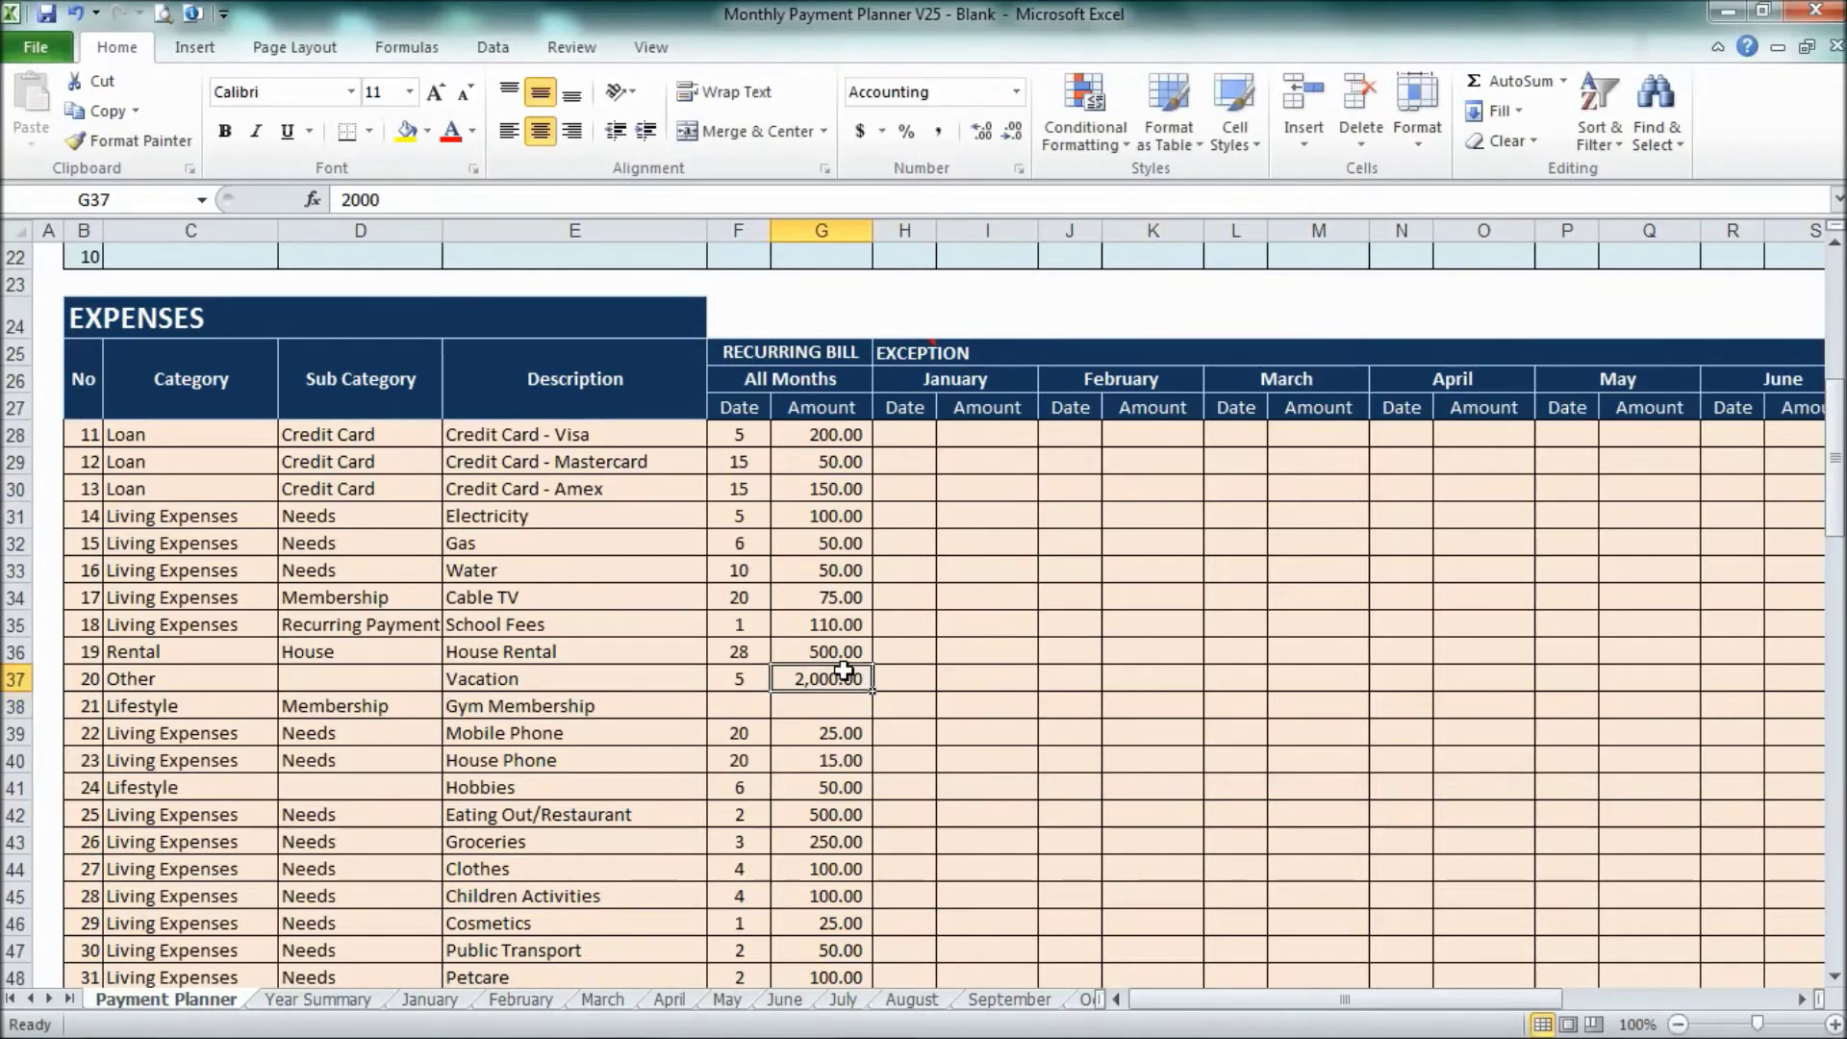
Mark the Vacation expense with x in the exception date column of every month from January to June
key("Right")
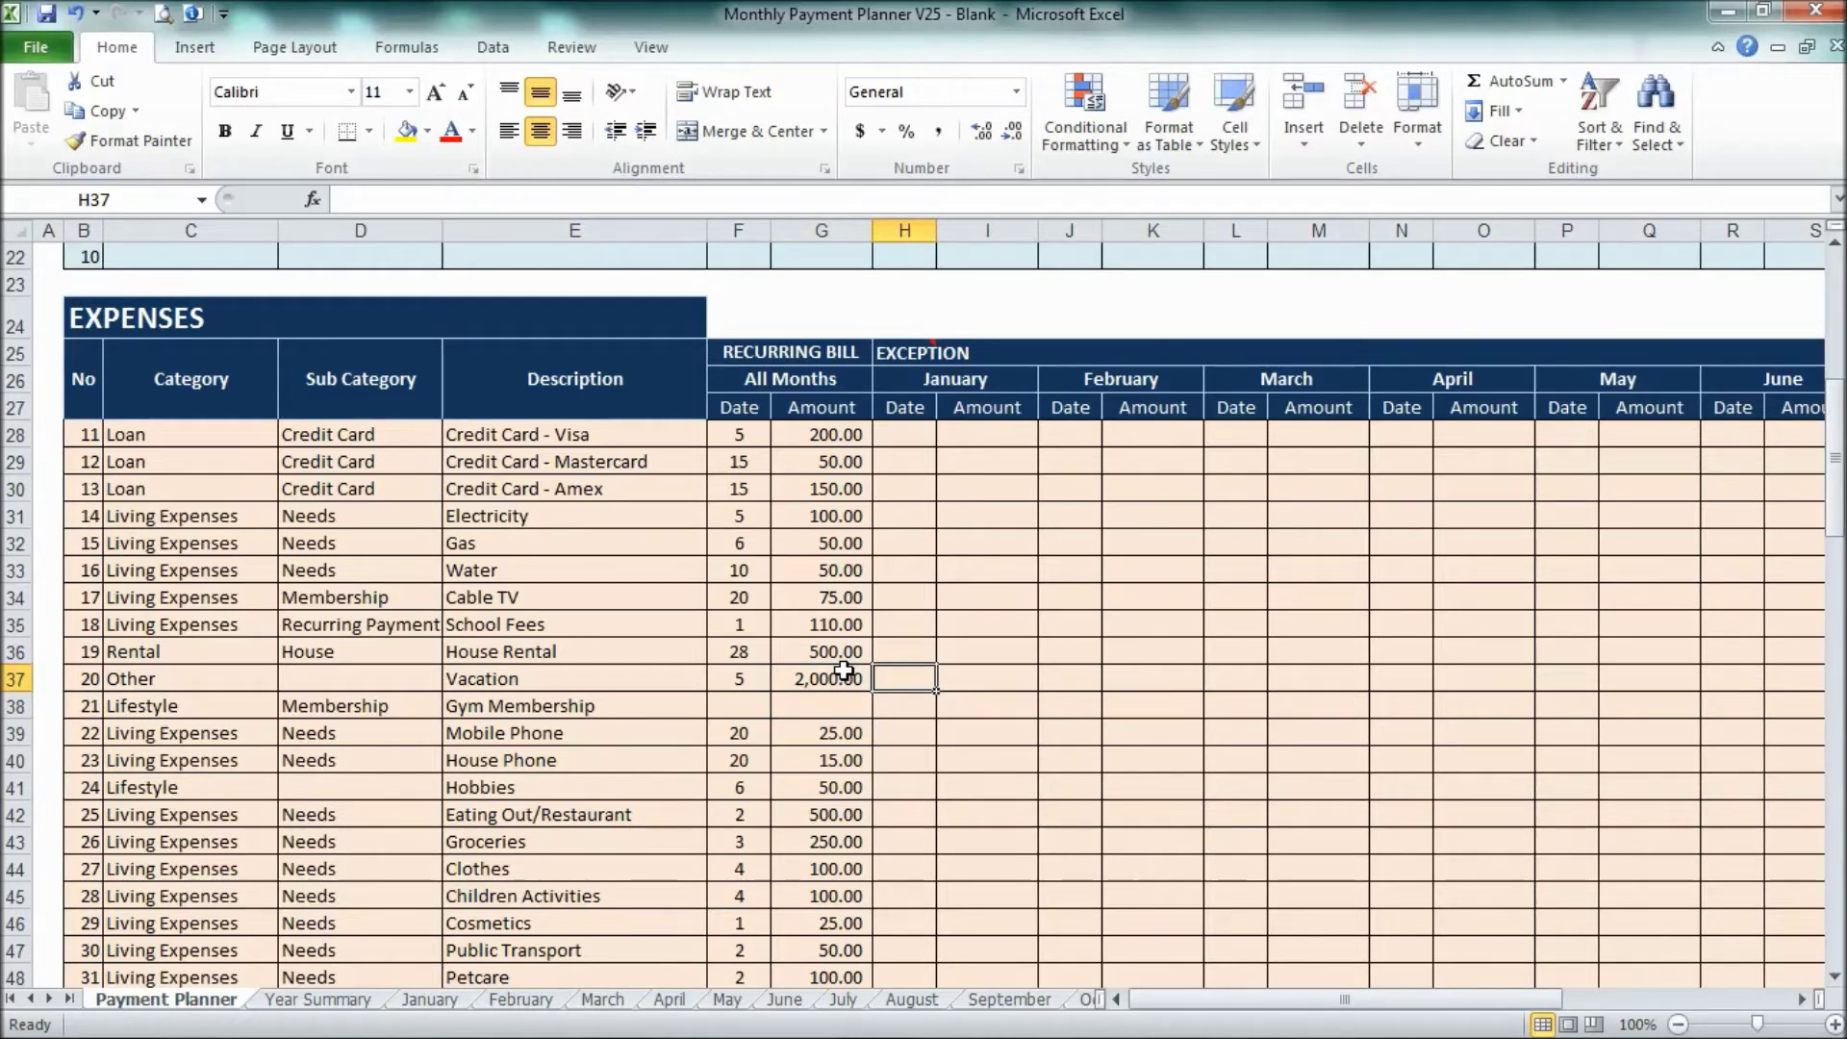
type("x")
key("Right")
key("Right")
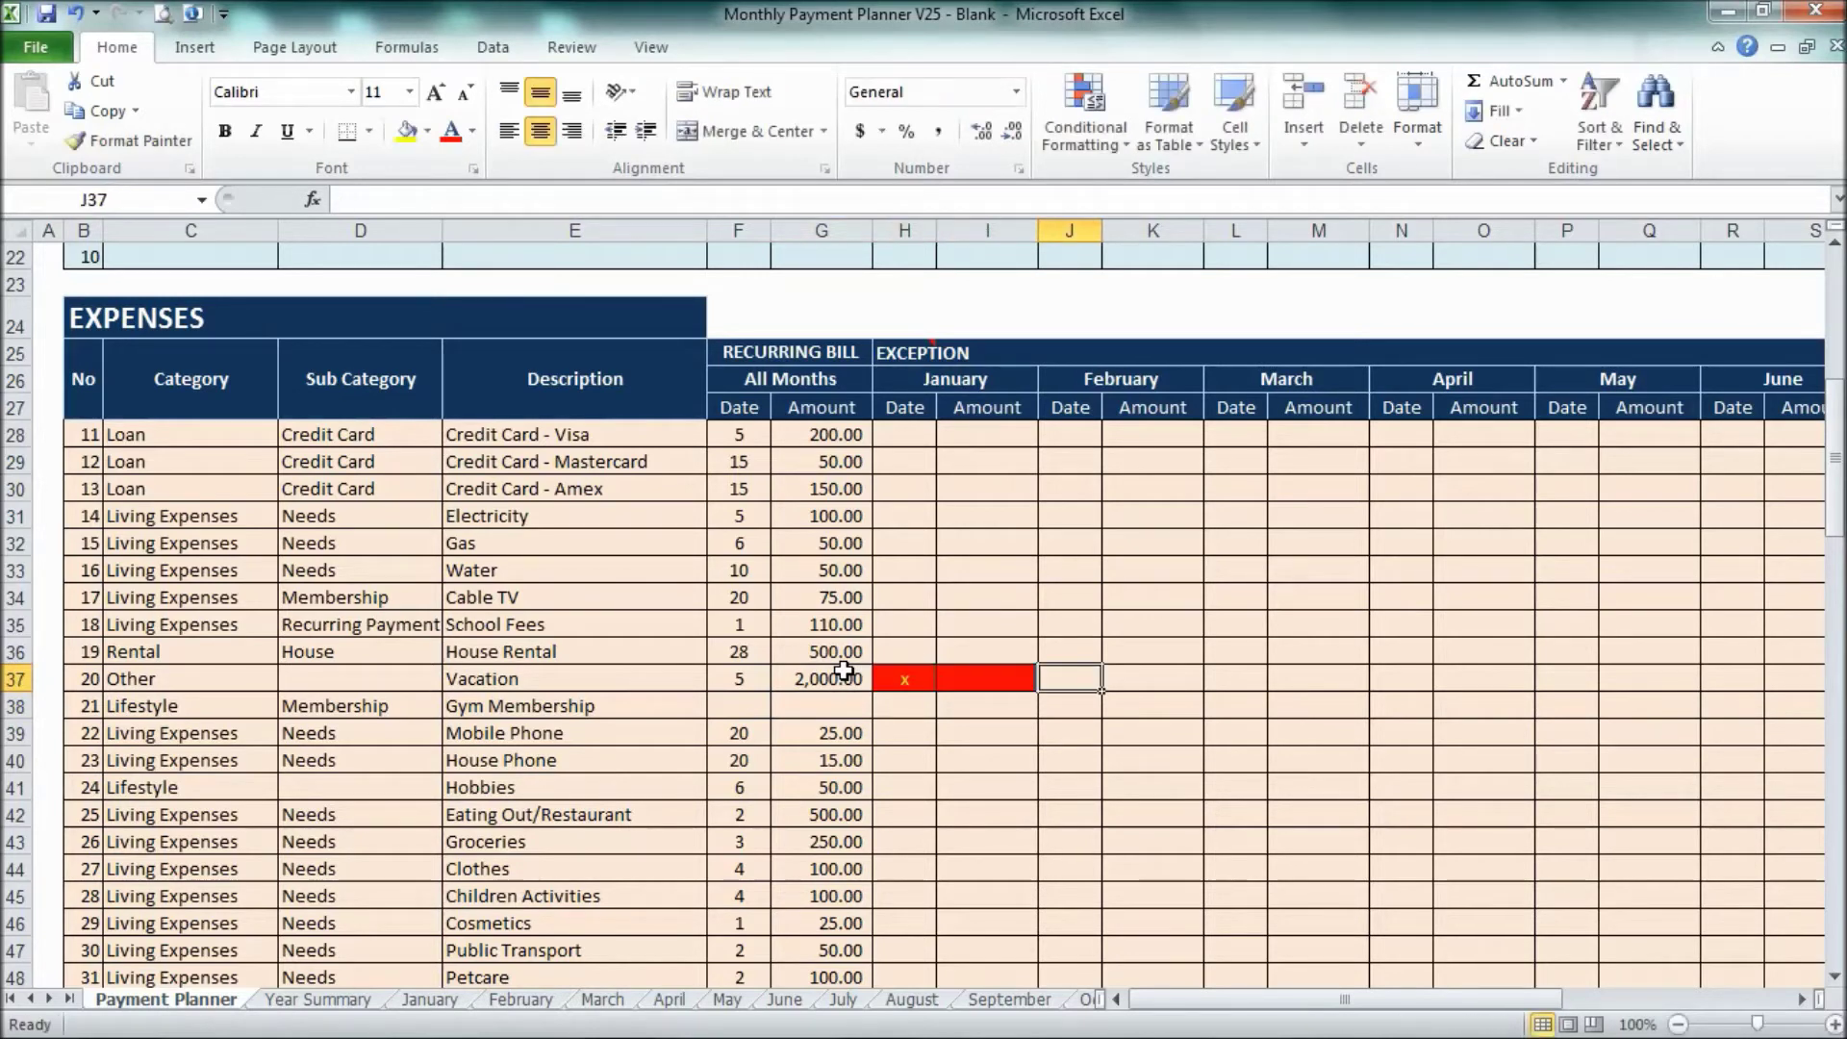
type("x")
key("Right")
key("Right")
type("x")
key("Right")
key("Right")
type("x")
key("Right")
key("Right")
type("x")
key("Right")
key("Right")
type("x")
Mark the Vacation expense with x in the exception date column from August to November, leaving July empty
key("Right")
key("Right")
key("Right")
key("Right")
key("Right")
key("Right")
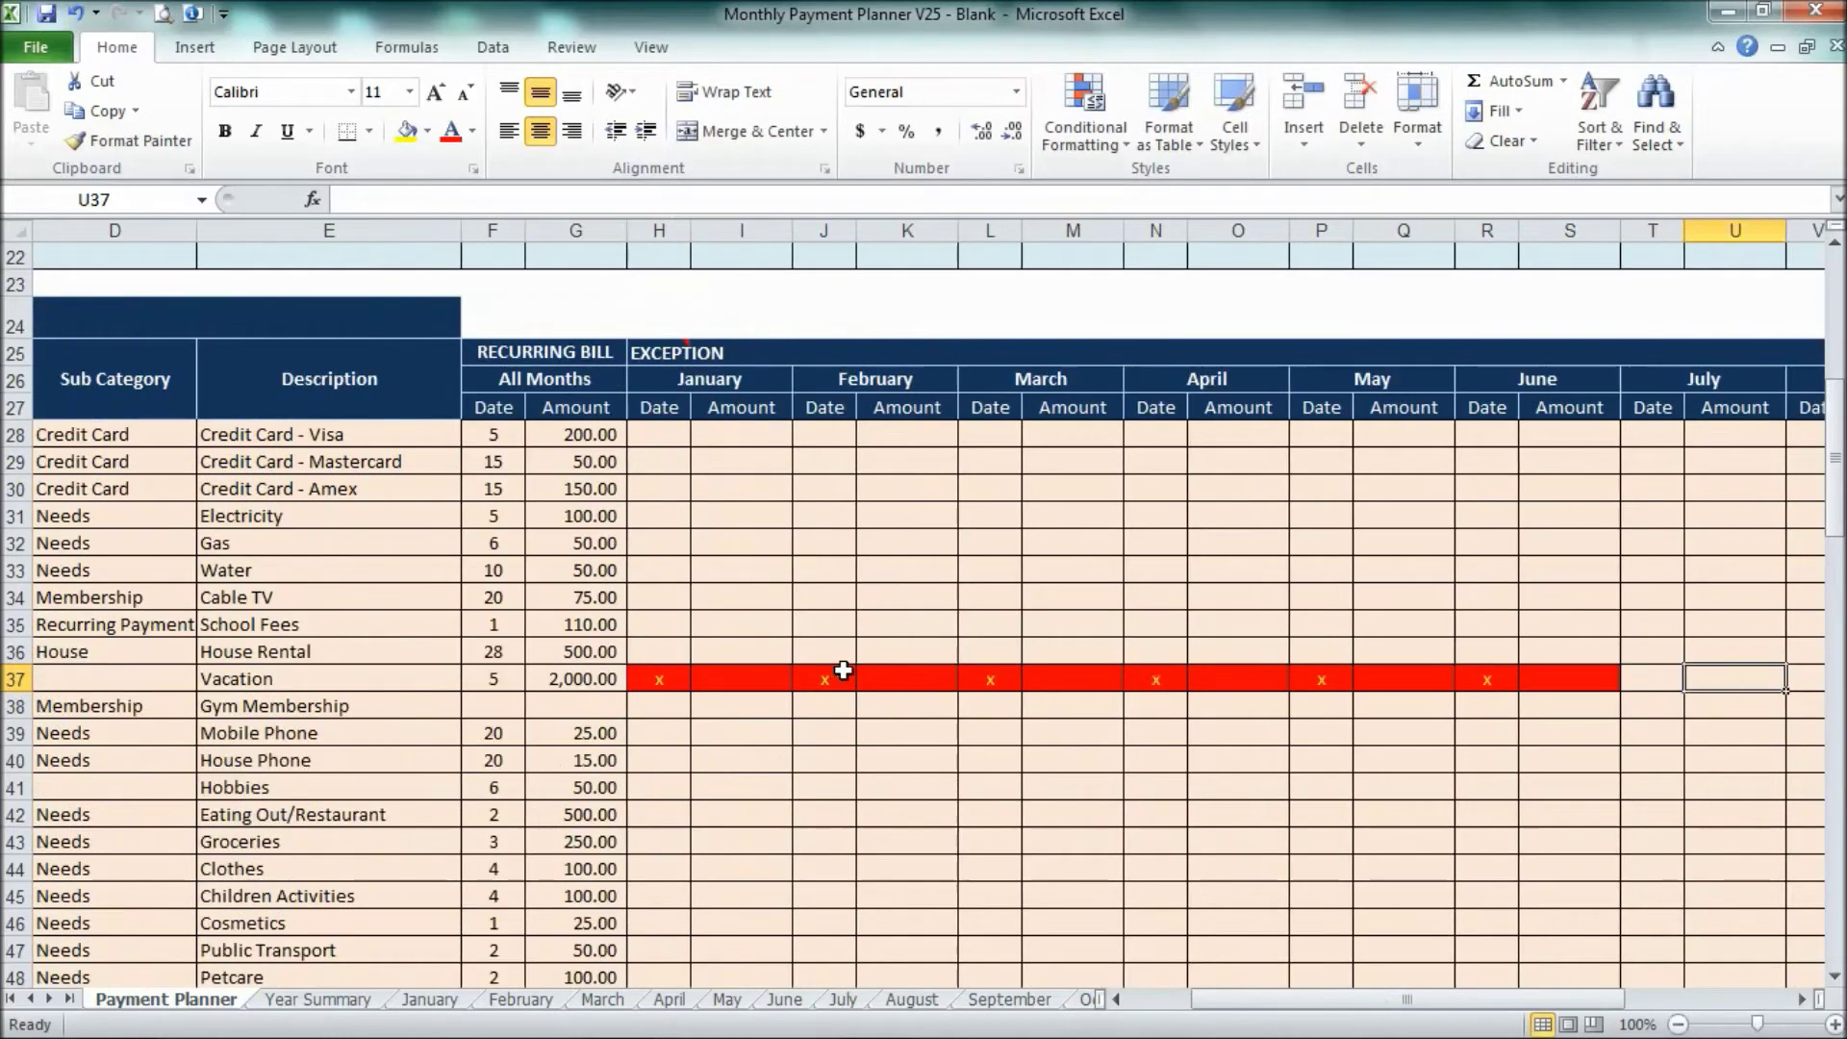
key("Right")
key("Left")
key("Left")
key("Left")
type("x")
key("Right")
key("Right")
type("x")
key("Right")
key("Right")
type("x")
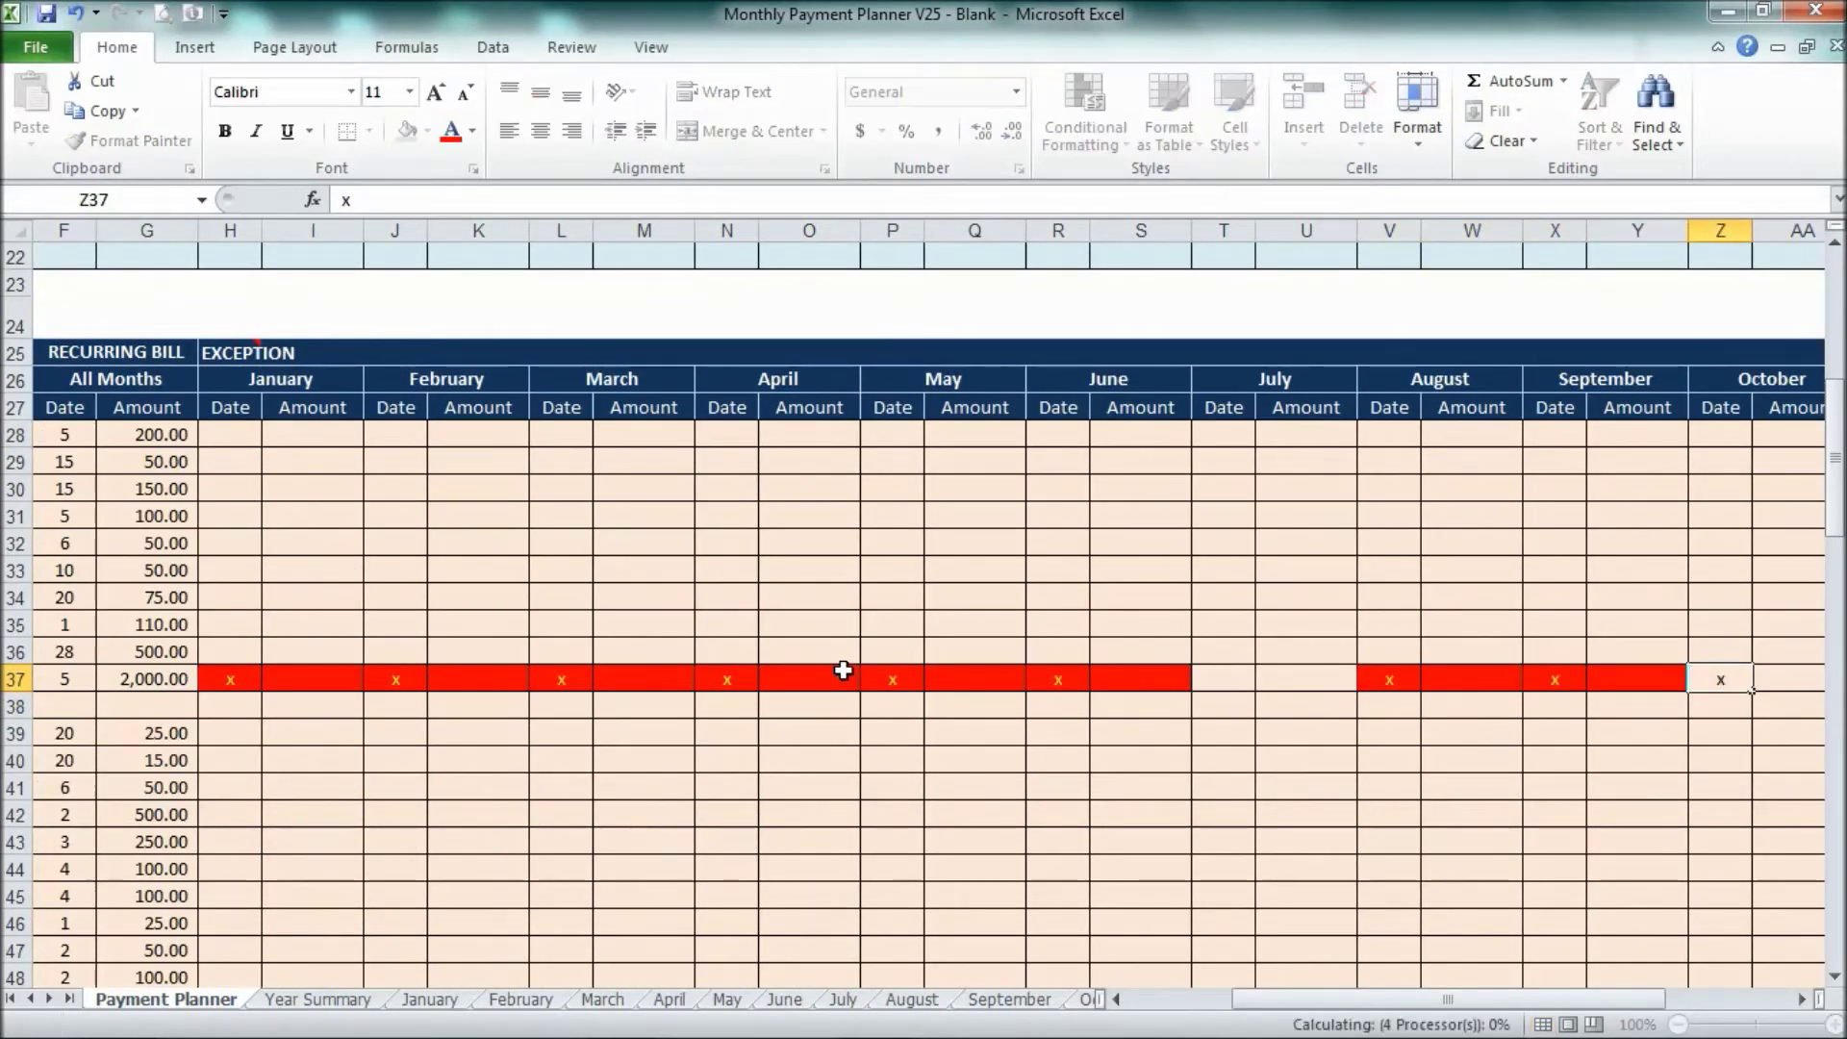
key("Right")
type("x")
key("Escape")
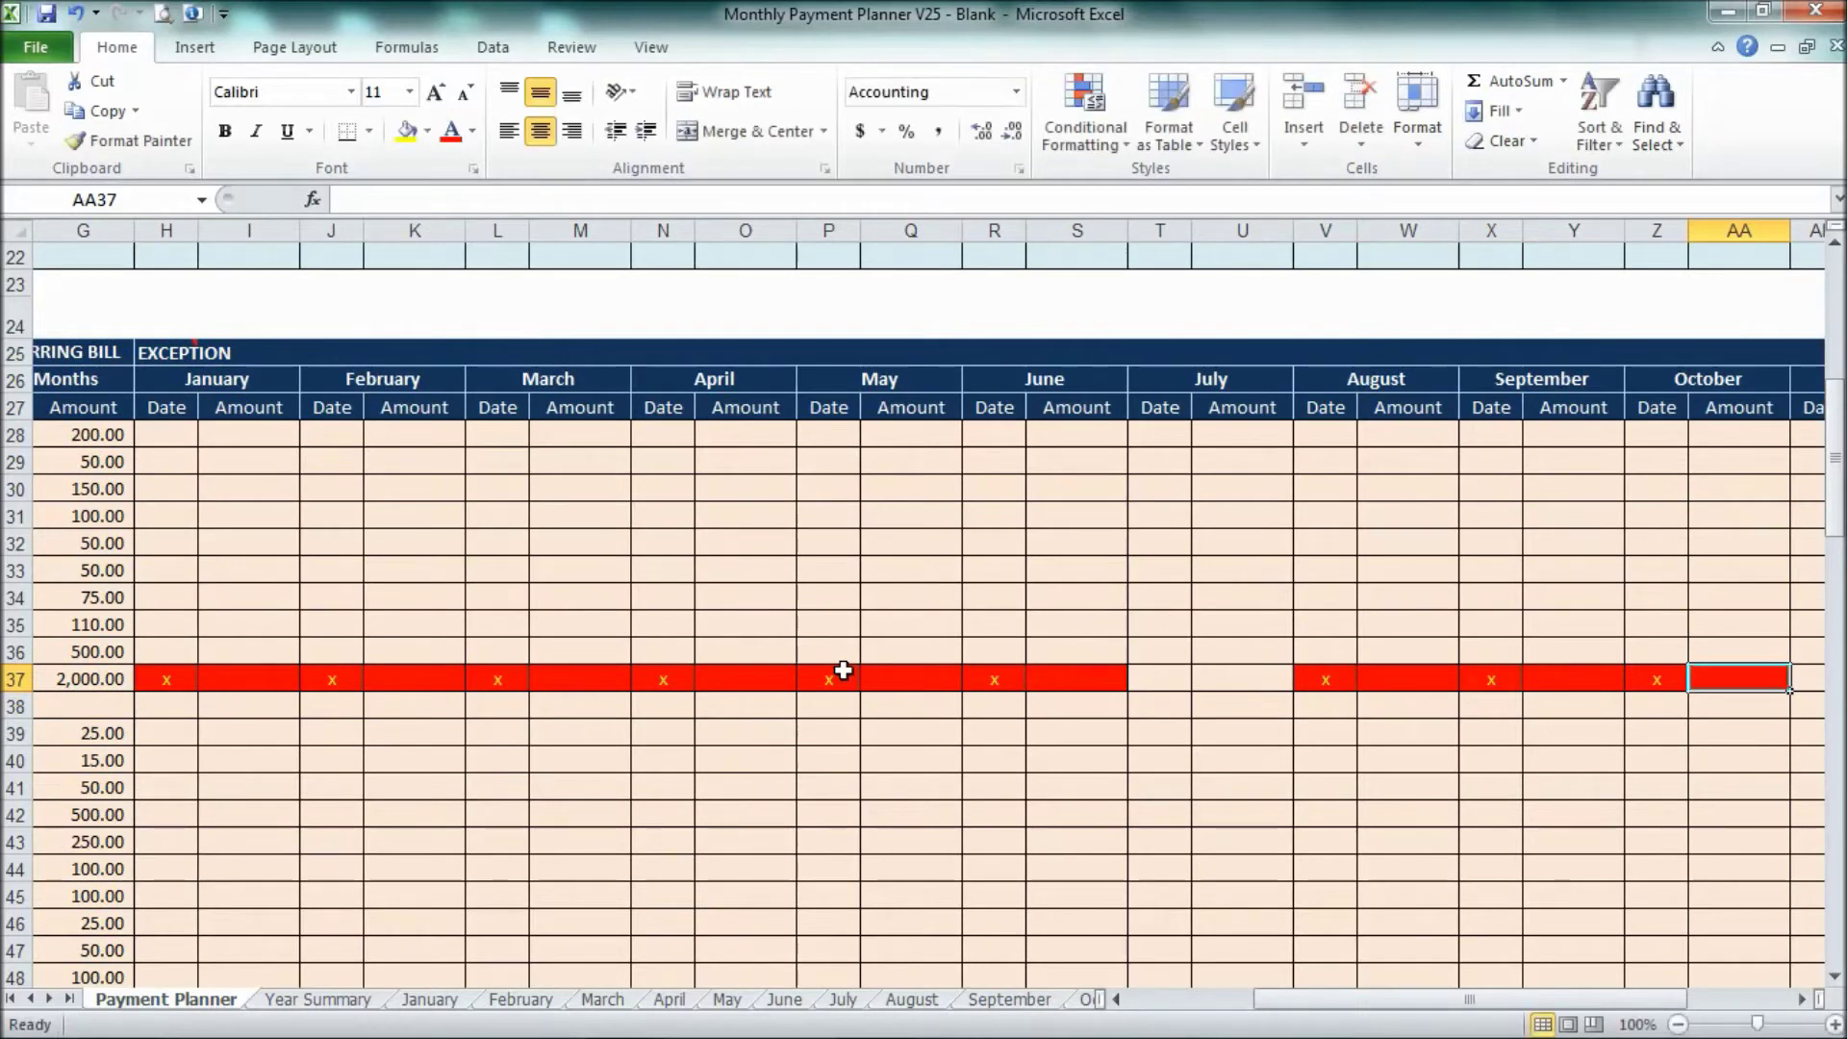
key("Right")
type("x")
key("Right")
key("Right")
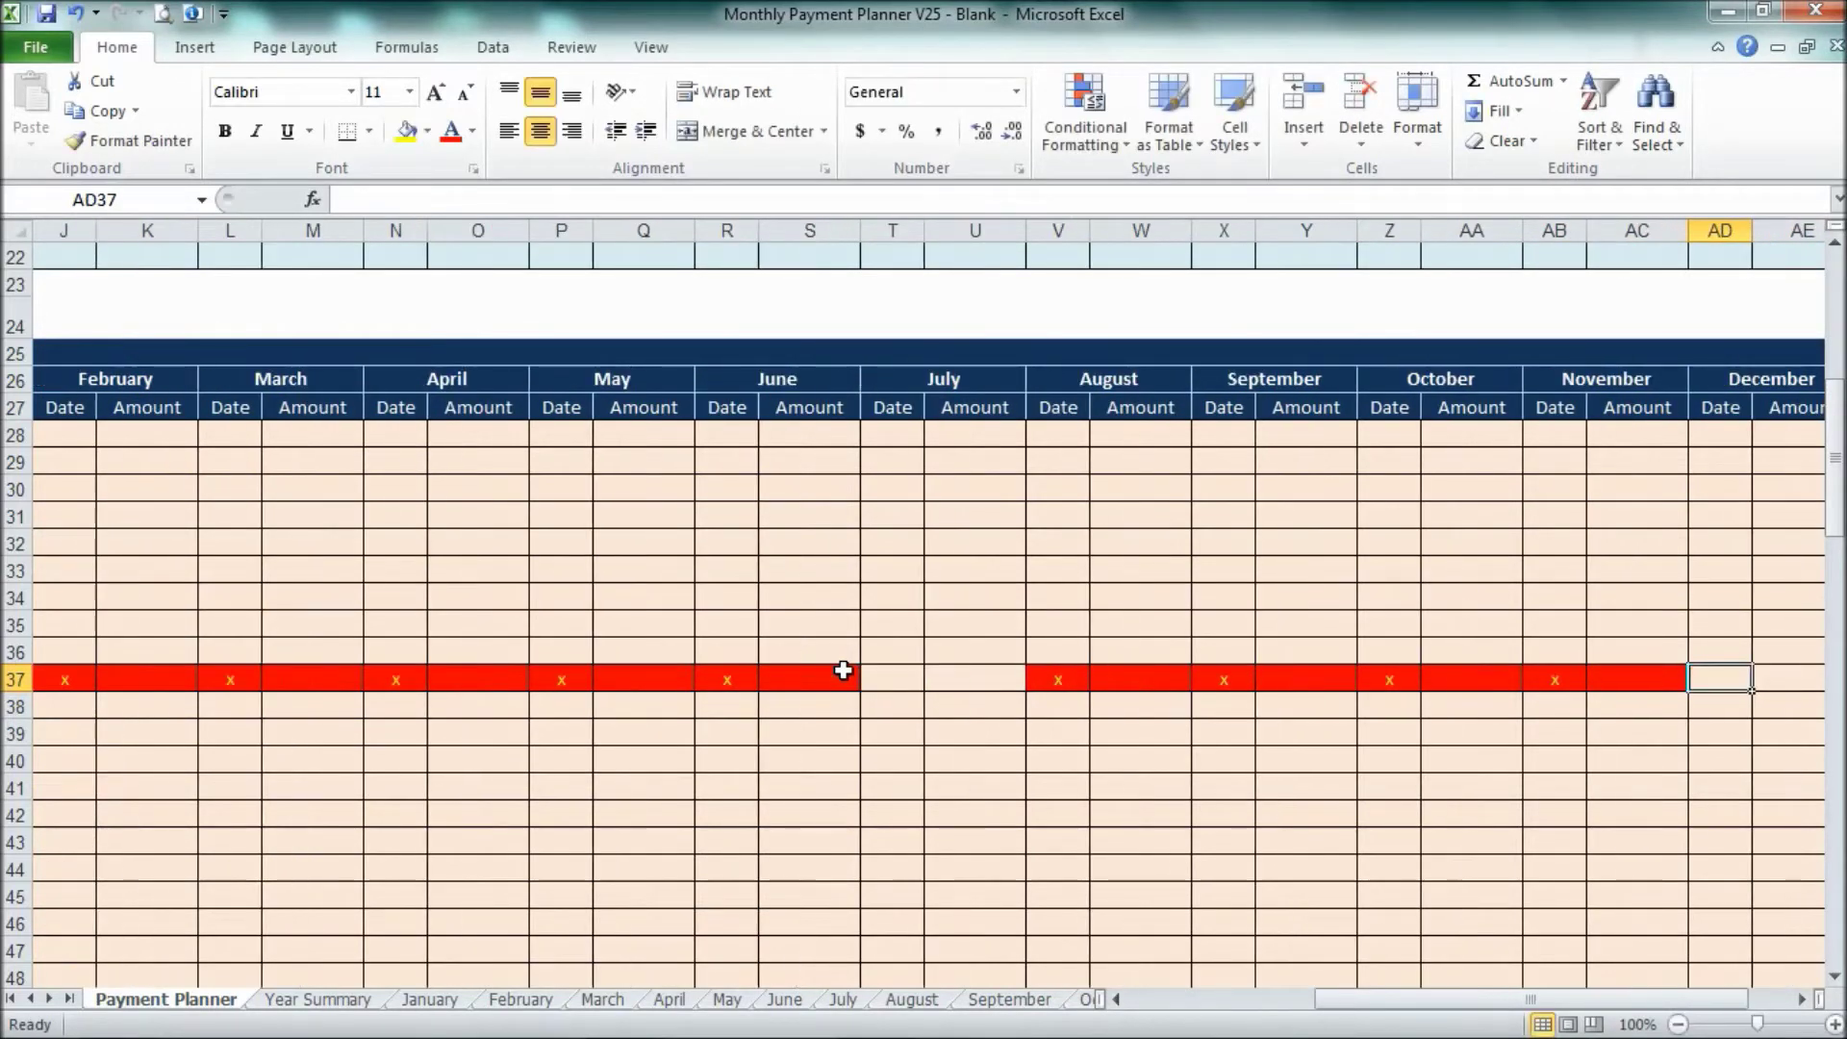
type("x")
key("Right")
key("Left")
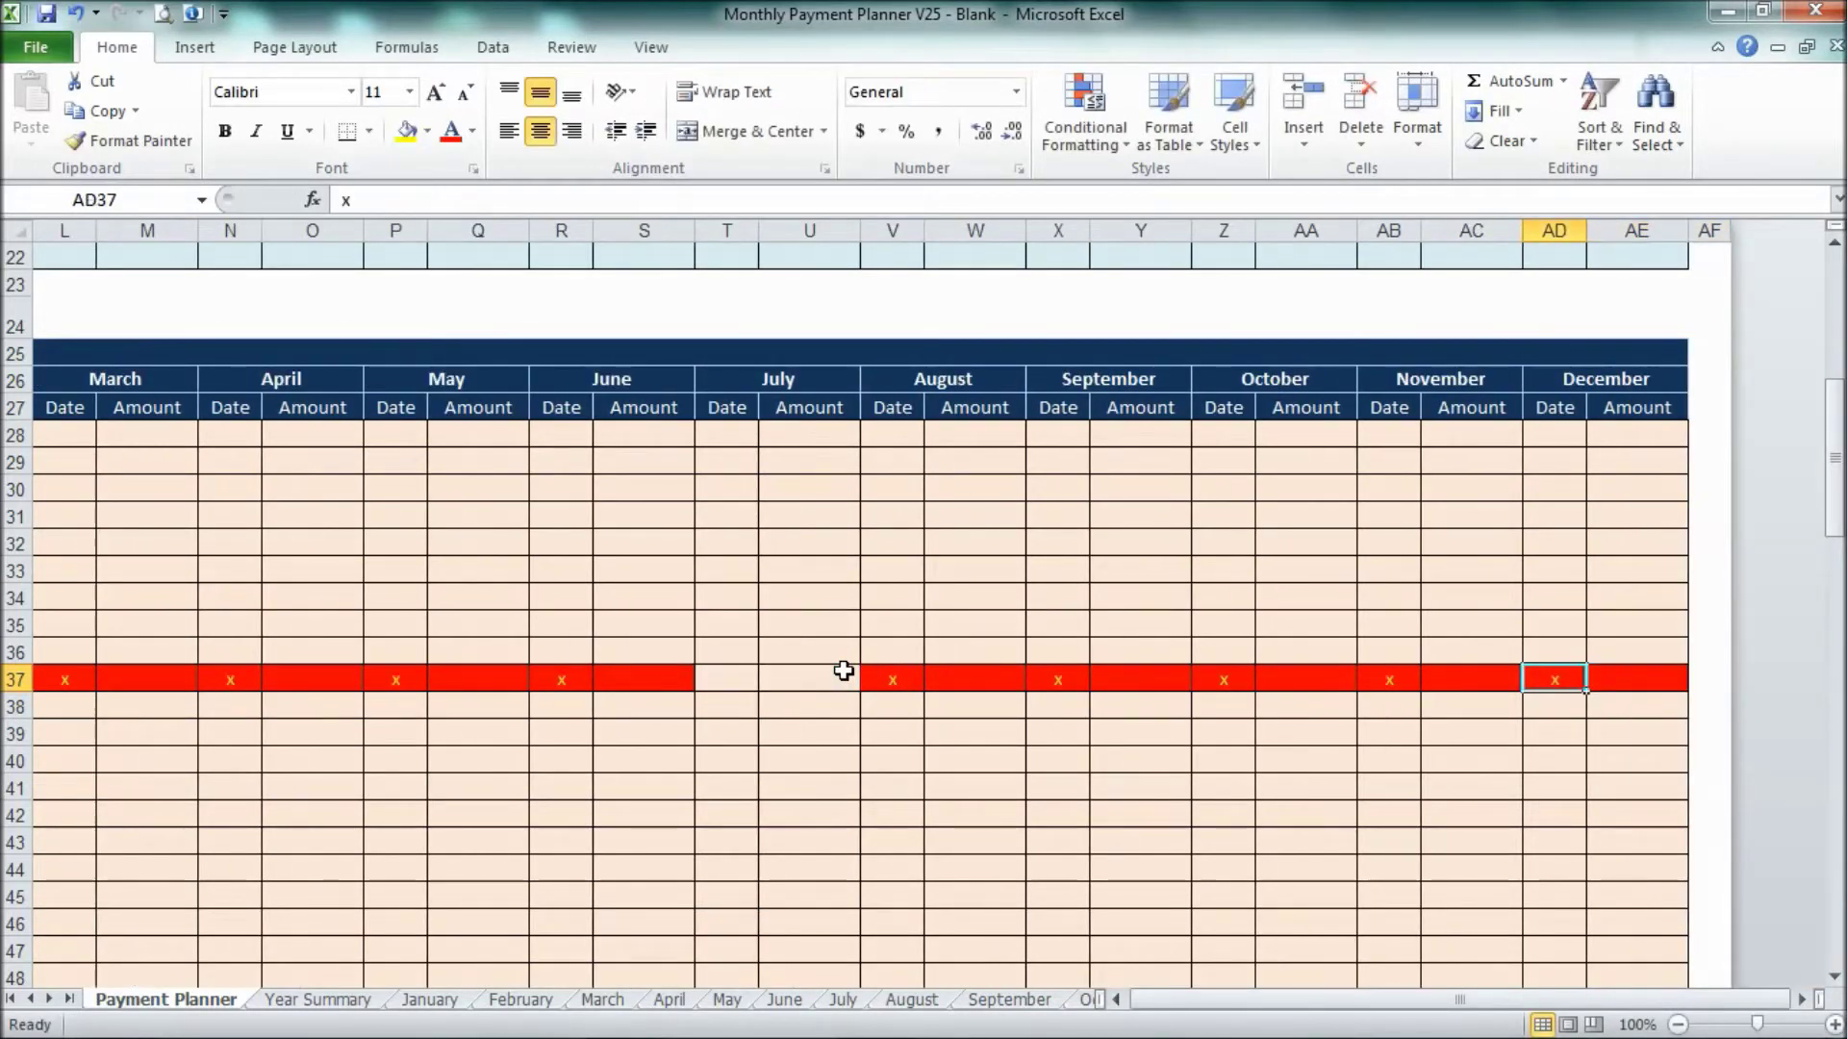
key("Delete")
Review the Vacation row's skipped months from December back to its description and recurring date
key("Left")
key("Left")
key("Left")
key("Left")
key("Left")
key("Left")
key("Left")
key("Left")
key("Left")
key("Left")
key("Left")
key("Left")
key("Left")
key("Left")
key("Left")
key("Left")
key("Left")
key("Left")
key("Left")
key("Left")
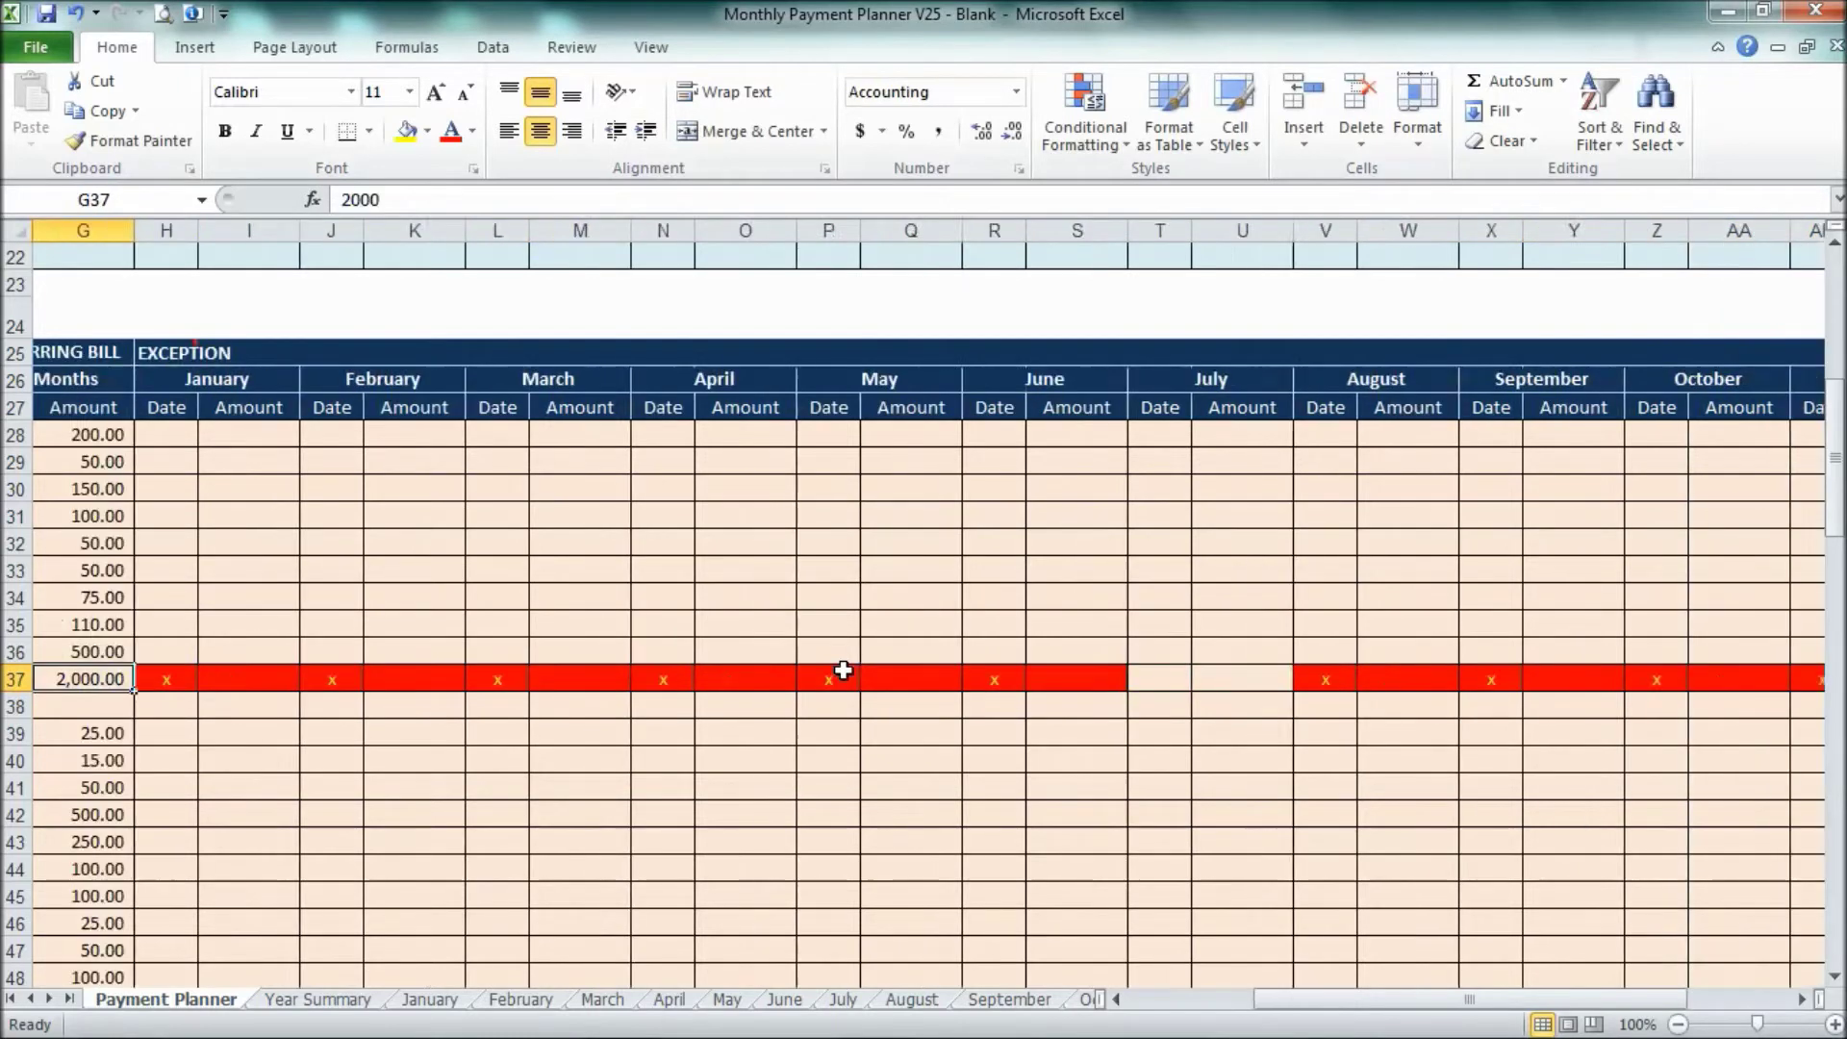
key("Left")
key("Left")
key("Left")
key("Left")
key("Left")
key("Left")
key("Right")
key("Right")
key("Right")
key("Right")
key("Right")
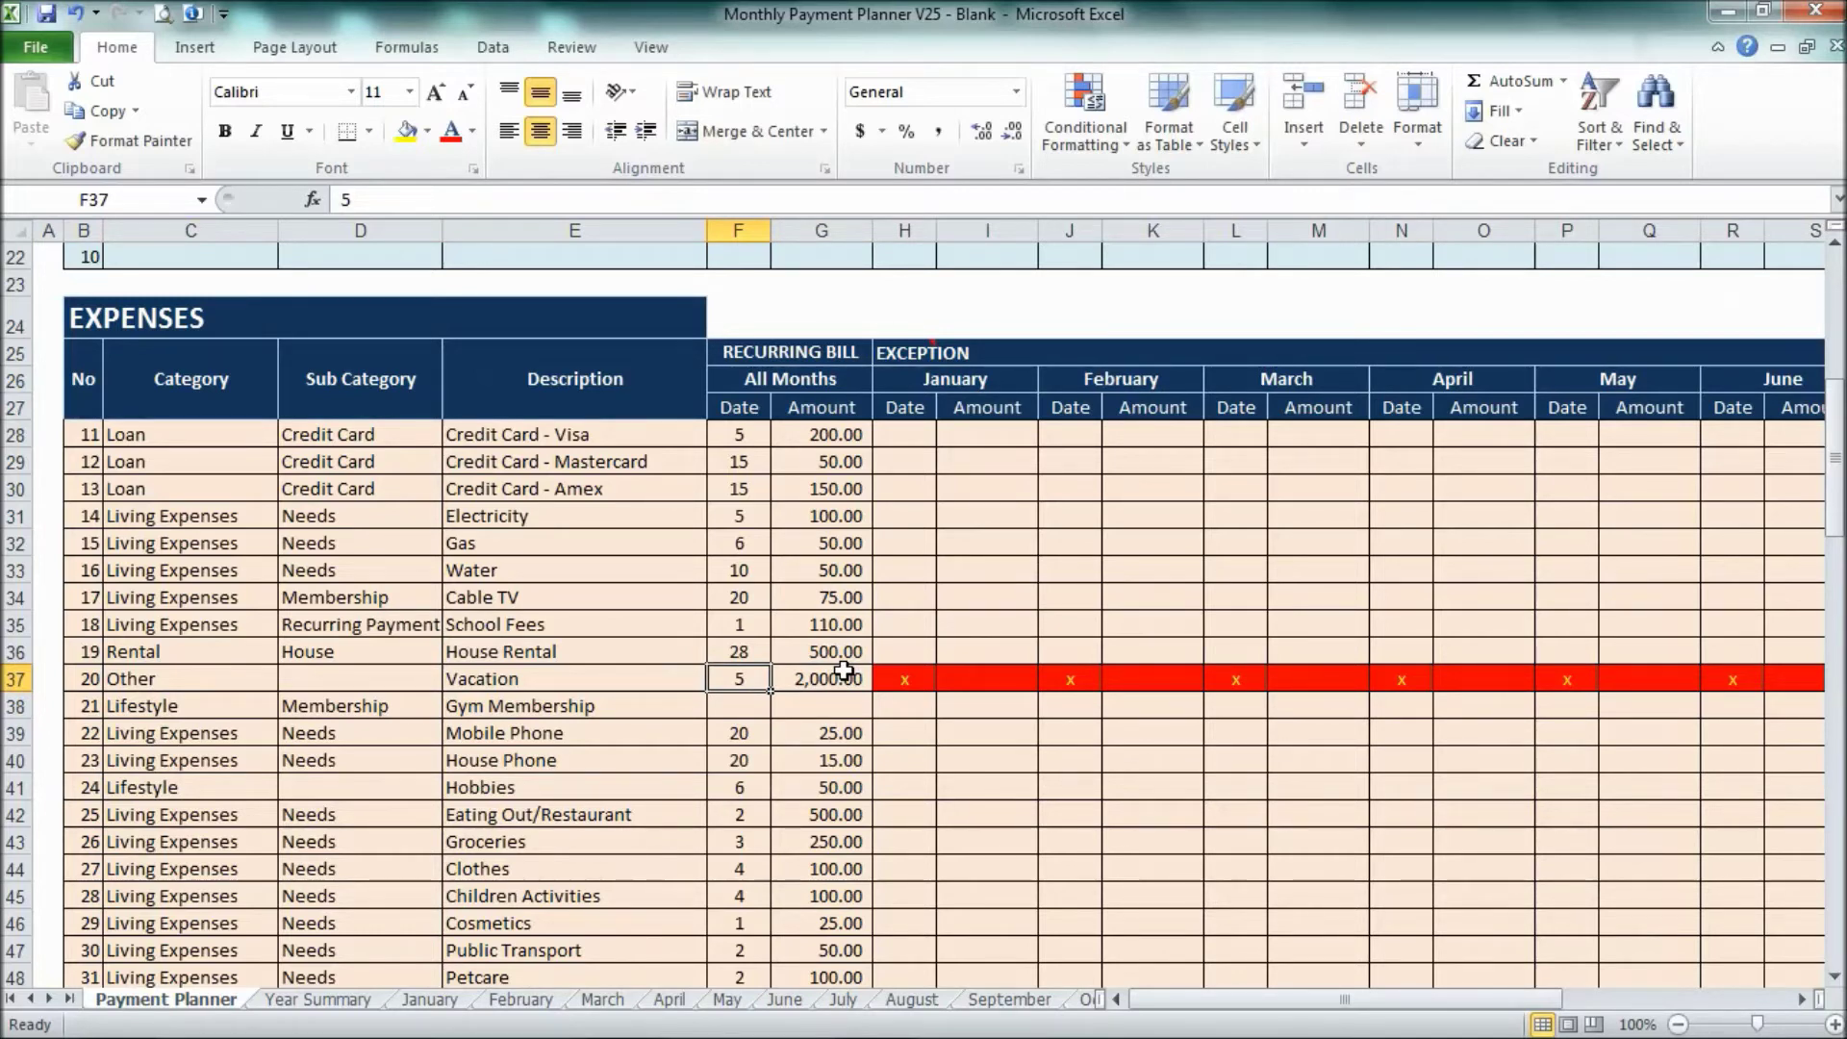
Enter a December exception for the Gym Membership expense with date 7 and amount 1000, leaving its recurring date and amount empty
key("Down")
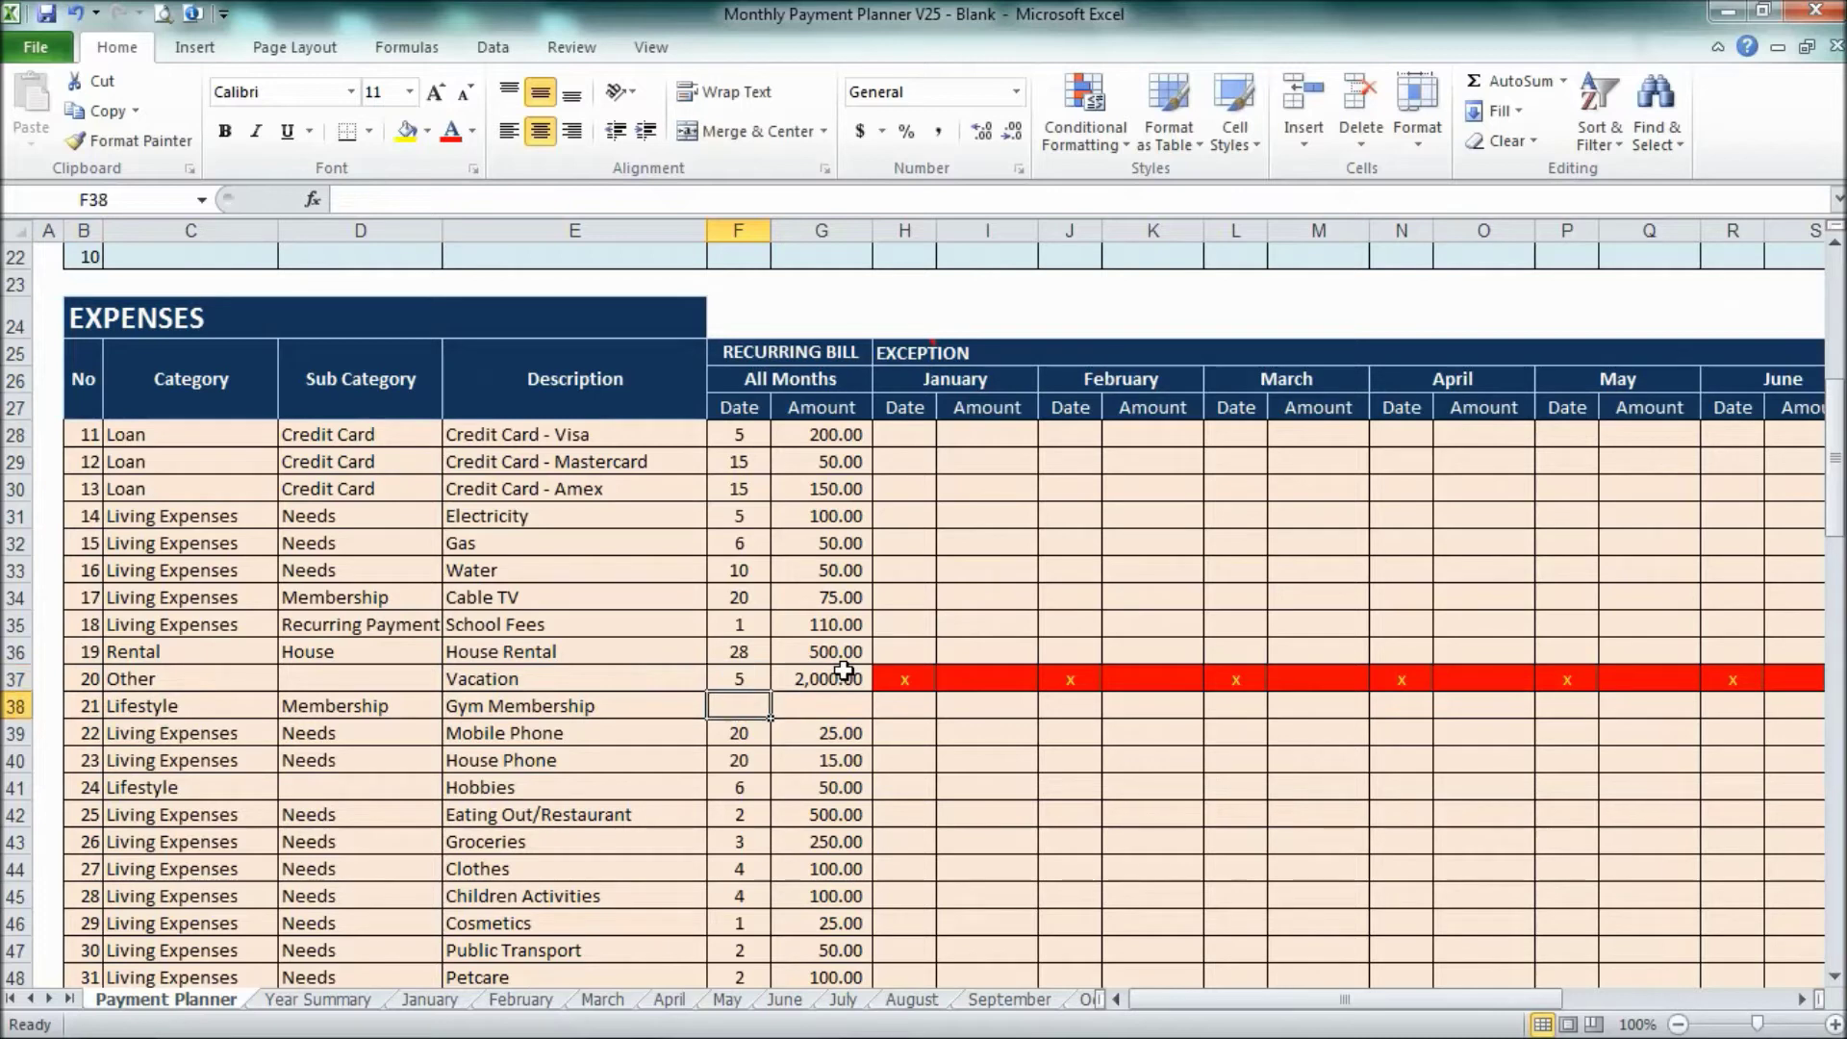
key("Left")
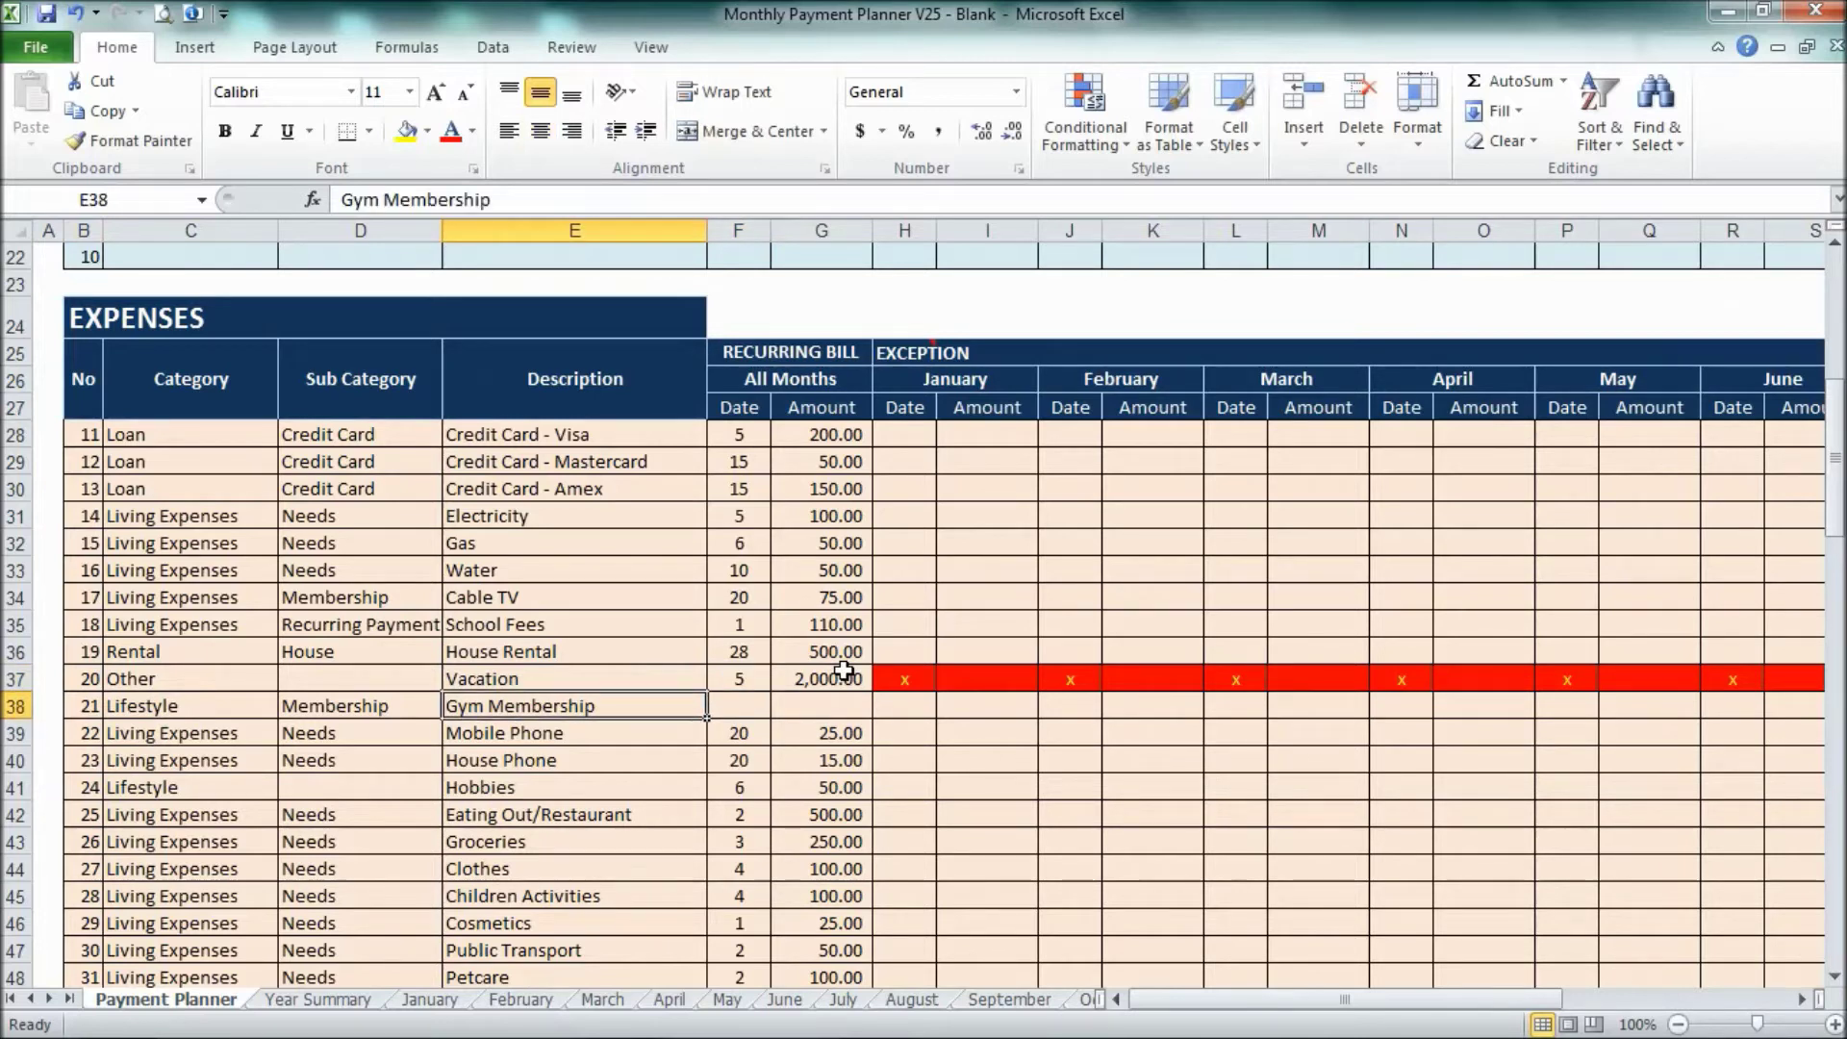
key("Right")
key("Right")
key("Right")
key("Right")
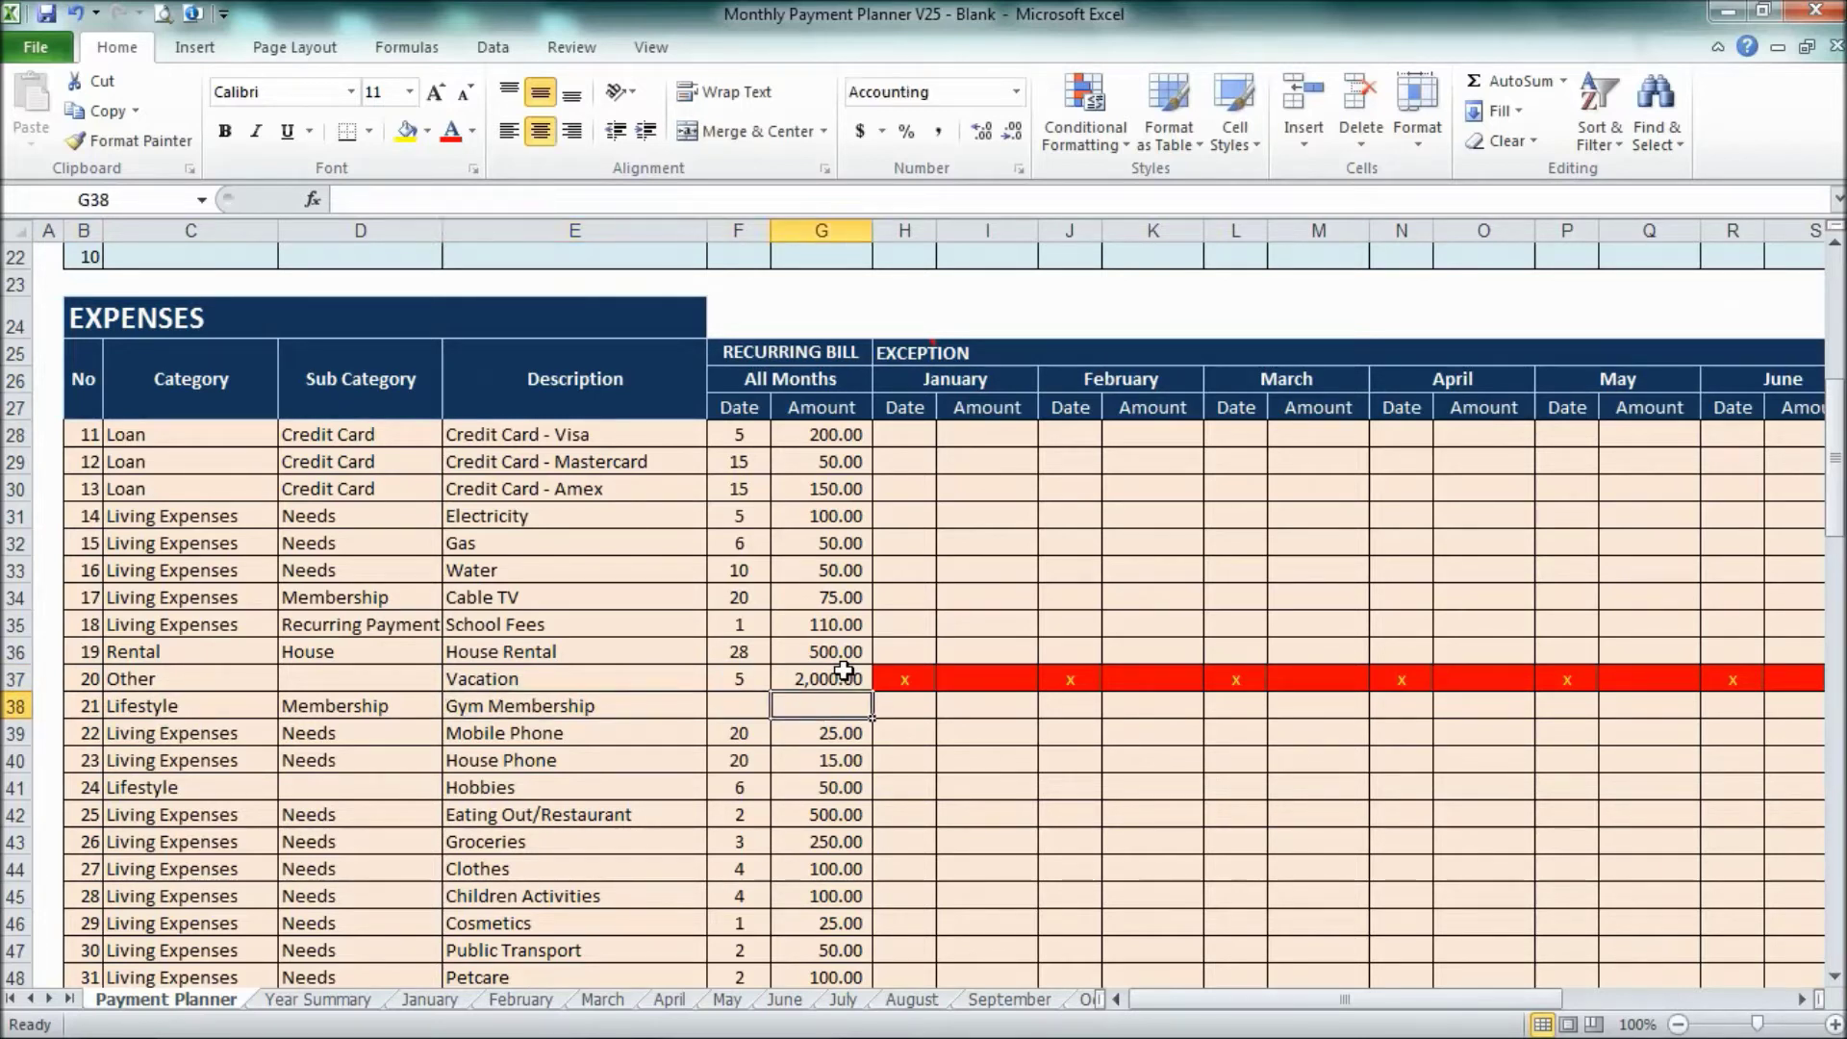
key("Right")
key("Right")
key("Right")
key("Right")
key("Right")
key("Right")
key("Right")
key("Right")
key("Right")
key("Right")
key("Right")
key("Right")
key("Right")
key("Right")
key("Right")
key("Right")
key("Right")
key("Right")
key("Right")
key("Right")
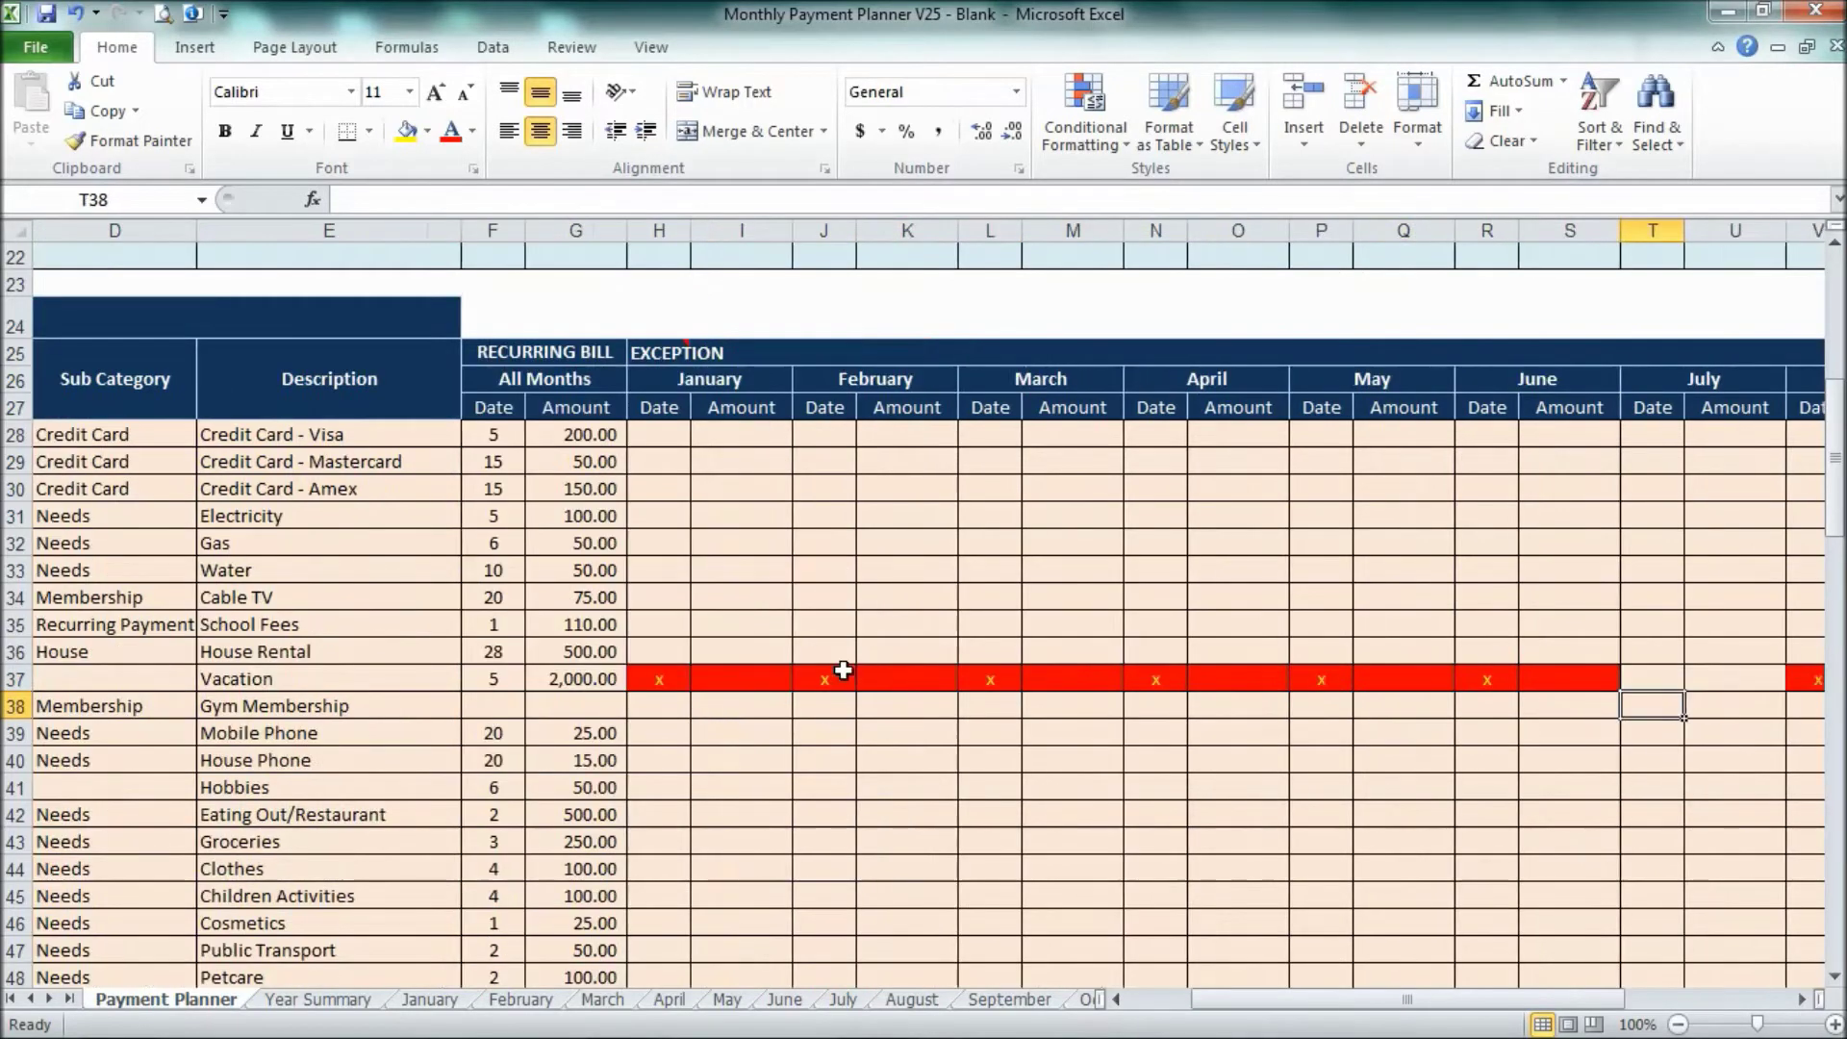
key("Left")
key("Left")
key("Right")
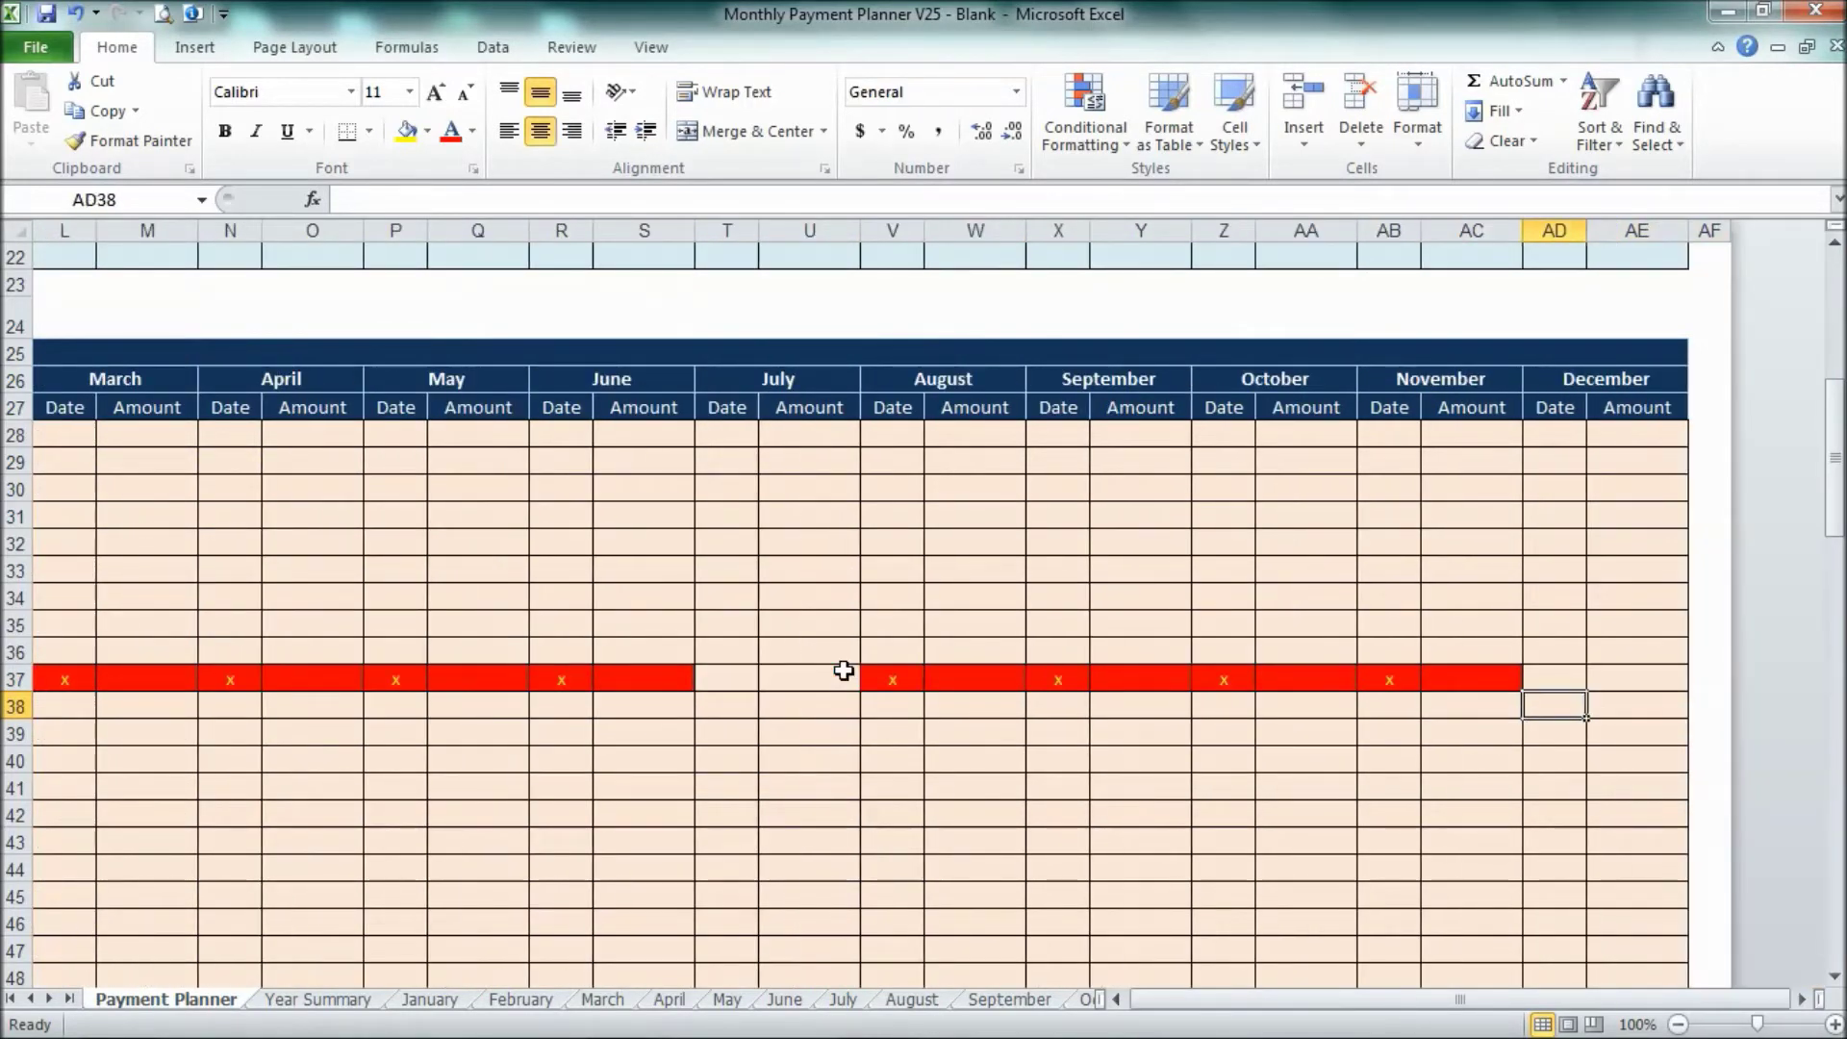
type("7")
key("Tab")
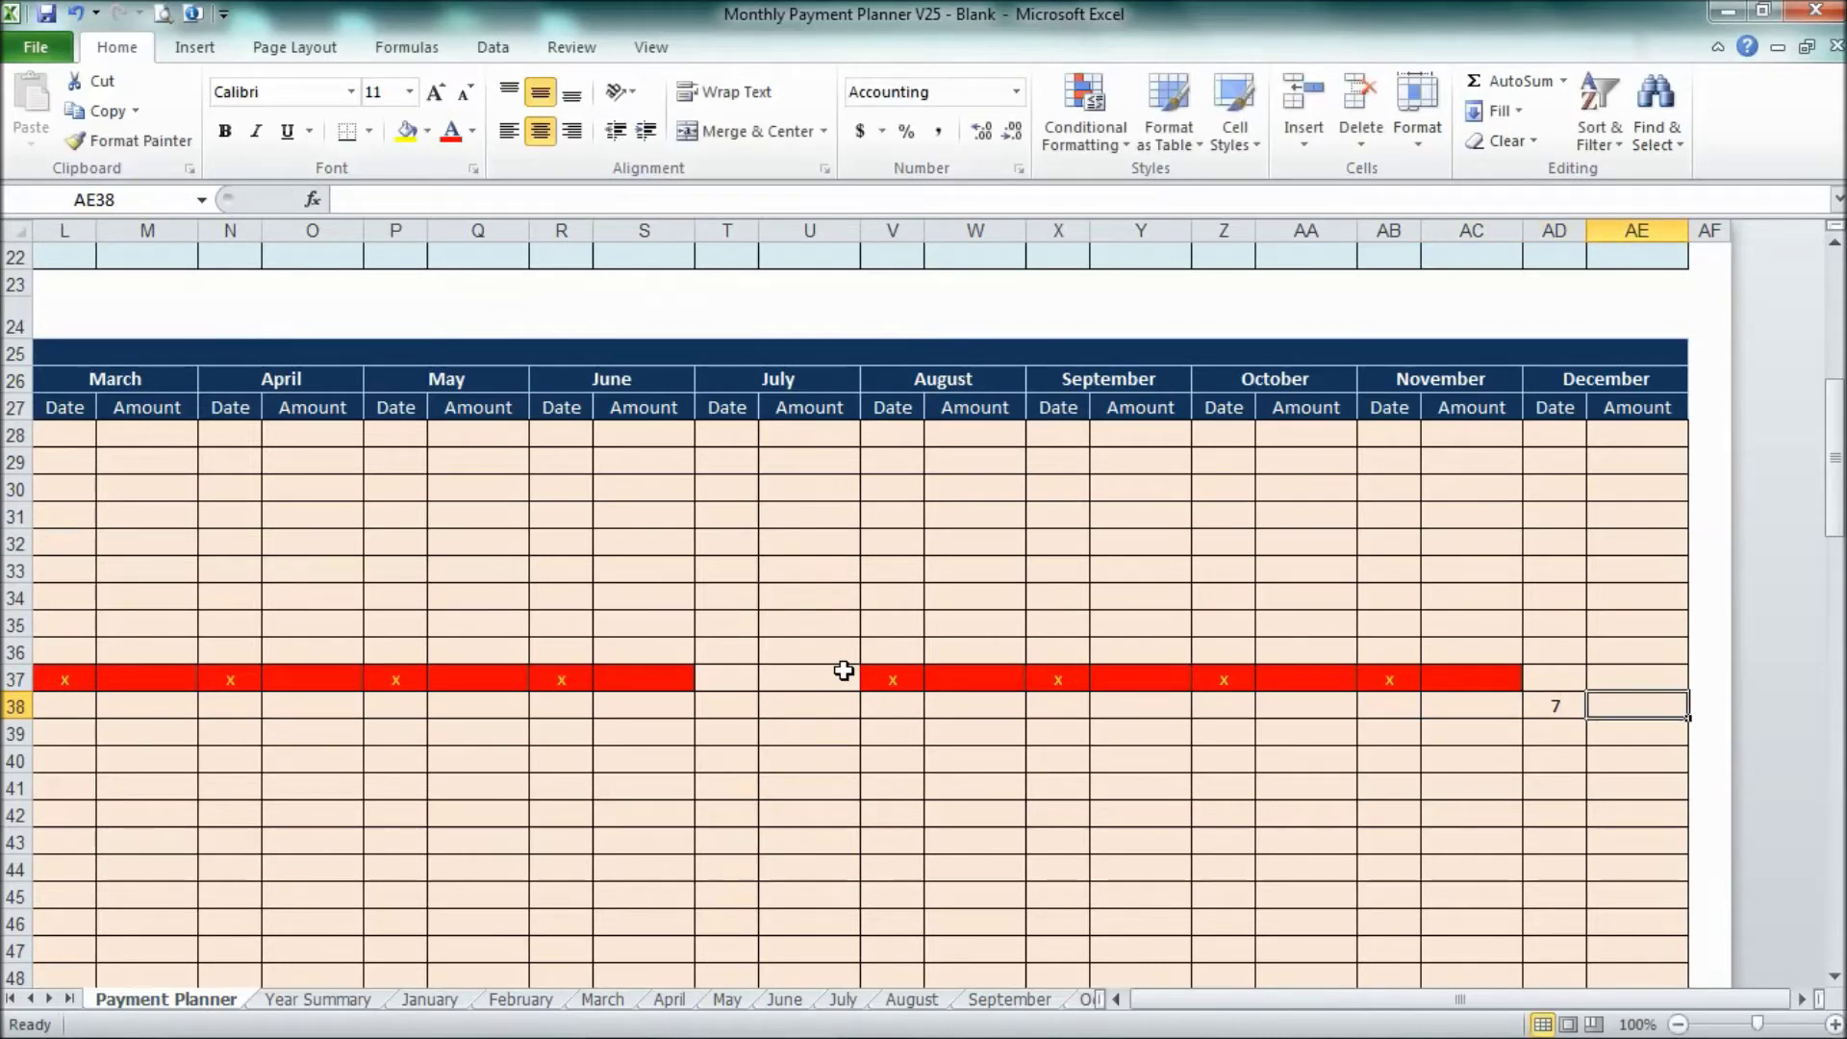
type("1000")
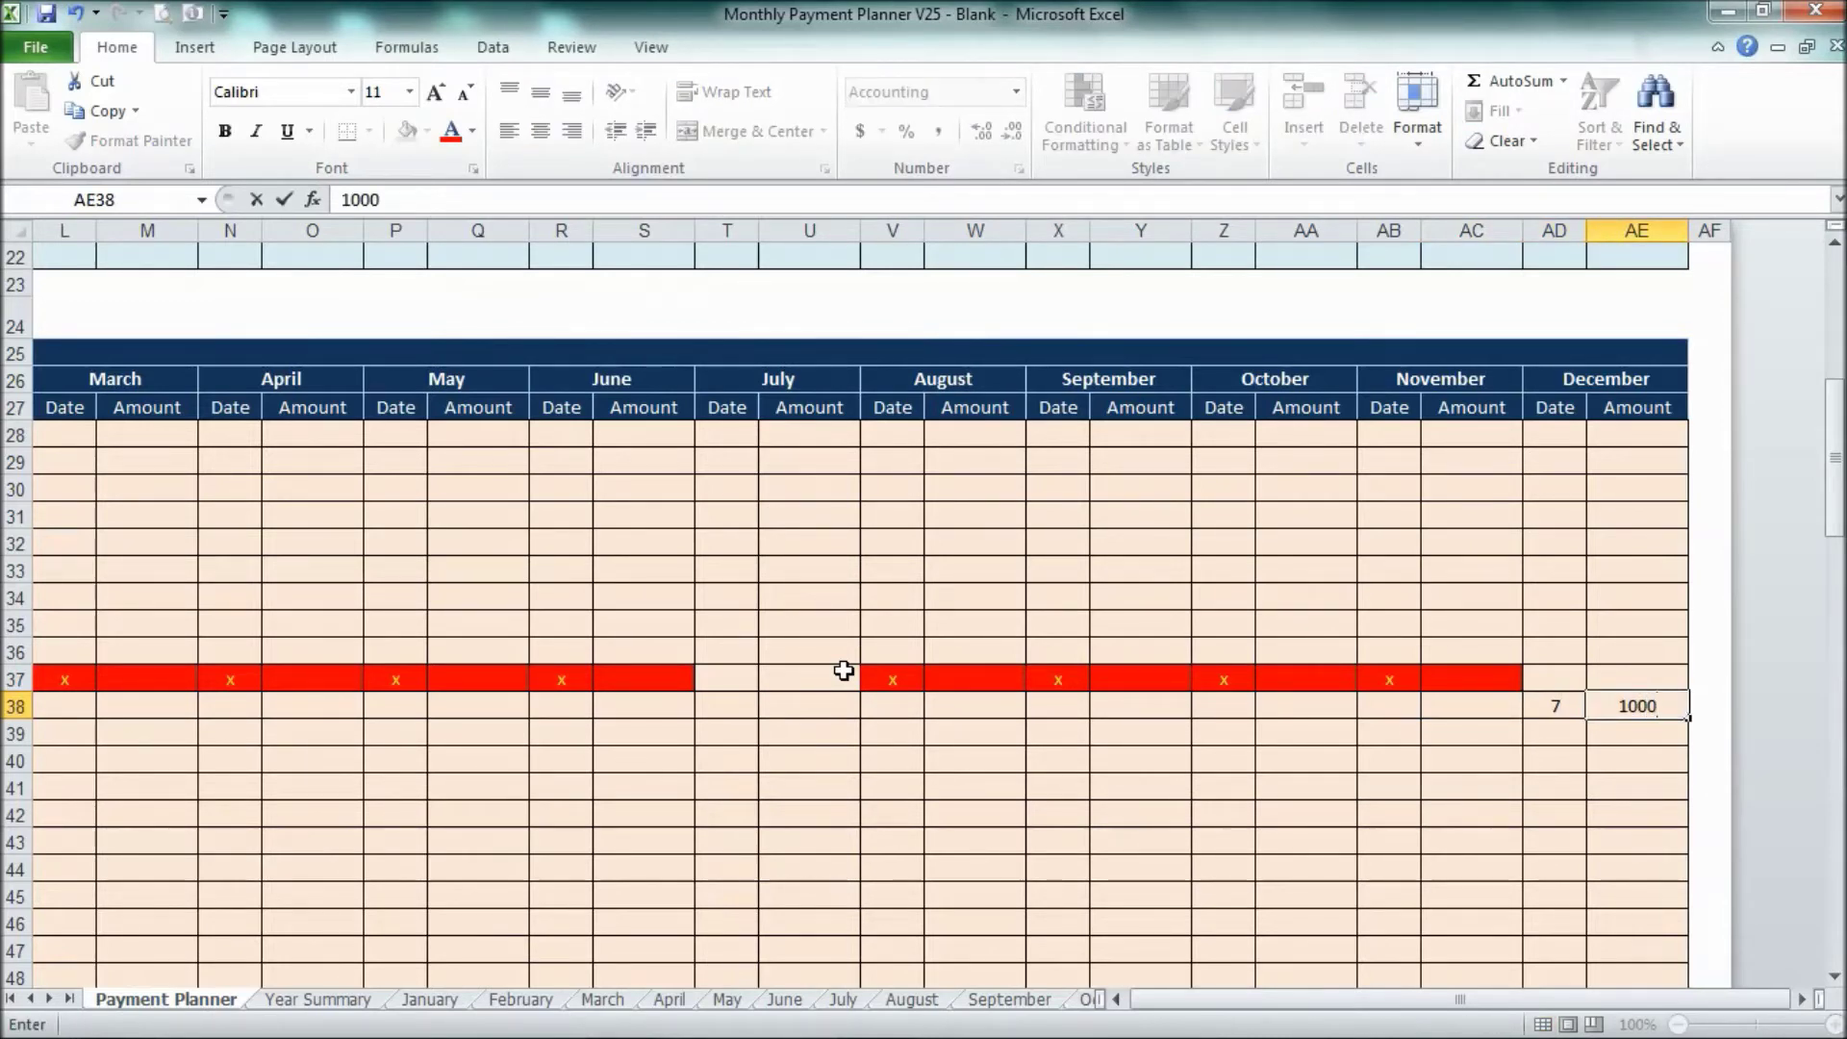
key("Return")
Go back along the expense rows from December to the start of the Vacation row
key("Left")
key("Left")
key("Left")
key("Left")
key("Left")
key("Left")
key("Left")
key("Left")
key("Left")
key("Left")
key("Left")
key("Left")
key("Left")
key("Left")
key("Left")
key("Left")
key("Left")
key("Left")
key("Left")
key("Left")
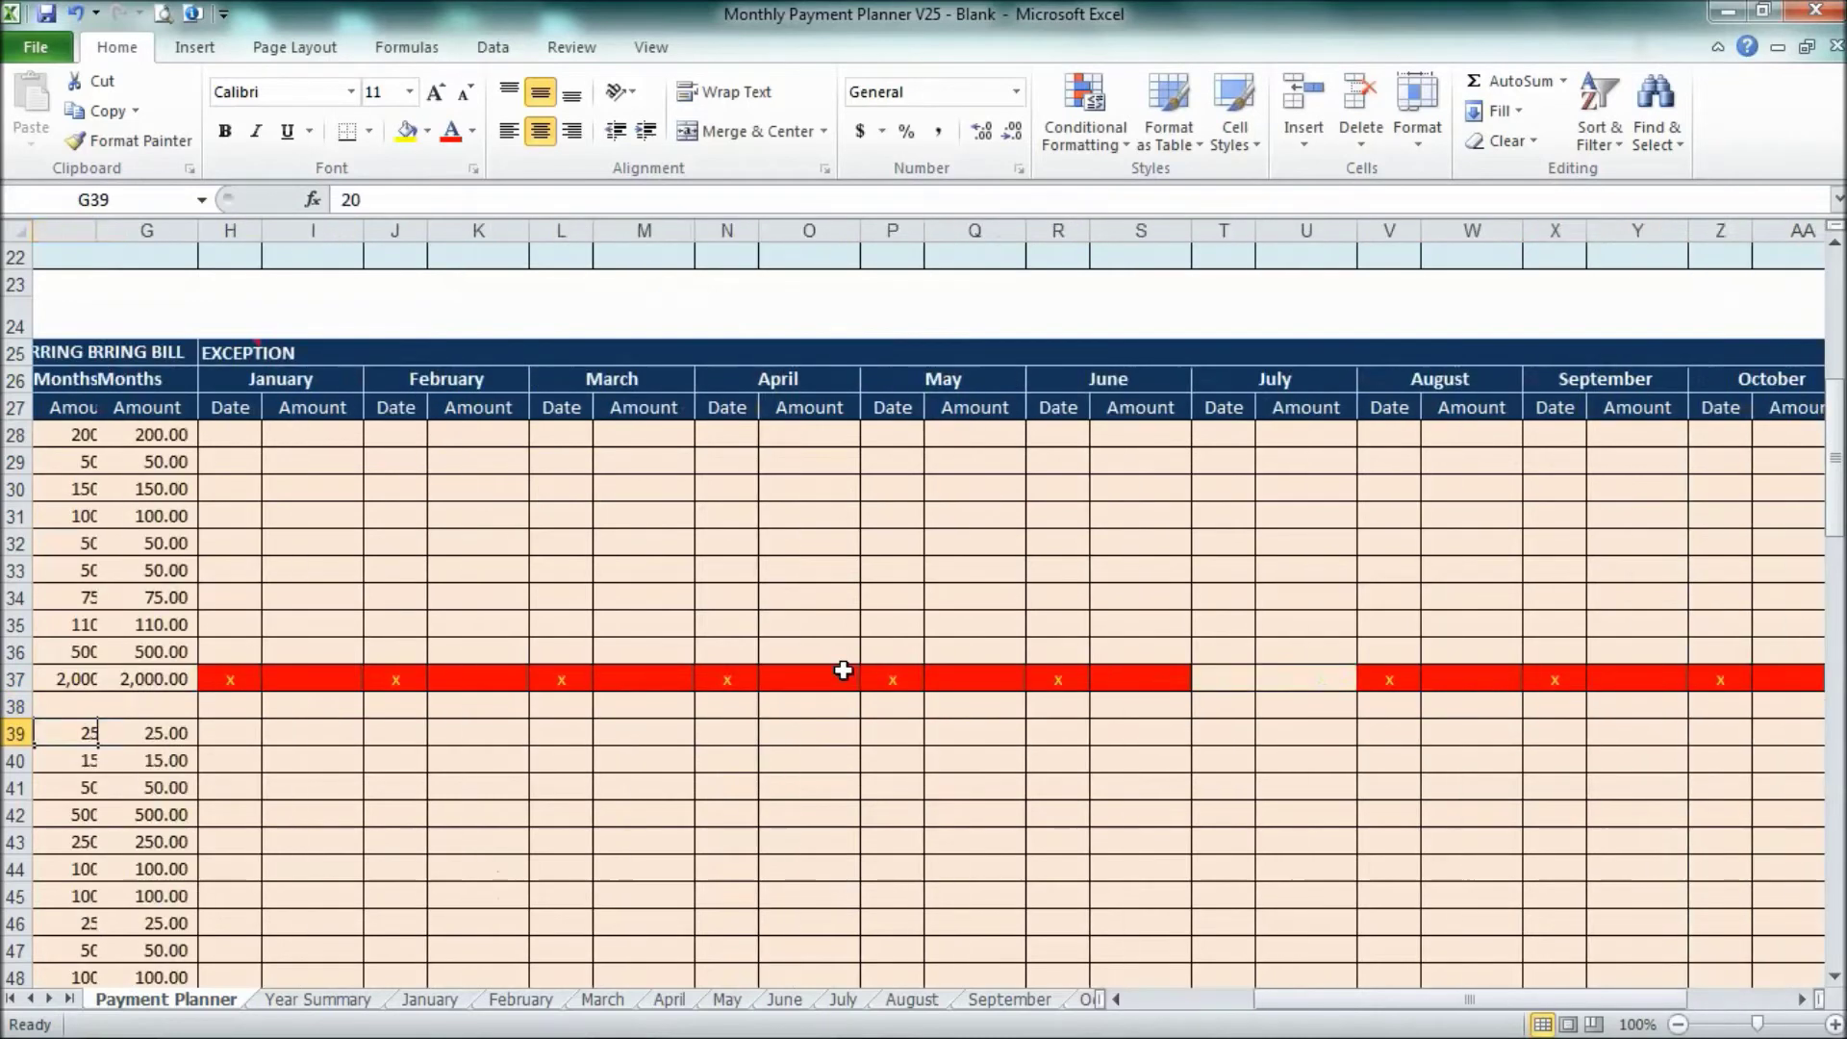
key("Left")
key("Left")
key("Left")
key("Left")
key("Left")
key("Left")
key("Up")
key("Up")
key("Right")
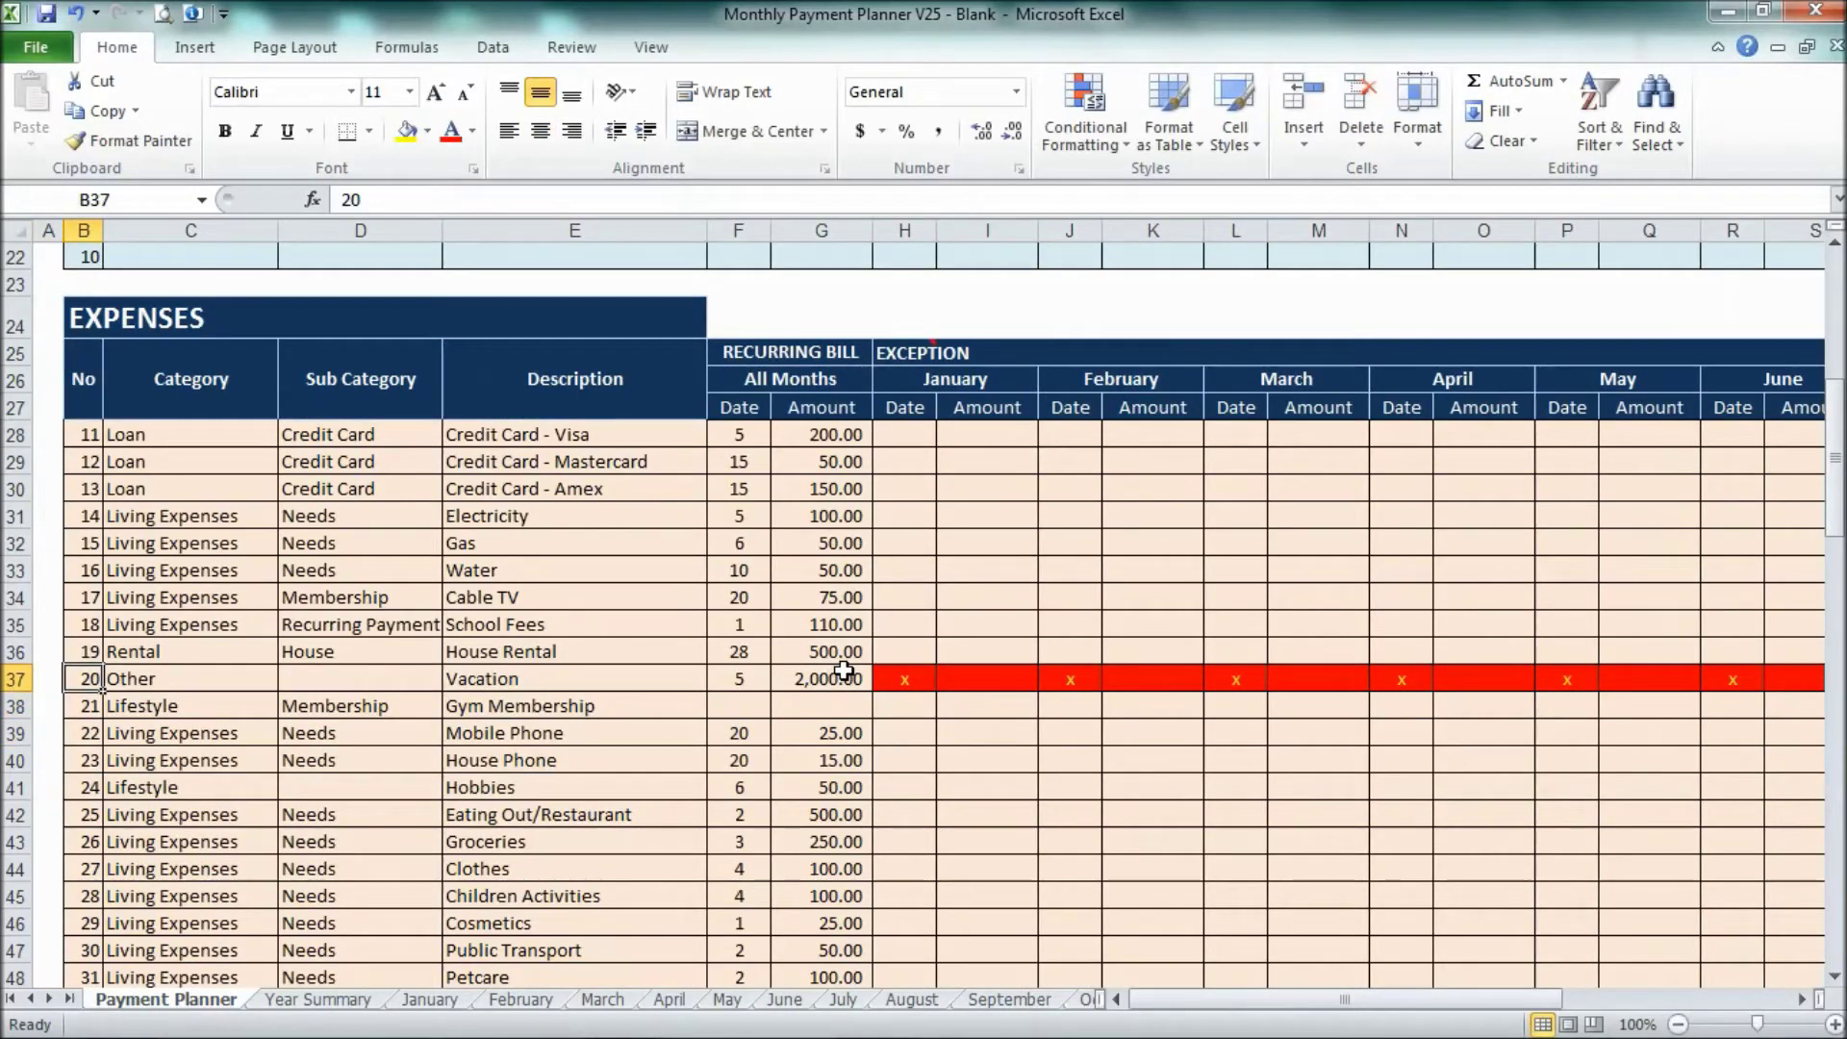
Check the December calendar for the Vacation payment on the 5th and the Gym Membership payment on the 7th
left_click(1087, 1005)
scroll(1083, 978, "down", 3)
left_click(1059, 1001)
scroll(1477, 737, "down", 3)
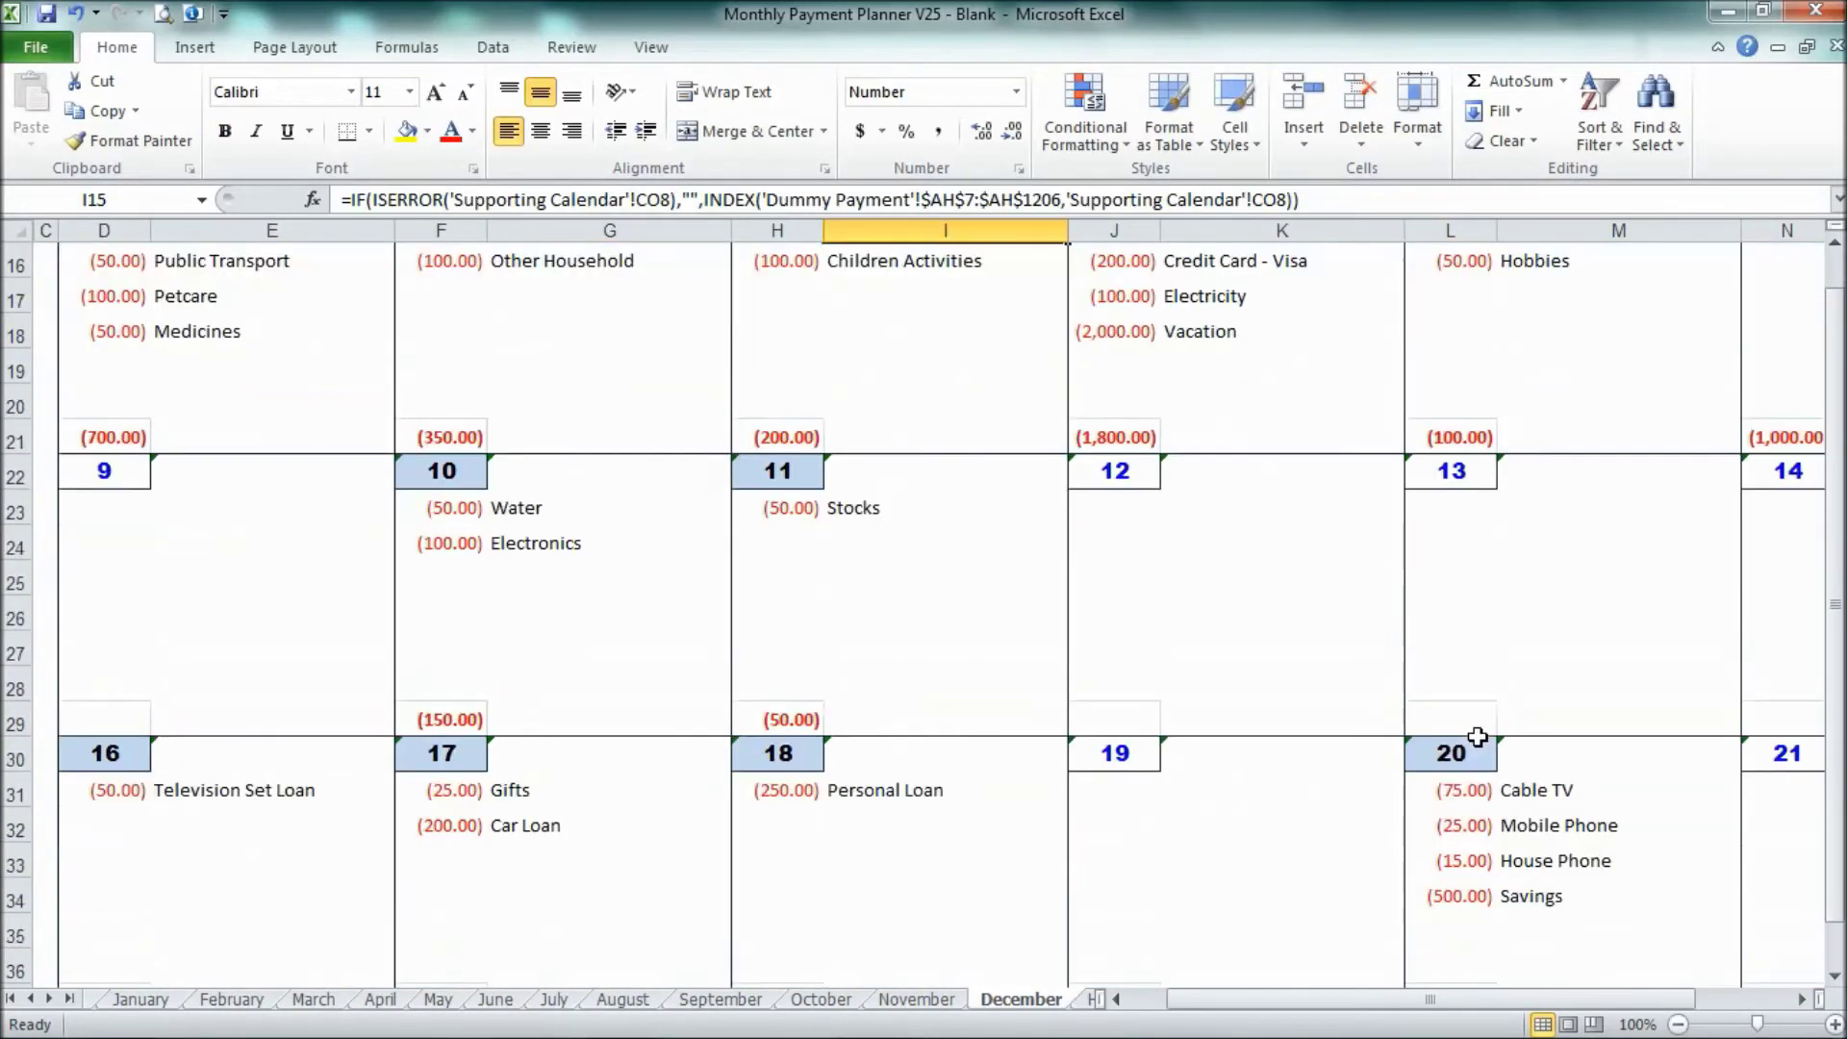
scroll(1478, 734, "up", 2)
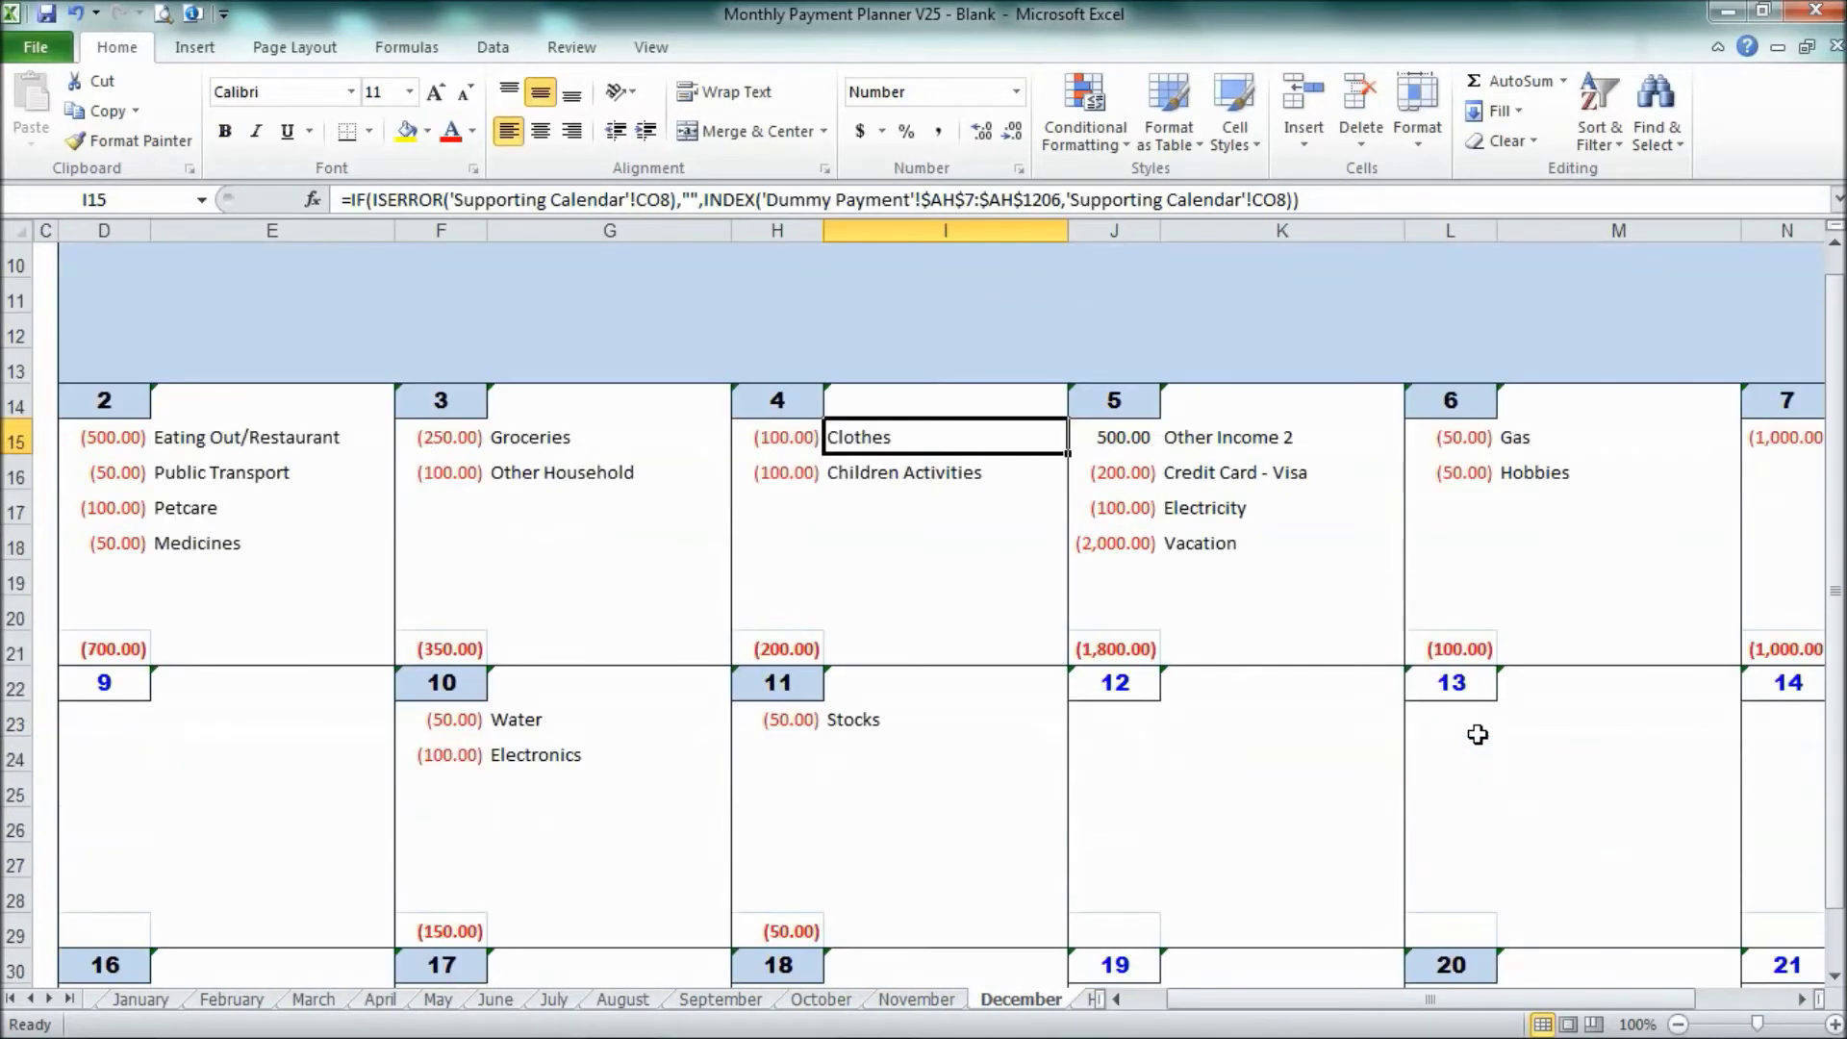
left_click_drag(1472, 1001, 1540, 1008)
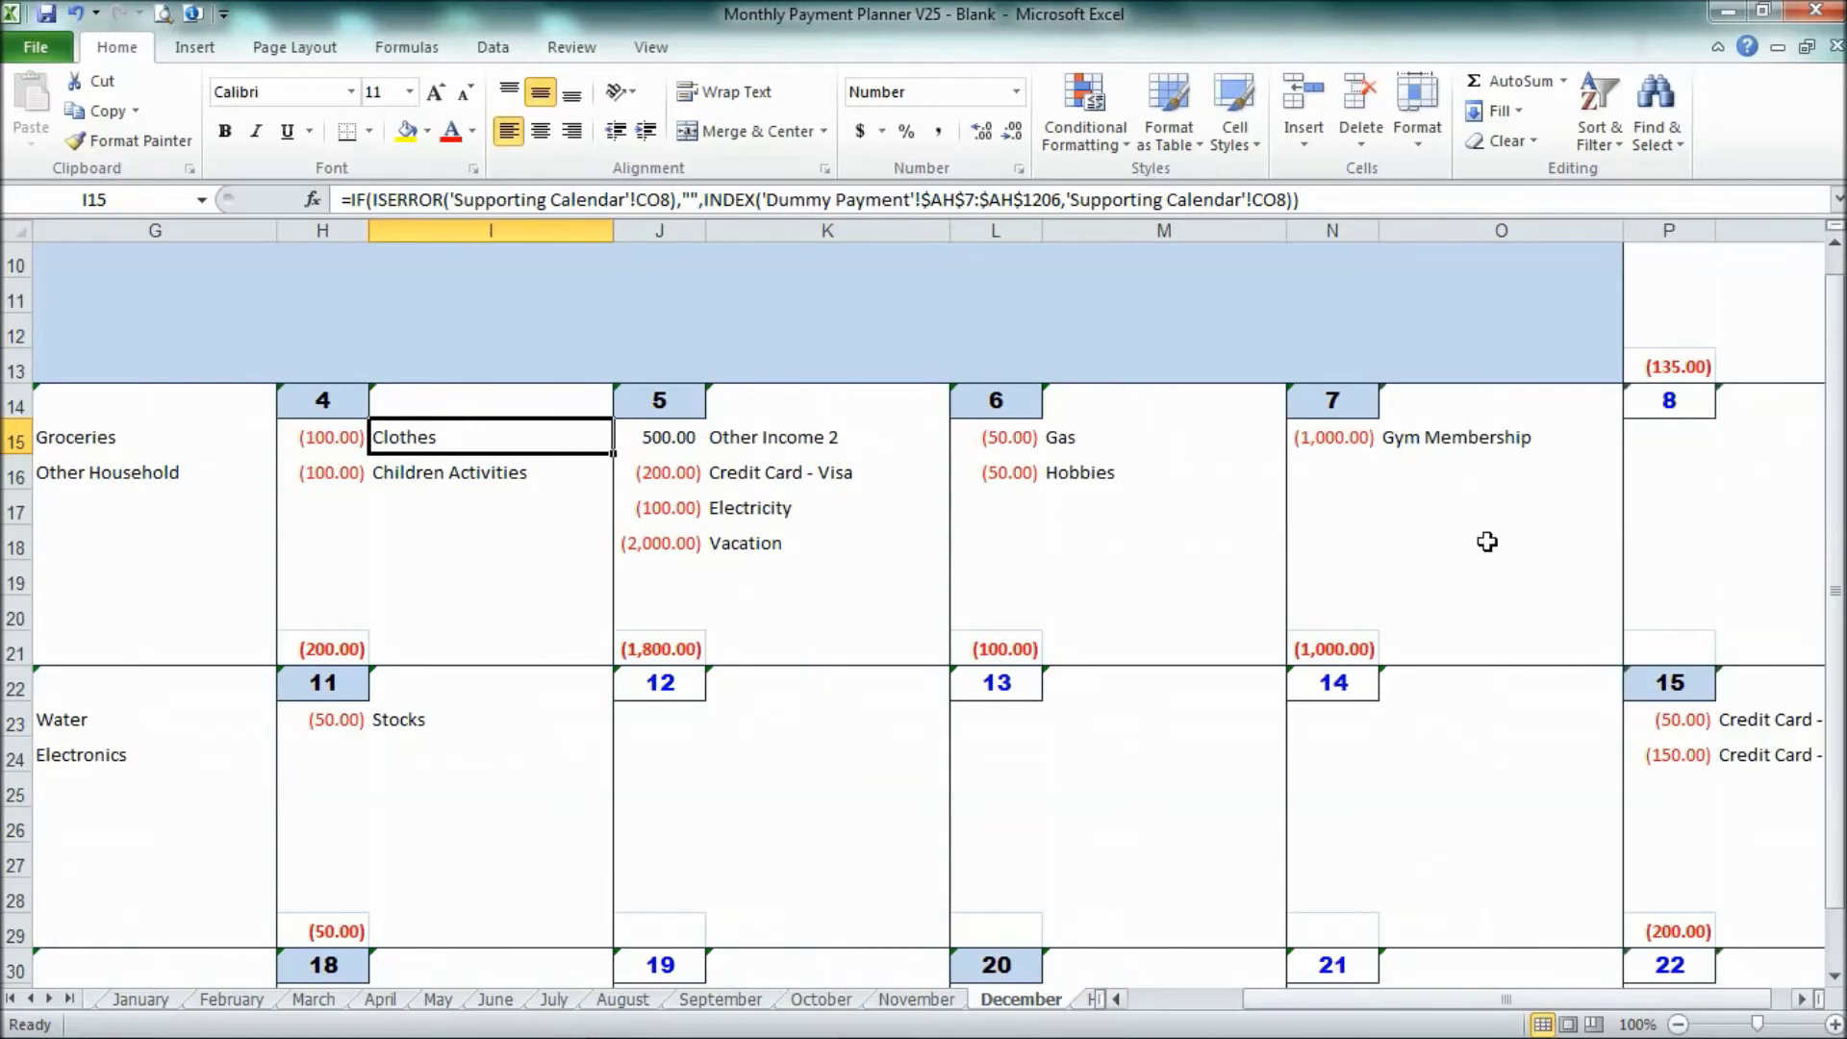
left_click(1340, 401)
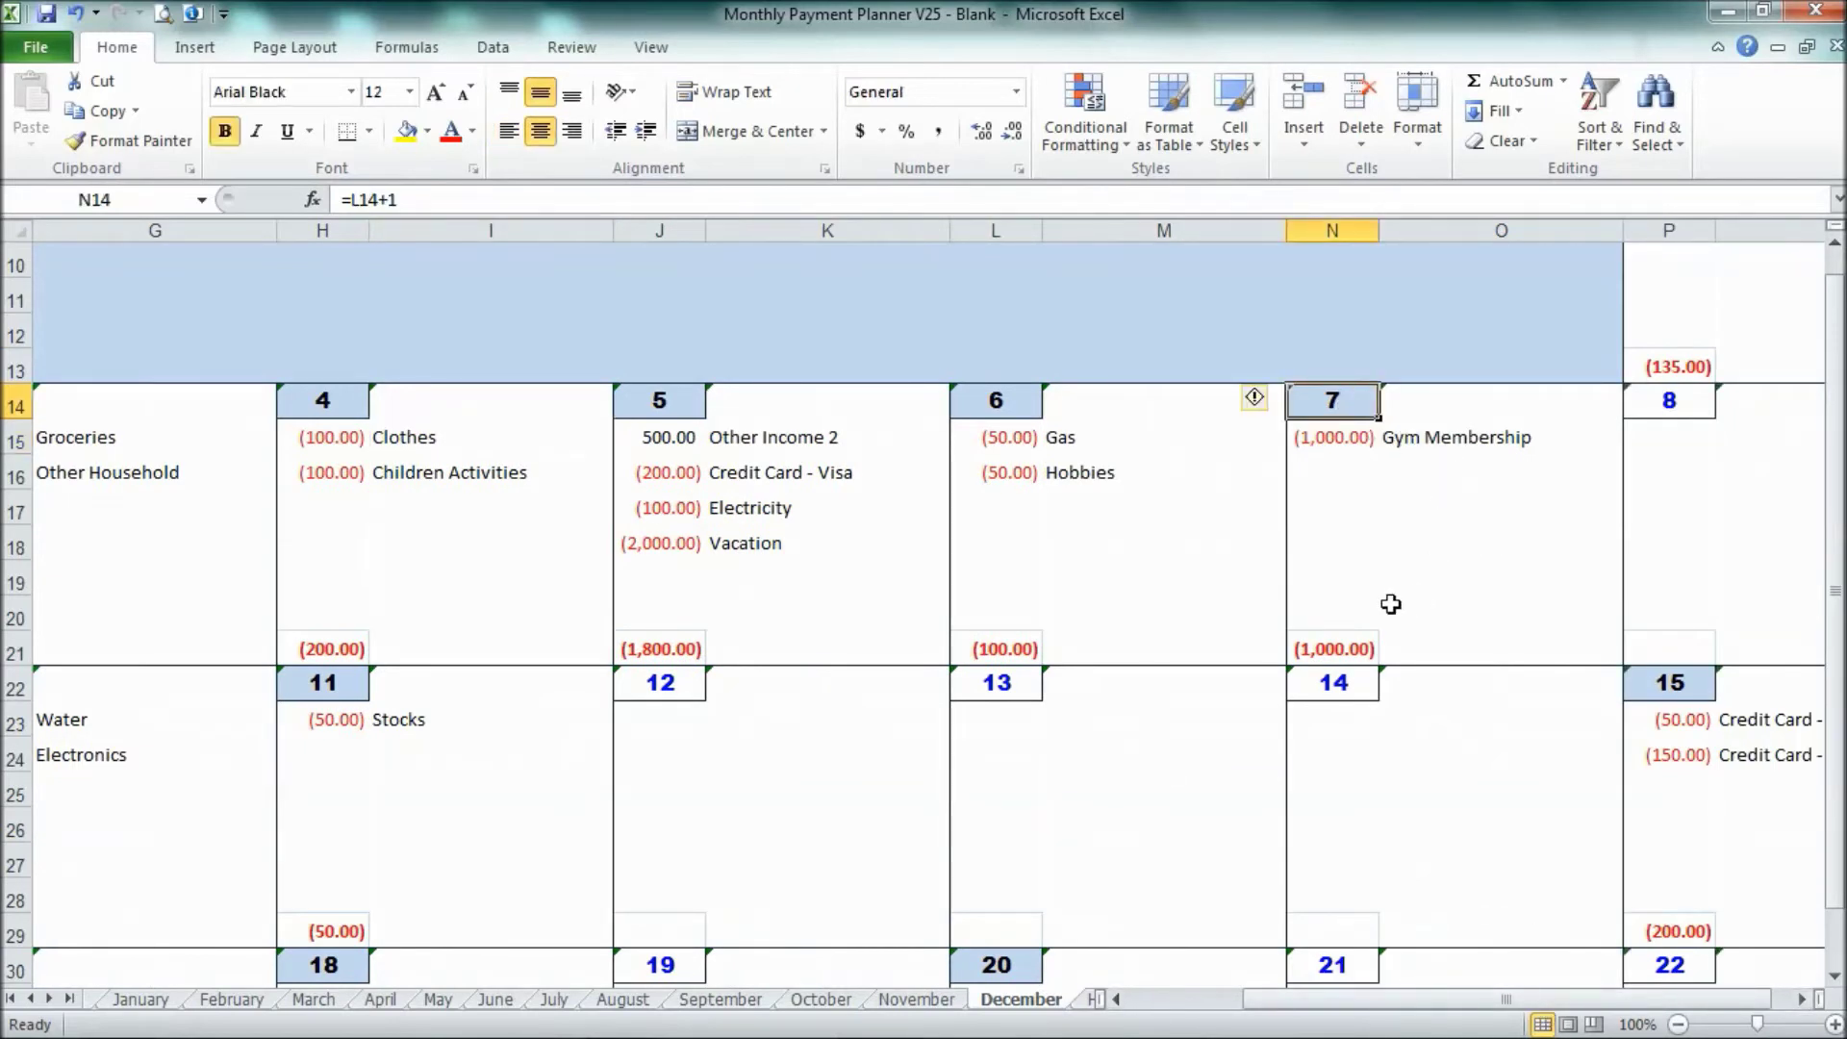
Examine the November calendar's first week to see whether Vacation and Gym Membership are left out
left_click(947, 1003)
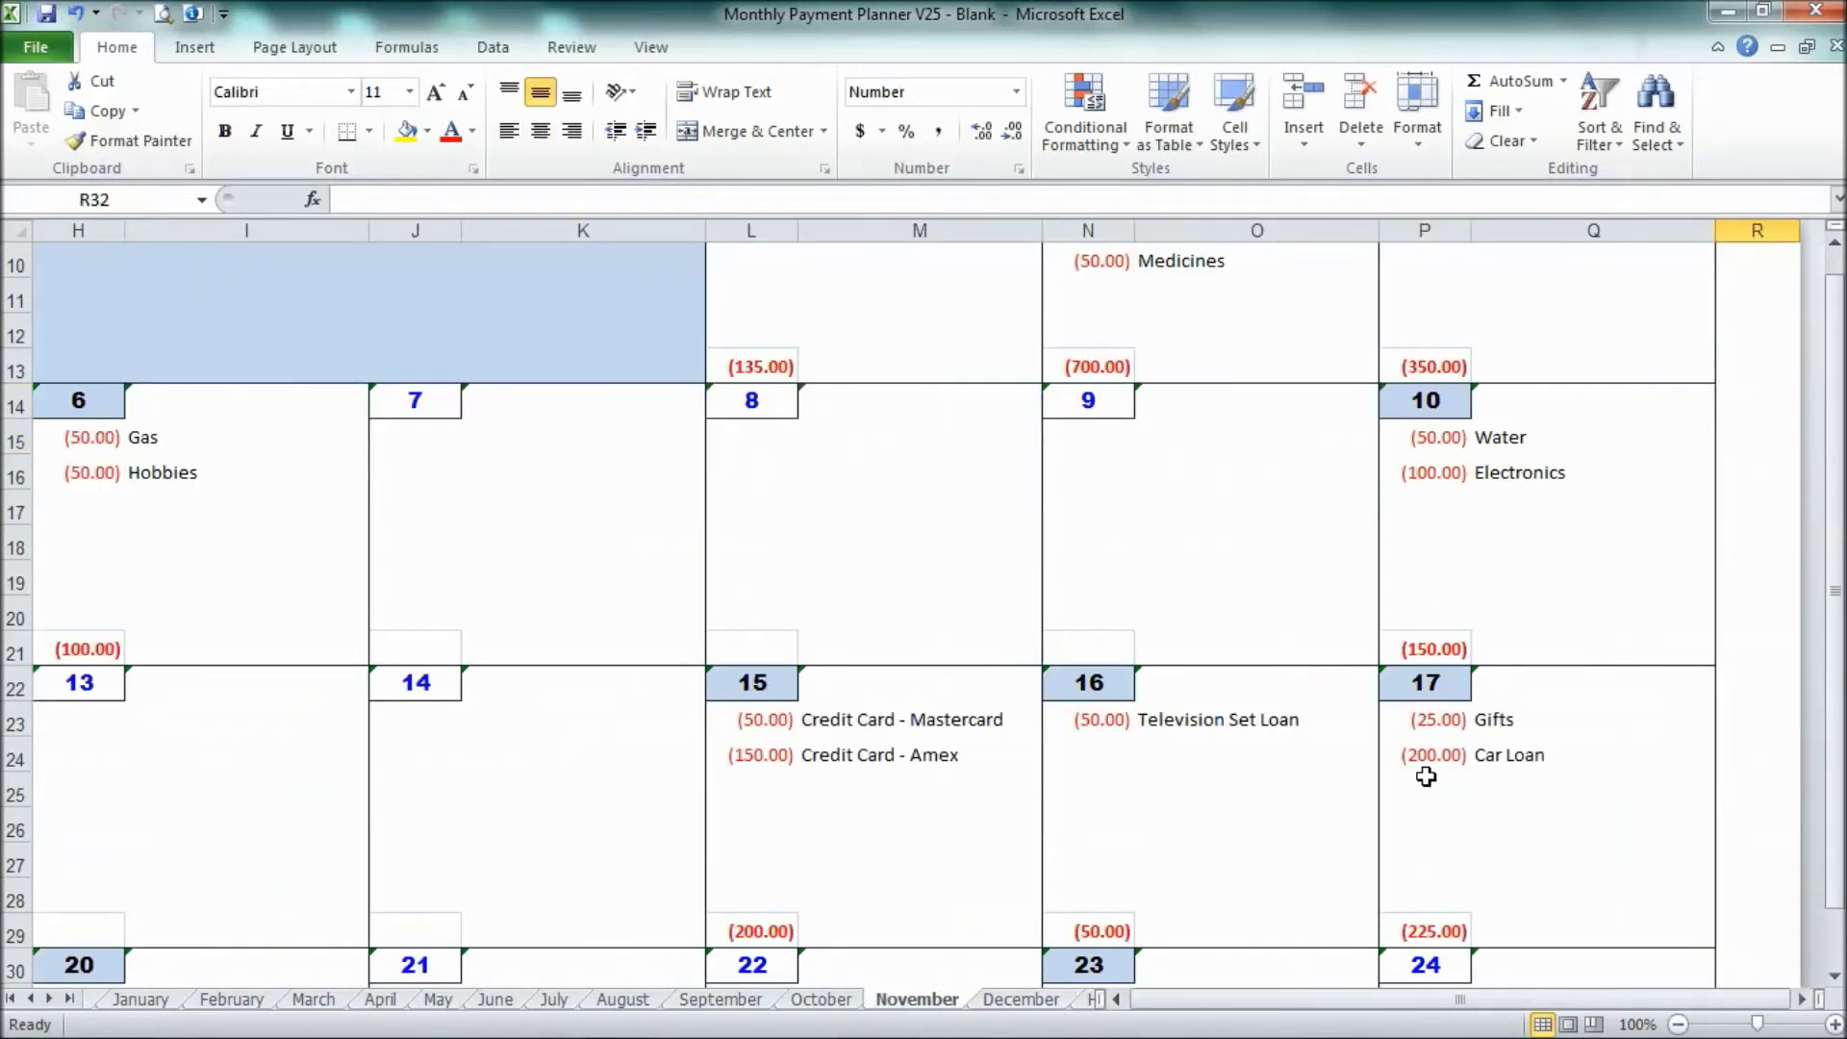
scroll(1422, 775, "up", 3)
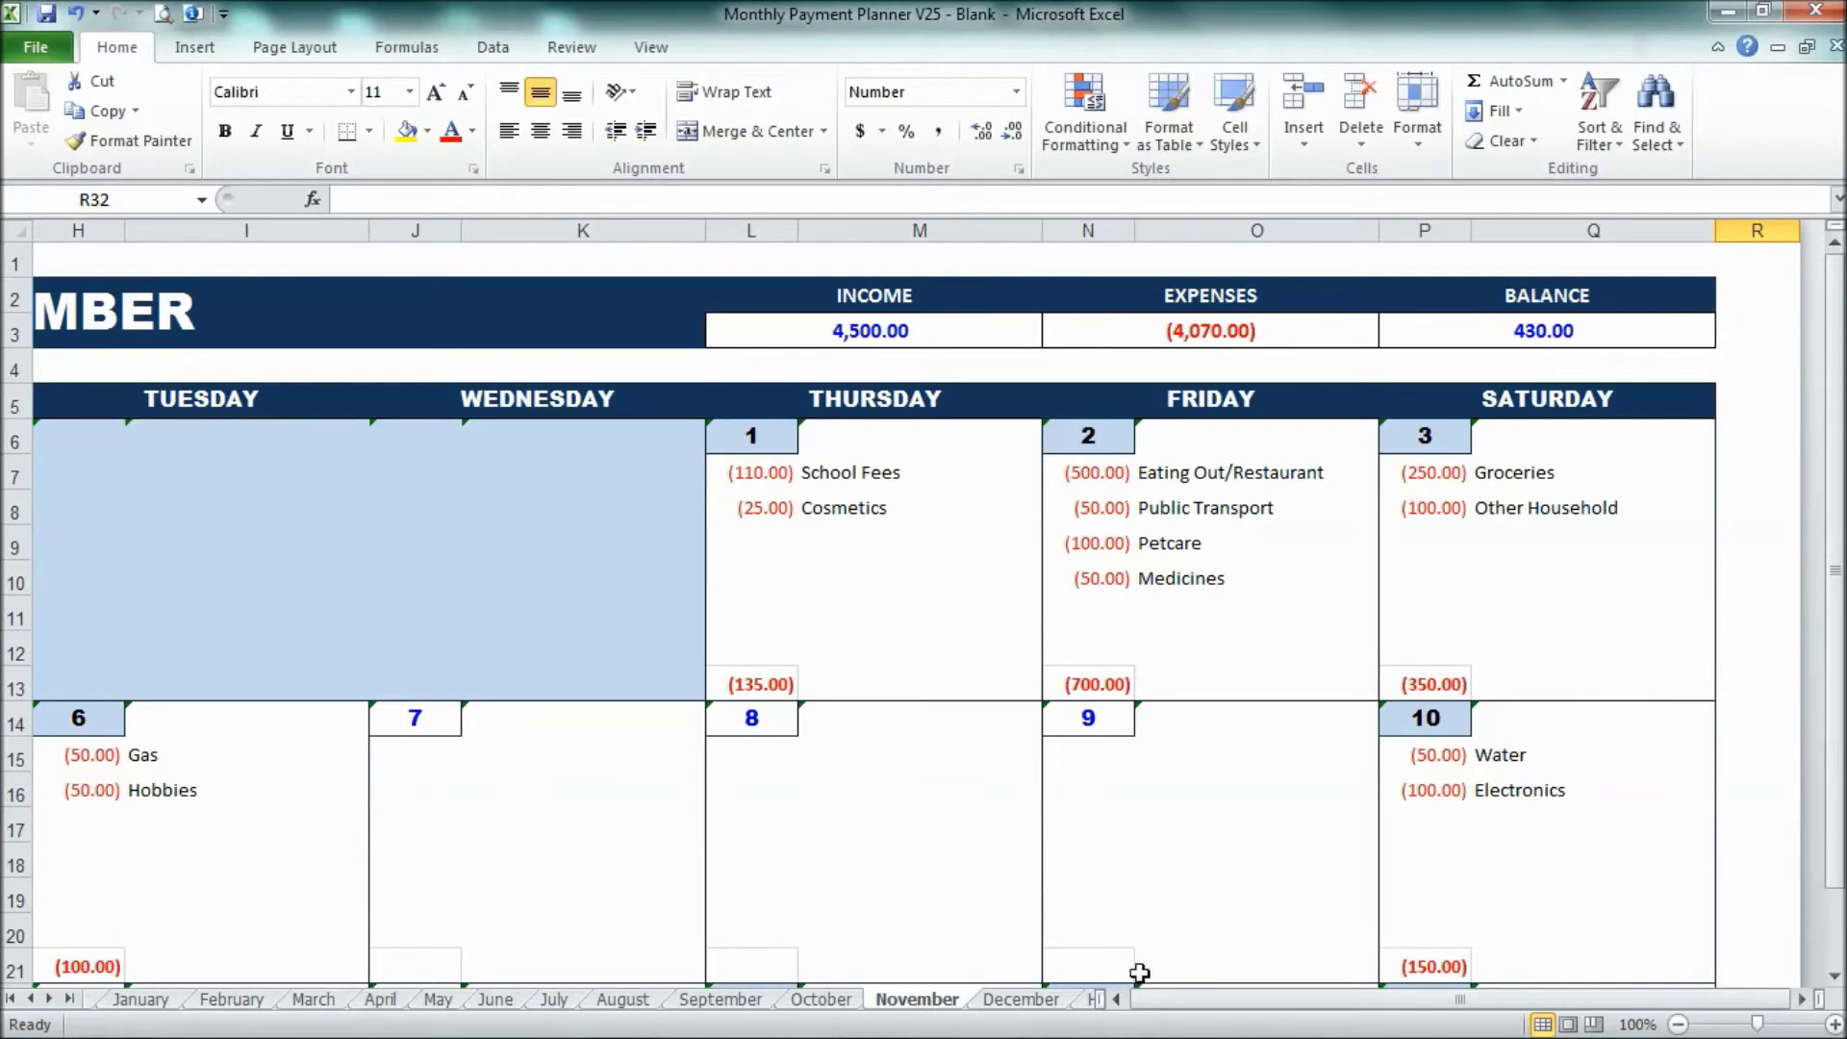
left_click(1117, 999)
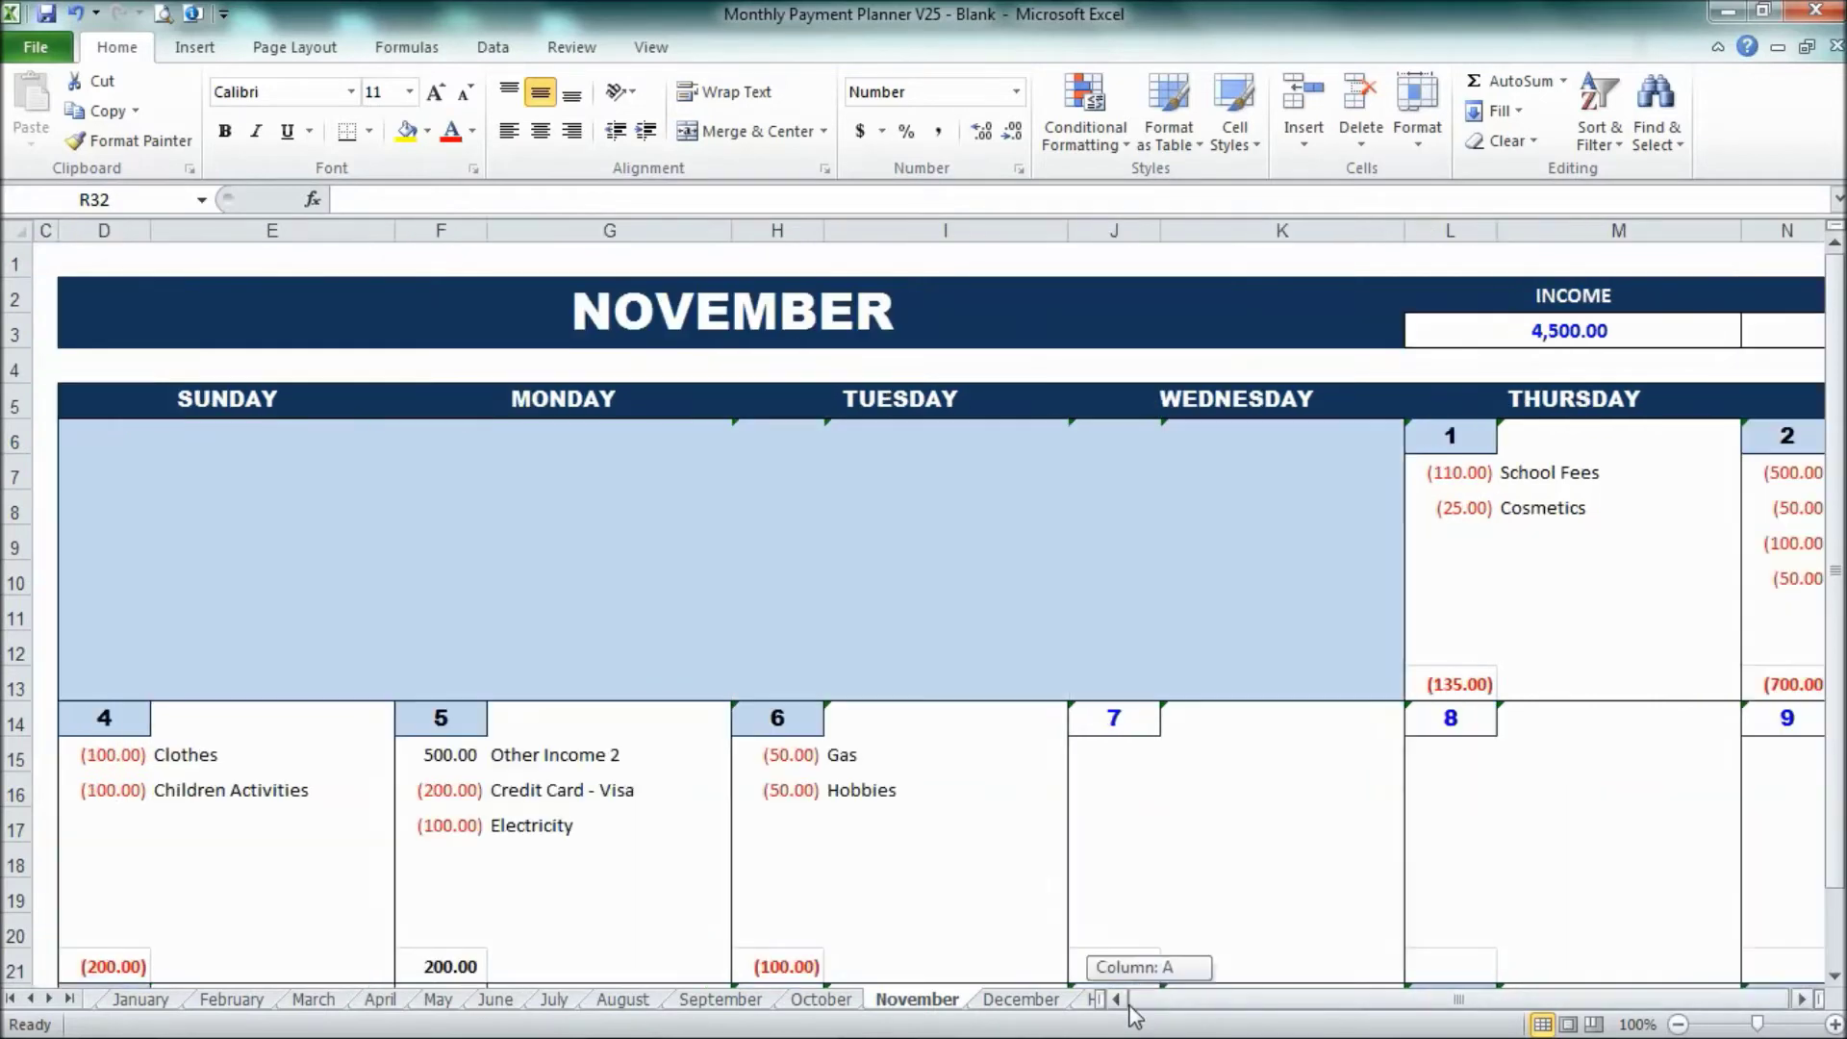
Return to the Payment Planner sheet and look over the expense list, income list and monthly totals
left_click(12, 999)
left_click(146, 1002)
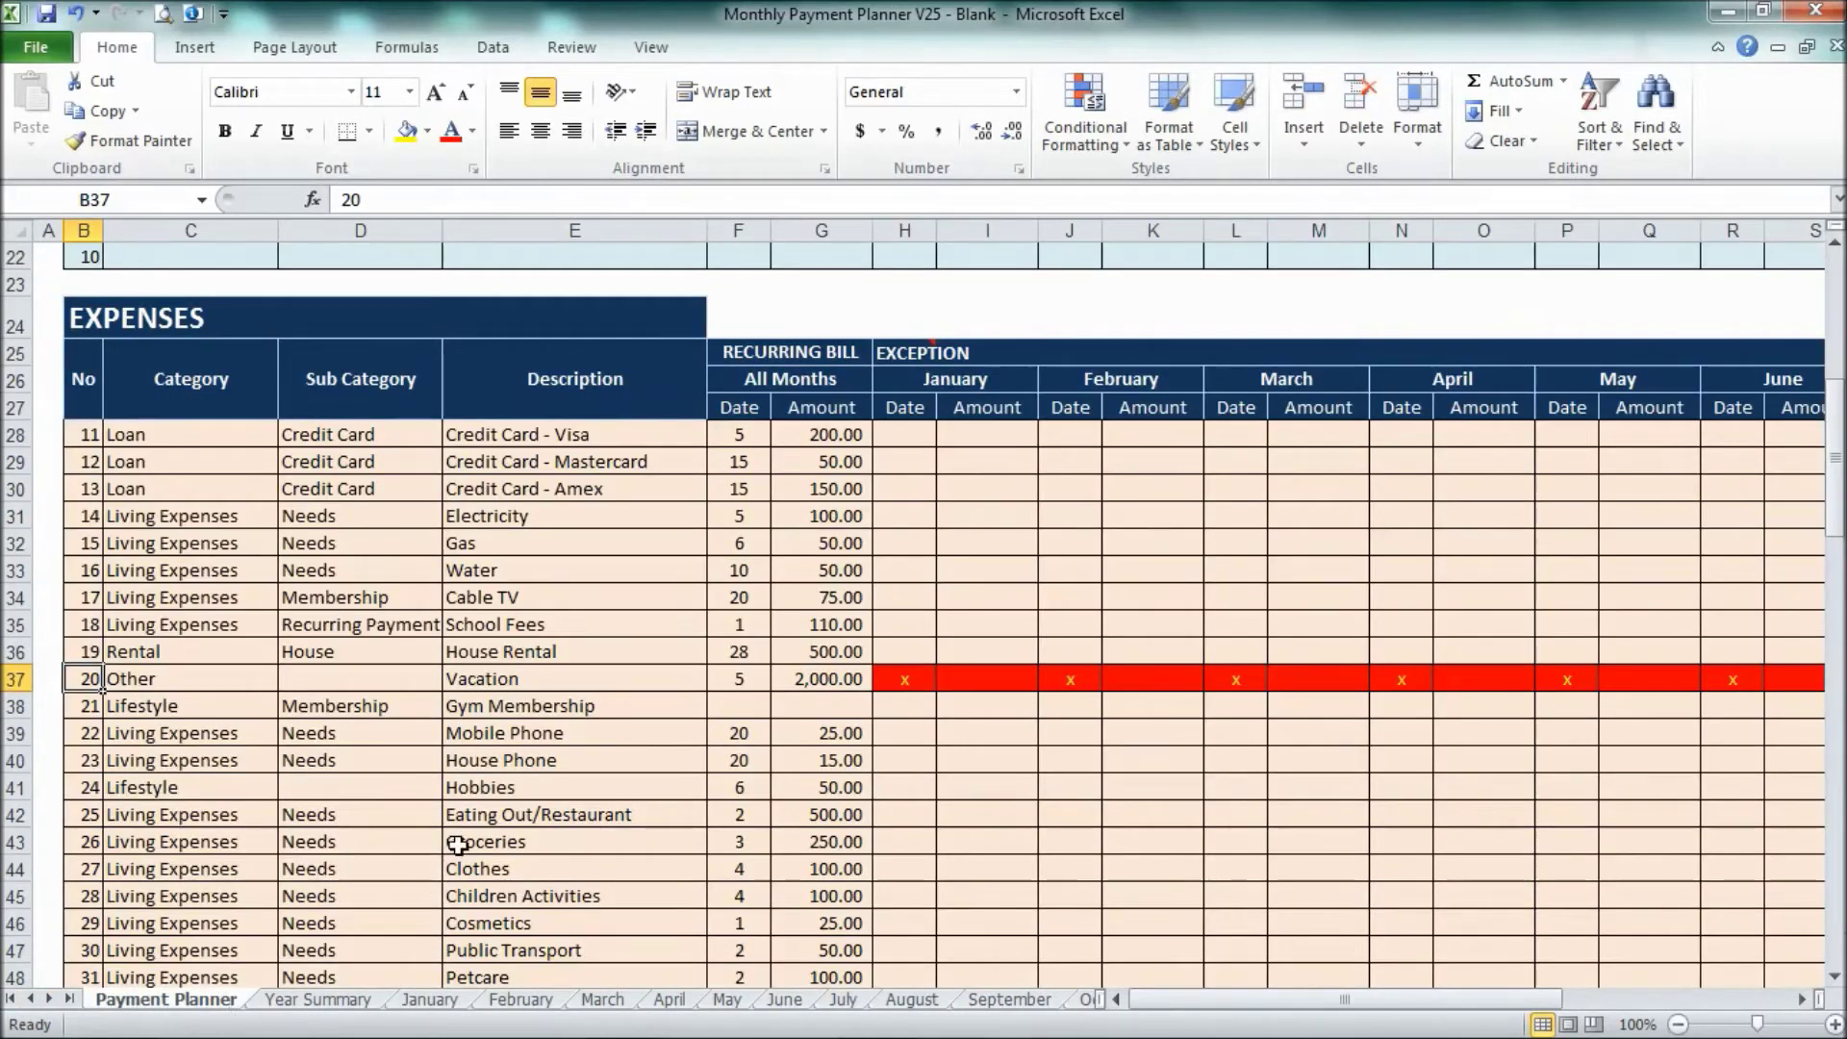
scroll(557, 817, "down", 5)
scroll(557, 817, "up", 12)
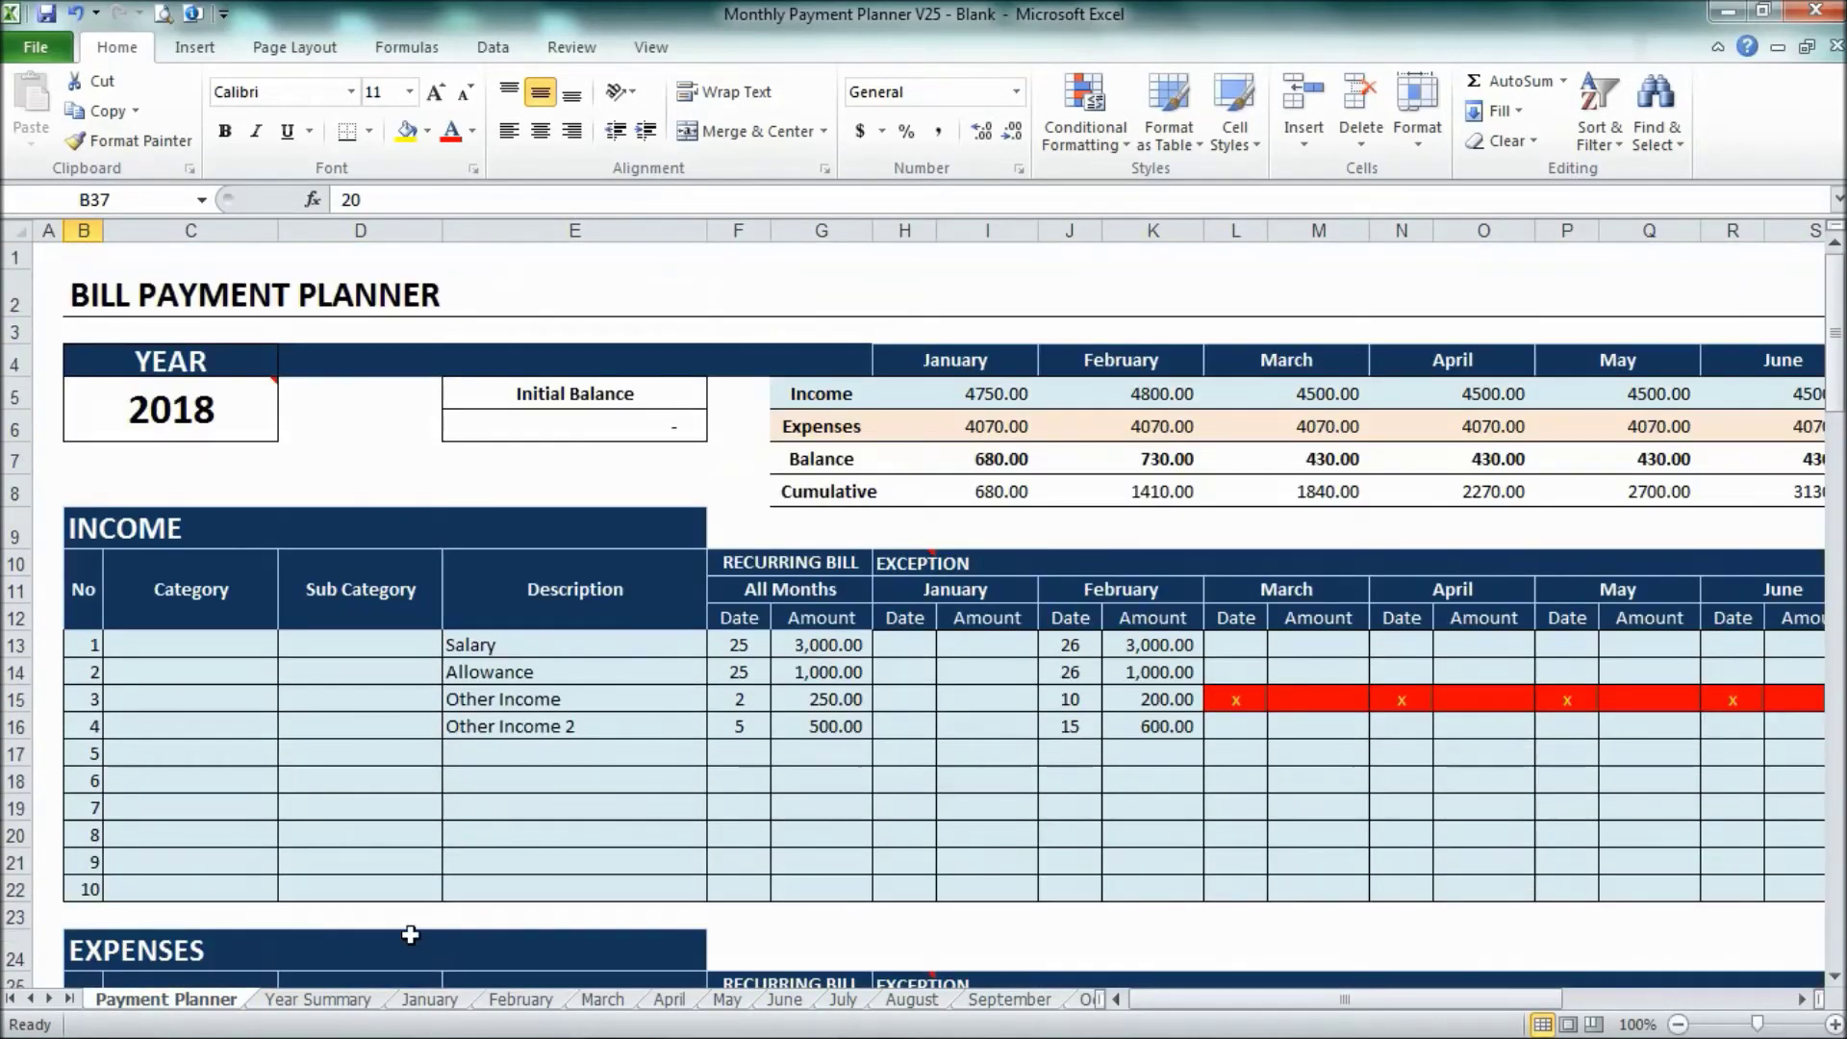
Examine the Year Summary sheet's color-coded calendars and the balance thresholds in the legend below them
left_click(363, 996)
scroll(604, 666, "down", 2)
scroll(603, 665, "down", 1)
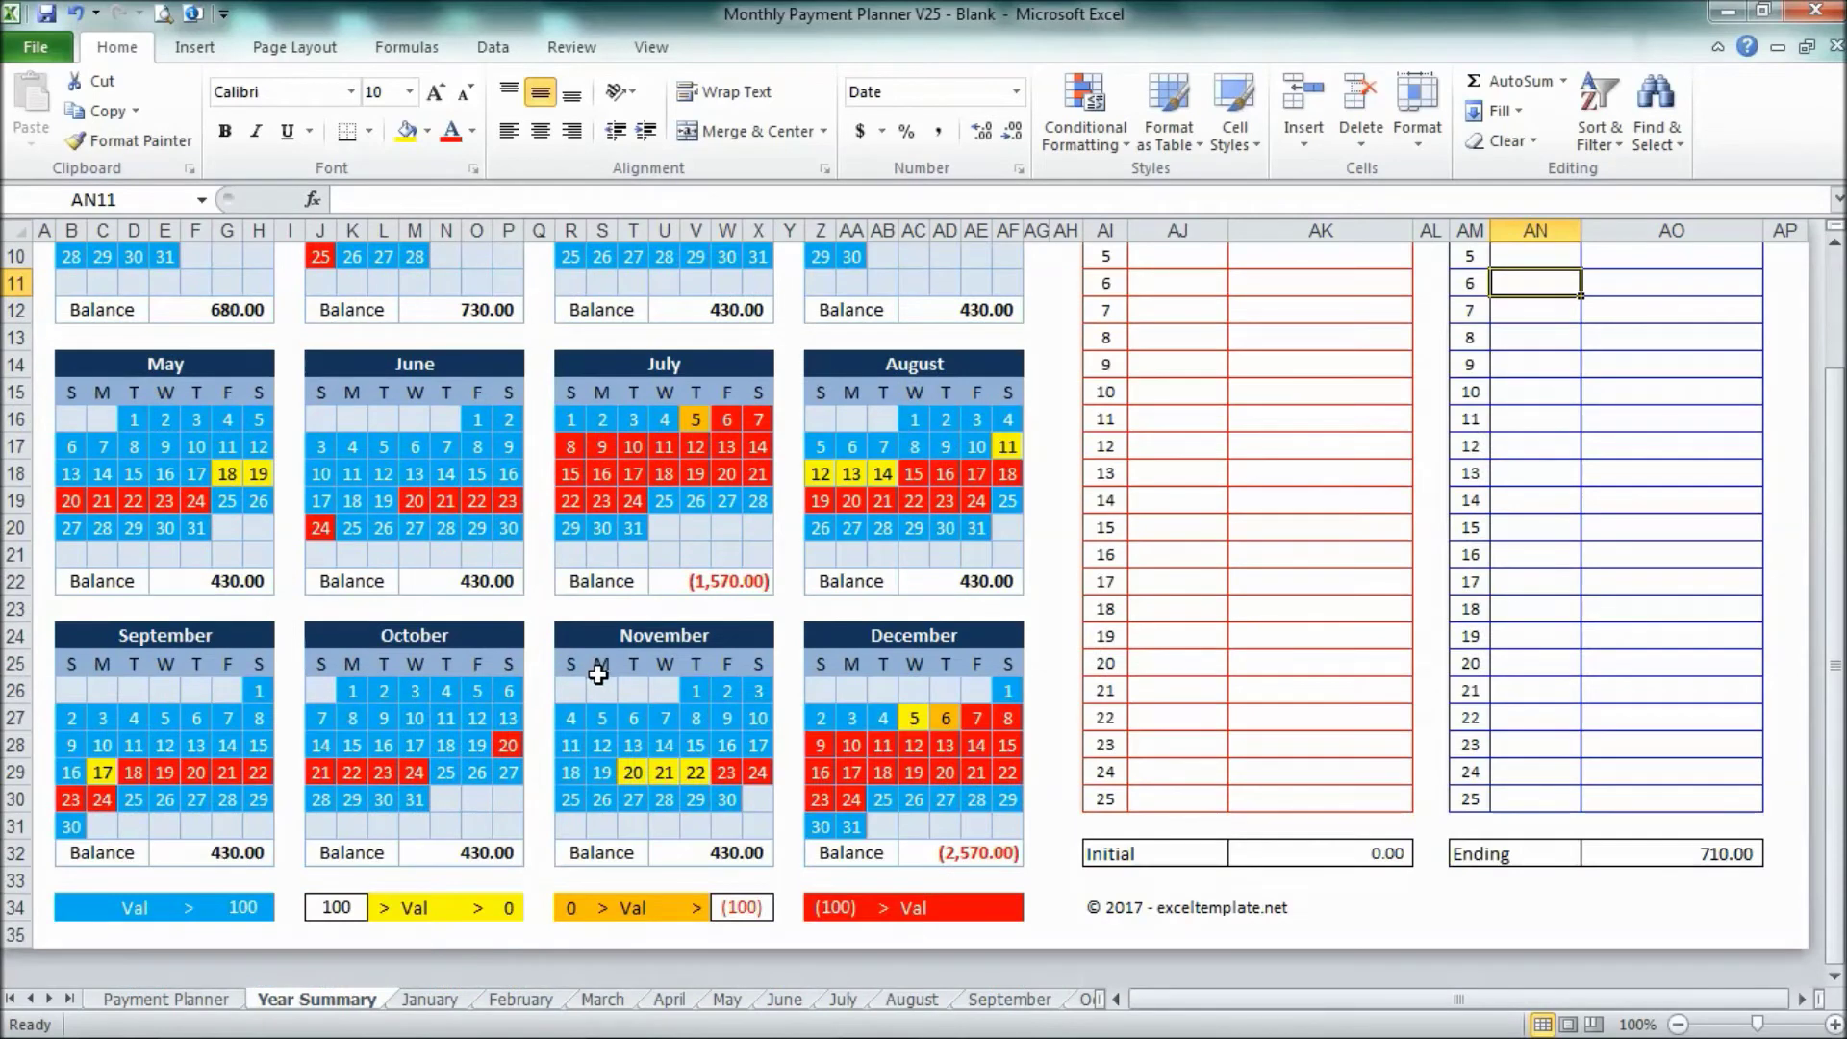
left_click(368, 904)
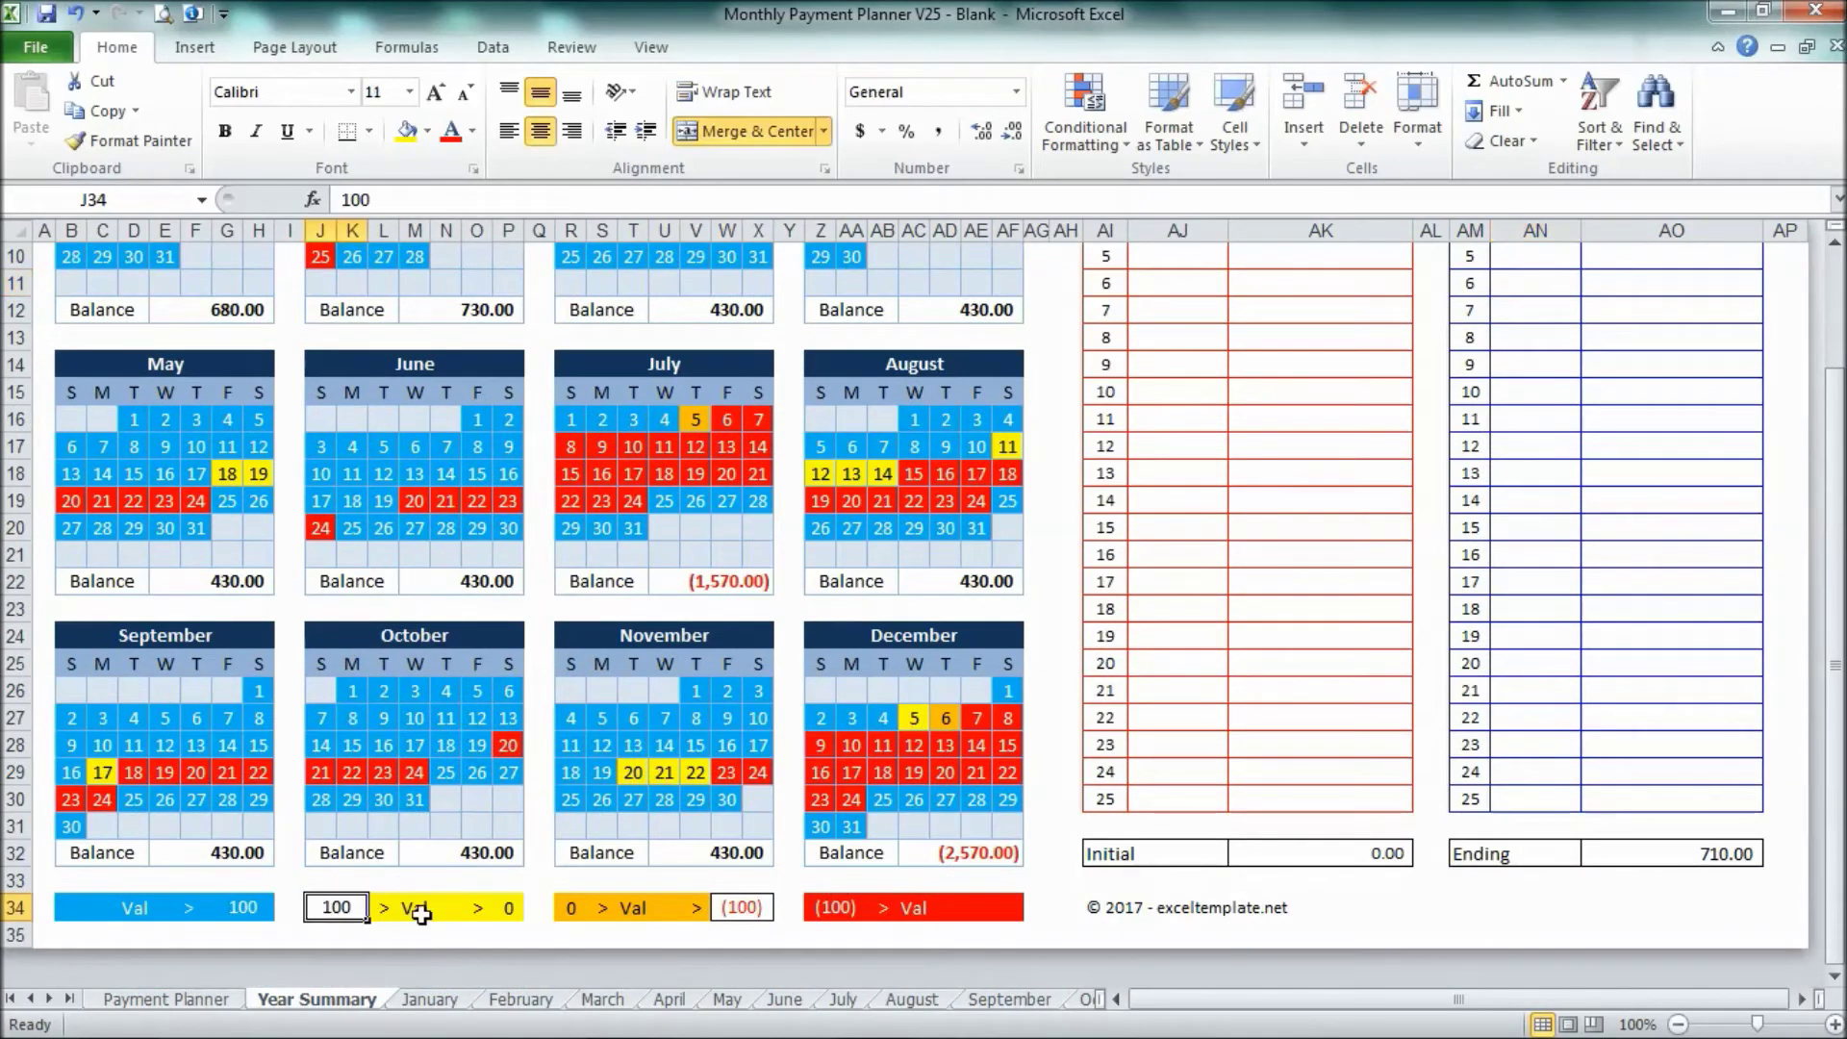
left_click(722, 905)
left_click(847, 907)
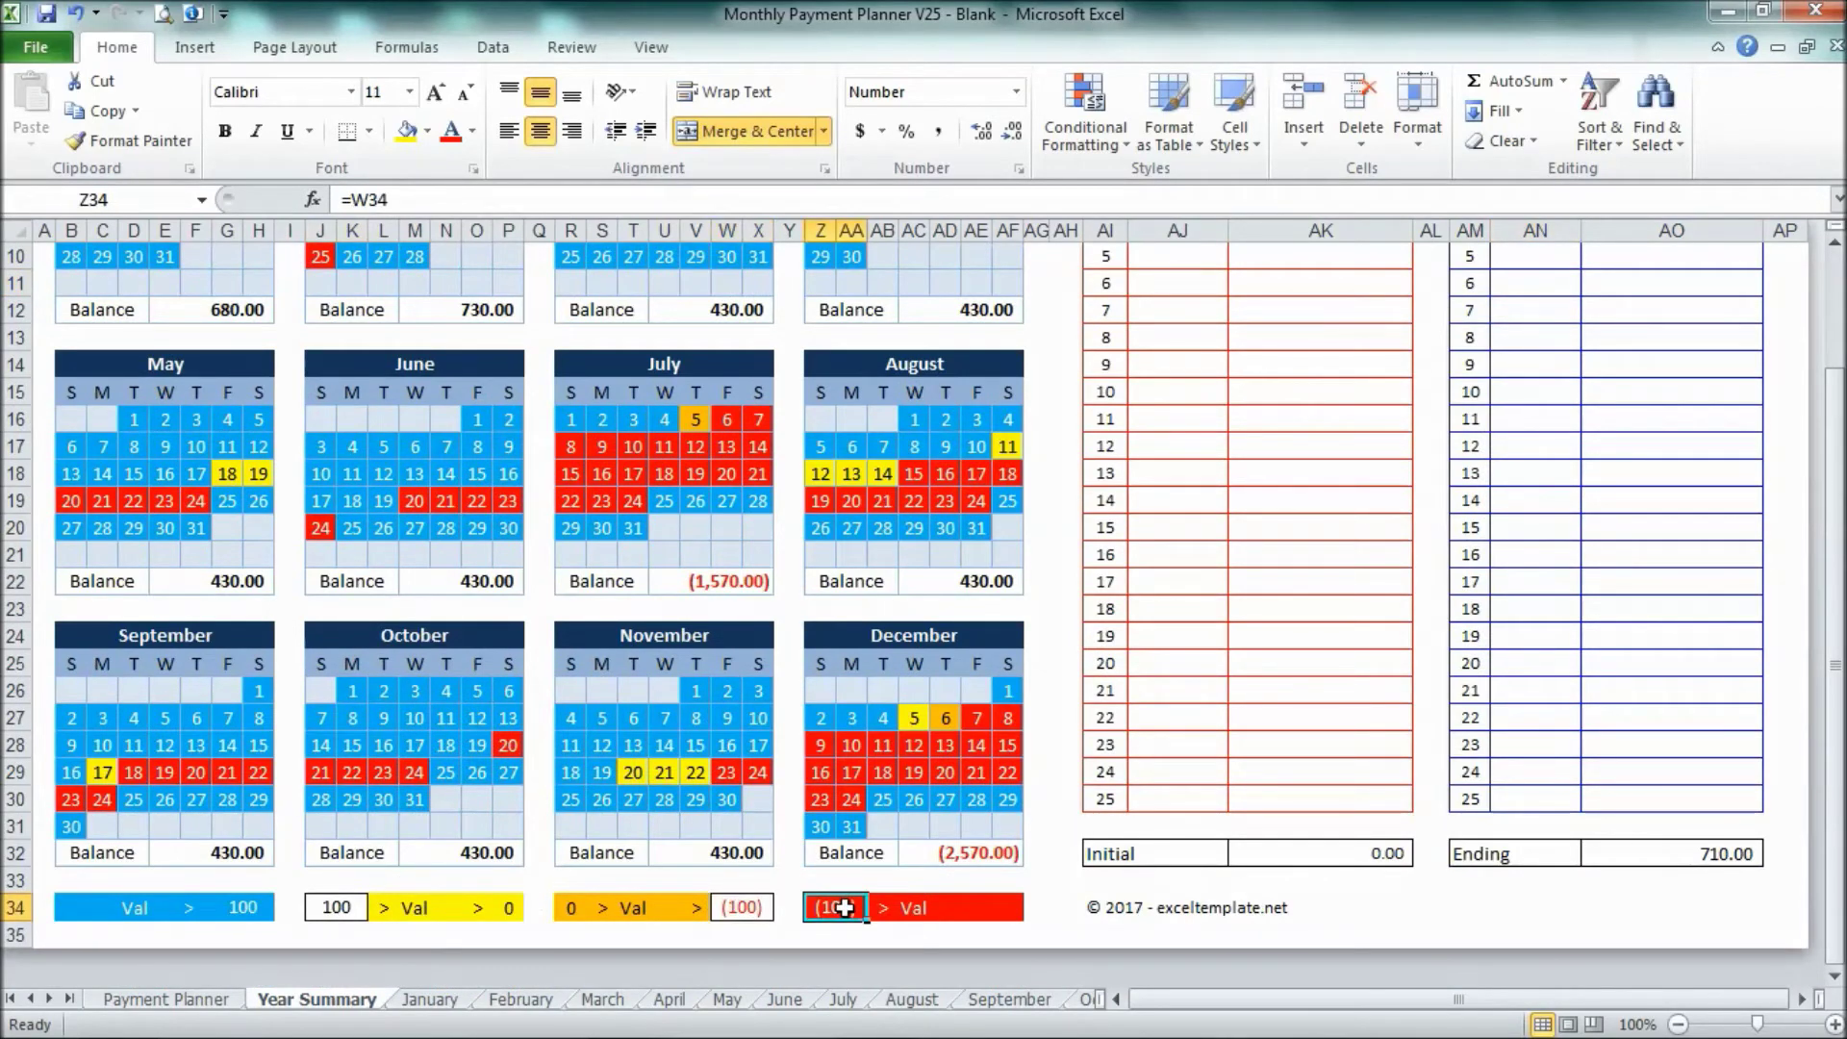
scroll(741, 746, "up", 1)
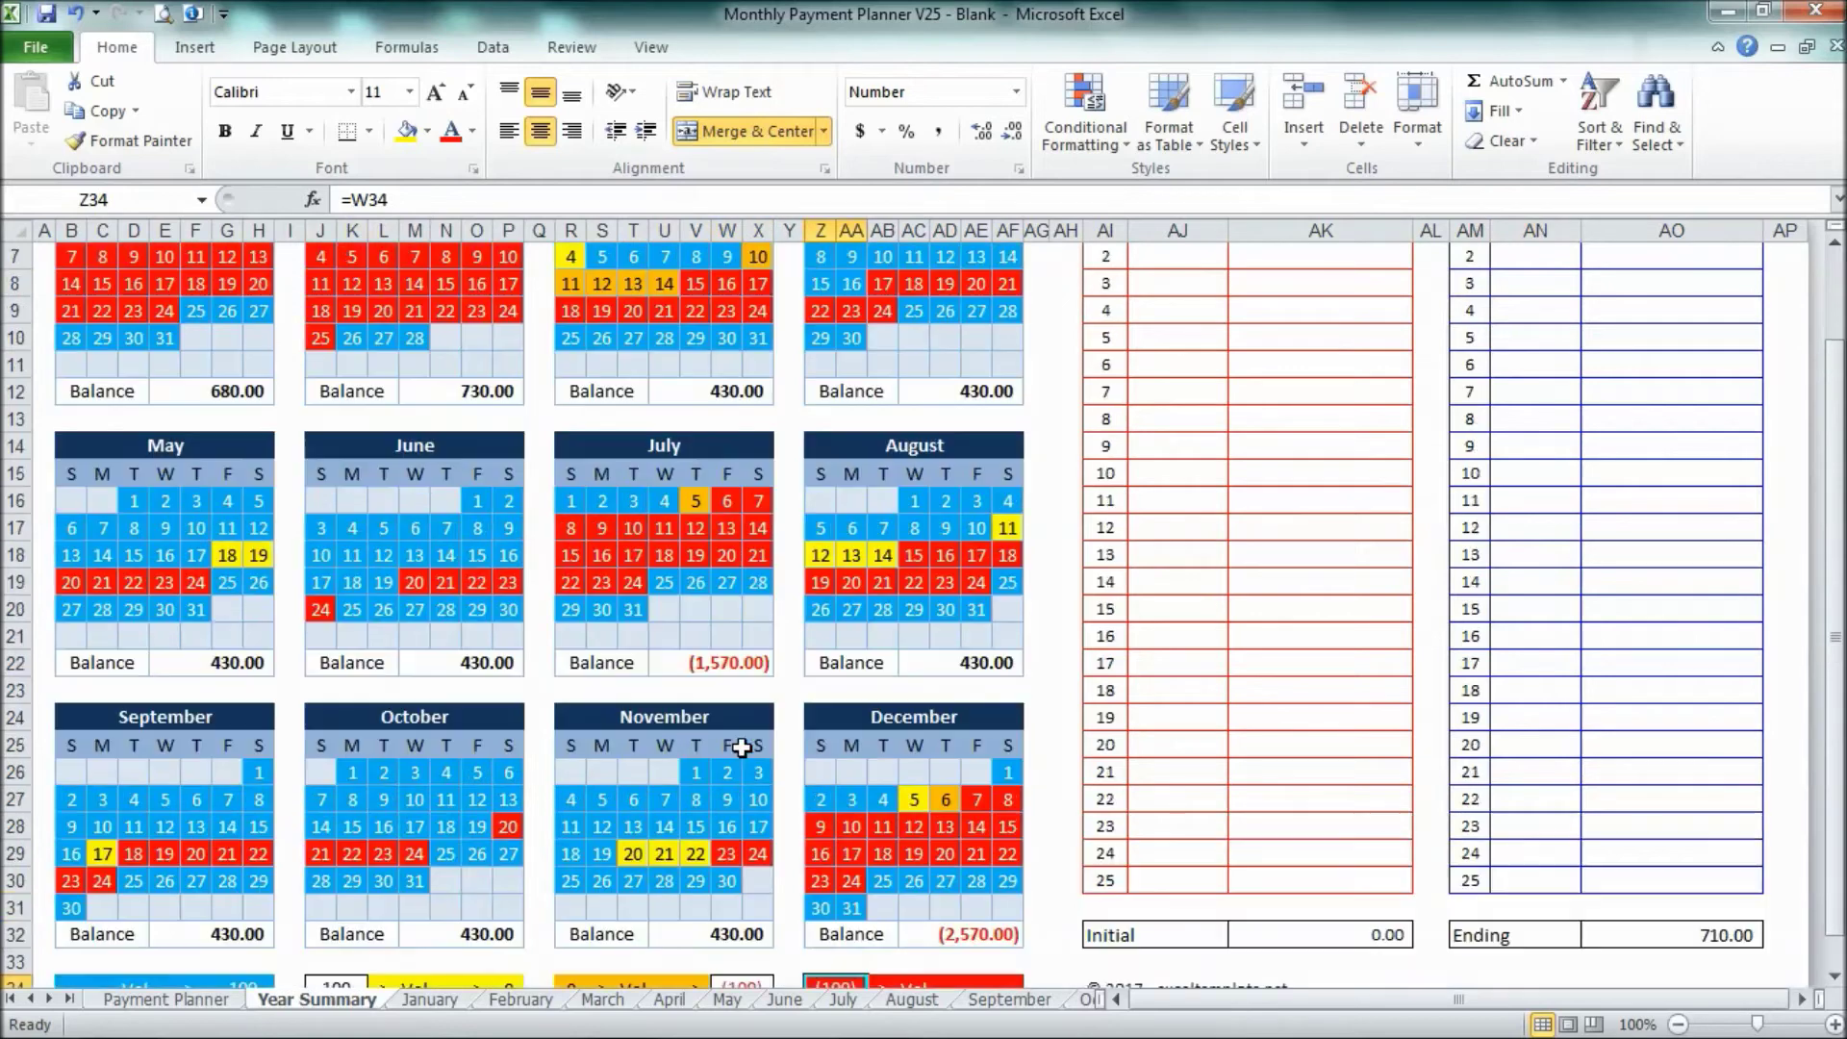
scroll(664, 779, "down", 1)
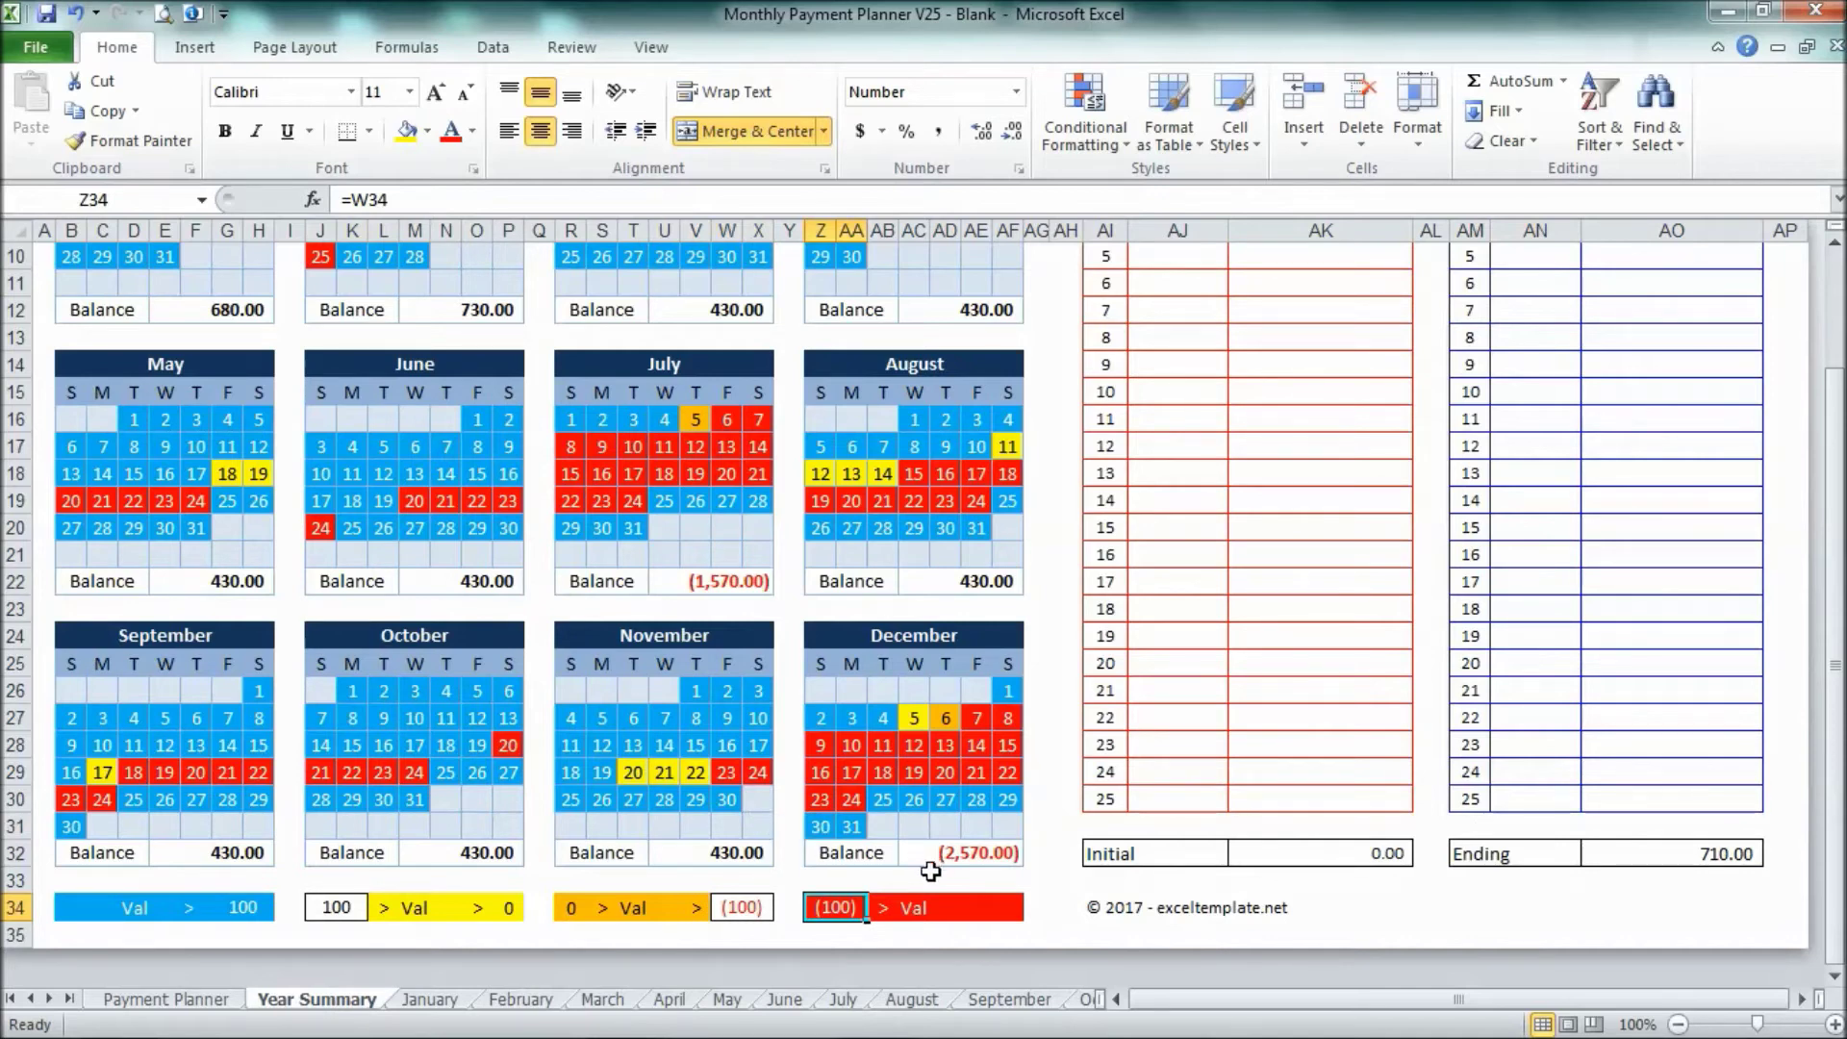
Compare December 21's color with the upper and lower threshold values in the Year Summary legend
left_click(978, 767)
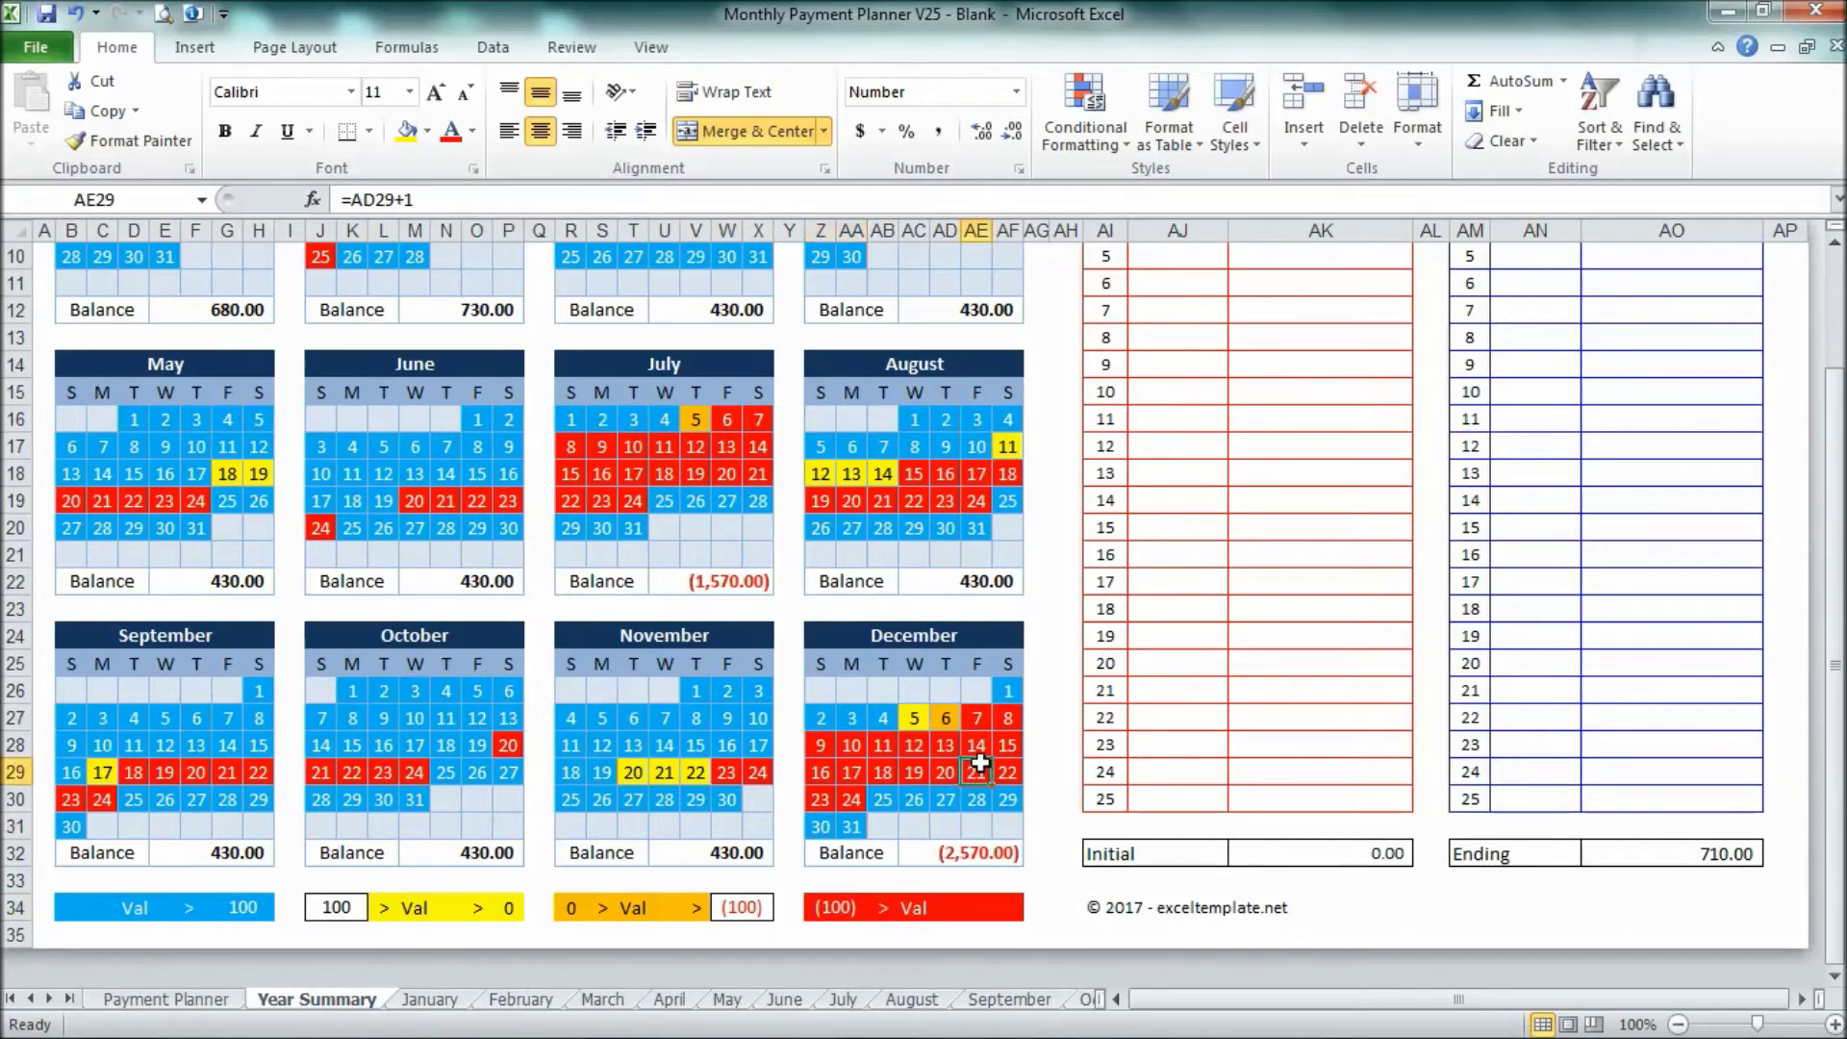
left_click(732, 905)
left_click(339, 905)
left_click(742, 900)
left_click(343, 907)
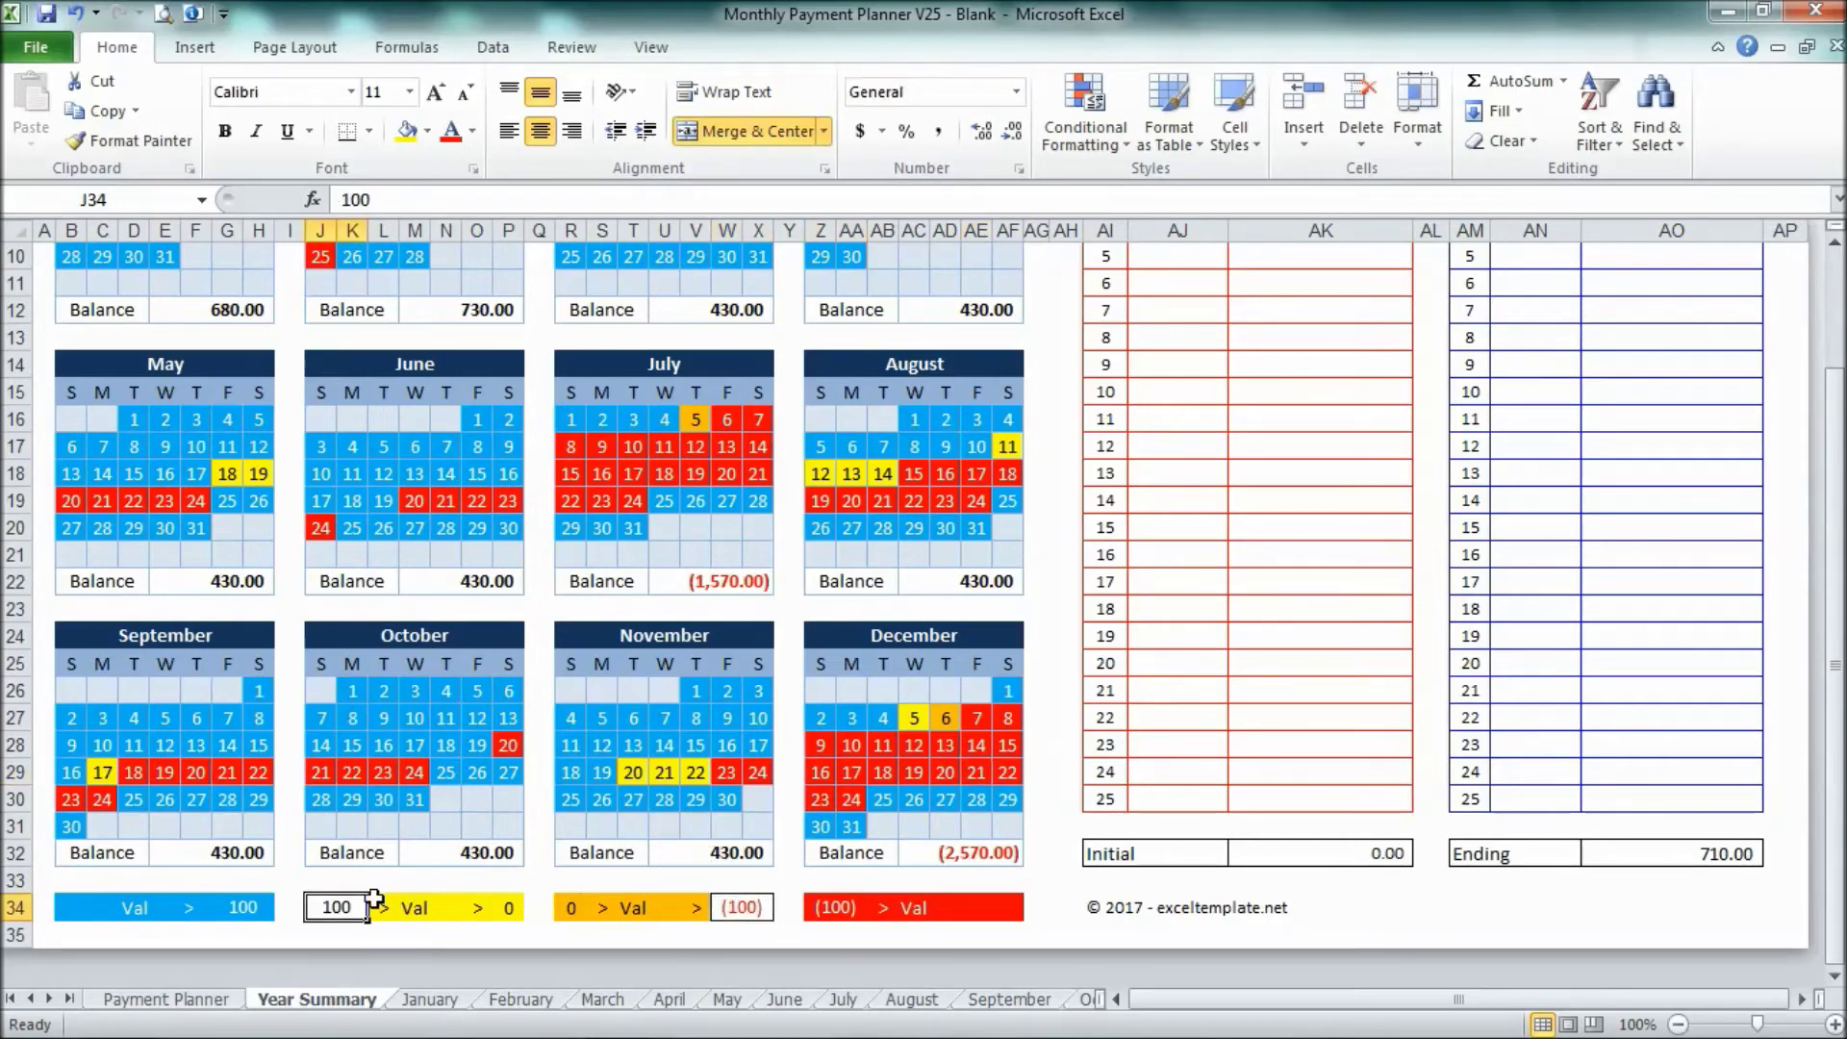
Compare January's balance in the Year Summary with the monthly Balance and Cumulative rows of the Payment Planner sheet
scroll(799, 818, "up", 3)
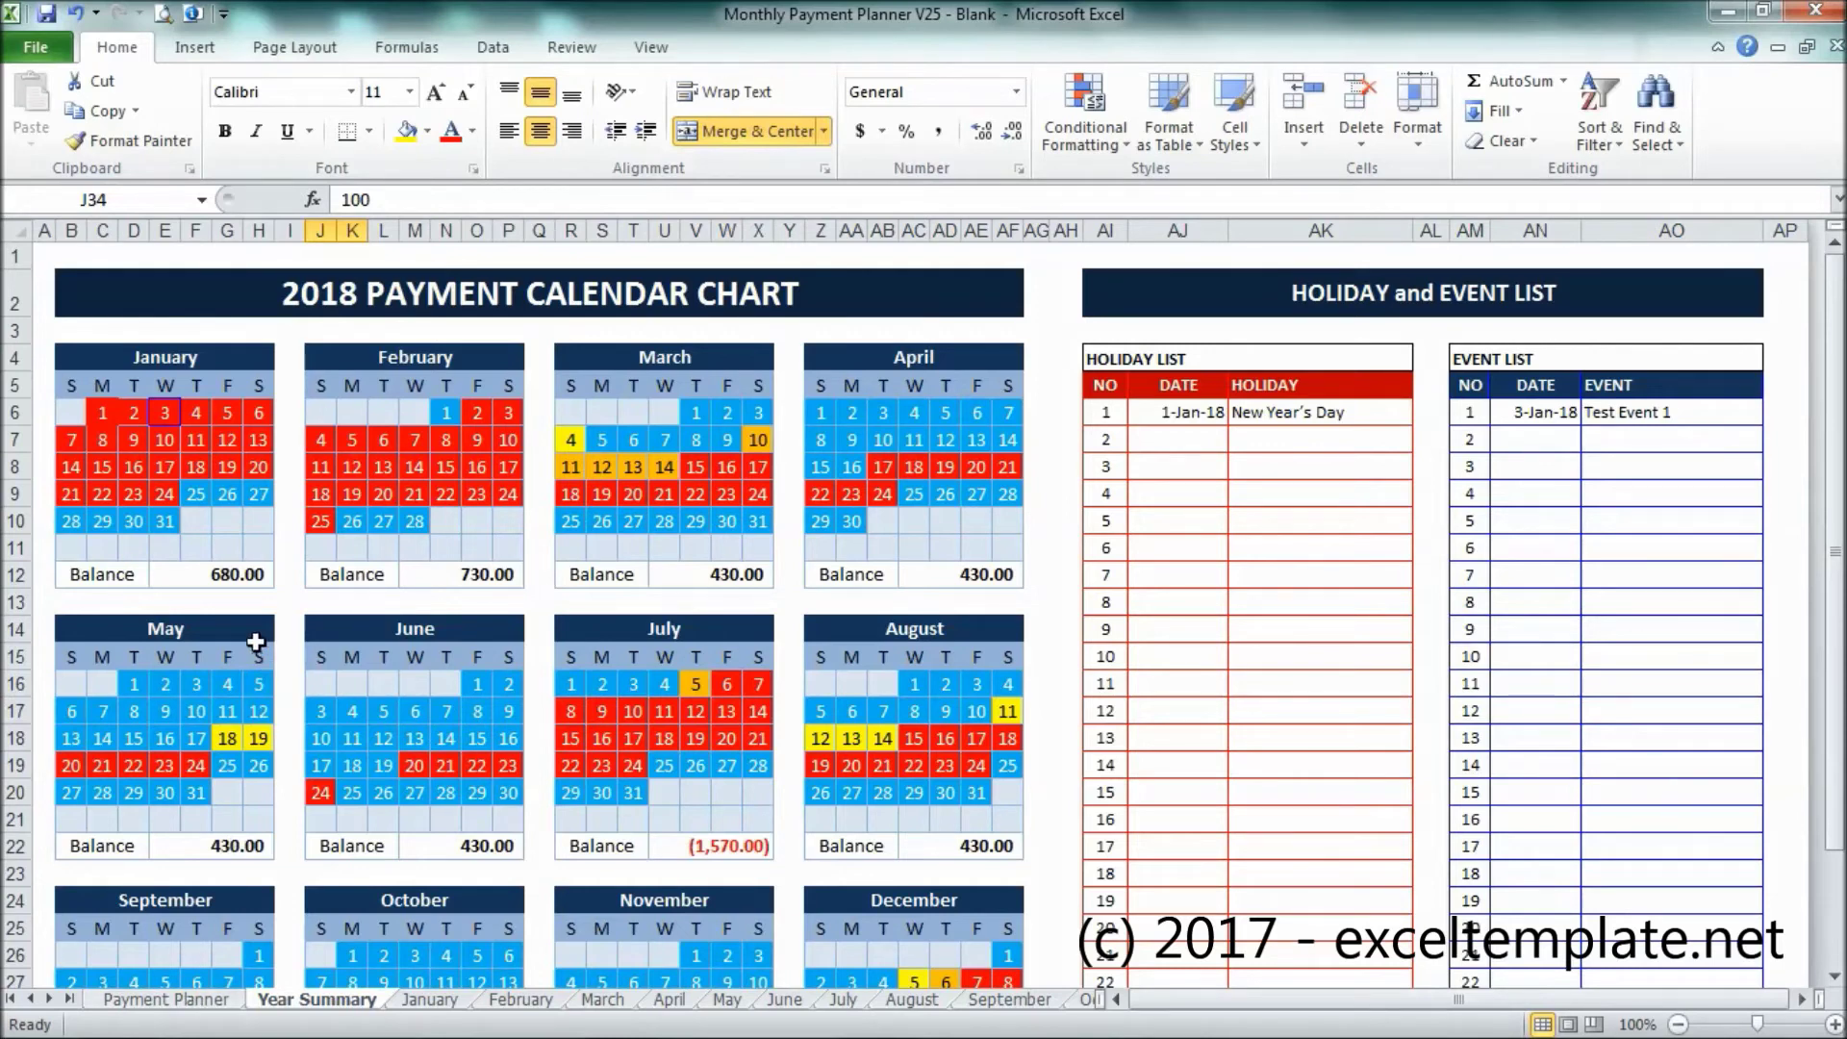
left_click(229, 578)
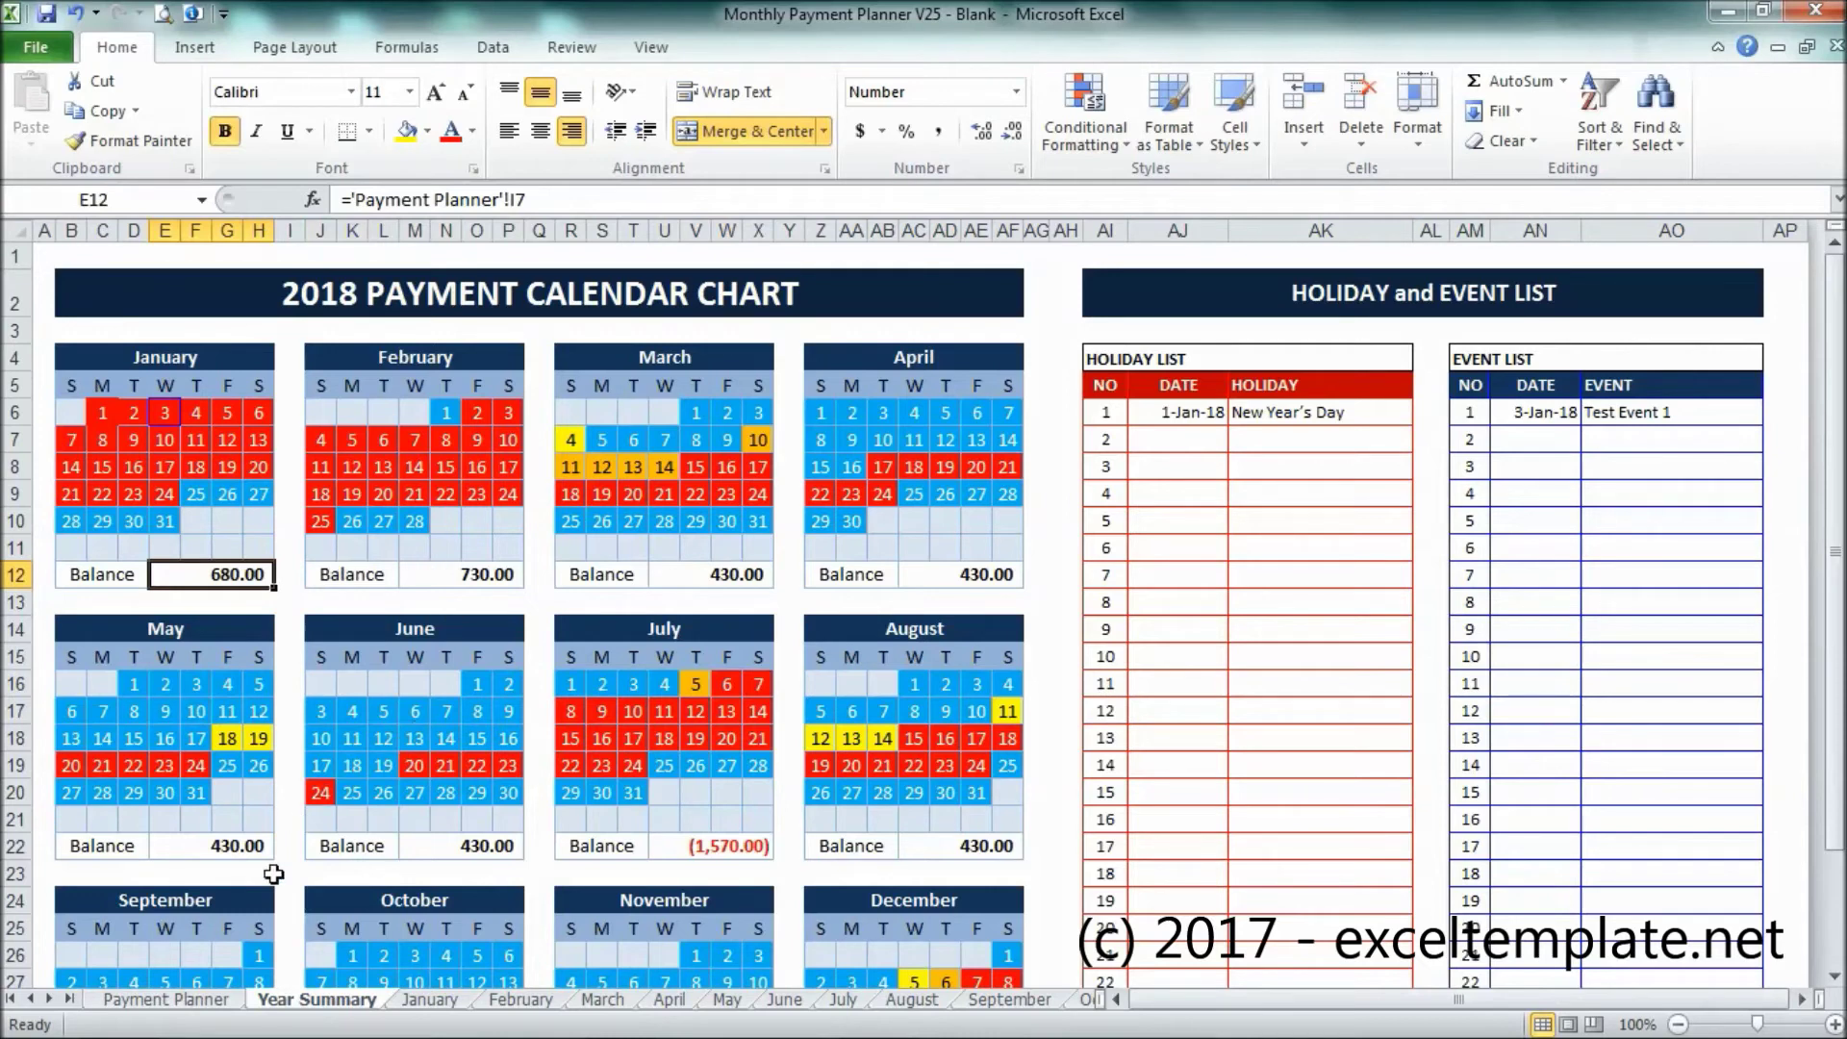
left_click(165, 999)
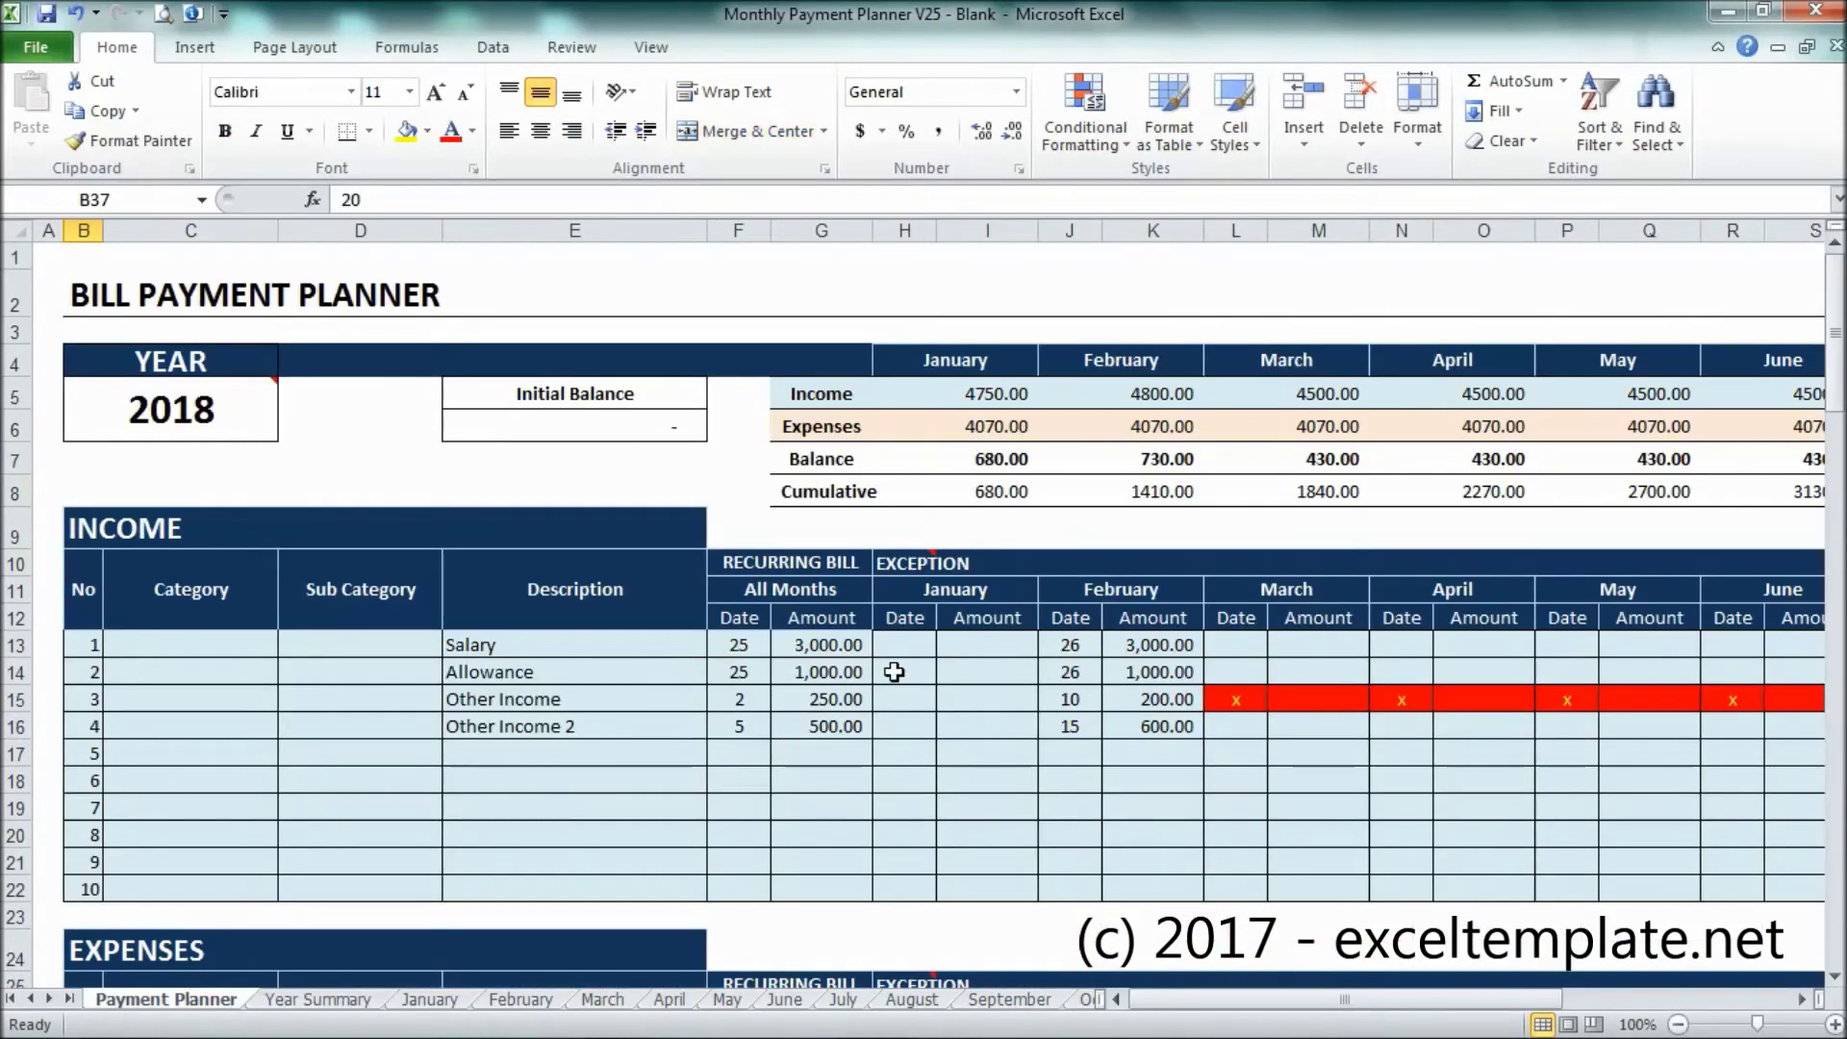
left_click(1128, 456)
mouse_move(1241, 1000)
left_mouse_down()
mouse_move(1275, 1001)
mouse_move(1236, 1011)
left_mouse_up()
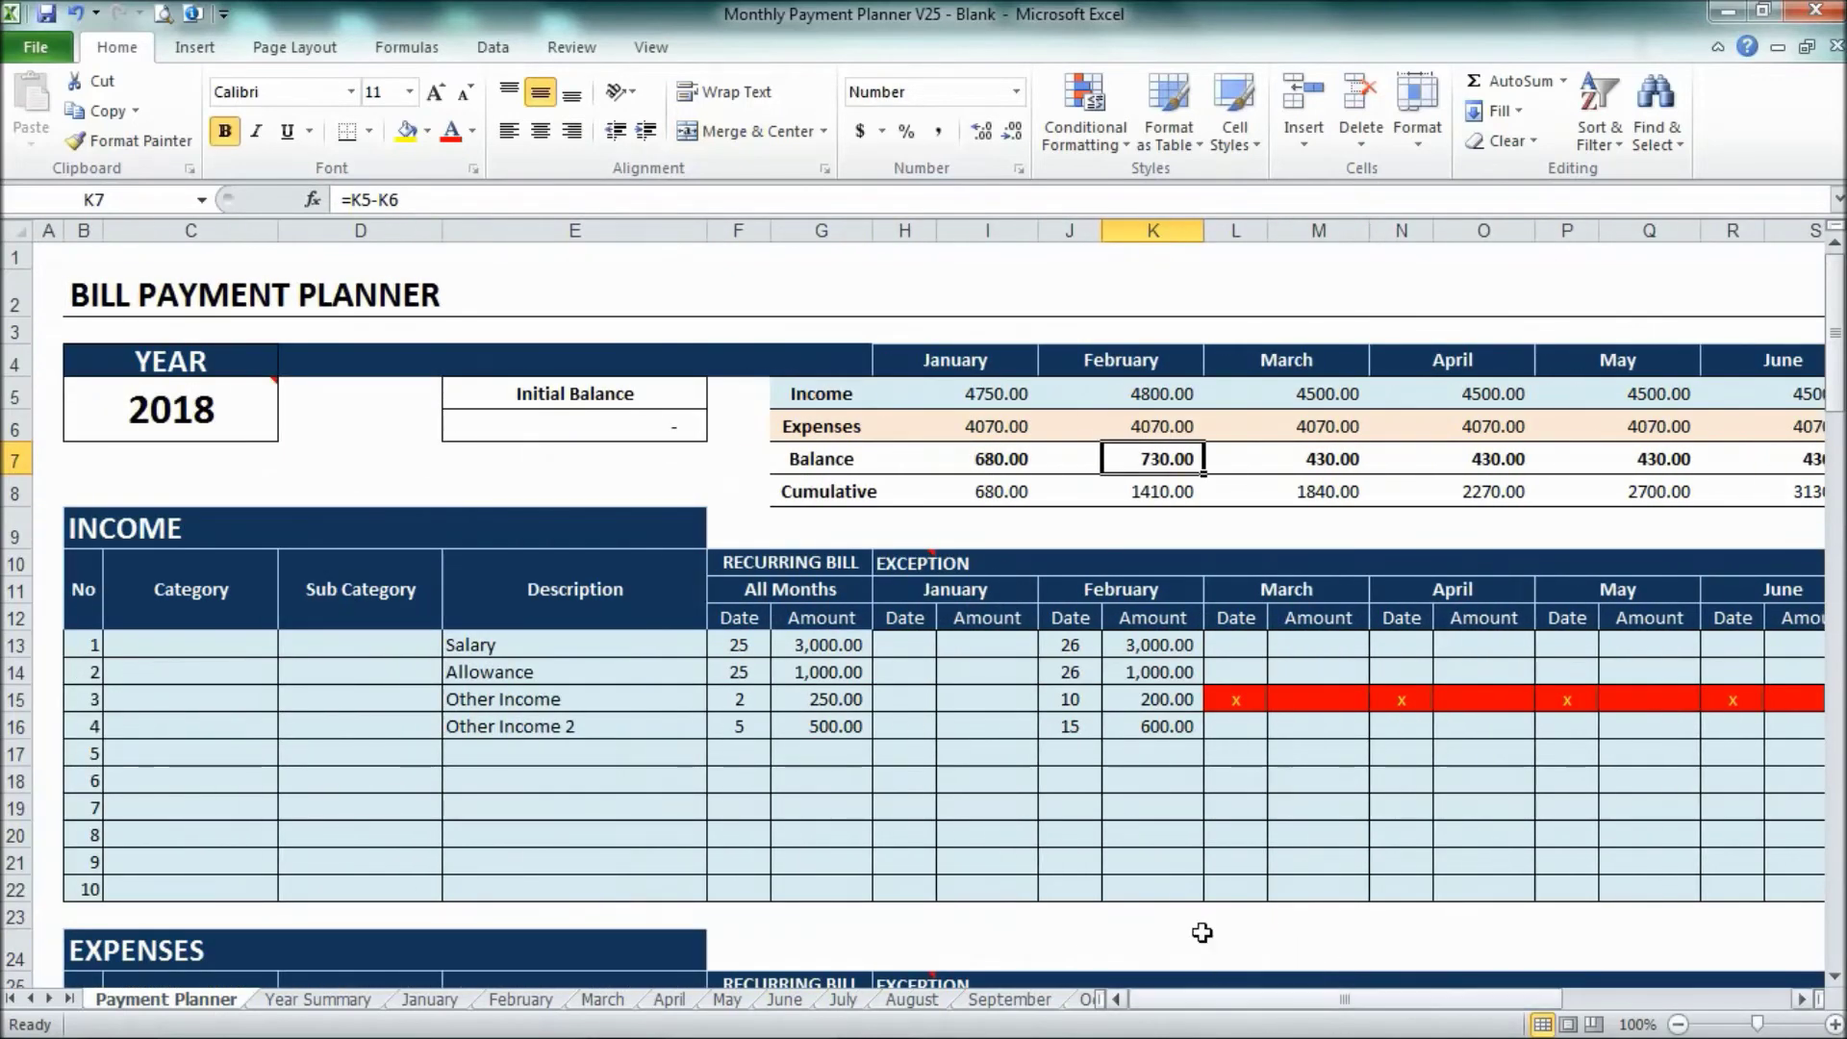
left_click(1001, 490)
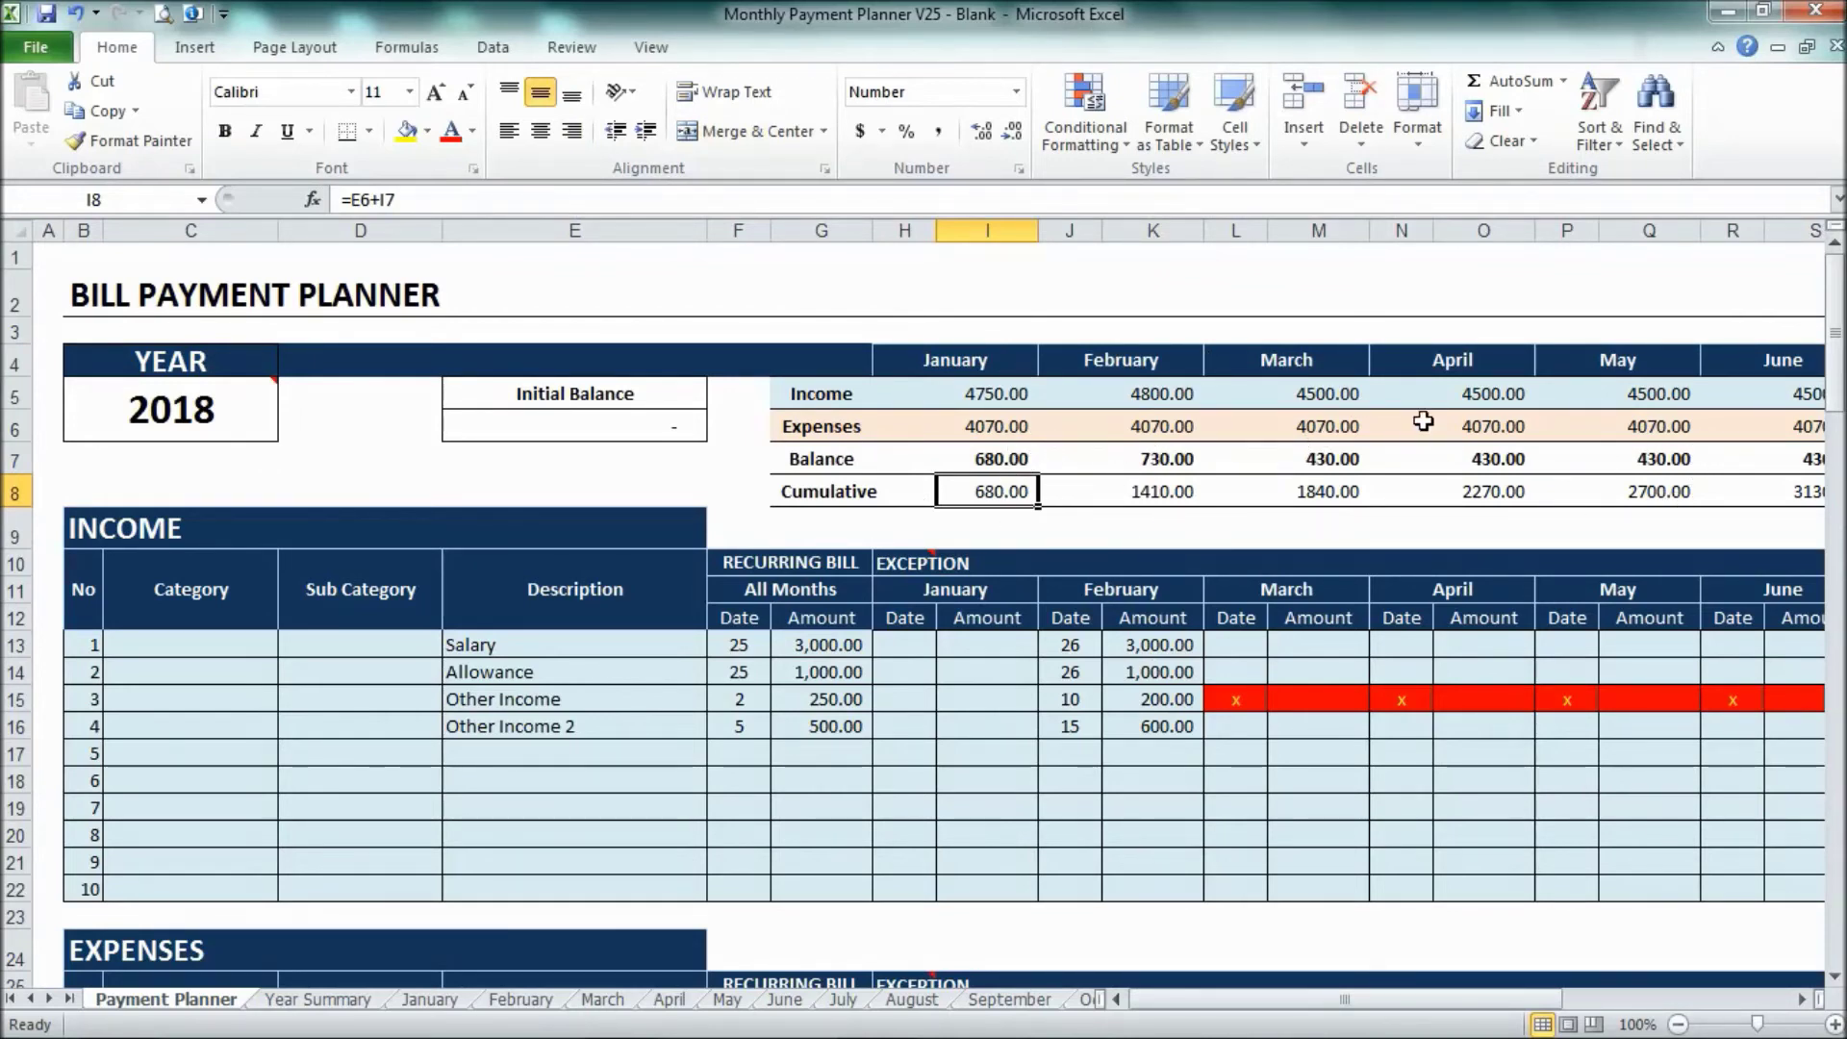
Inspect the last dates of January through April and January 25 in the Year Summary calendars for their balance colors
left_click(284, 1000)
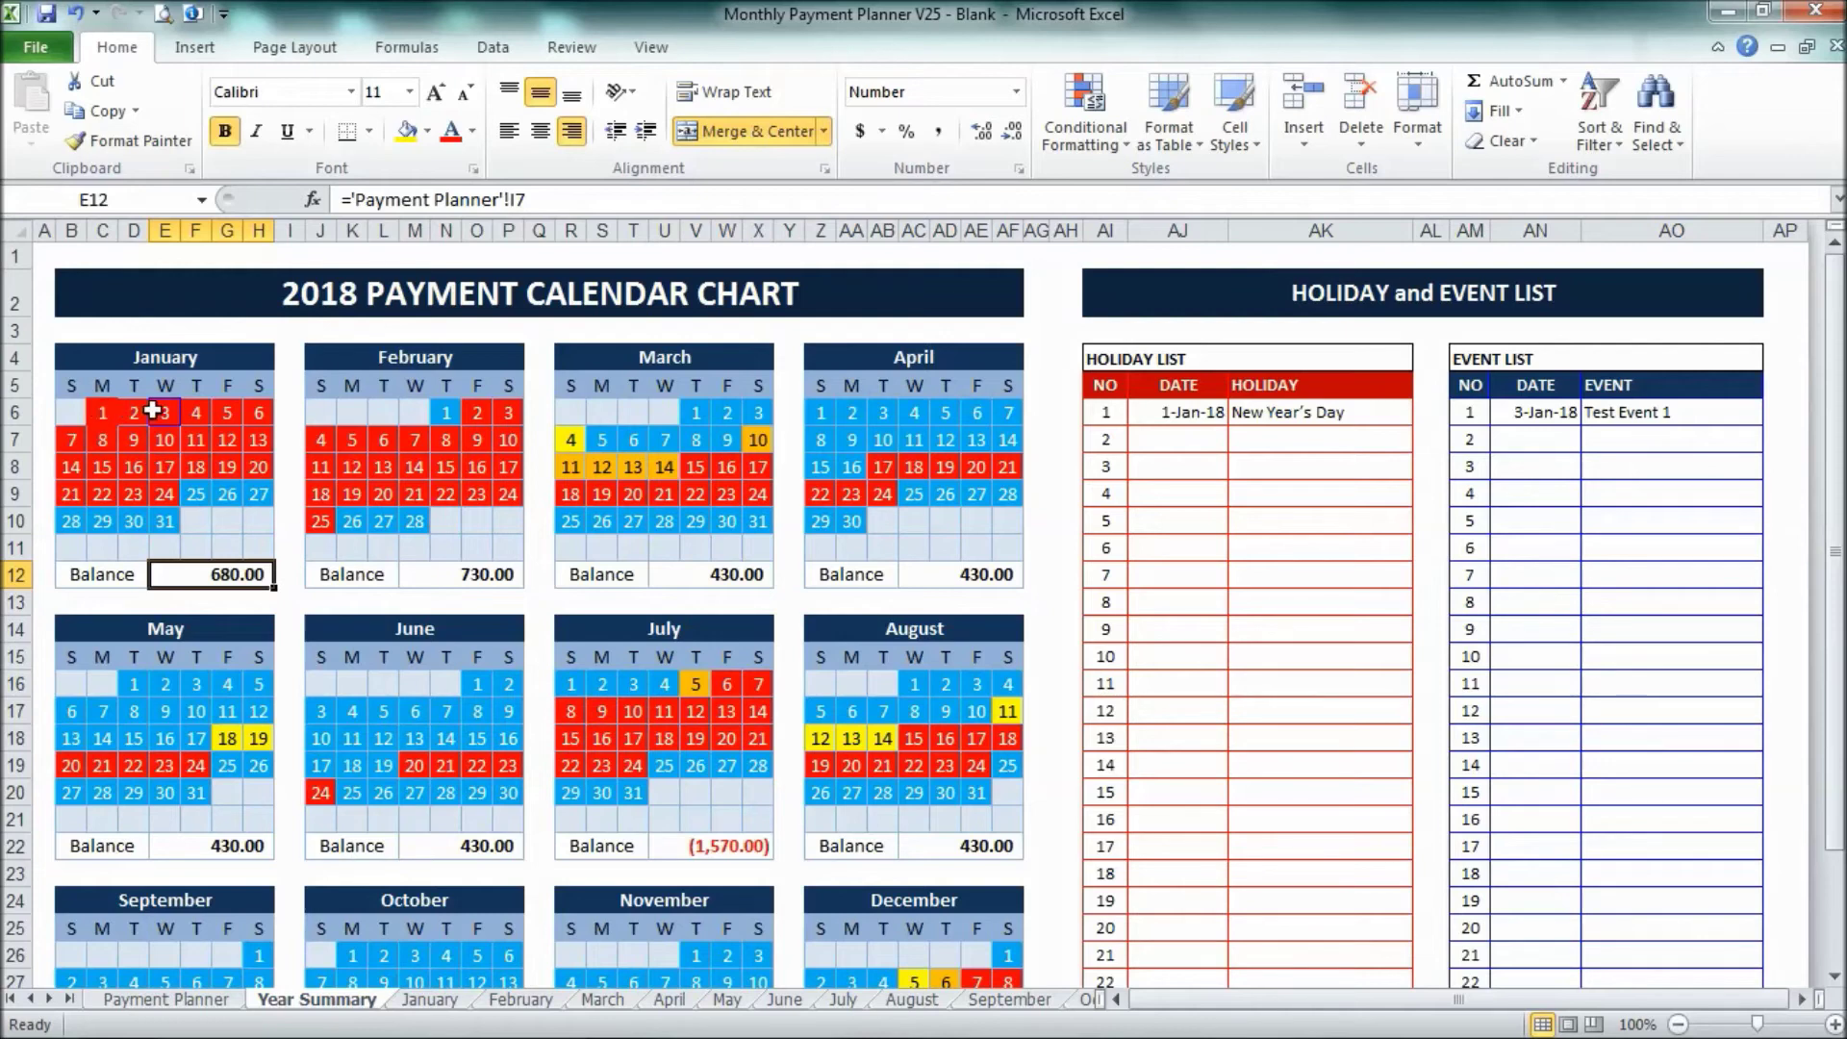
left_click(165, 522)
left_click(410, 522)
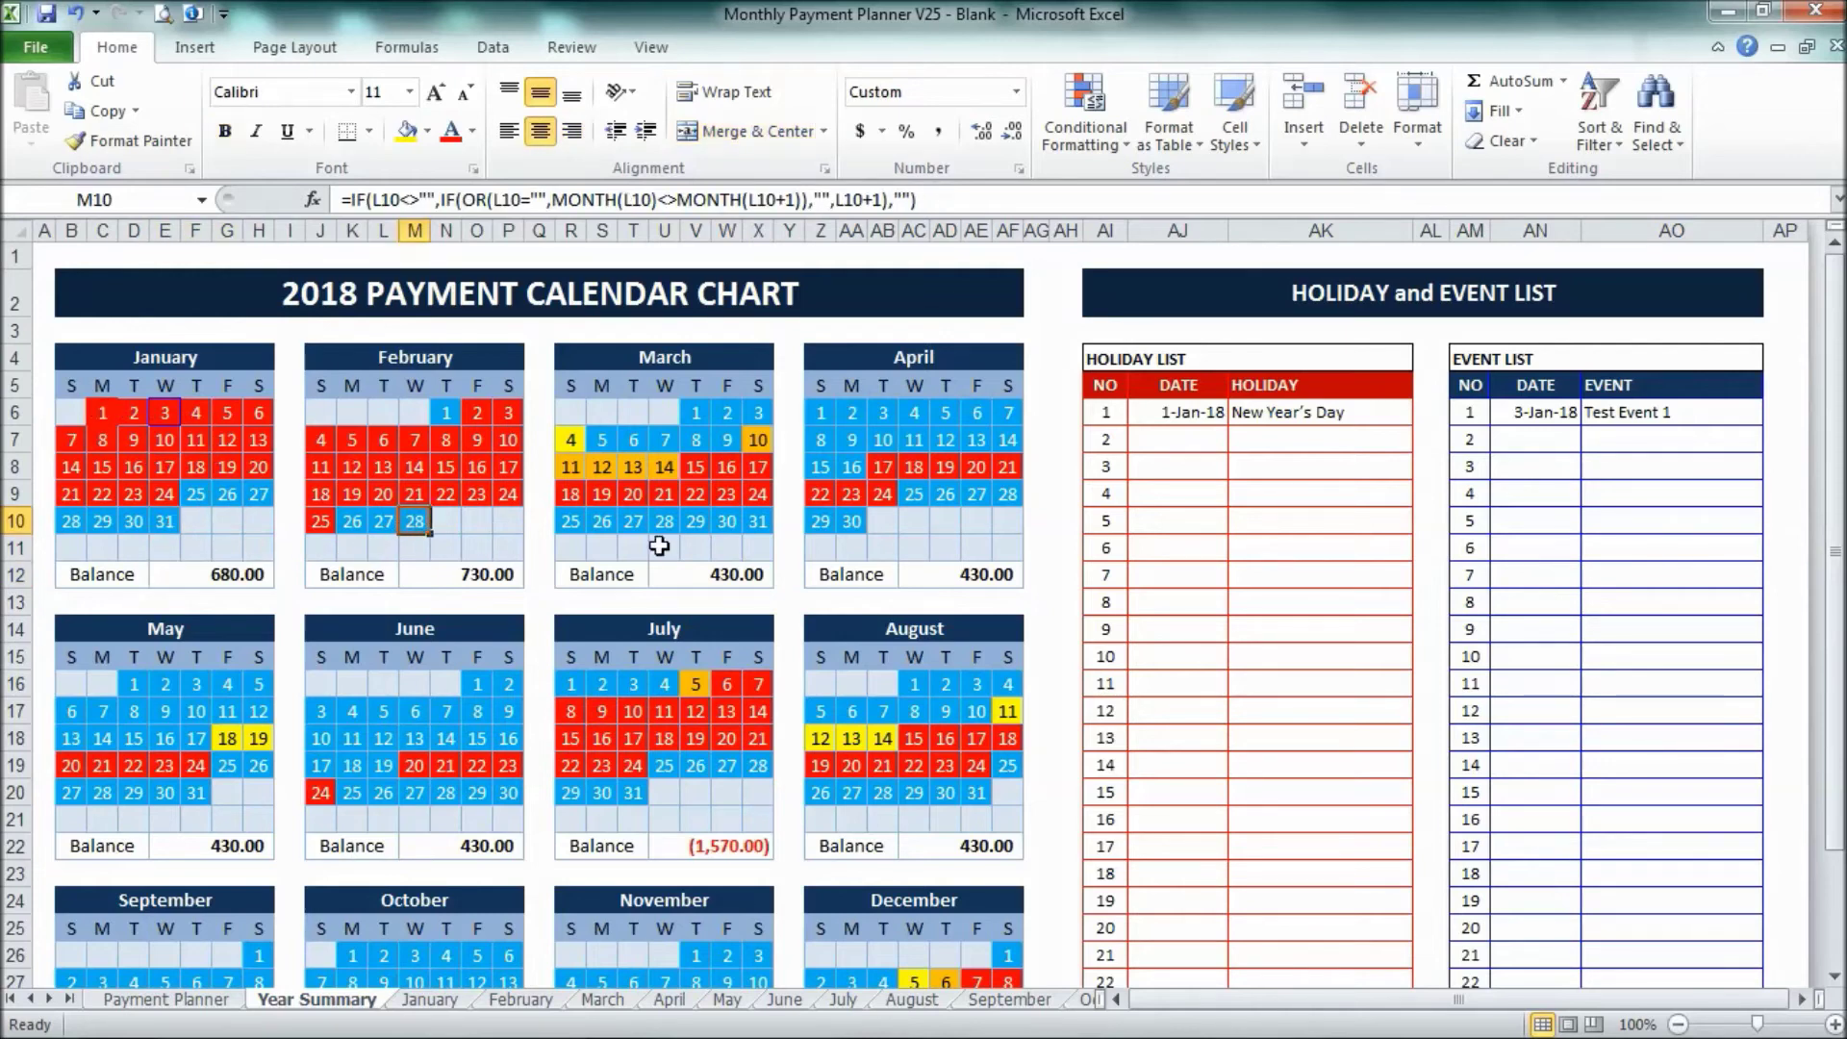
left_click(758, 522)
left_click(856, 521)
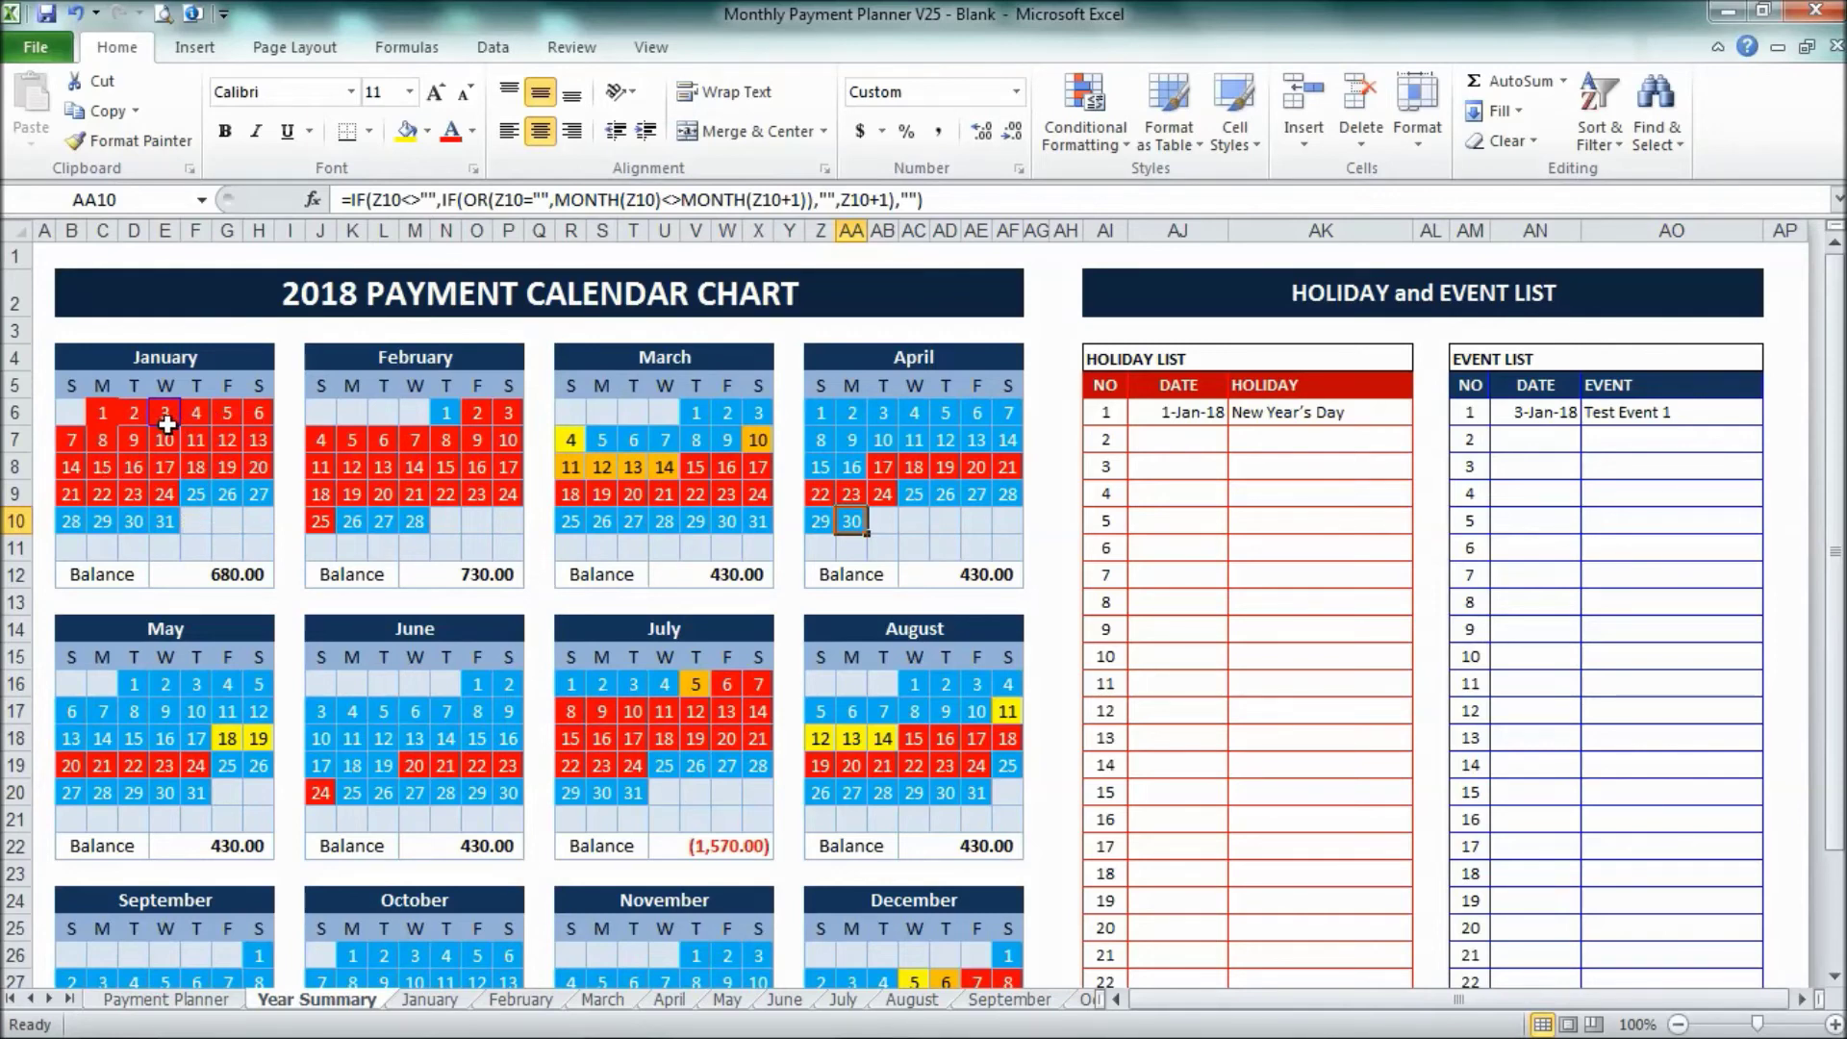
left_click(199, 497)
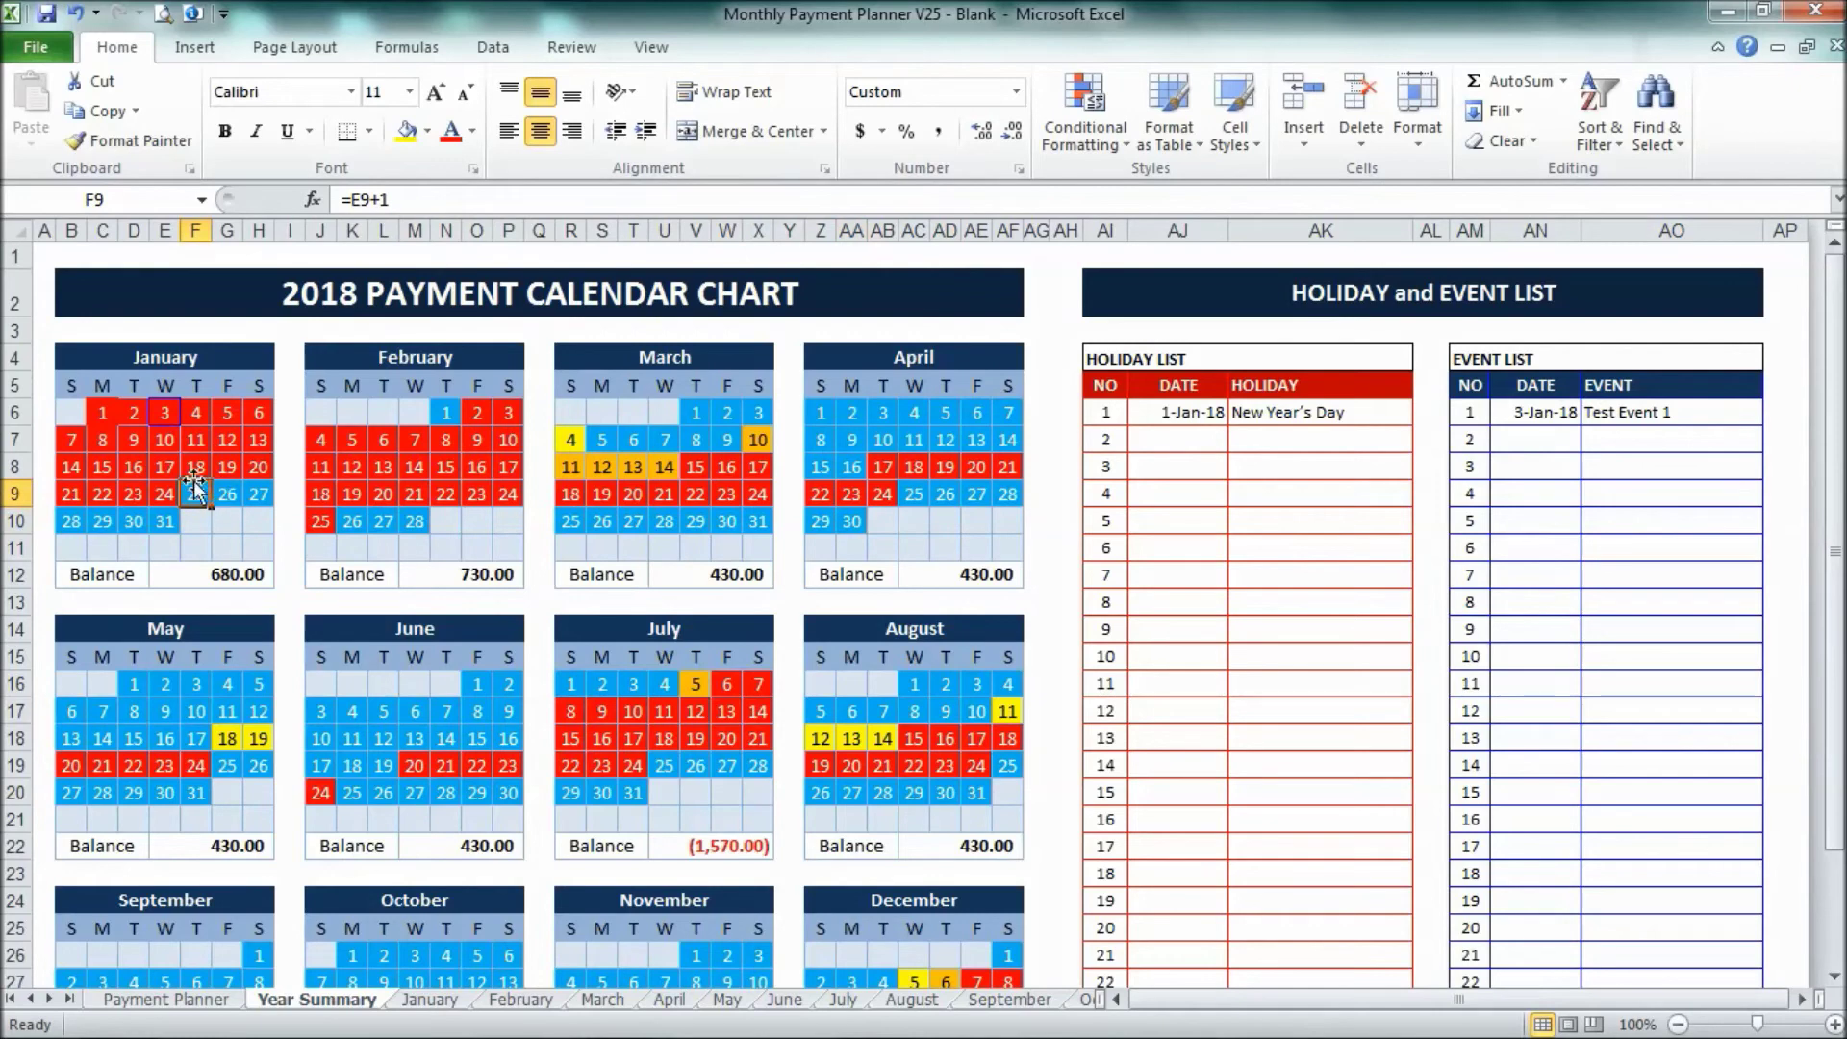
Set the Initial Balance on the Payment Planner sheet to 4000
left_click(195, 1004)
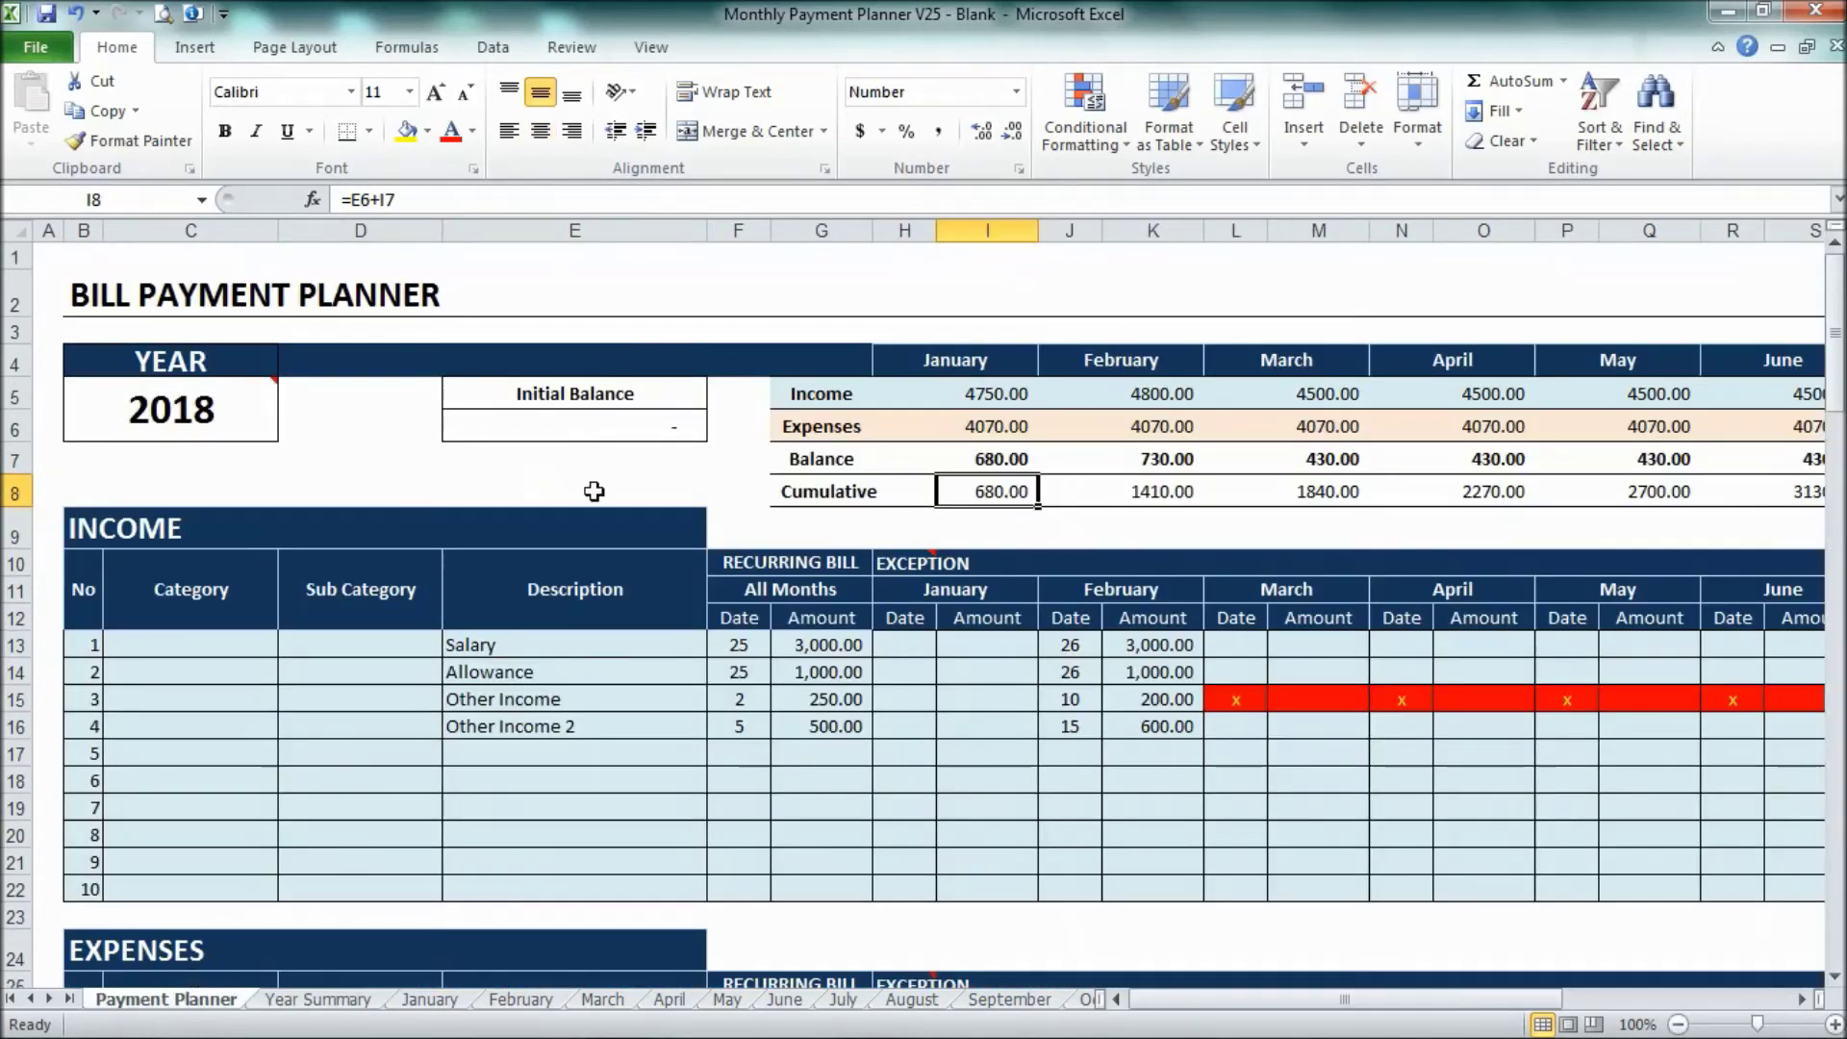
left_click(625, 422)
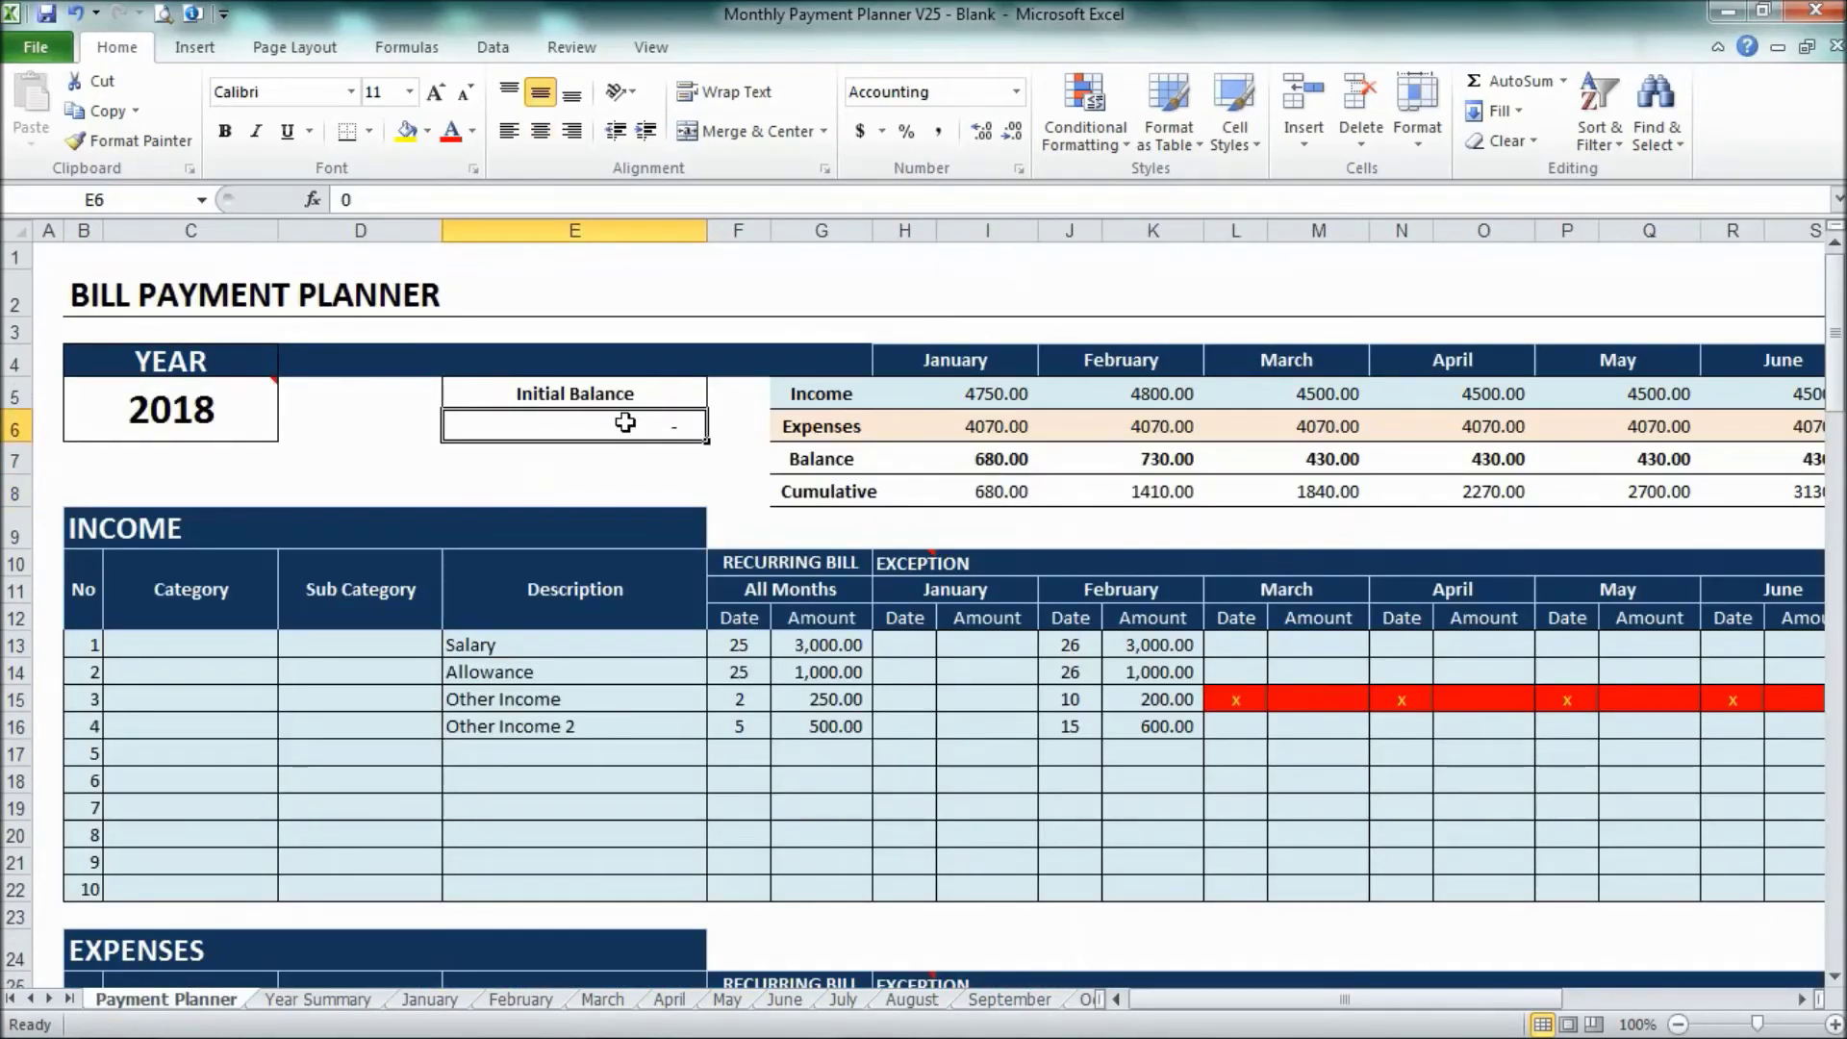
type("4000")
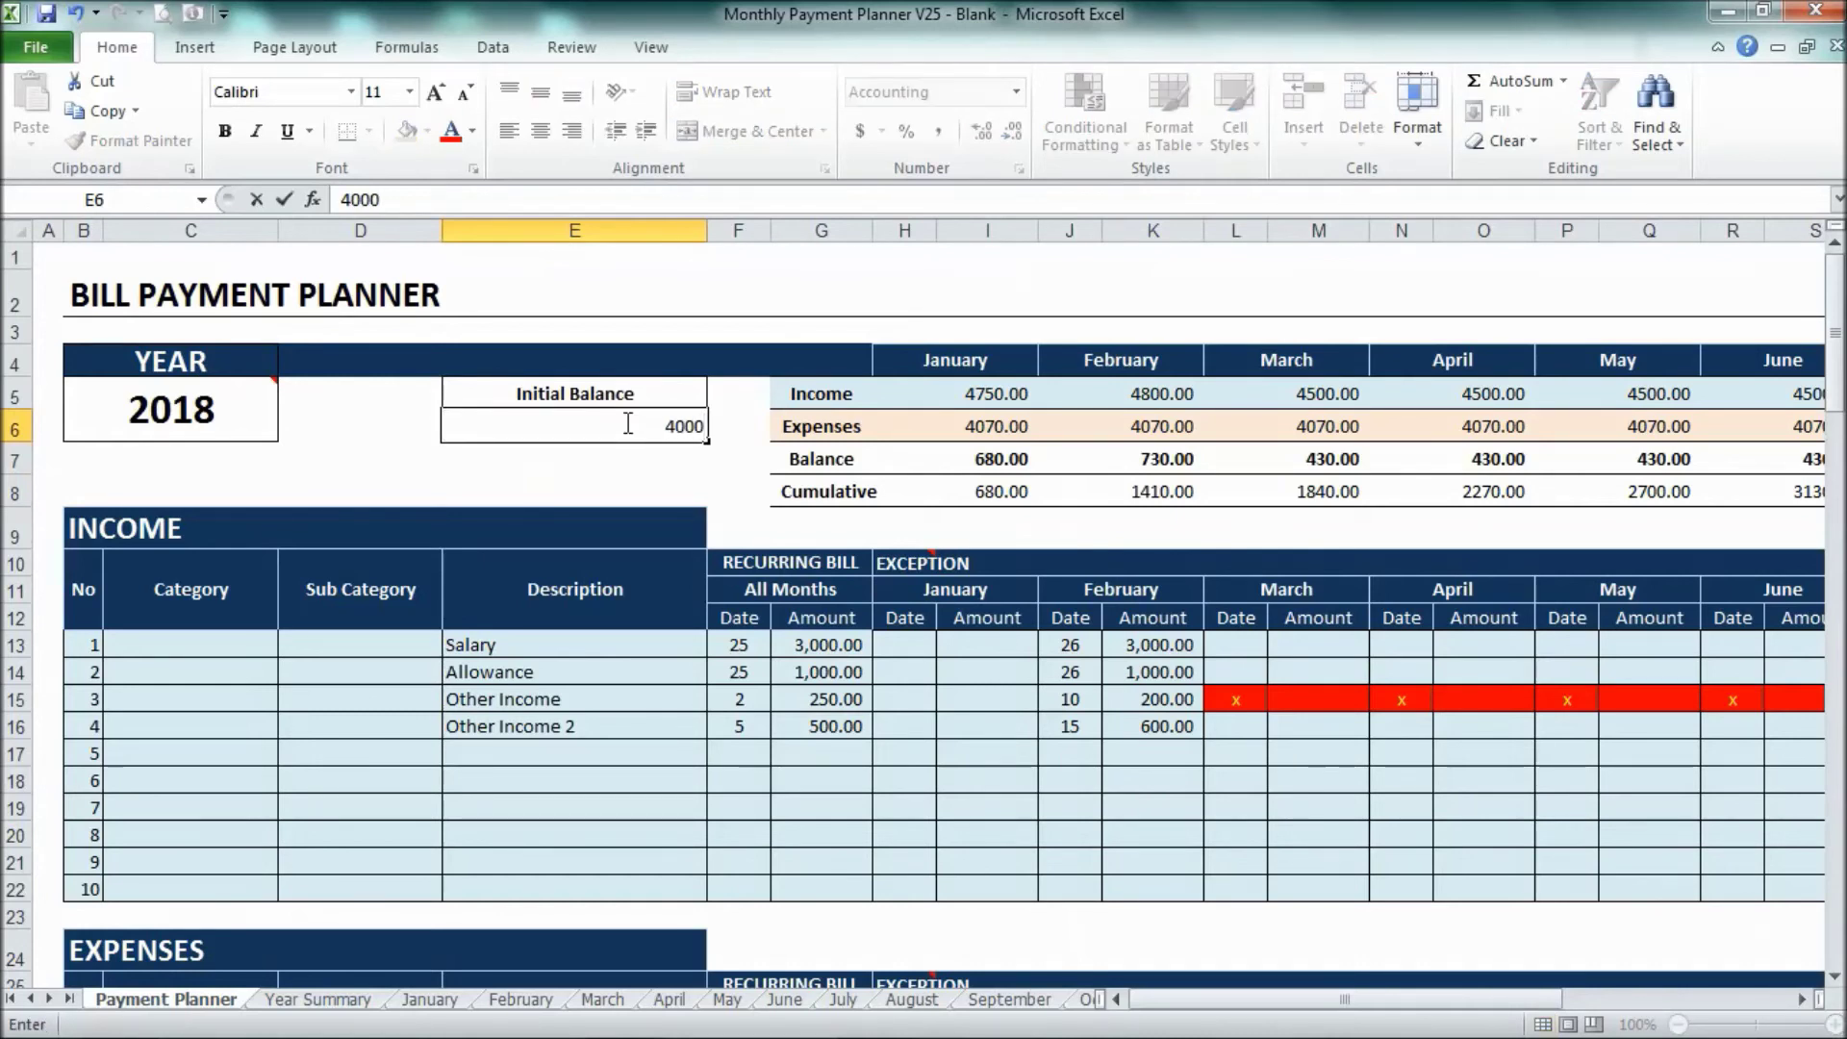
key("Return")
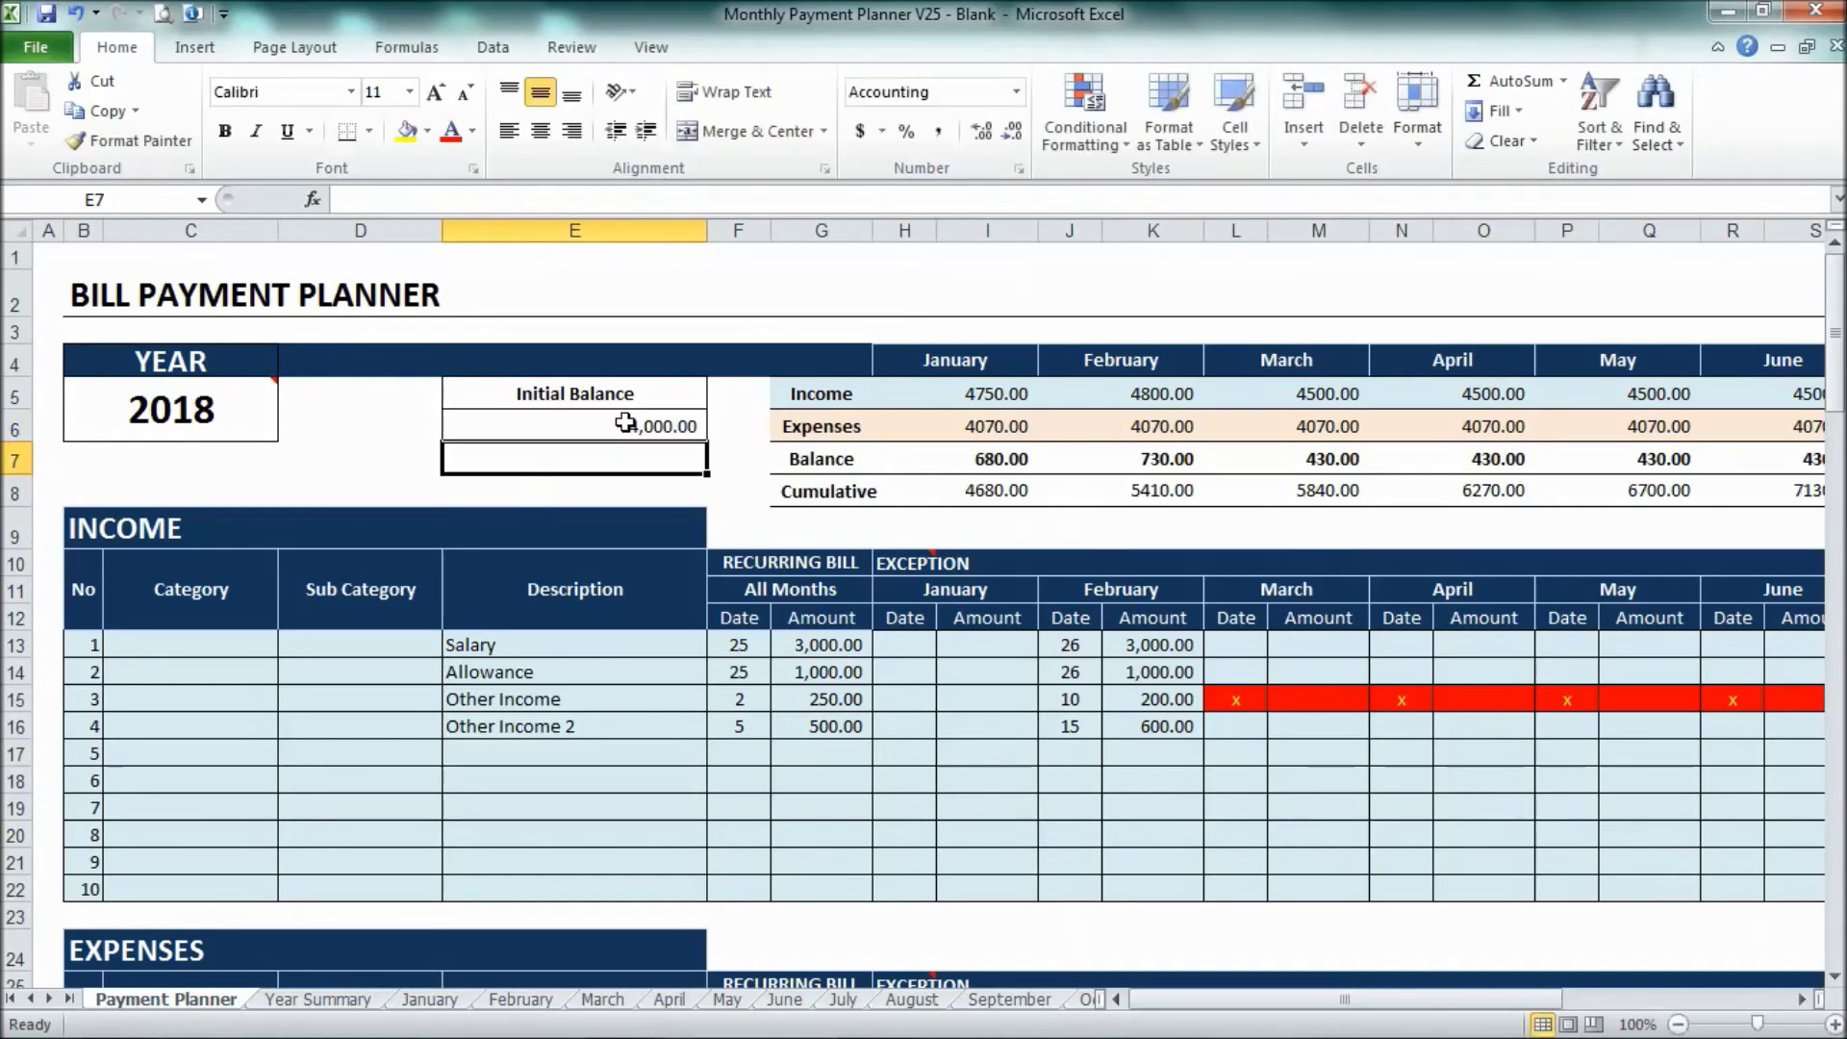
Check the Year Summary calendar colors against the new initial balance, and look through the Payment Planner's entries
left_click(358, 1001)
scroll(803, 501, "down", 6)
scroll(809, 507, "up", 6)
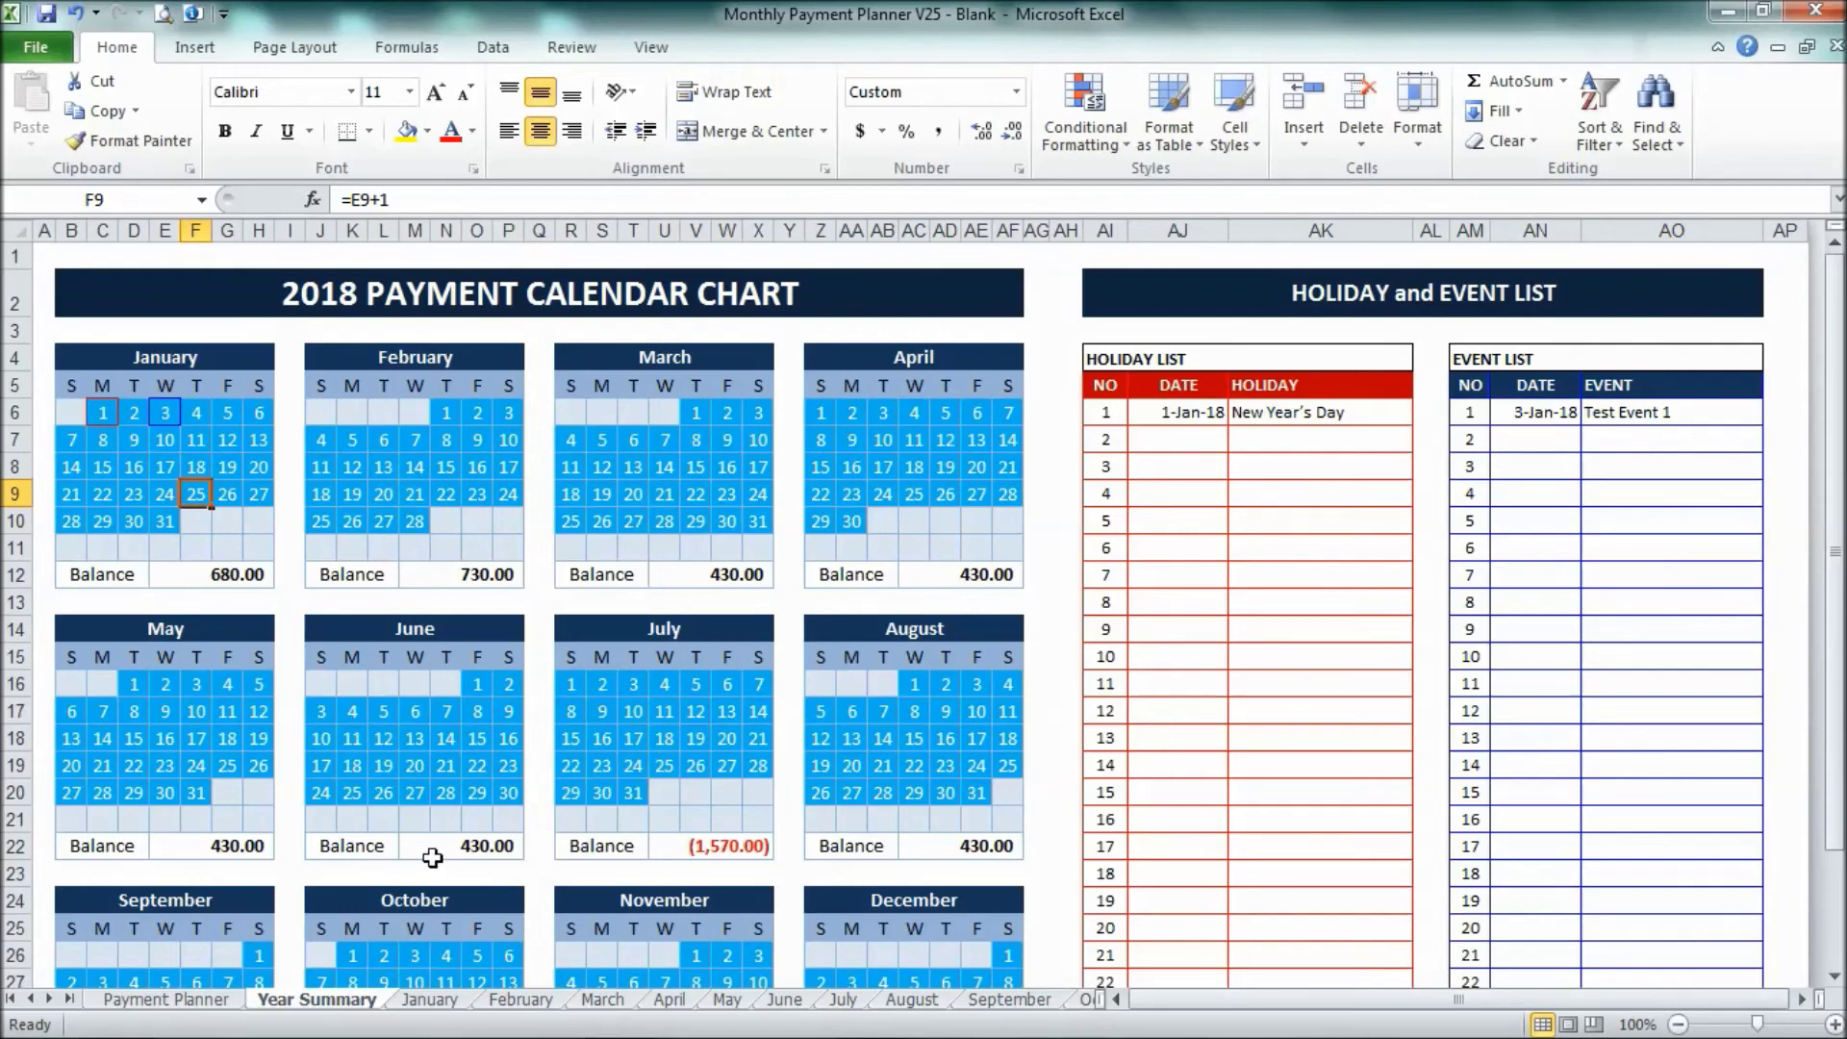
left_click(197, 1003)
scroll(779, 716, "down", 9)
scroll(797, 718, "up", 4)
scroll(798, 718, "up", 5)
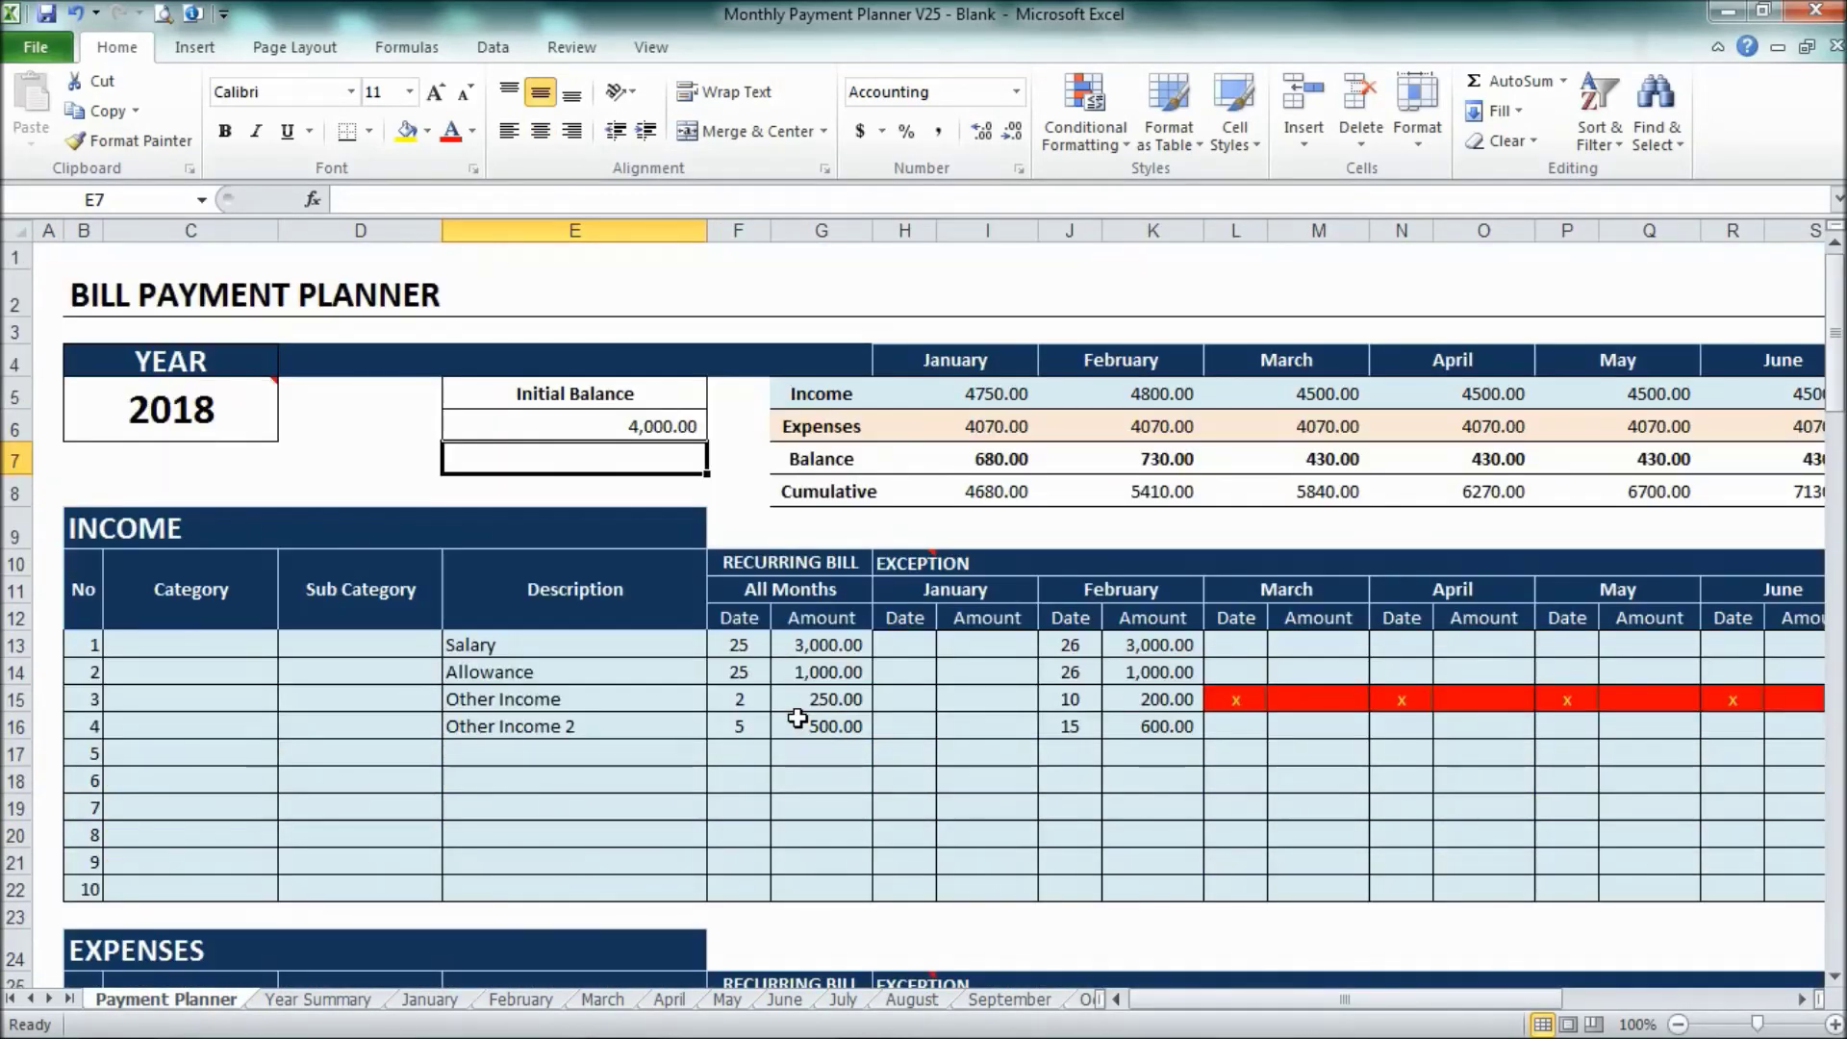
Review the monthly balances and the Initial and Ending figures on the Year Summary sheet, focusing on July's balance
left_click(337, 1000)
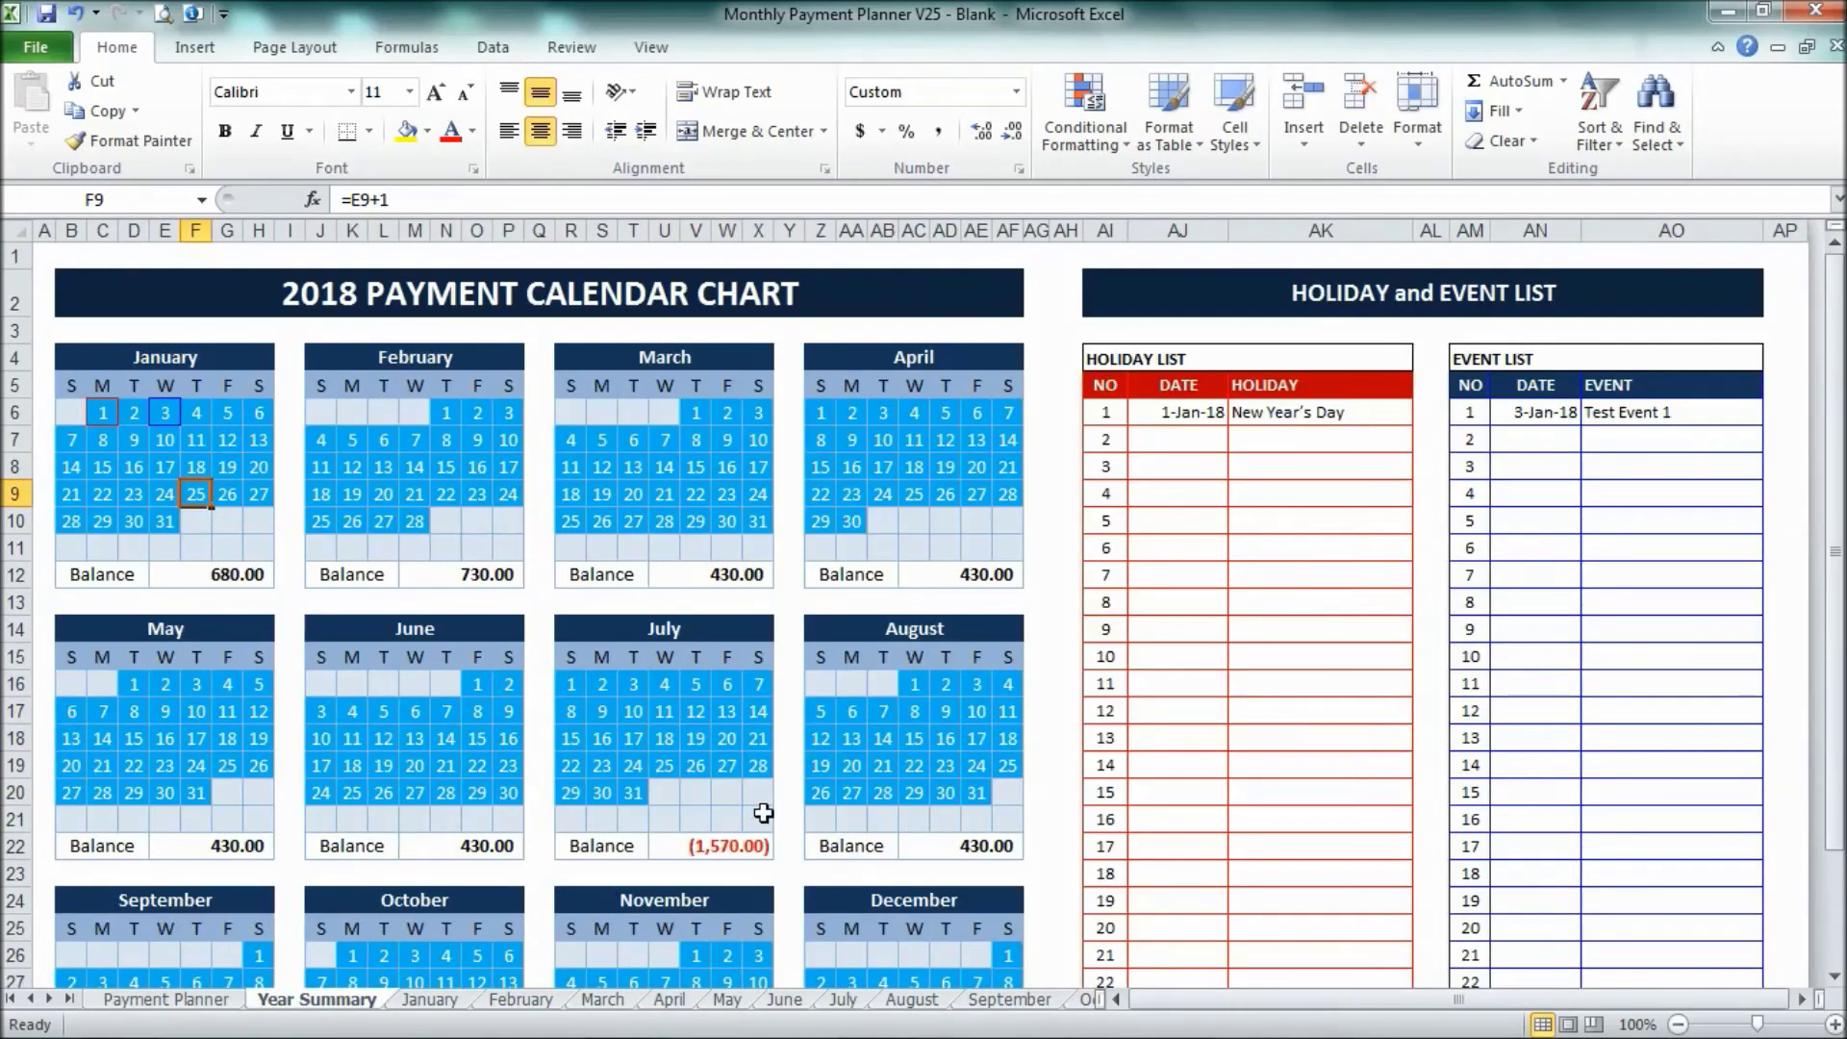
scroll(904, 662, "down", 2)
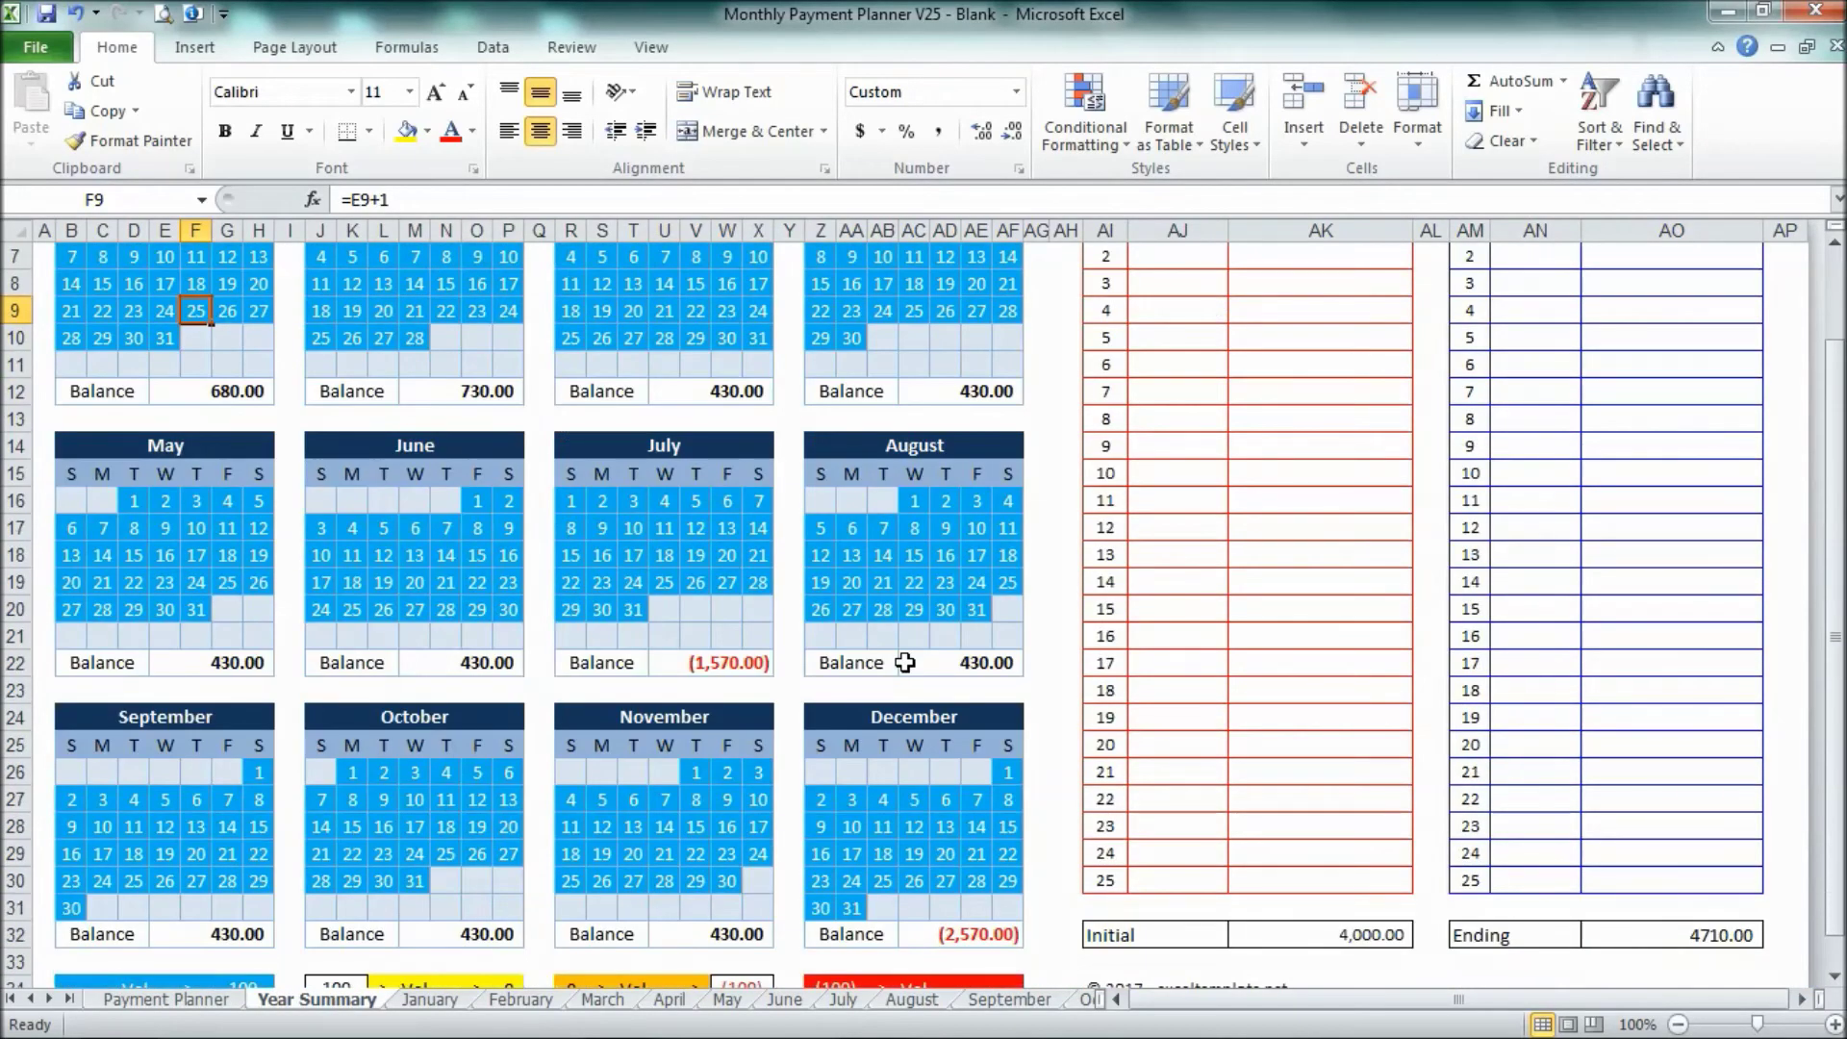
scroll(904, 660, "up", 2)
scroll(866, 647, "down", 2)
left_click(717, 662)
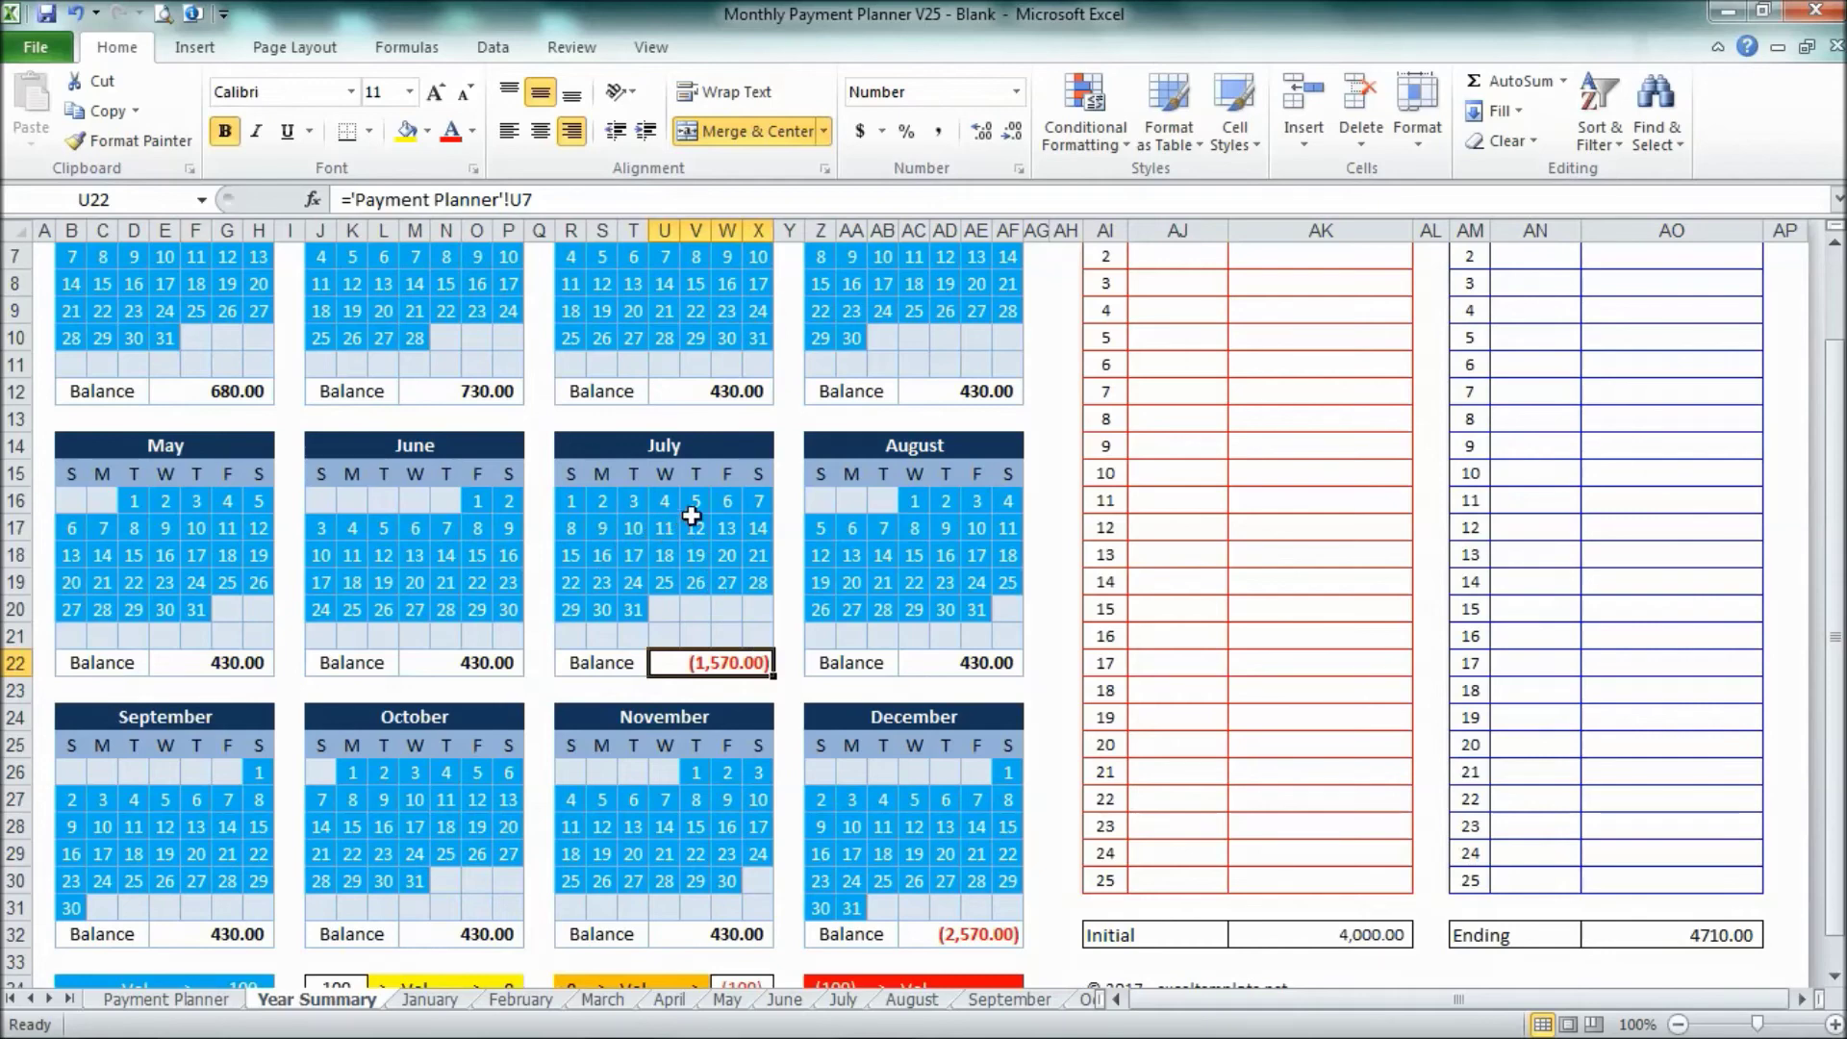
scroll(703, 519, "up", 2)
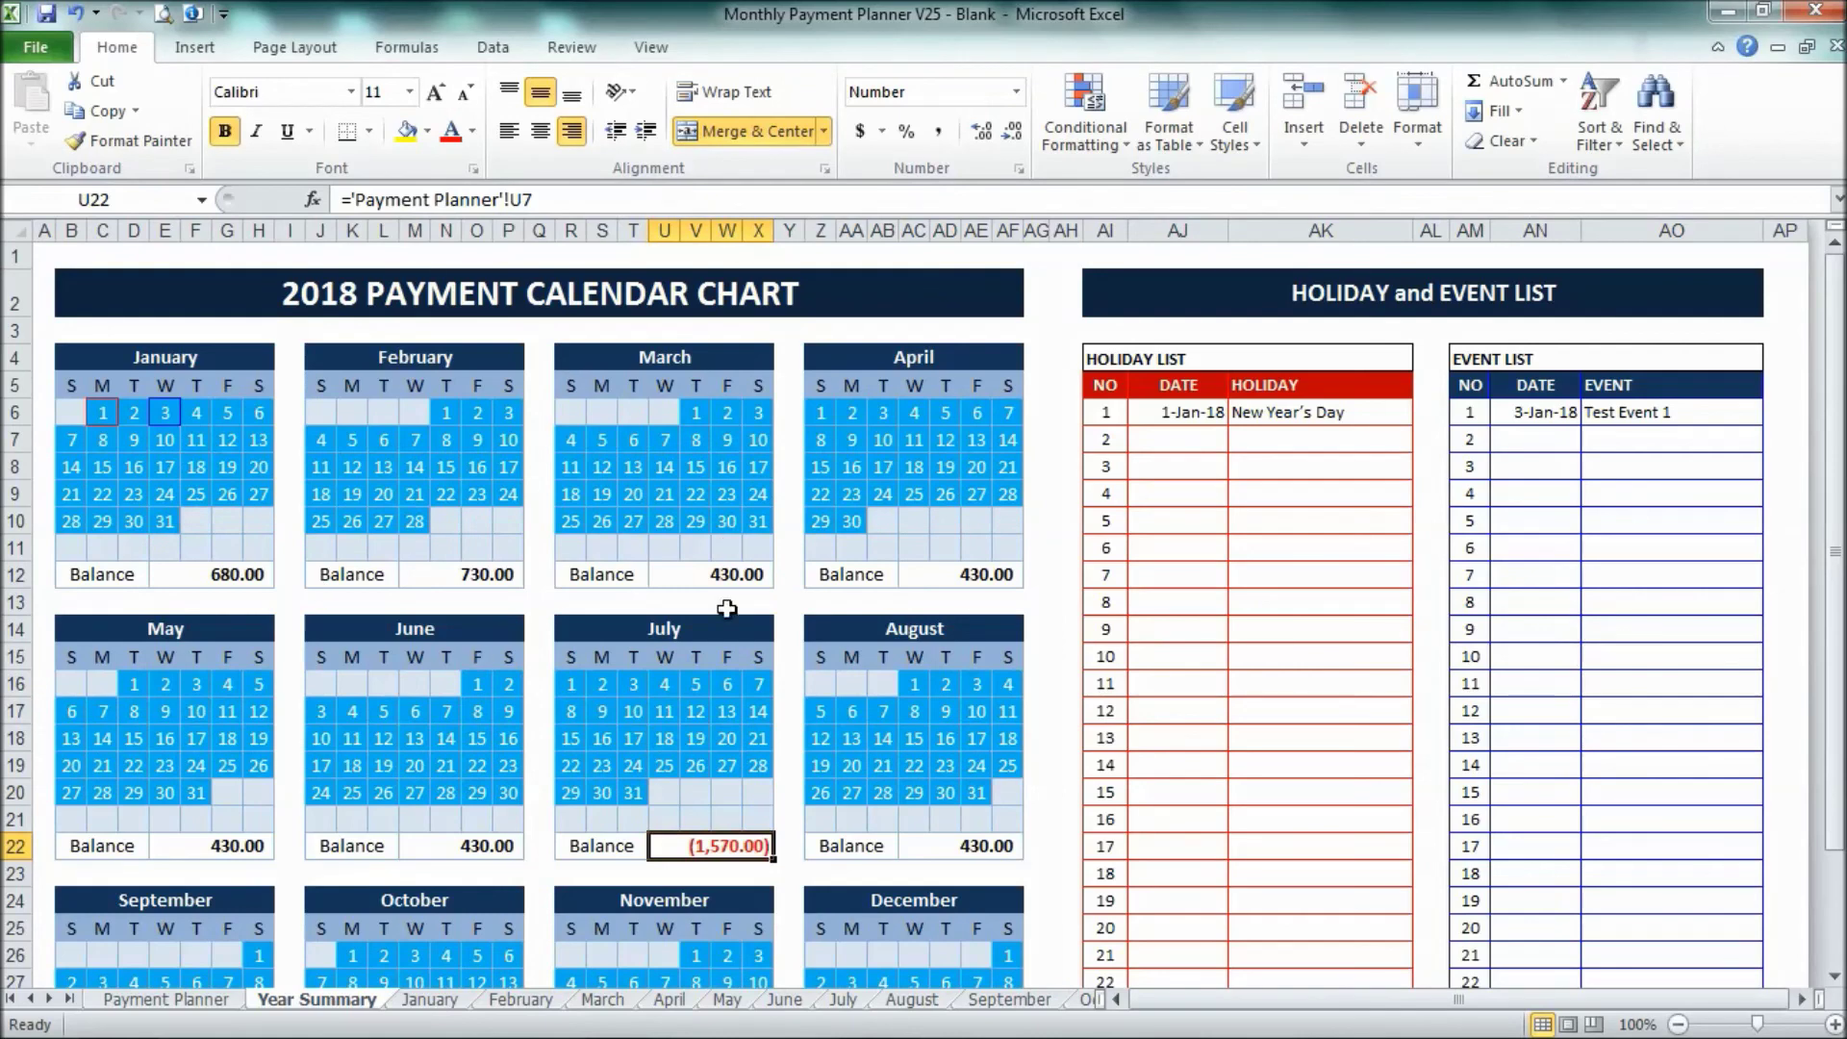
Follow the Payment Planner's Cumulative row from January to July, and inspect July's Balance next to August's
left_click(166, 1000)
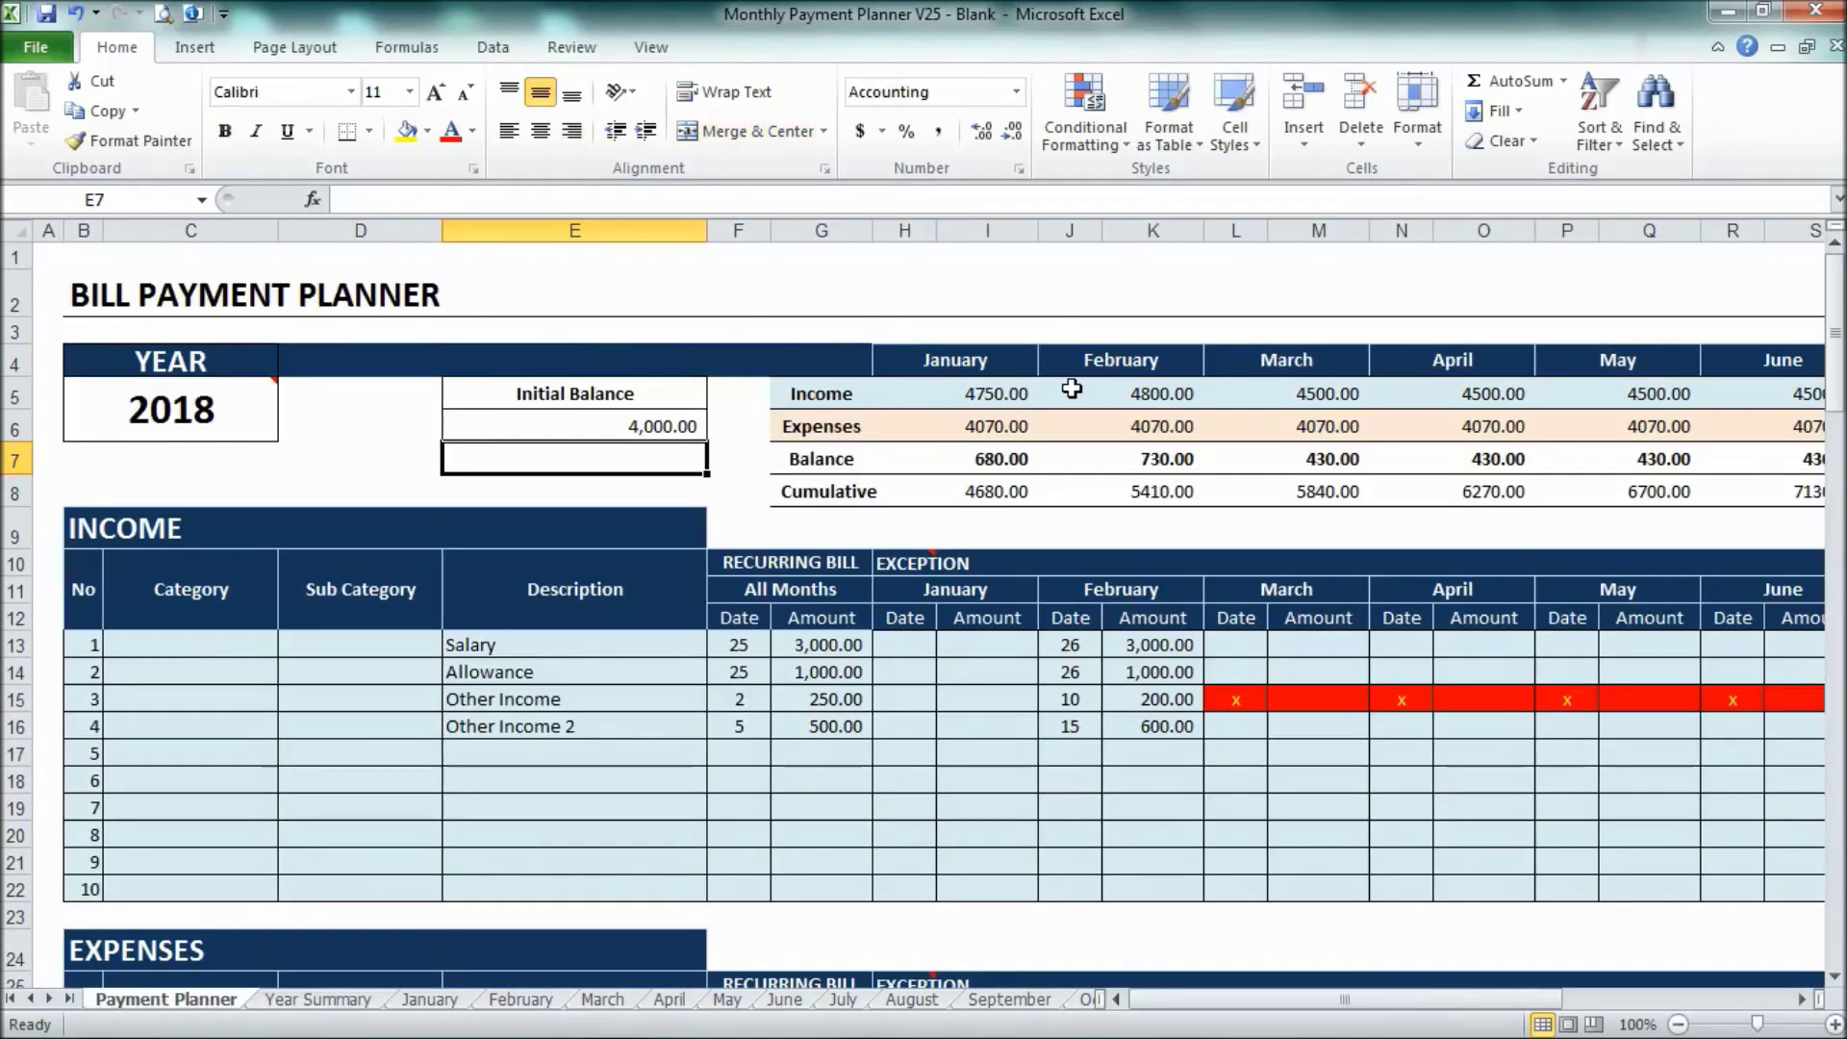
left_click(1010, 484)
key("Right")
key("Right")
key("Right")
key("Right")
key("Right")
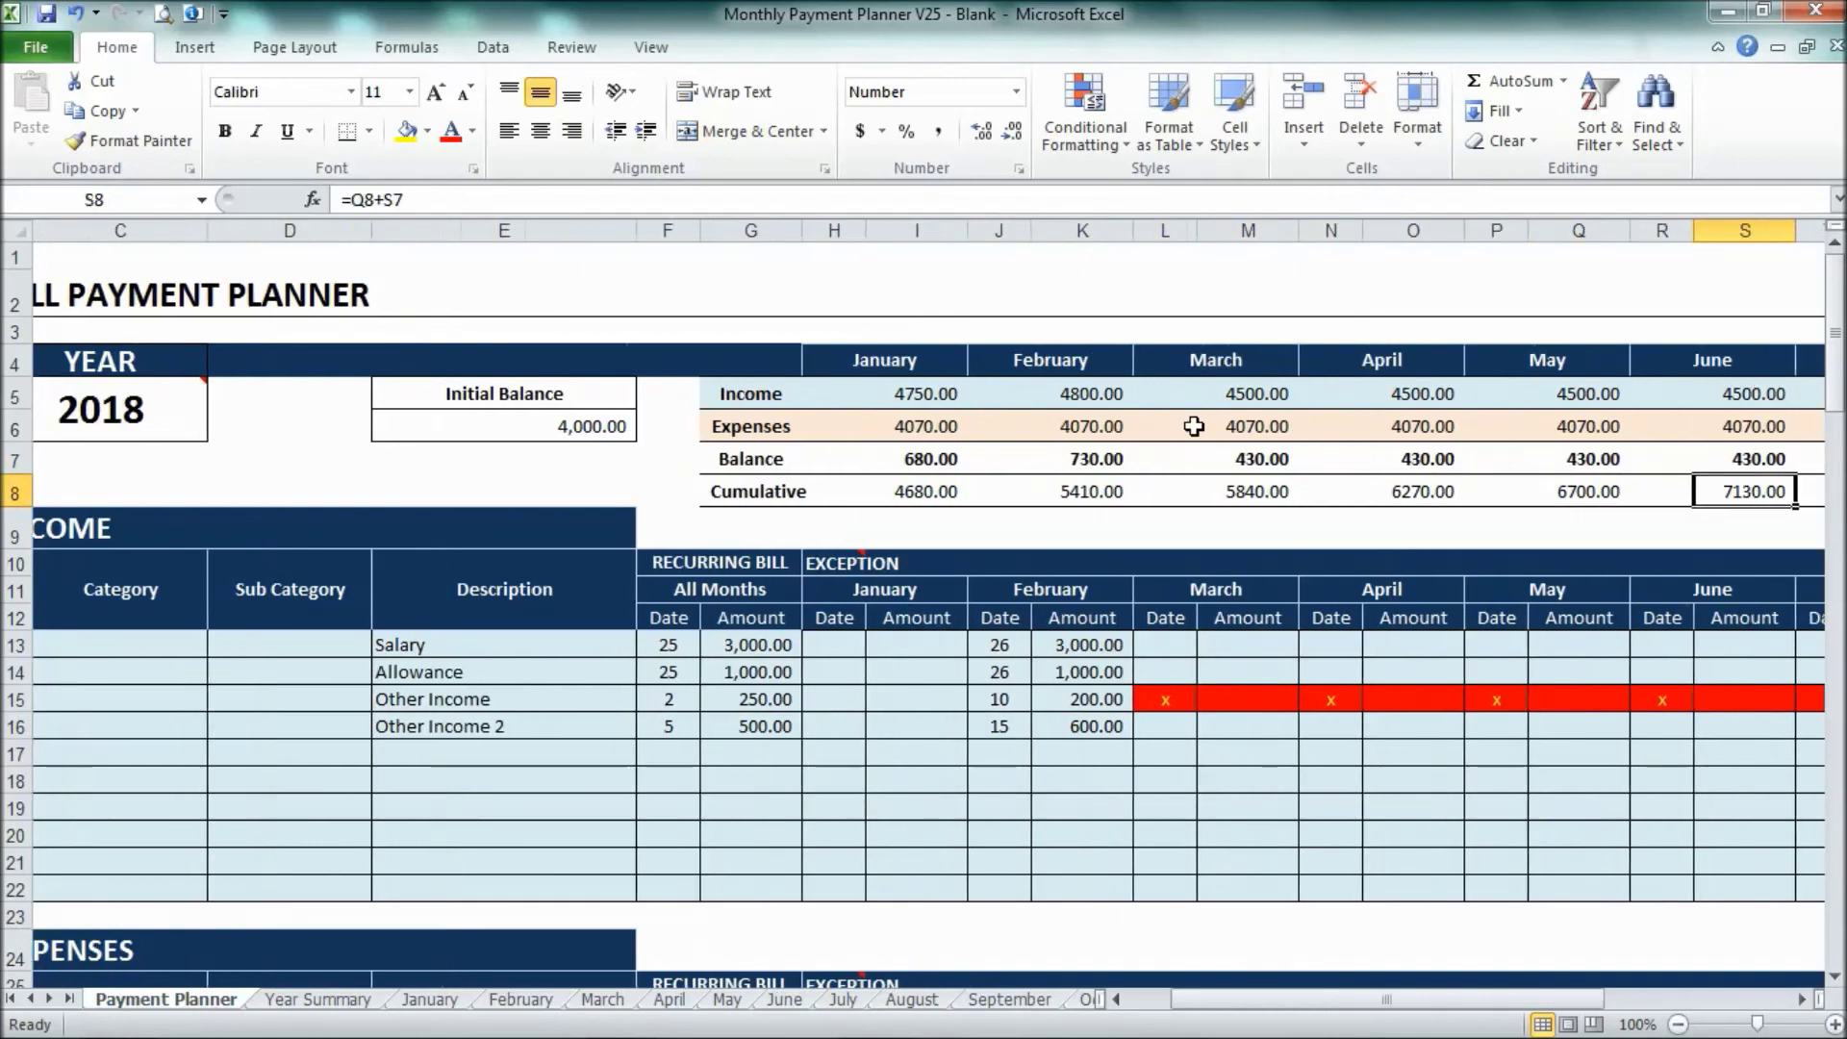
key("Right")
key("Right")
key("Up")
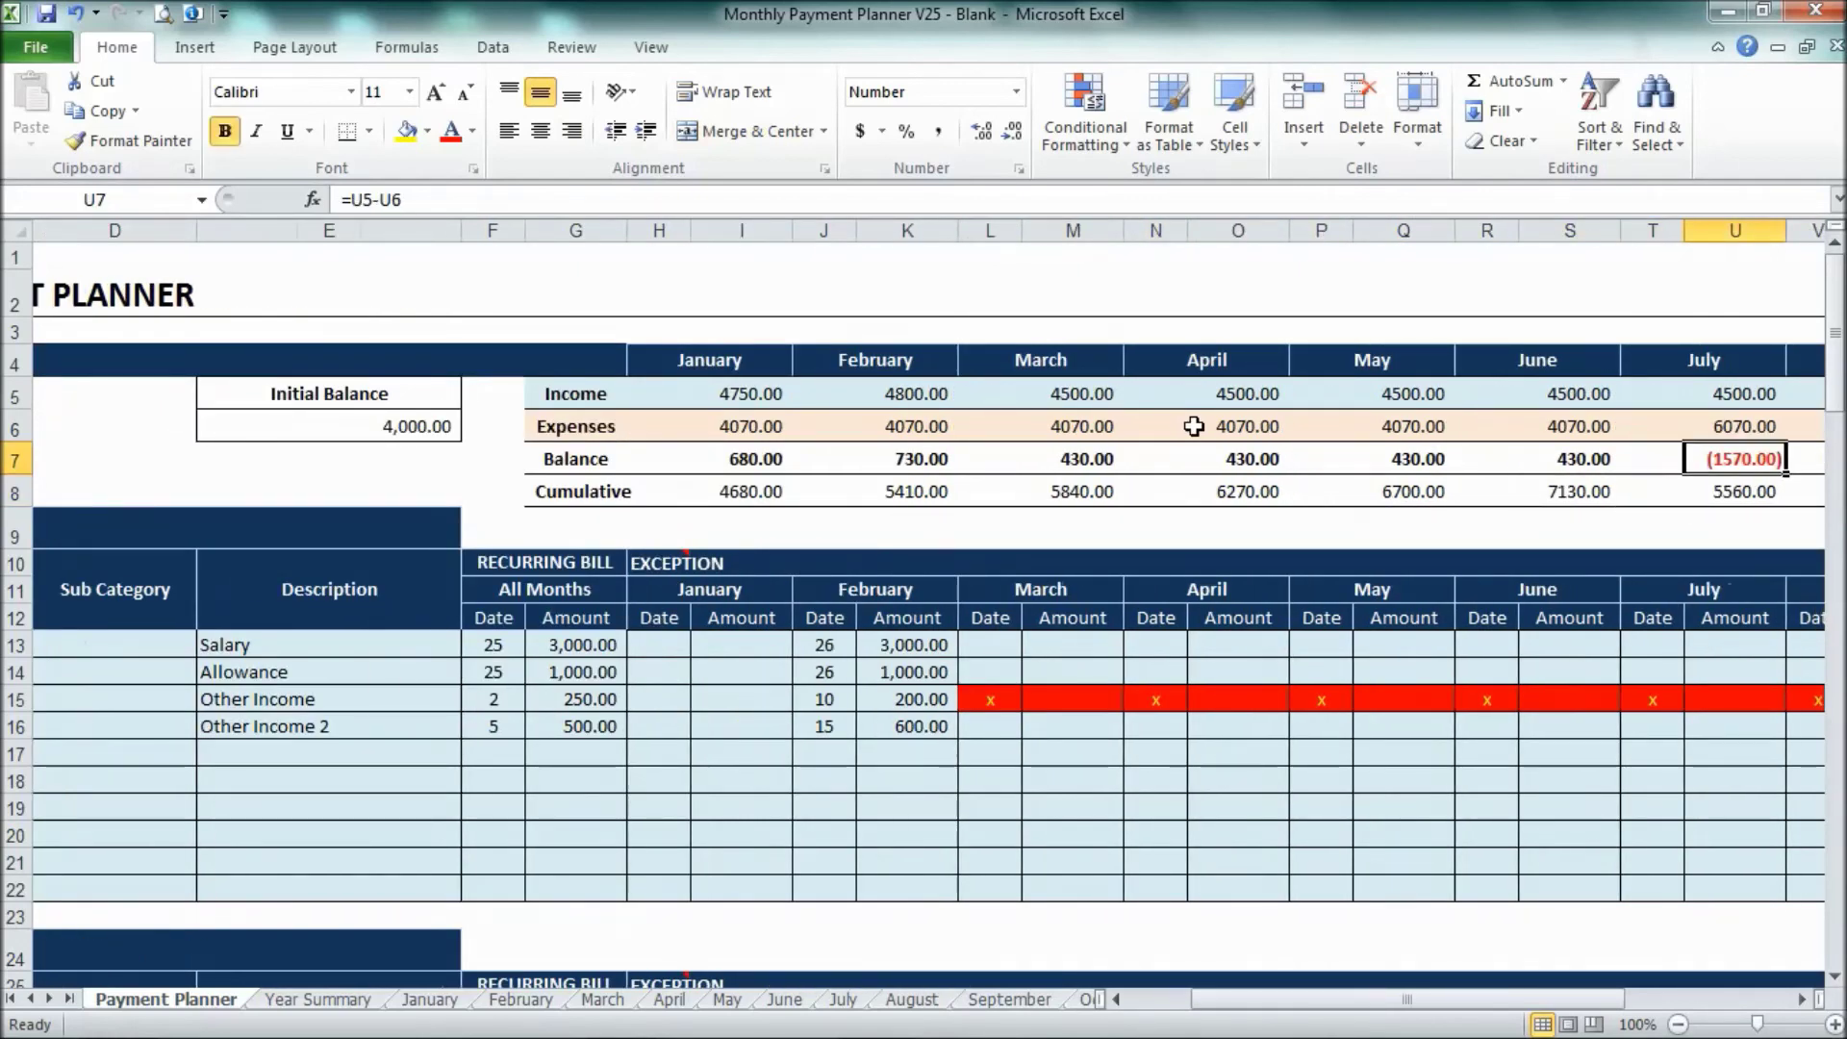
key("Right")
key("Left")
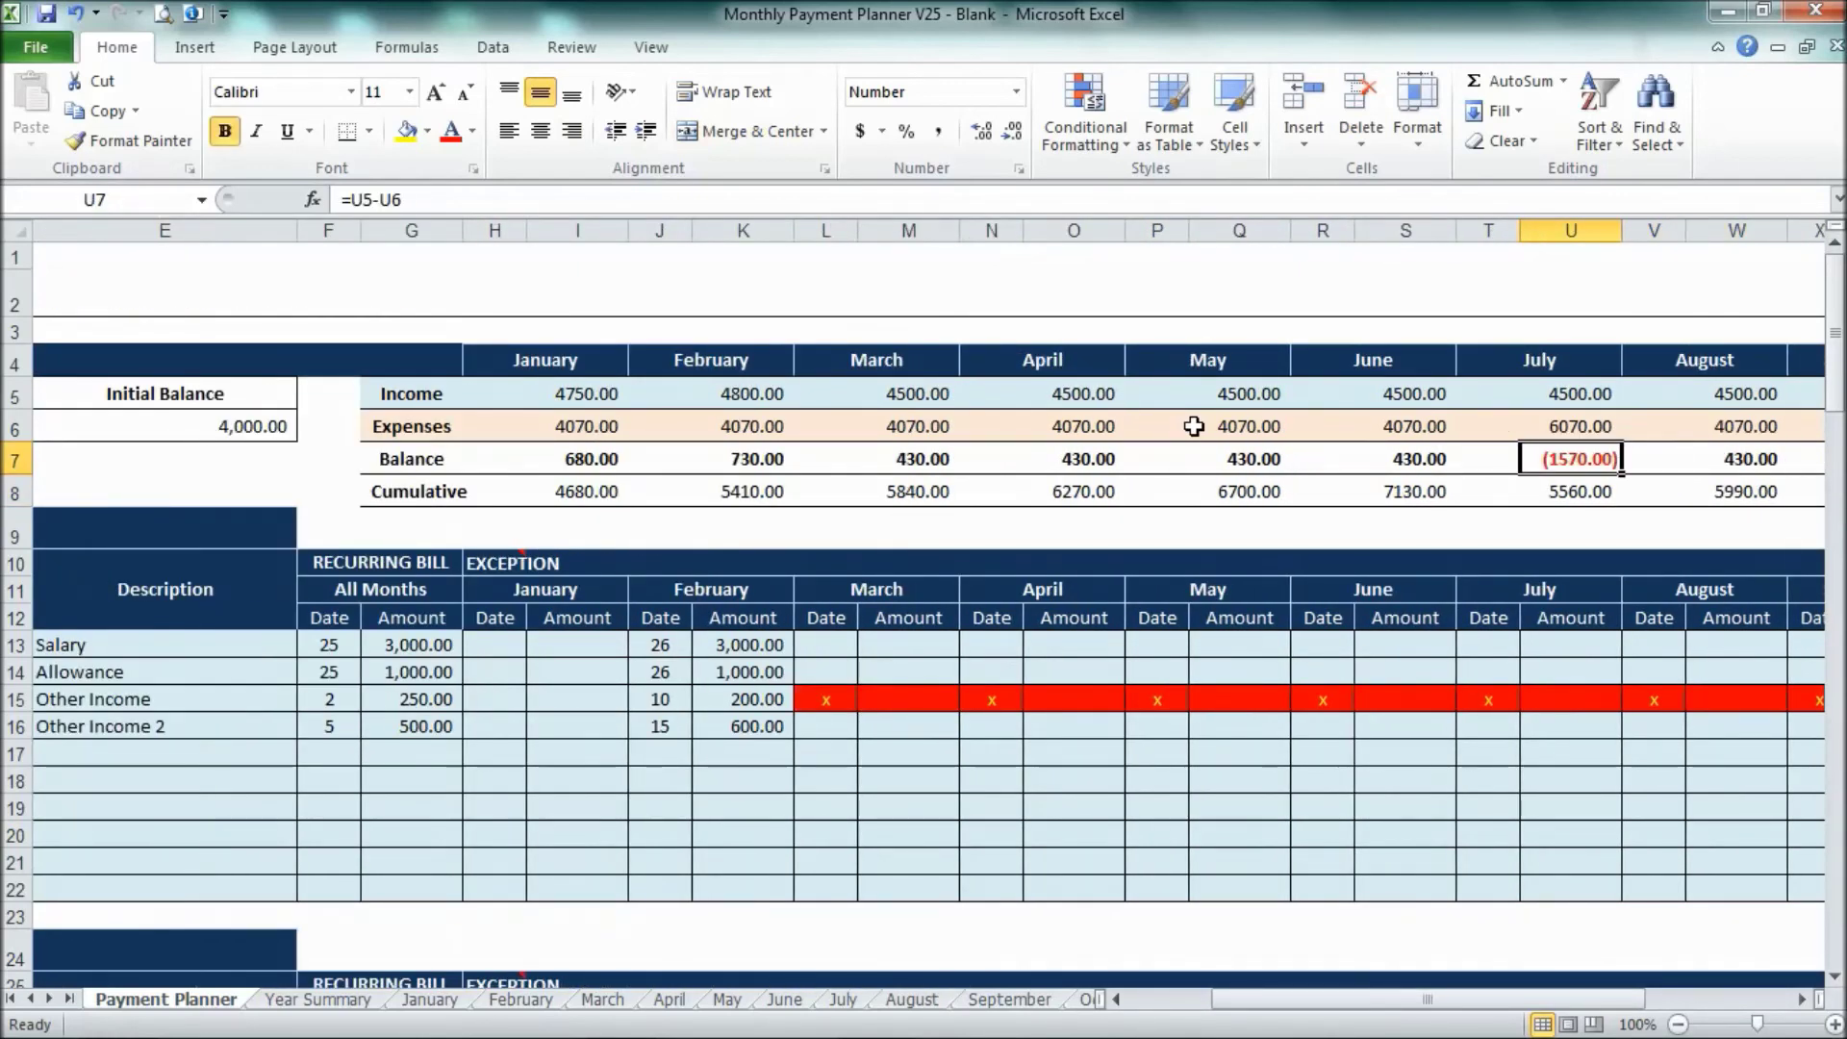
Compare July's Income, Expenses, Balance and Cumulative cells in the Payment Planner
key("Up")
key("Up")
key("Down")
key("Down")
key("Up")
key("Up")
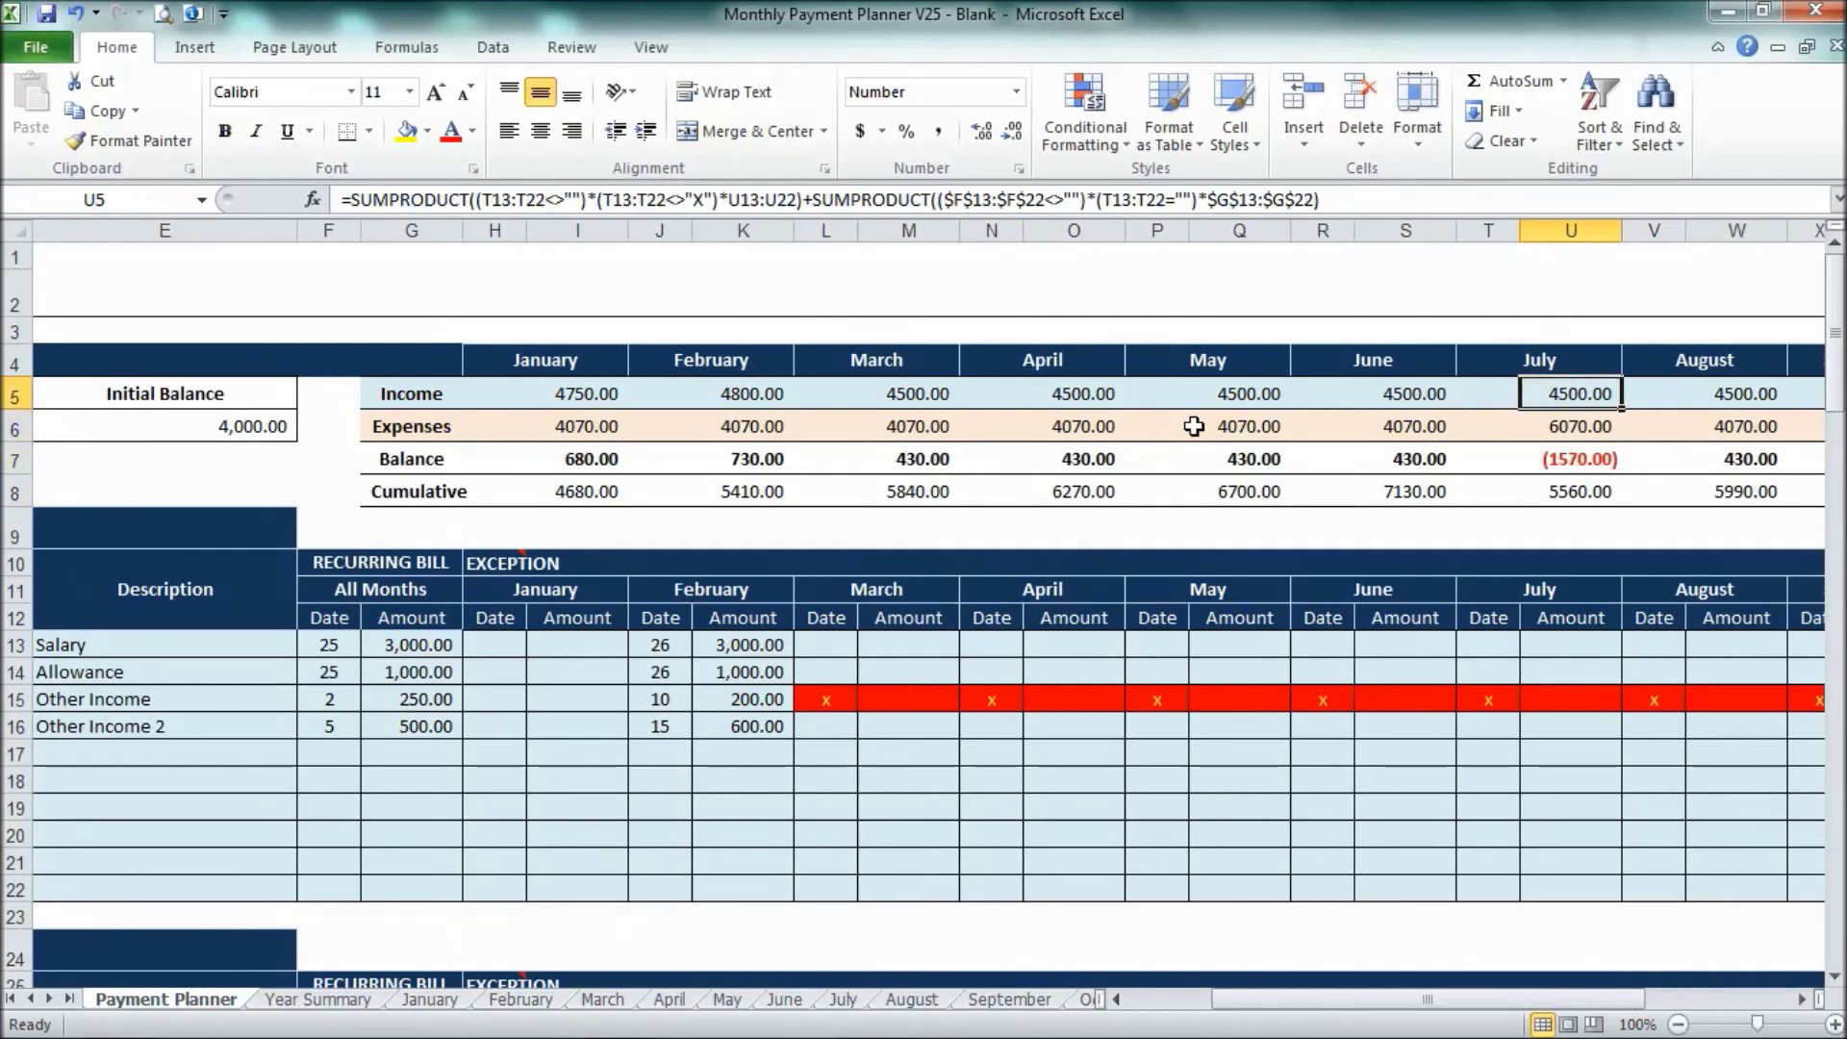
key("Down")
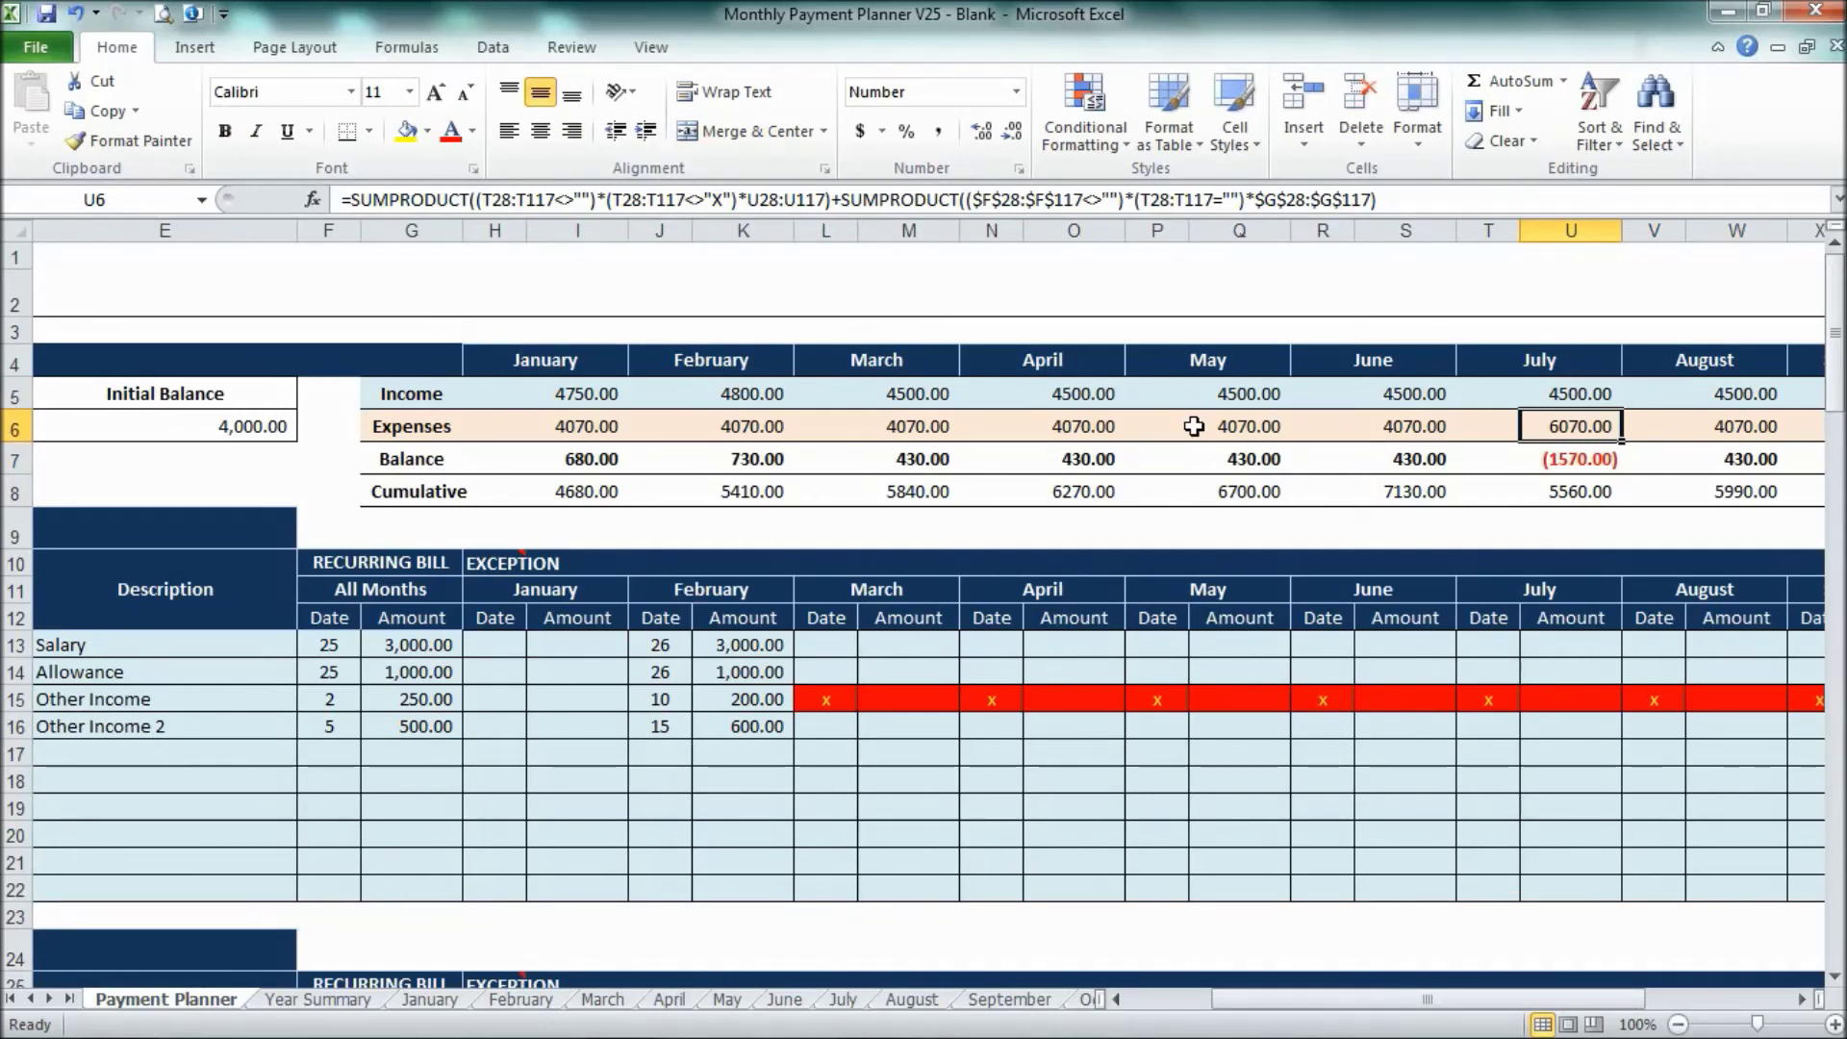
key("Up")
key("Down")
key("Down")
key("Down")
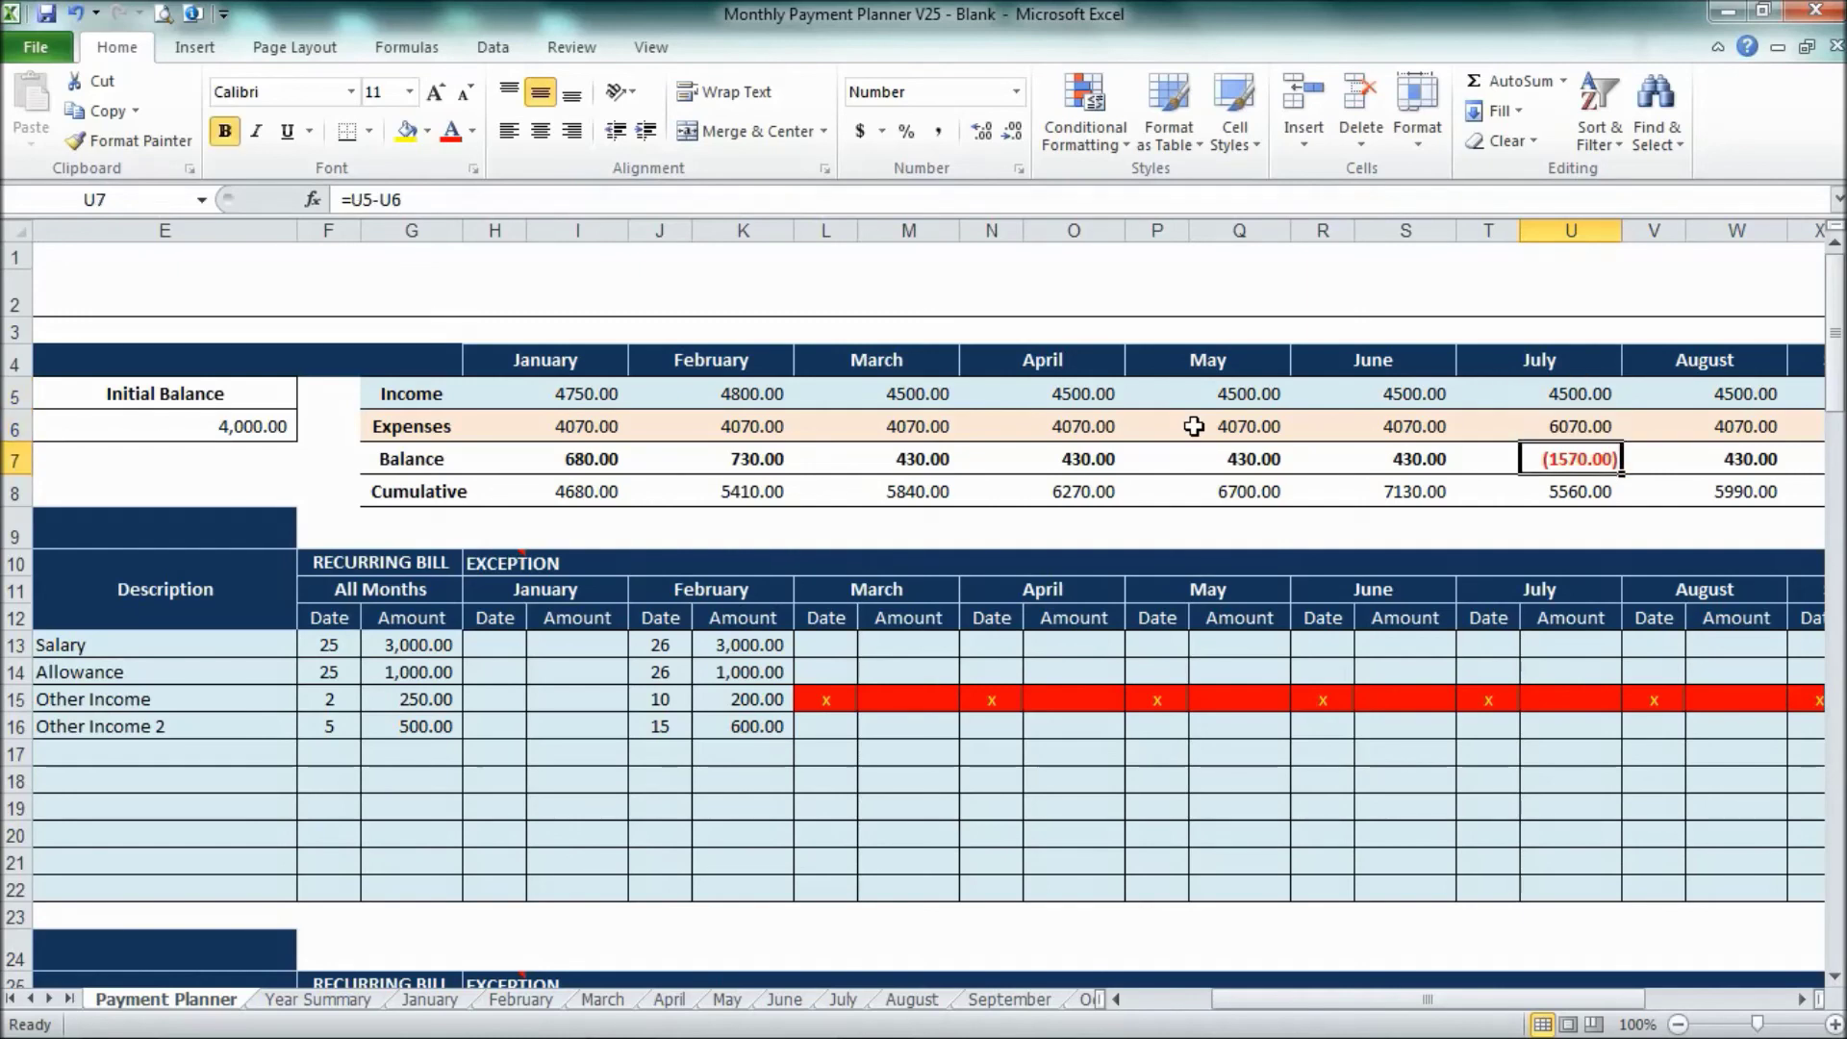
Trace the Cumulative row from August through December, and return to the Payment Planner's first columns
key("Right")
key("Right")
key("Right")
key("Right")
key("Right")
key("Right")
key("Right")
key("Right")
key("Right")
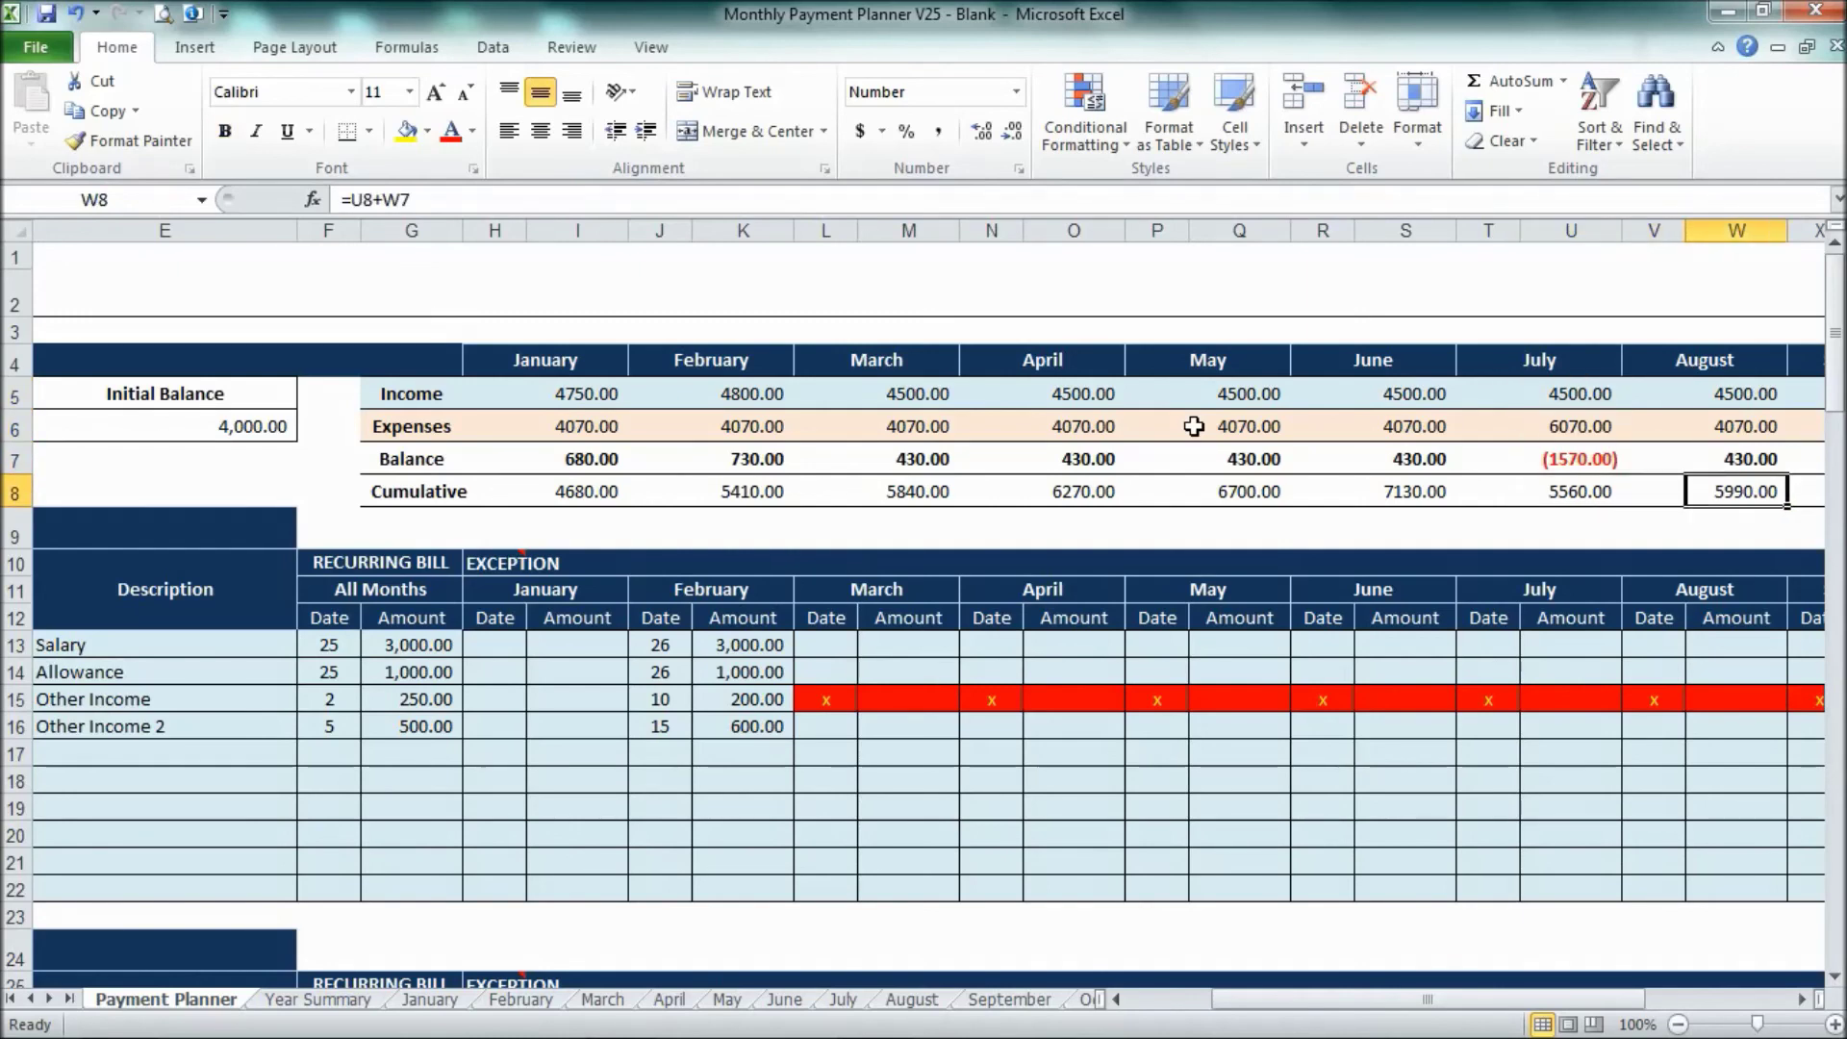
key("Right")
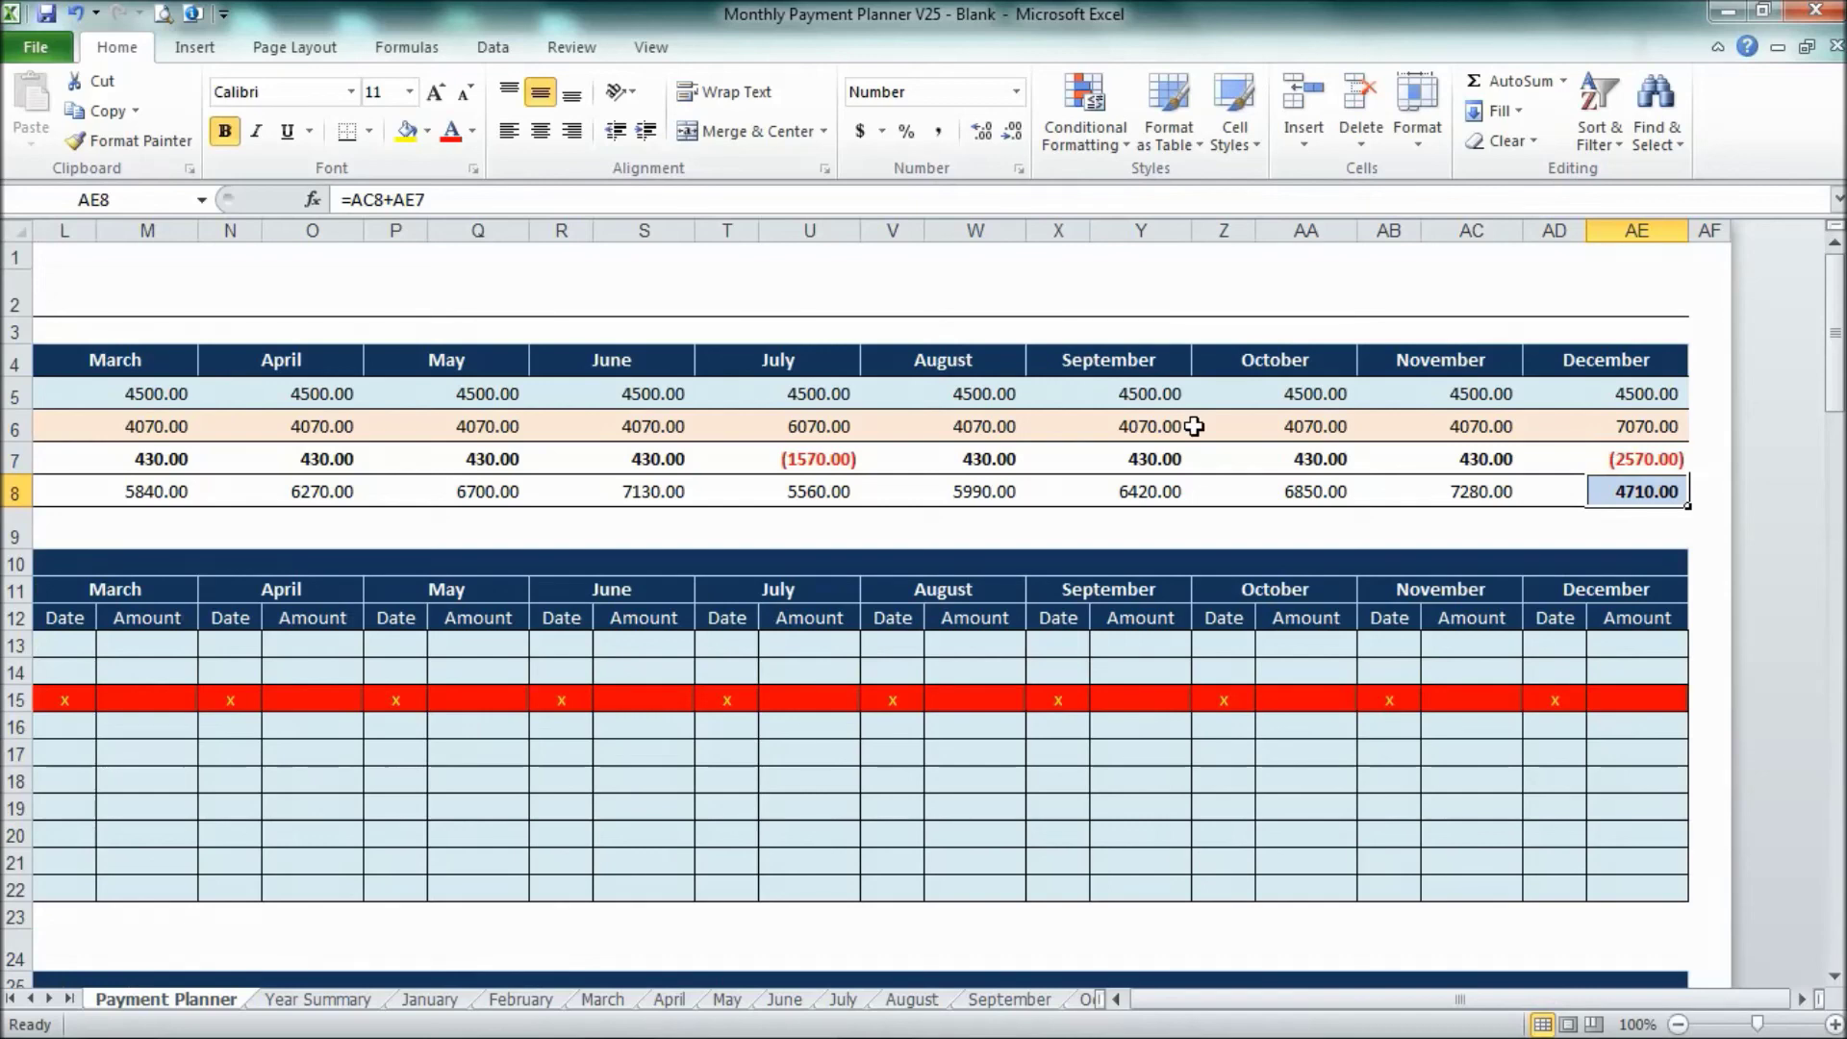
key("Left")
key("Left")
key("Left")
key("Left")
key("Left")
key("Left")
key("Left")
key("Left")
key("Left")
key("Left")
key("Left")
key("Left")
key("Left")
key("Left")
key("Left")
key("Left")
key("Left")
key("Left")
key("Left")
key("Left")
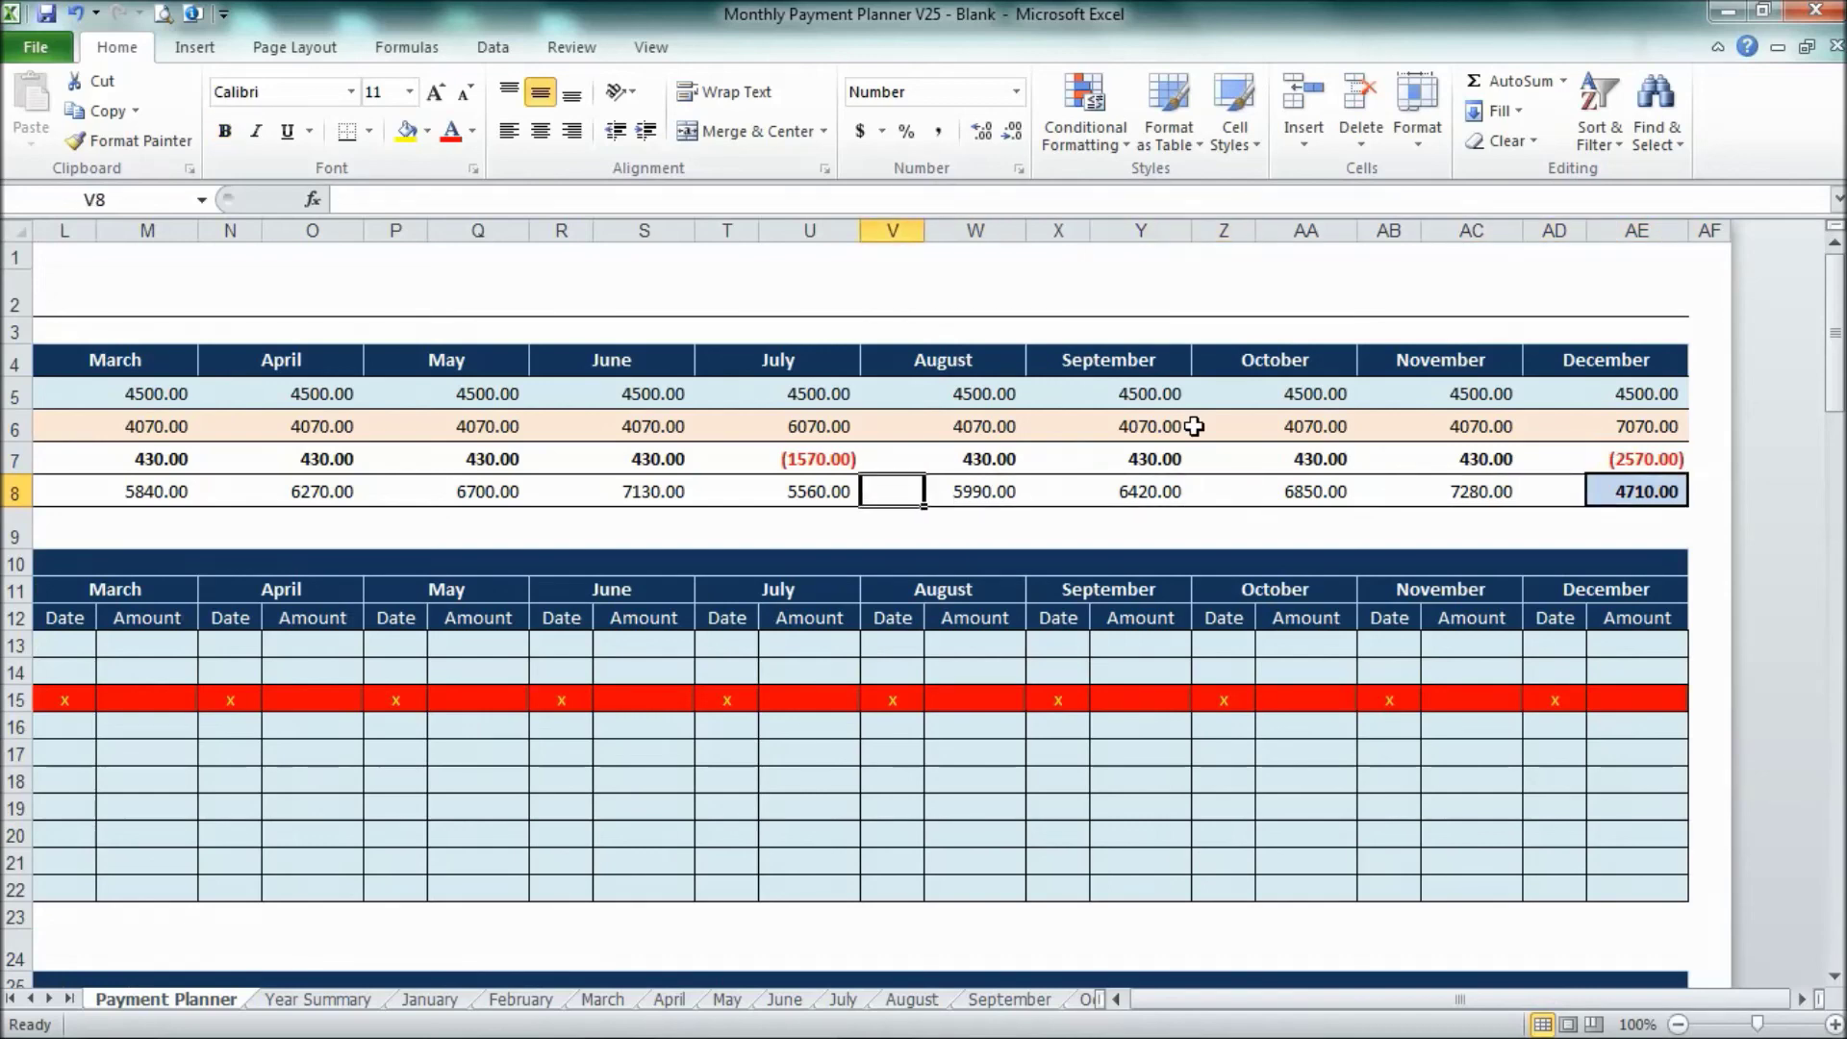
key("Right")
key("Right")
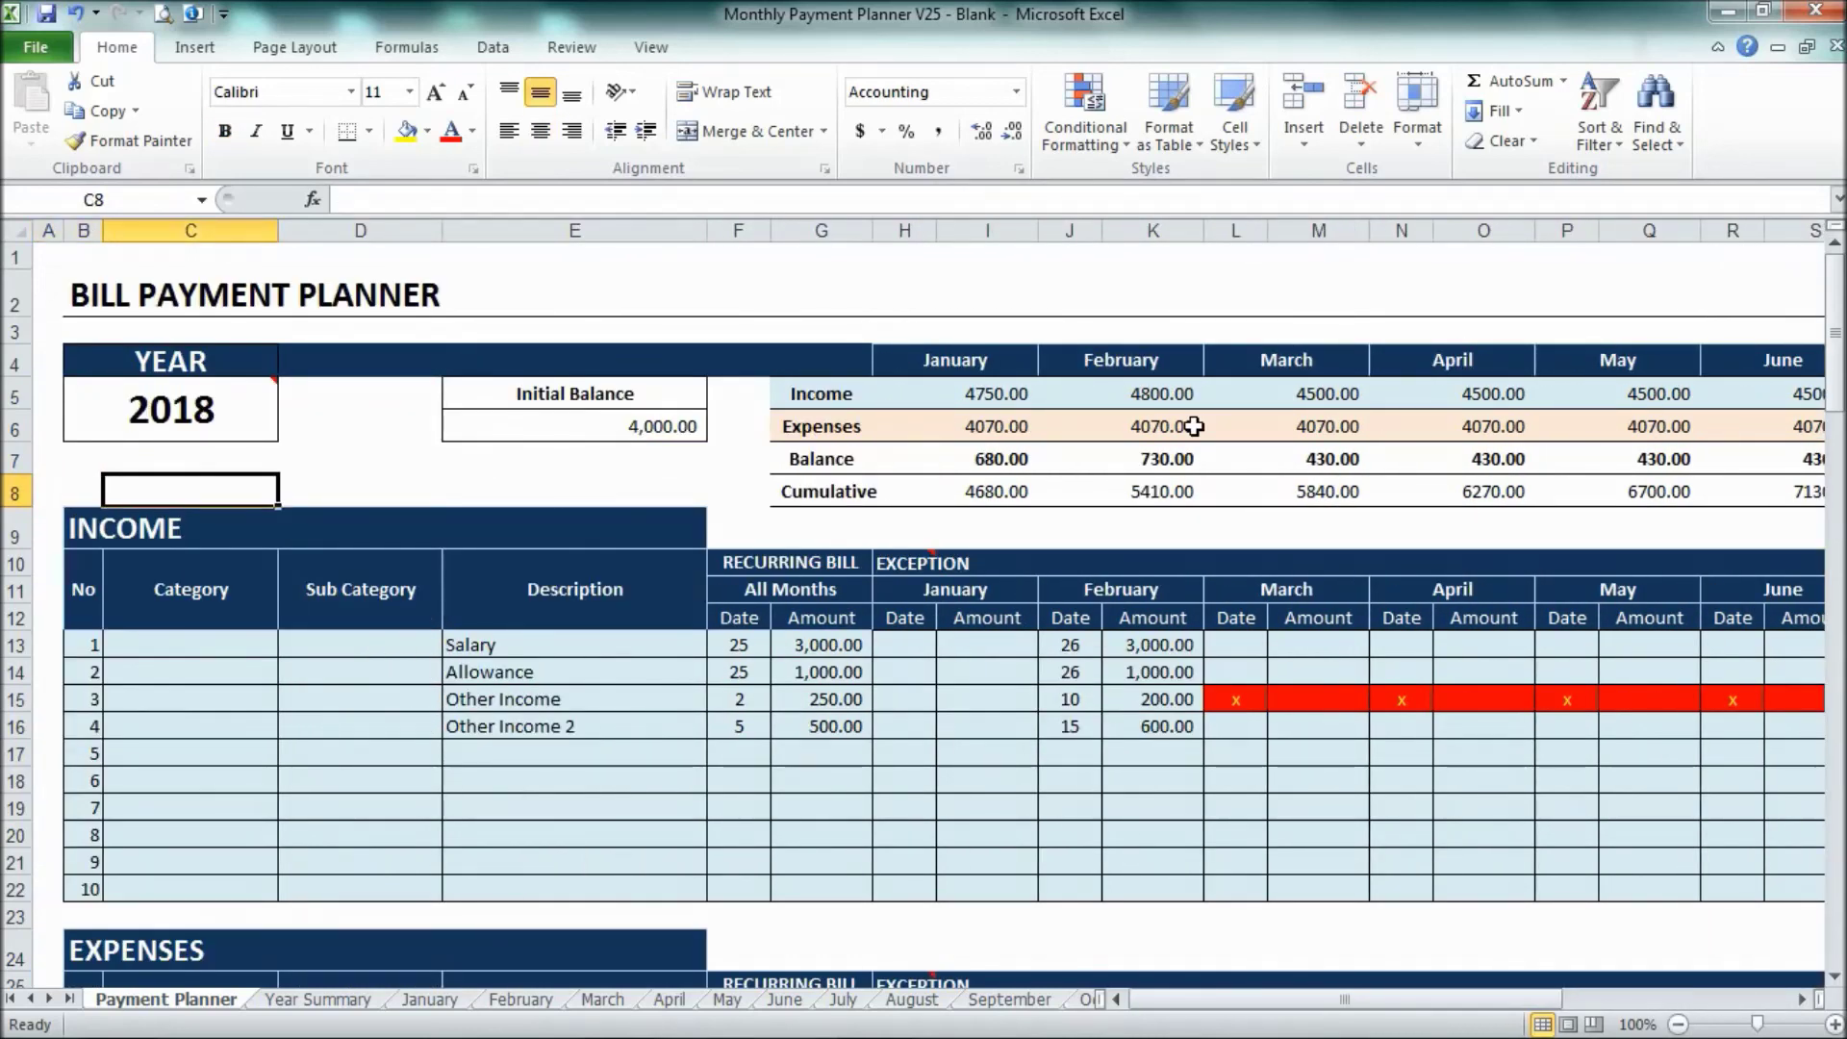
Look over the Payment Planner's income and expense entries and compare them with the Year Summary calendars
scroll(1311, 482, "down", 4)
scroll(1312, 482, "up", 4)
left_click(358, 1000)
scroll(606, 808, "down", 1)
scroll(622, 798, "up", 1)
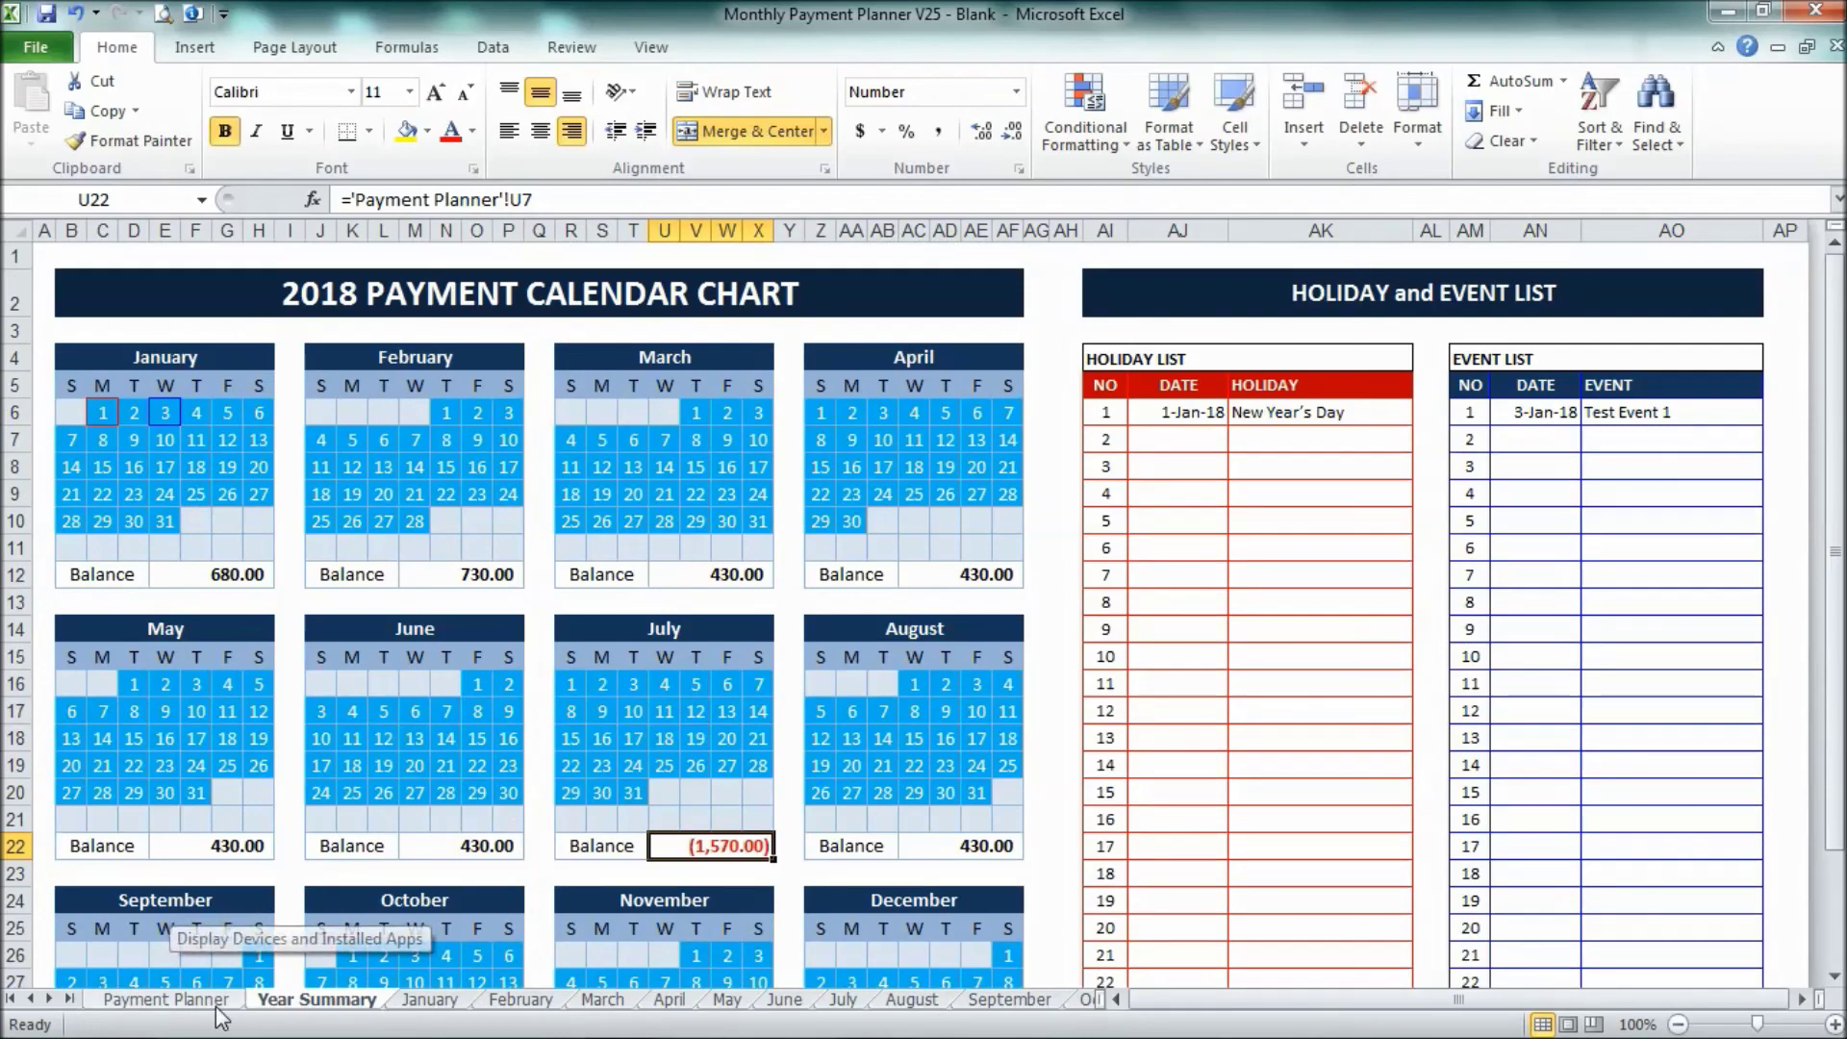
left_click(166, 1001)
left_click(288, 1000)
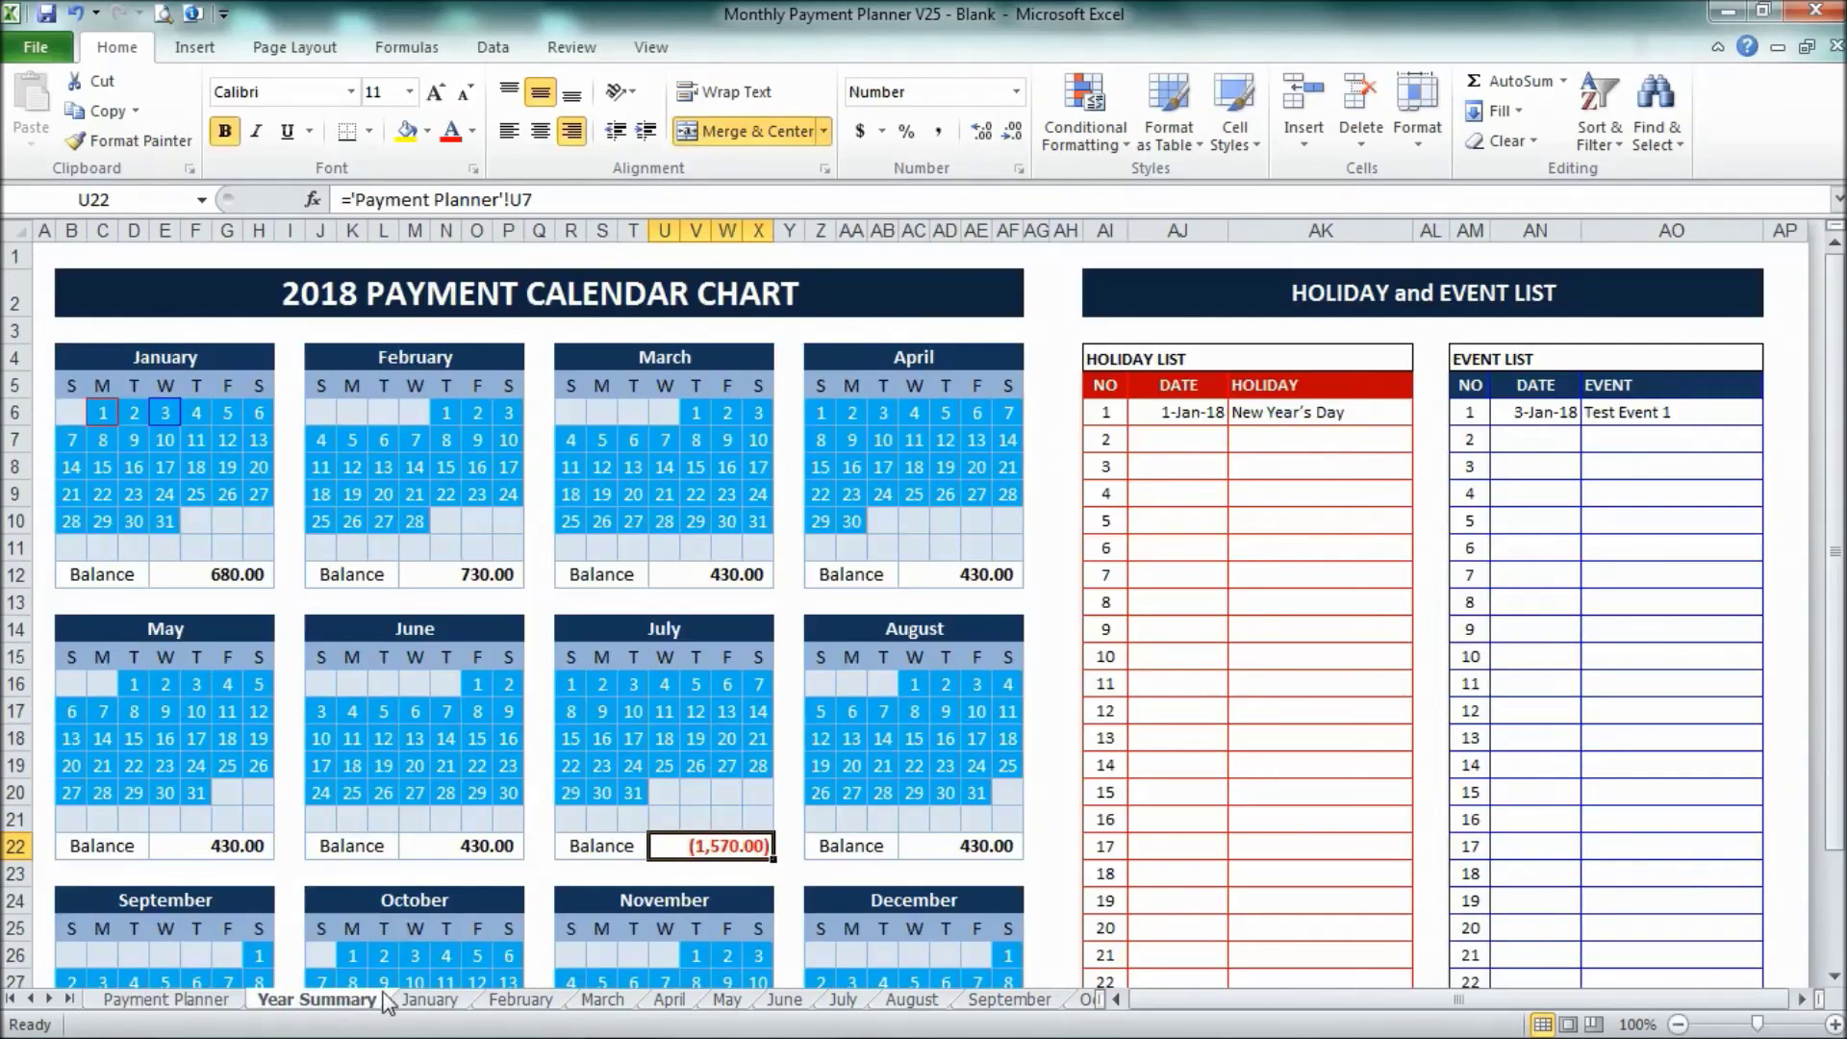
Look over the January and February calendar sheets, viewing February's daily payments and its Income total
left_click(412, 1003)
left_click(520, 1001)
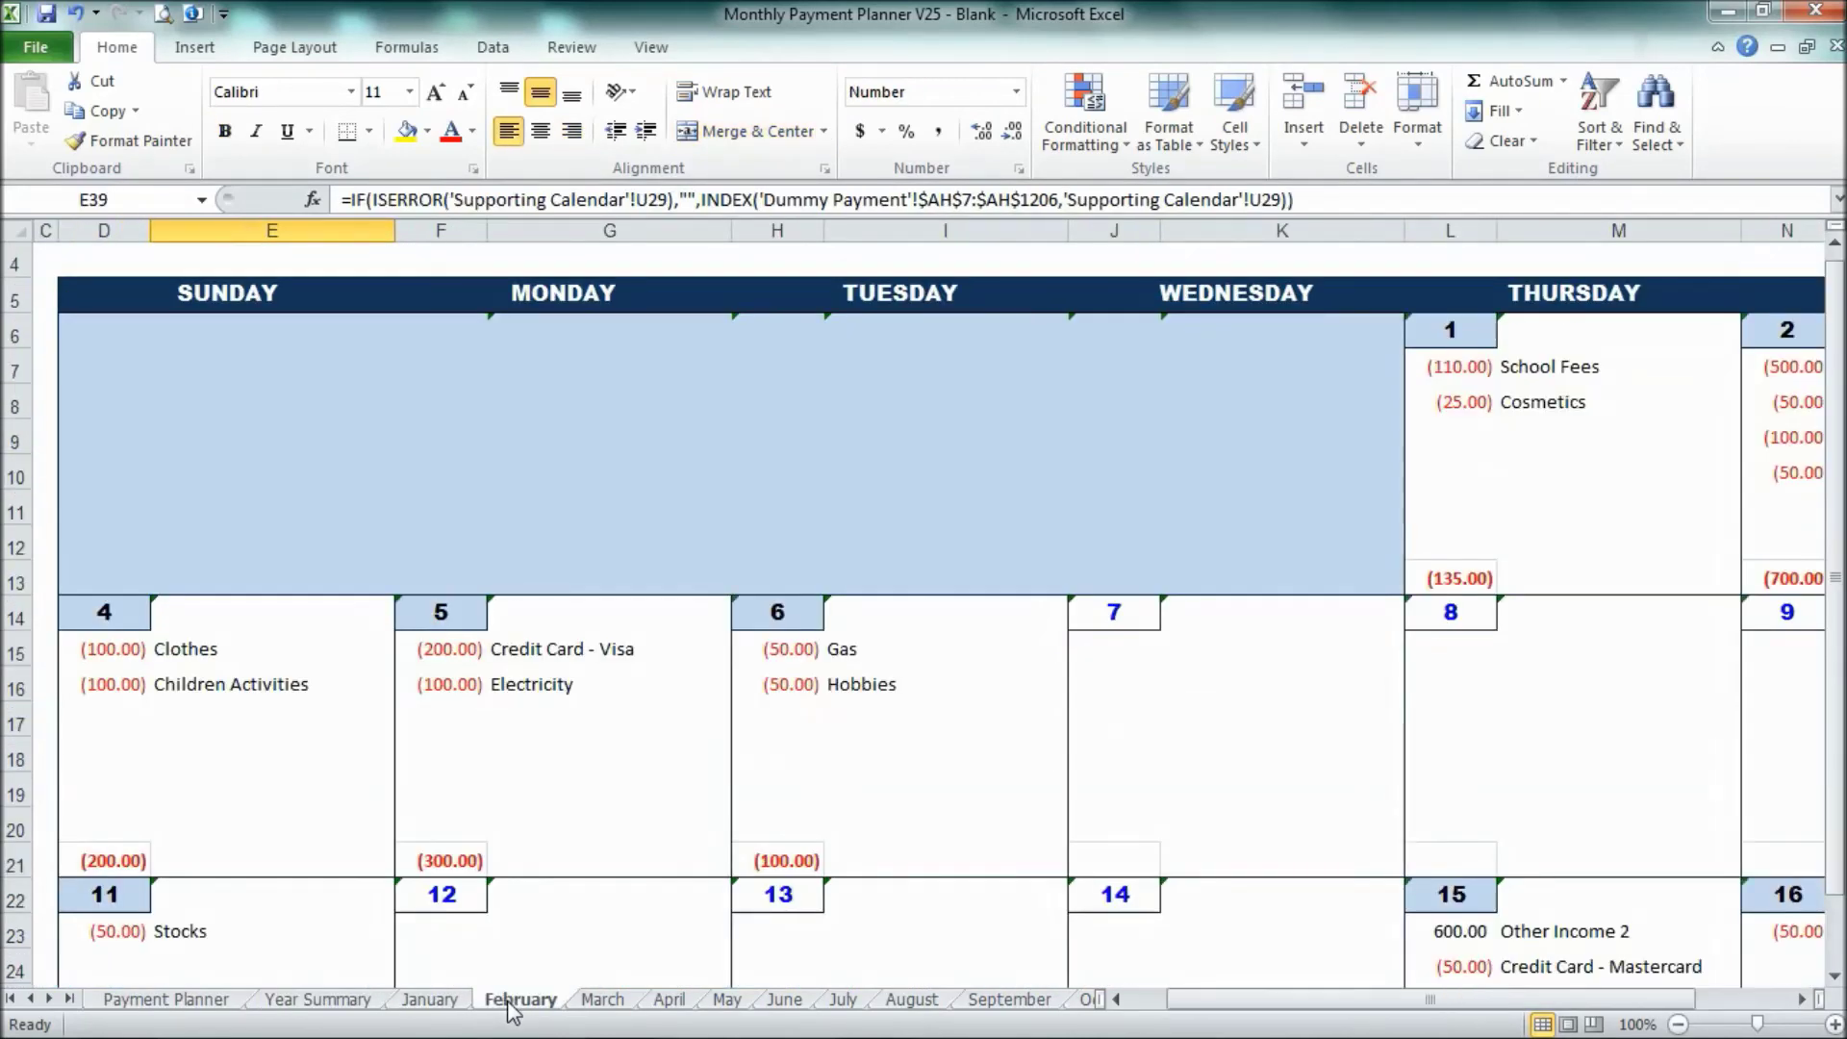
scroll(546, 963, "down", 5)
scroll(546, 963, "up", 6)
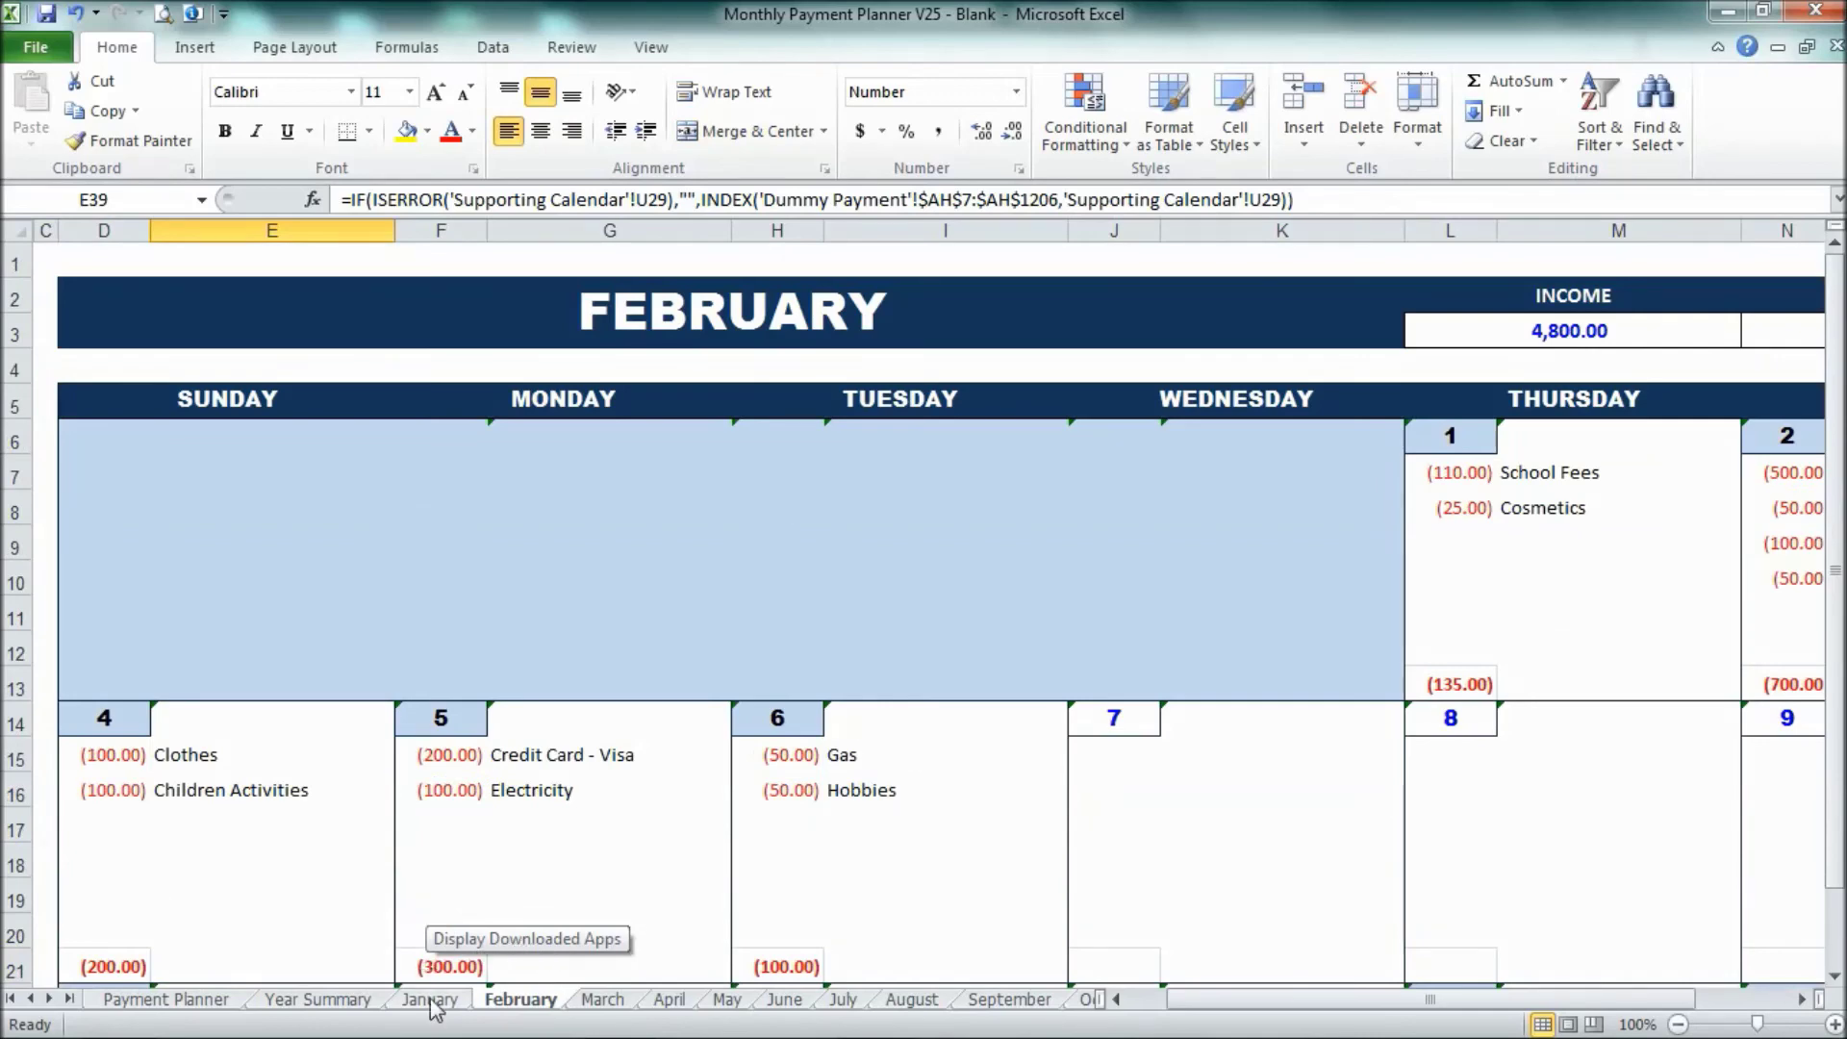
Revisit the January, Year Summary and Payment Planner sheets, finishing on the Payment Planner
left_click(433, 1003)
left_click(368, 1004)
left_click(165, 1001)
left_click(323, 1001)
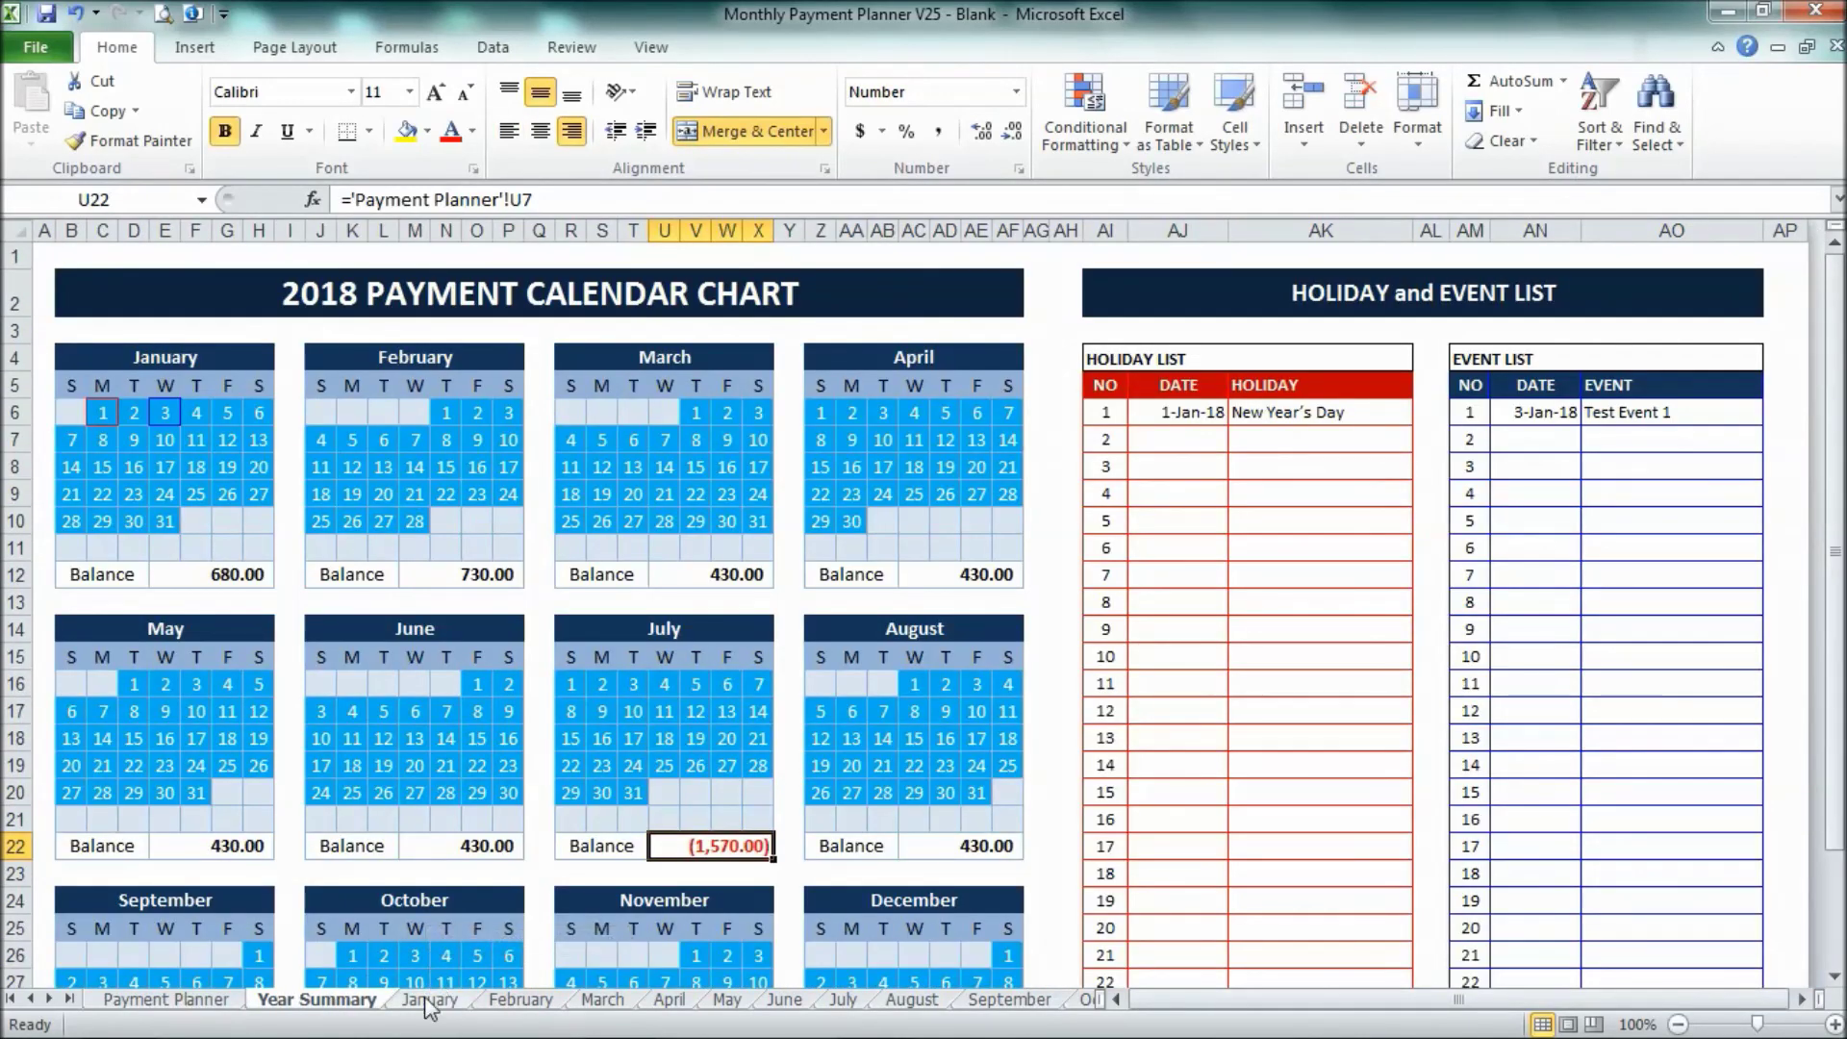
left_click(208, 1001)
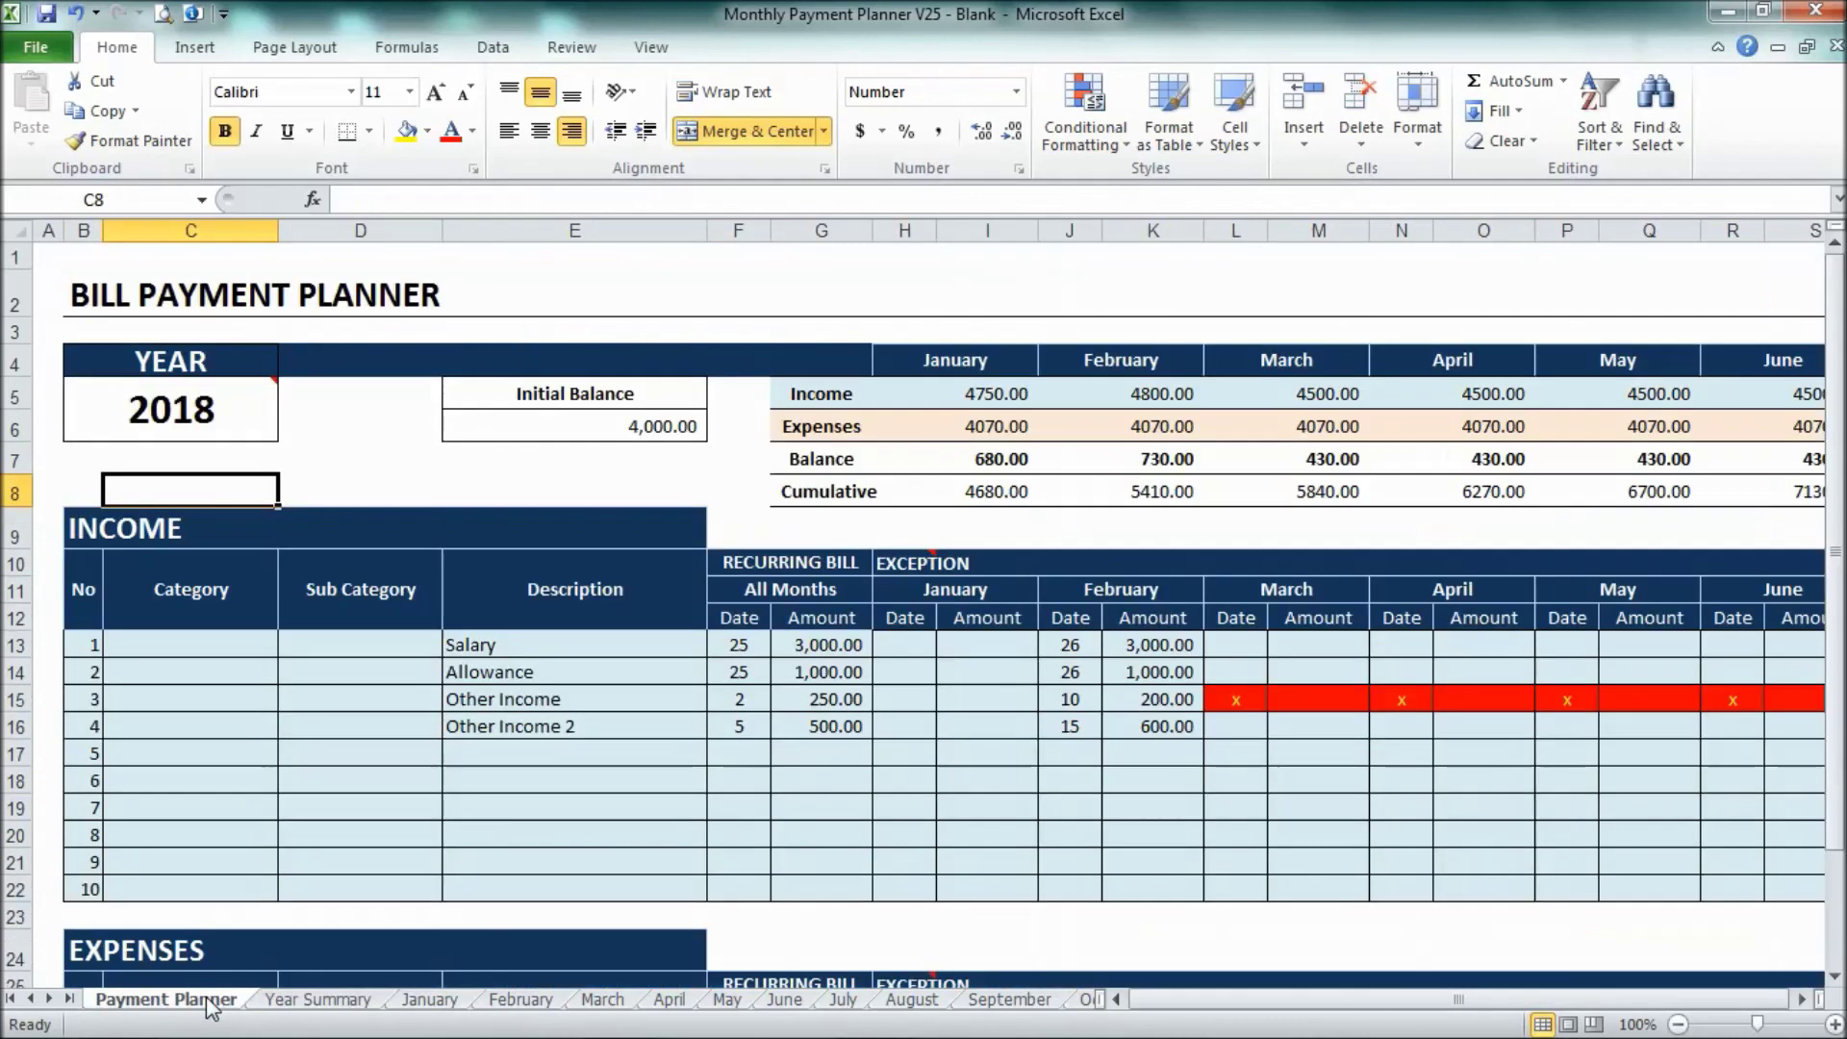
left_click(361, 1004)
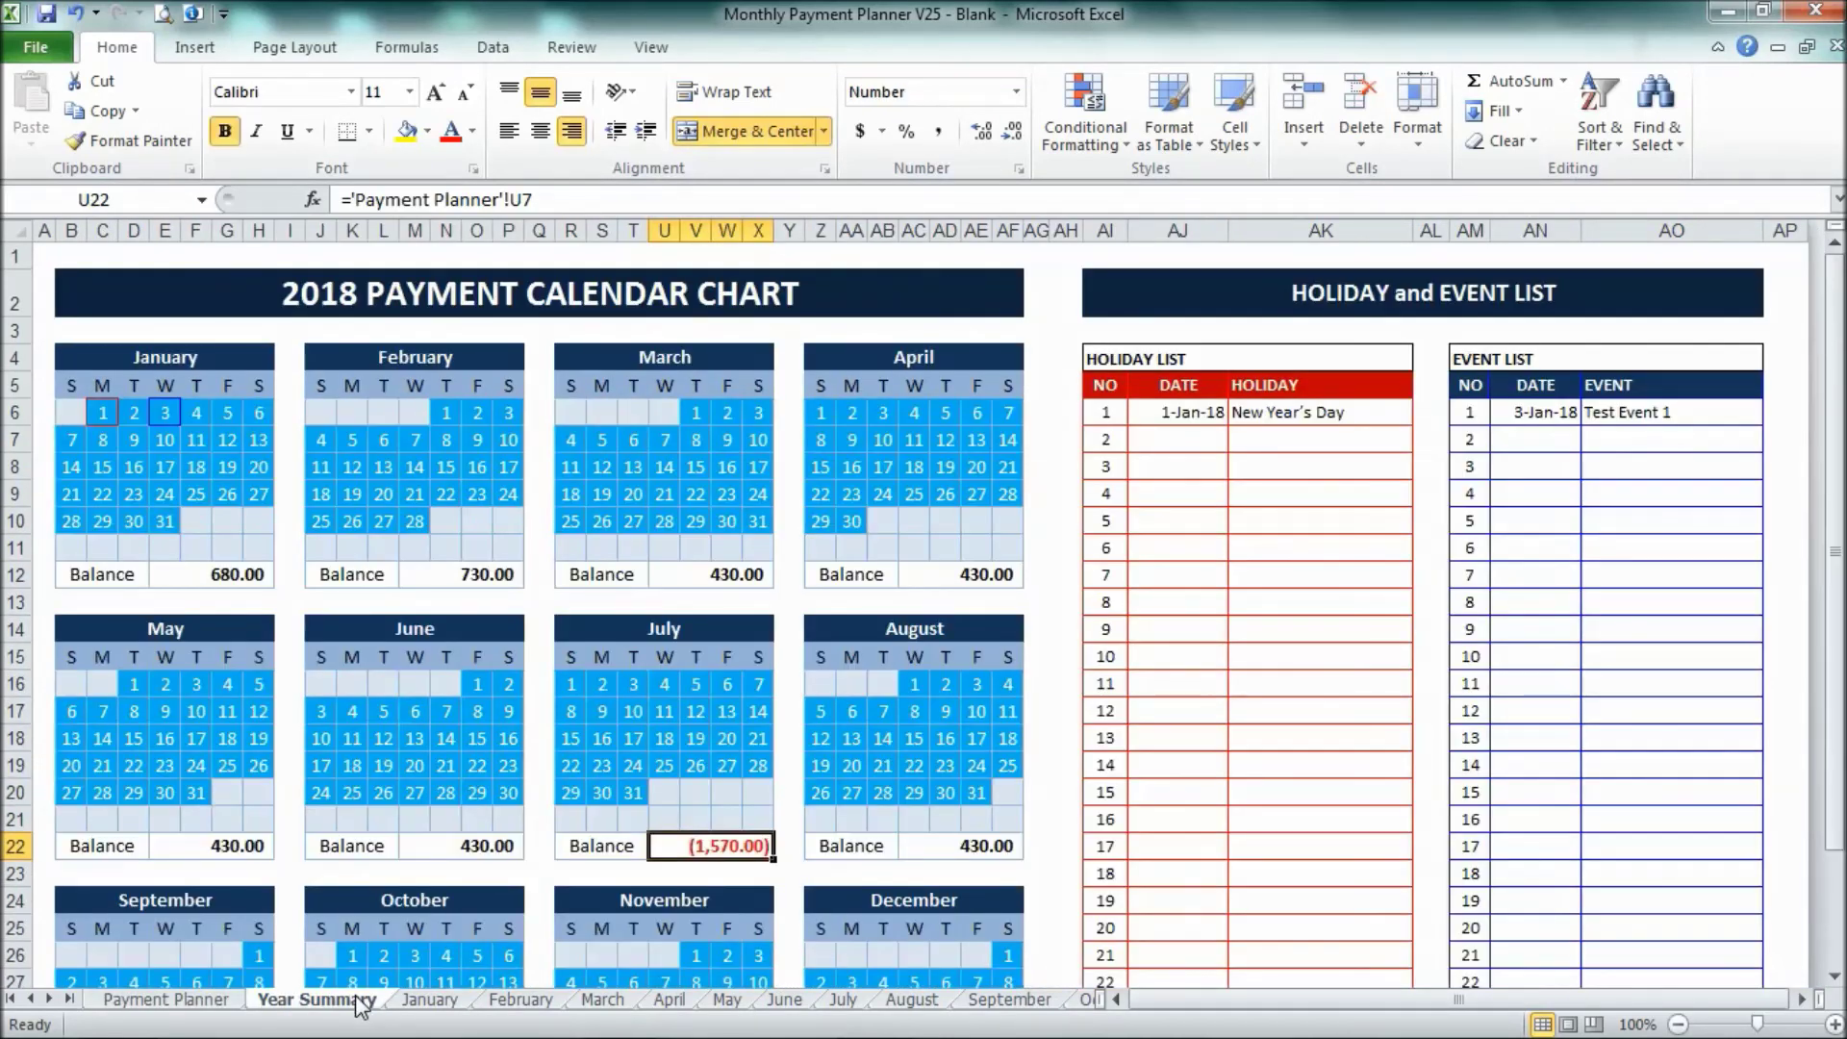
left_click(165, 1001)
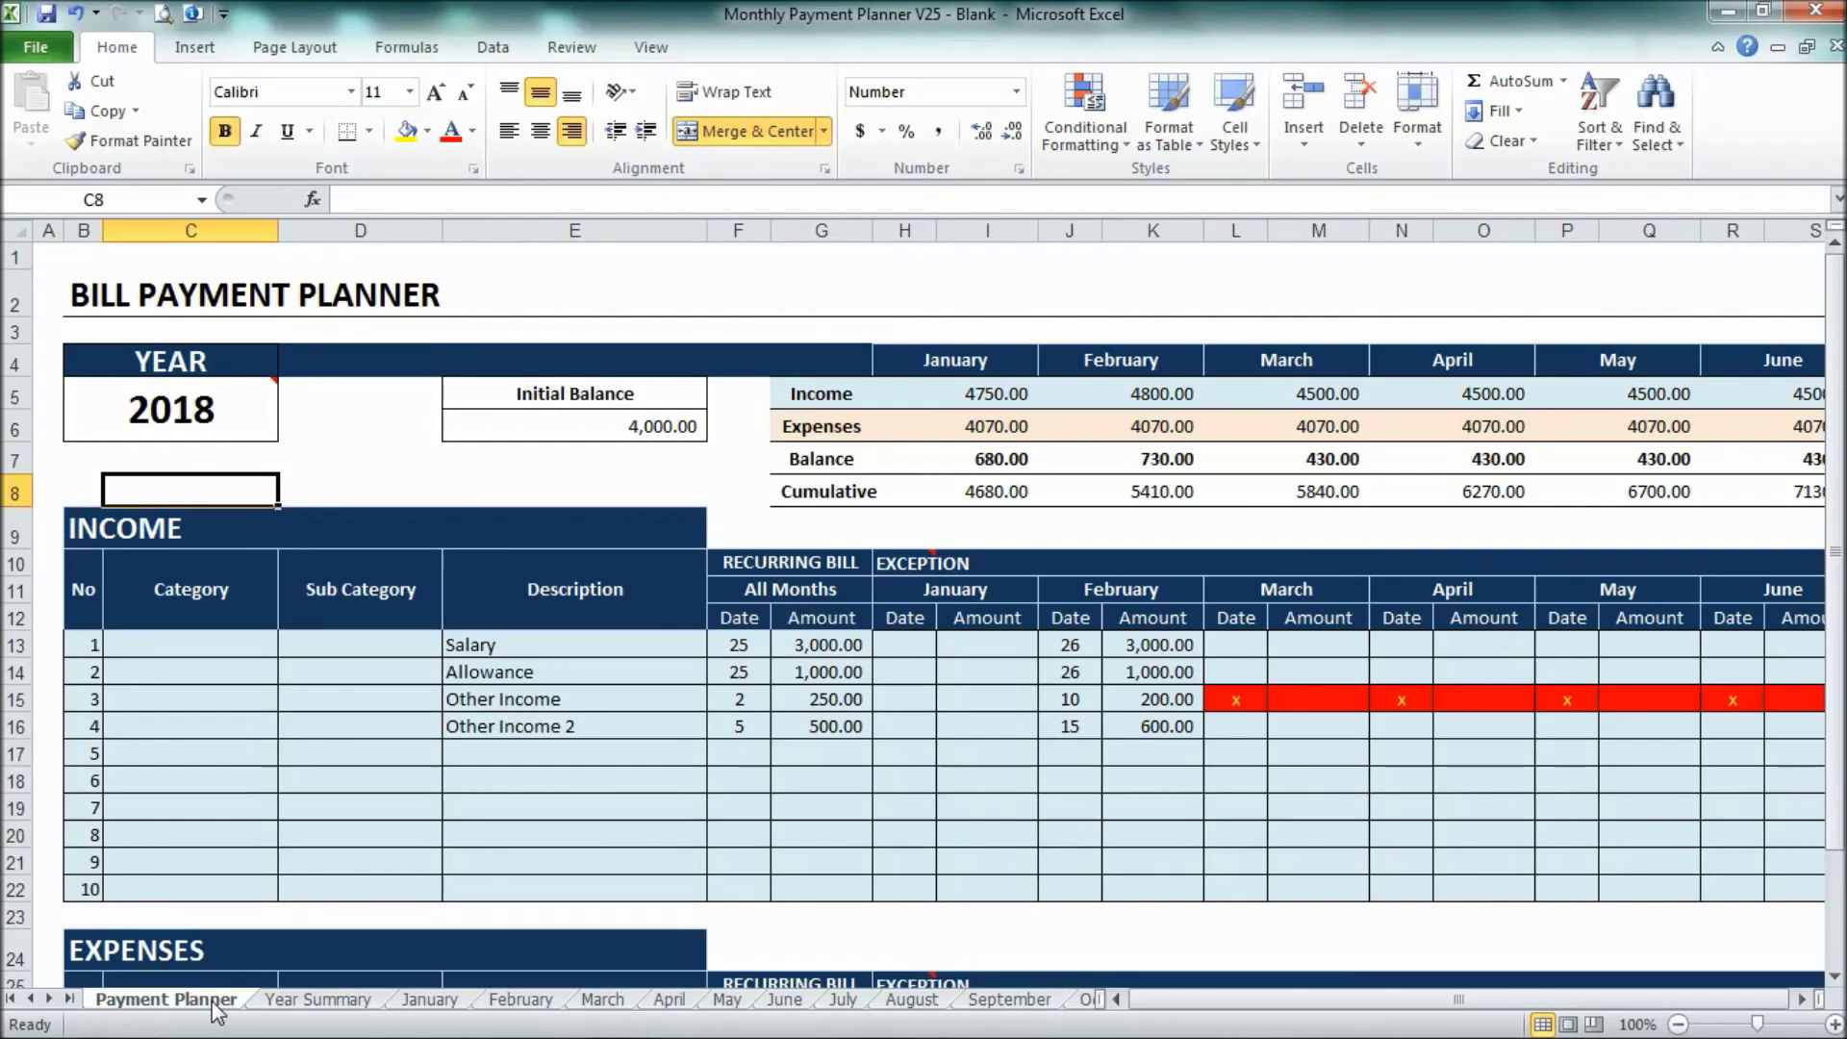